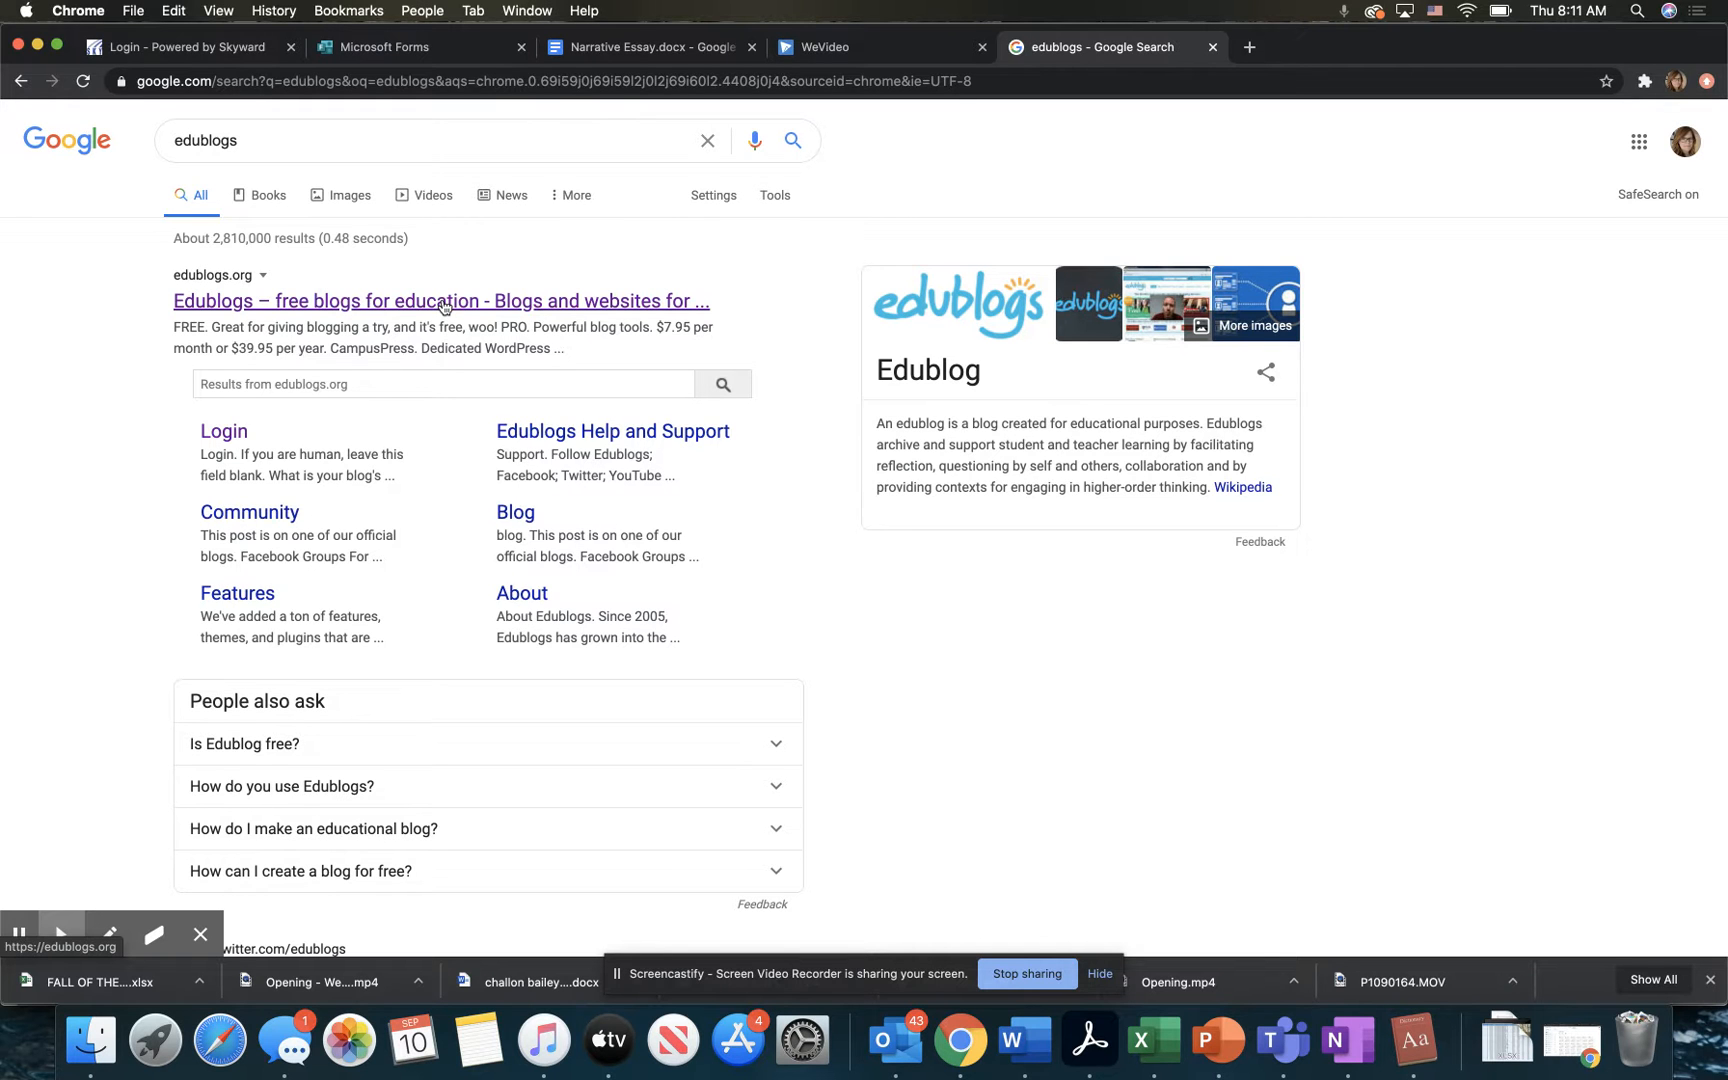
Step: Open the Edublogs website from the search results and enter the account username in the free blog form
left_click(444, 303)
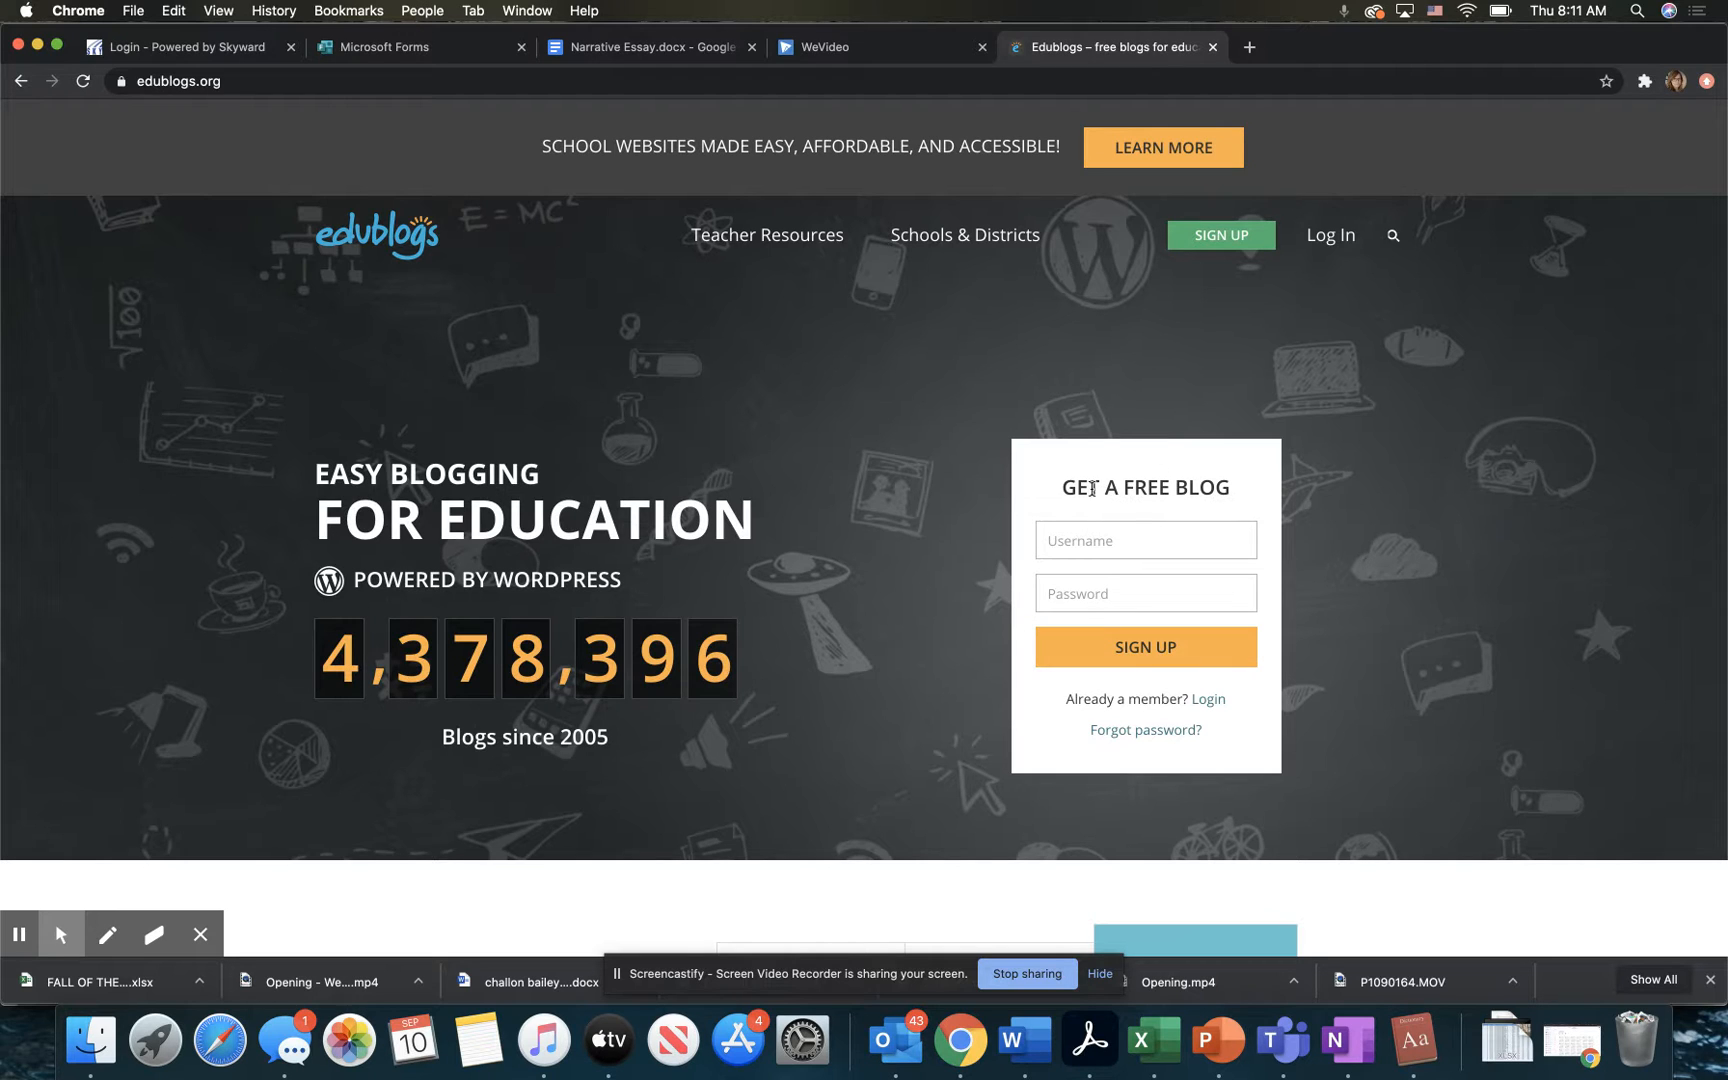
left_click(1153, 541)
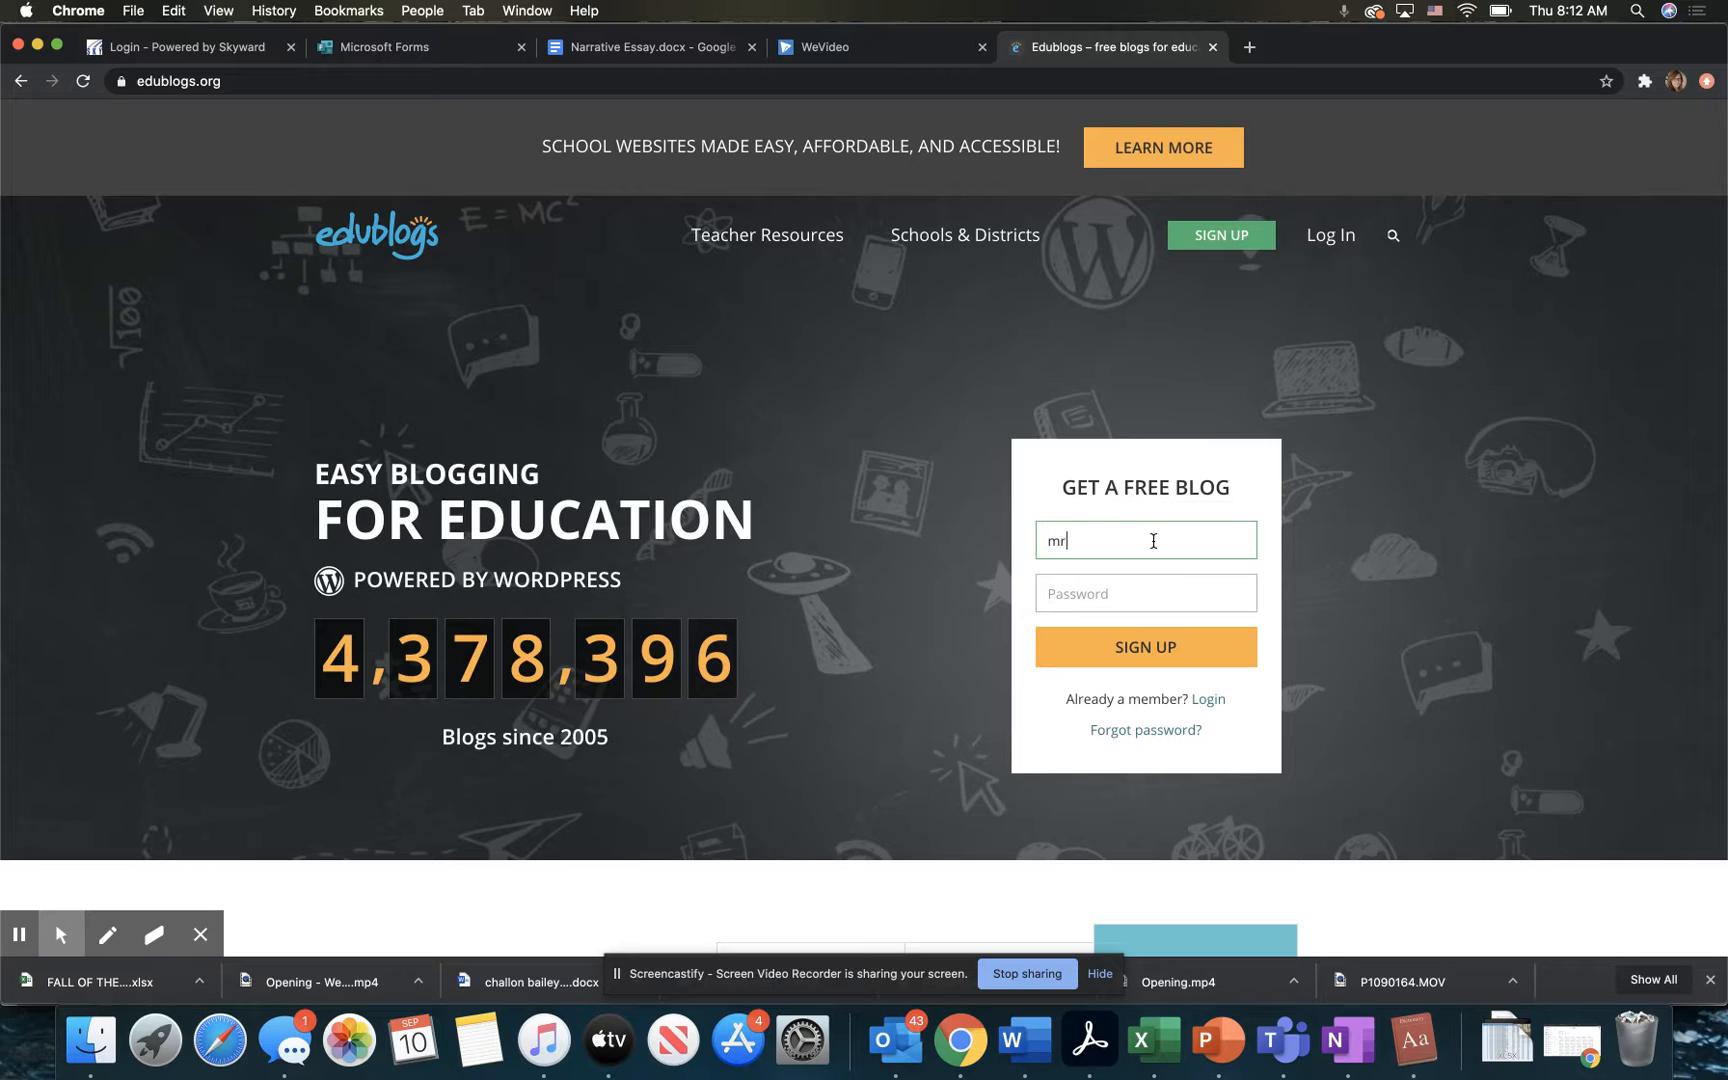
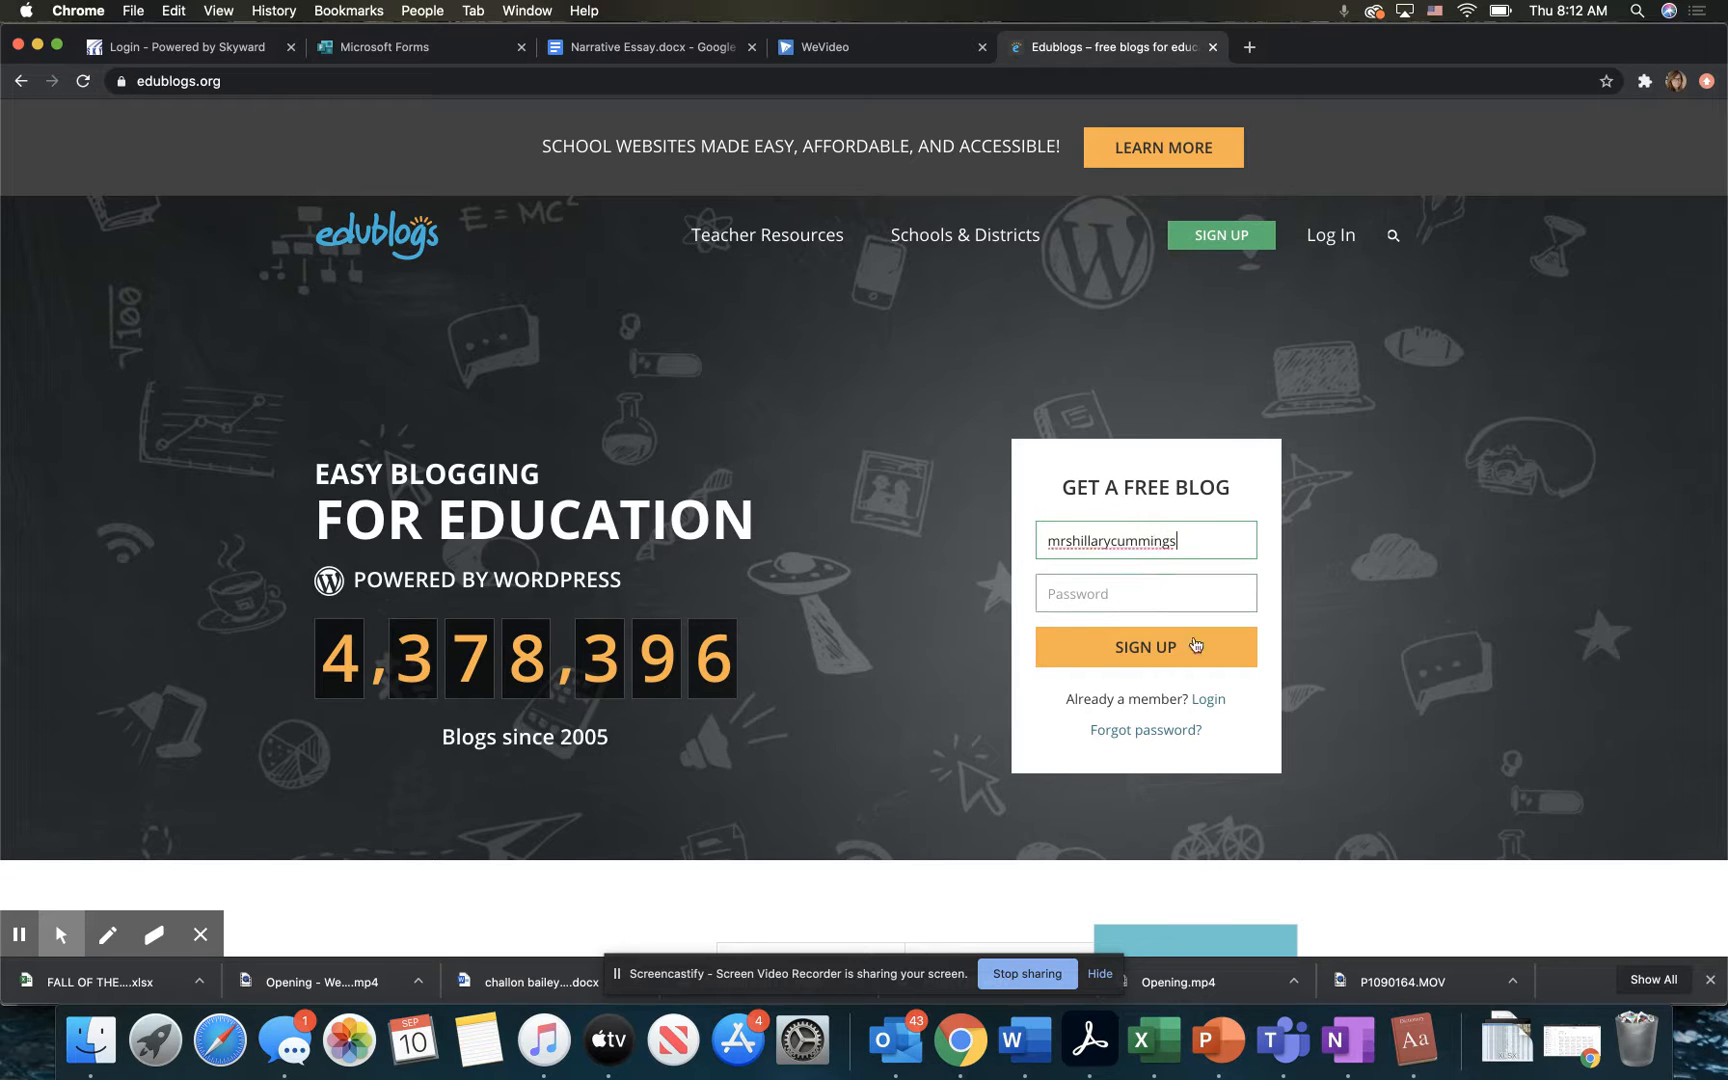
Step: Enter the account password and submit the free blog sign-up
left_click(1178, 594)
type("********")
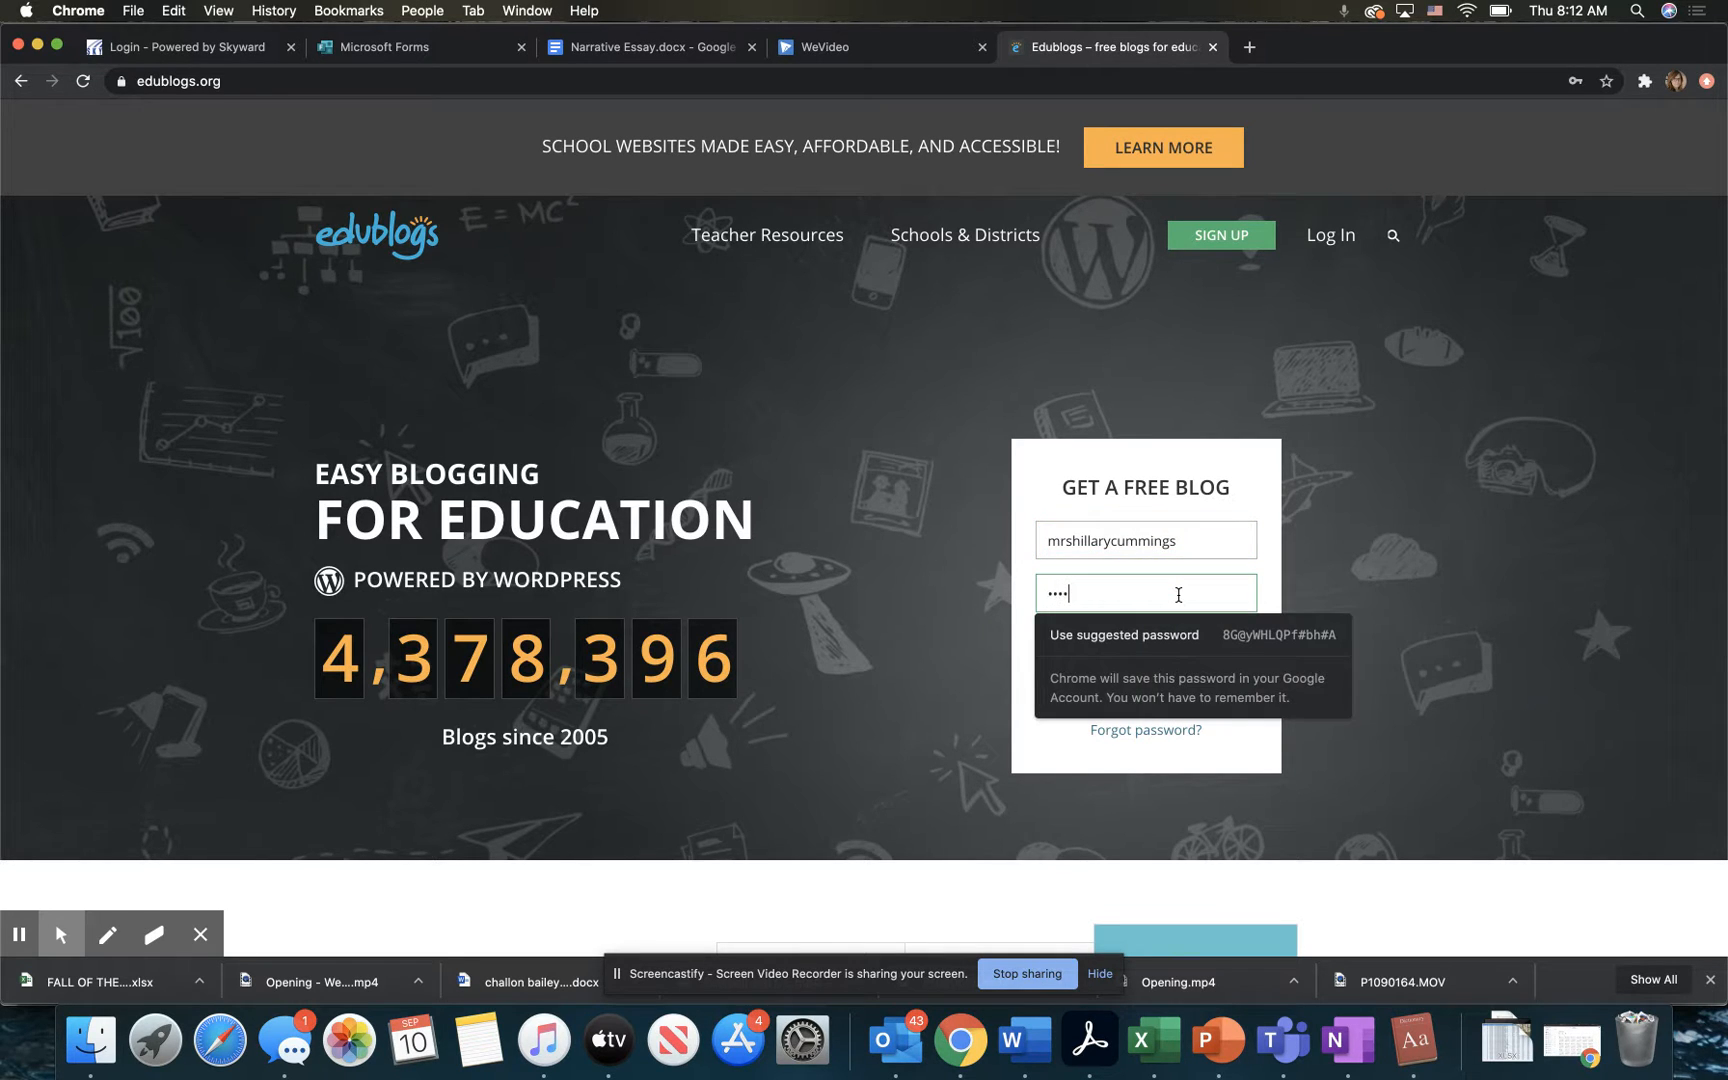
type("**")
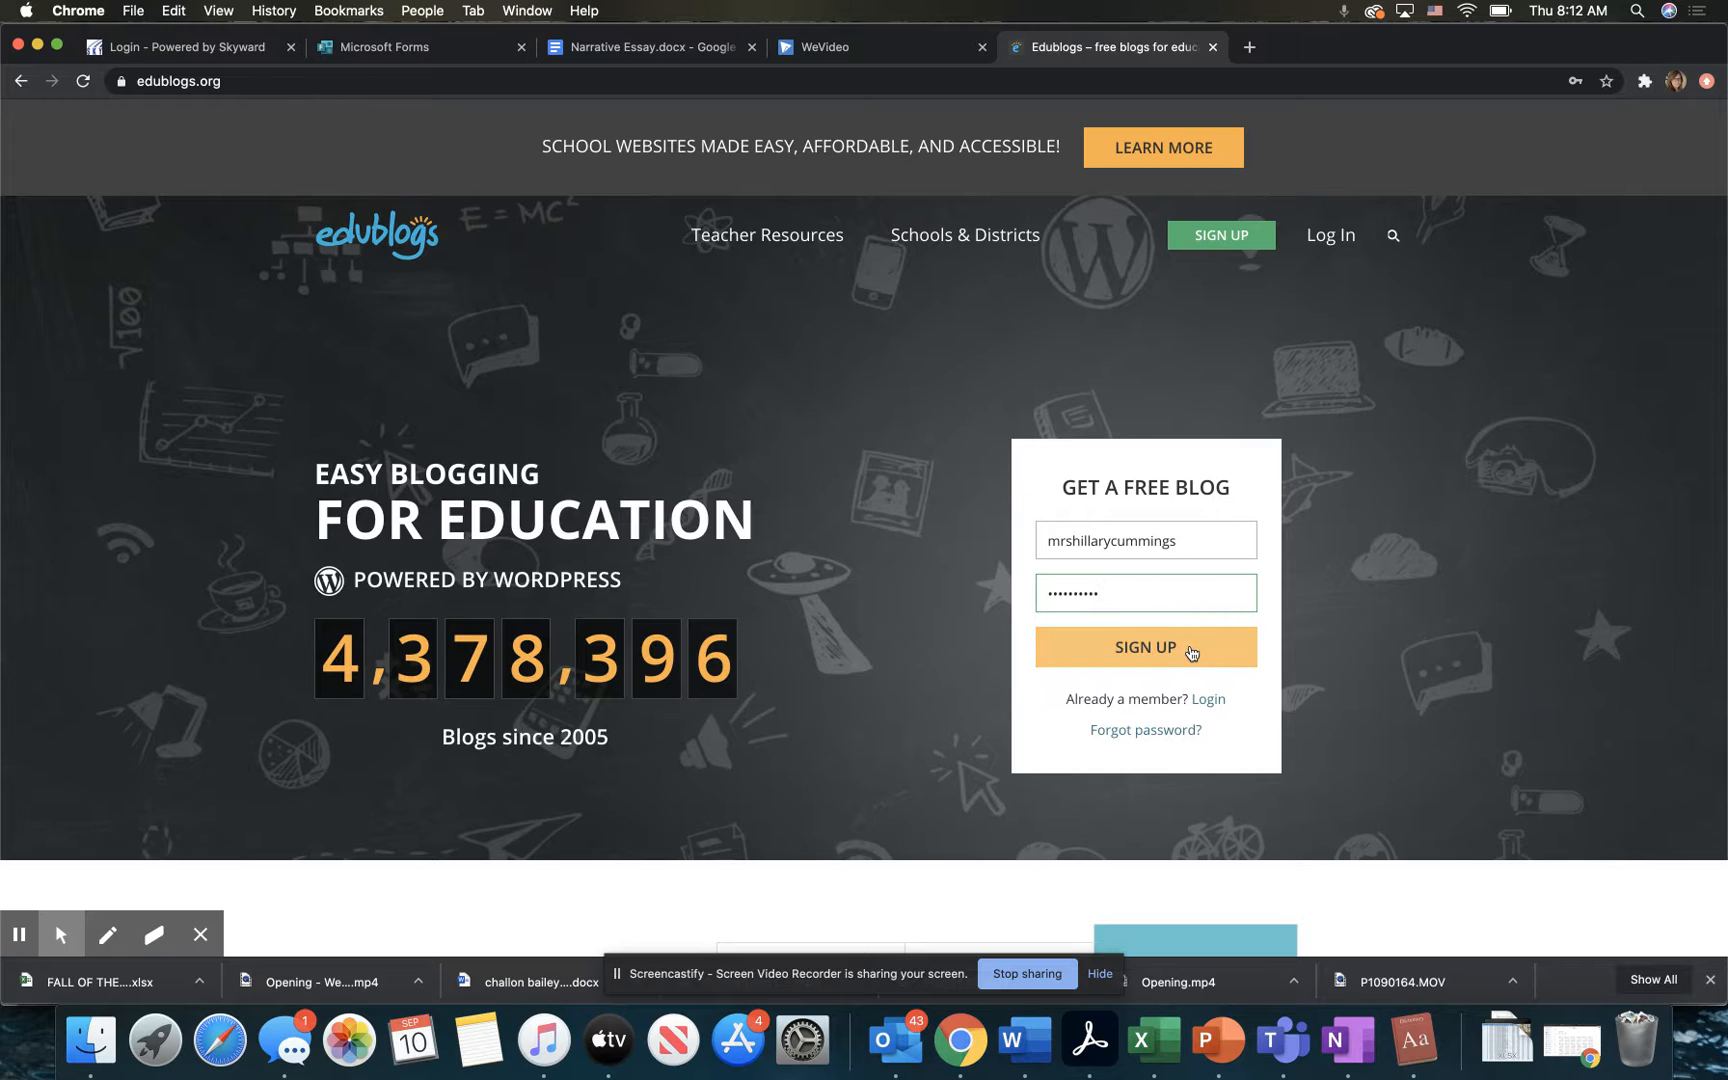
left_click(1188, 647)
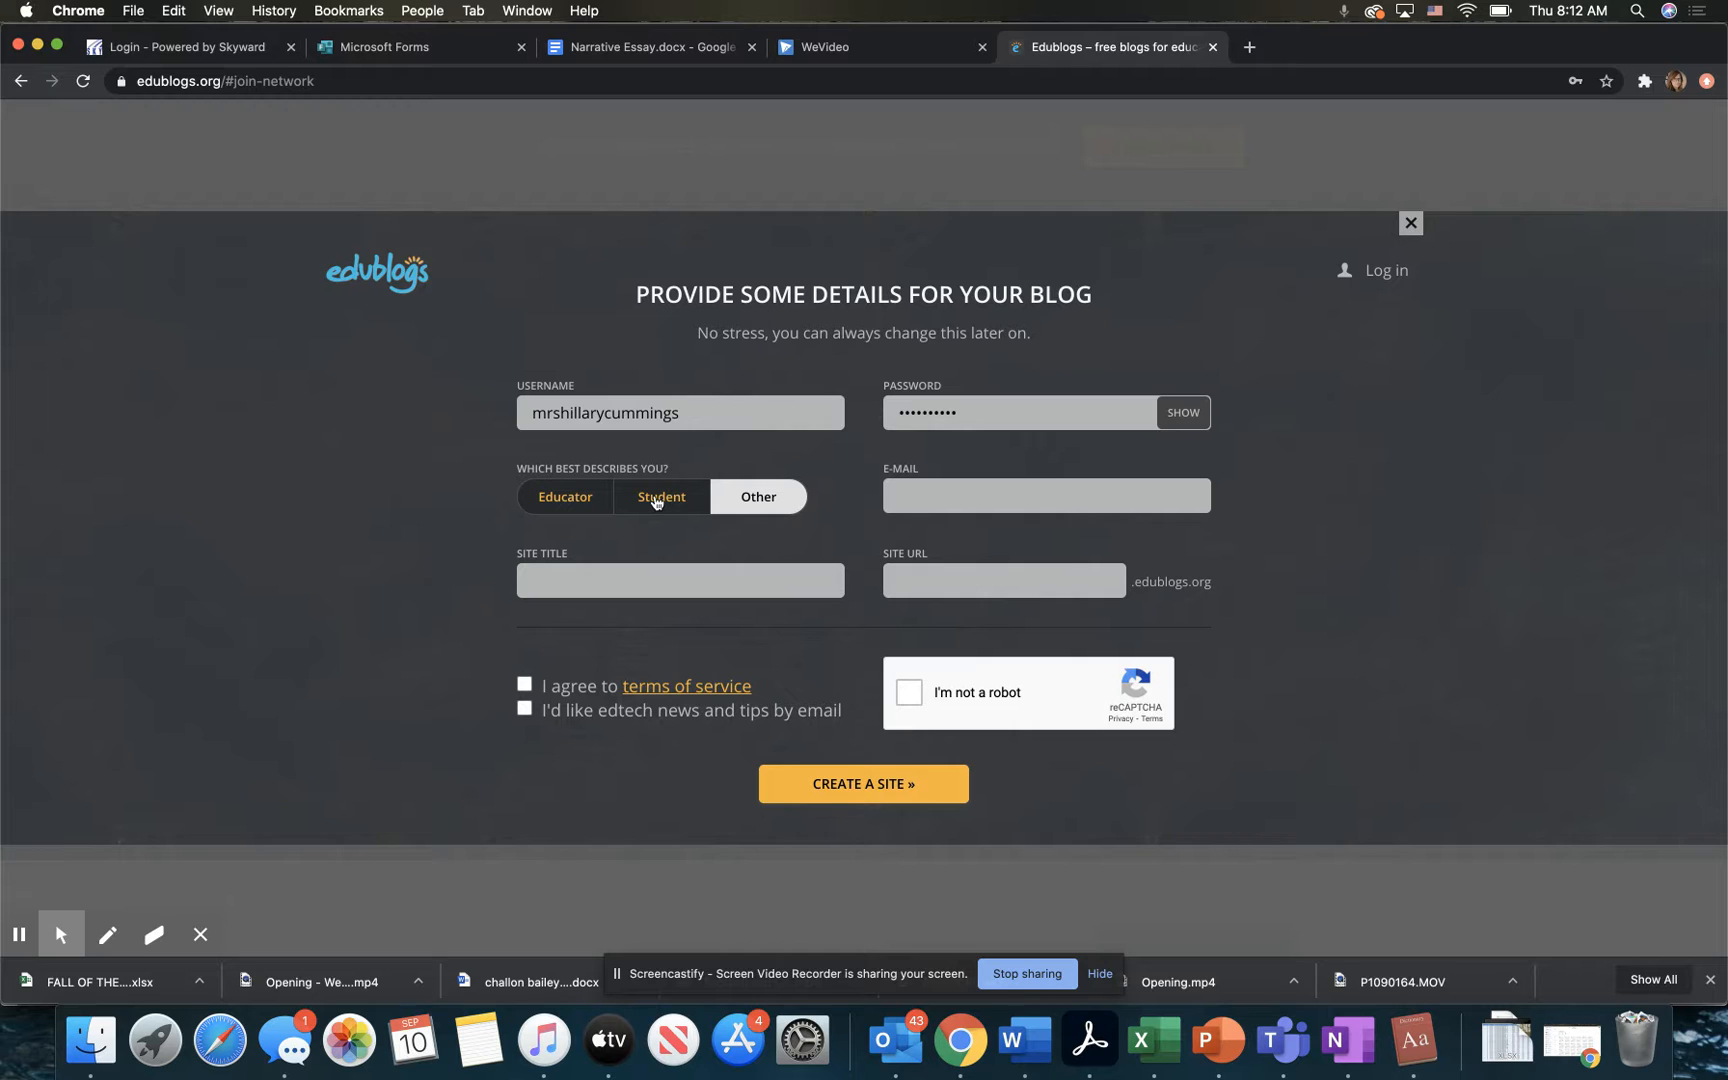
Step: Identify as an Educator and fill in the contact's e-mail and the site title with the teacher's name followed by "blog"
left_click(931, 491)
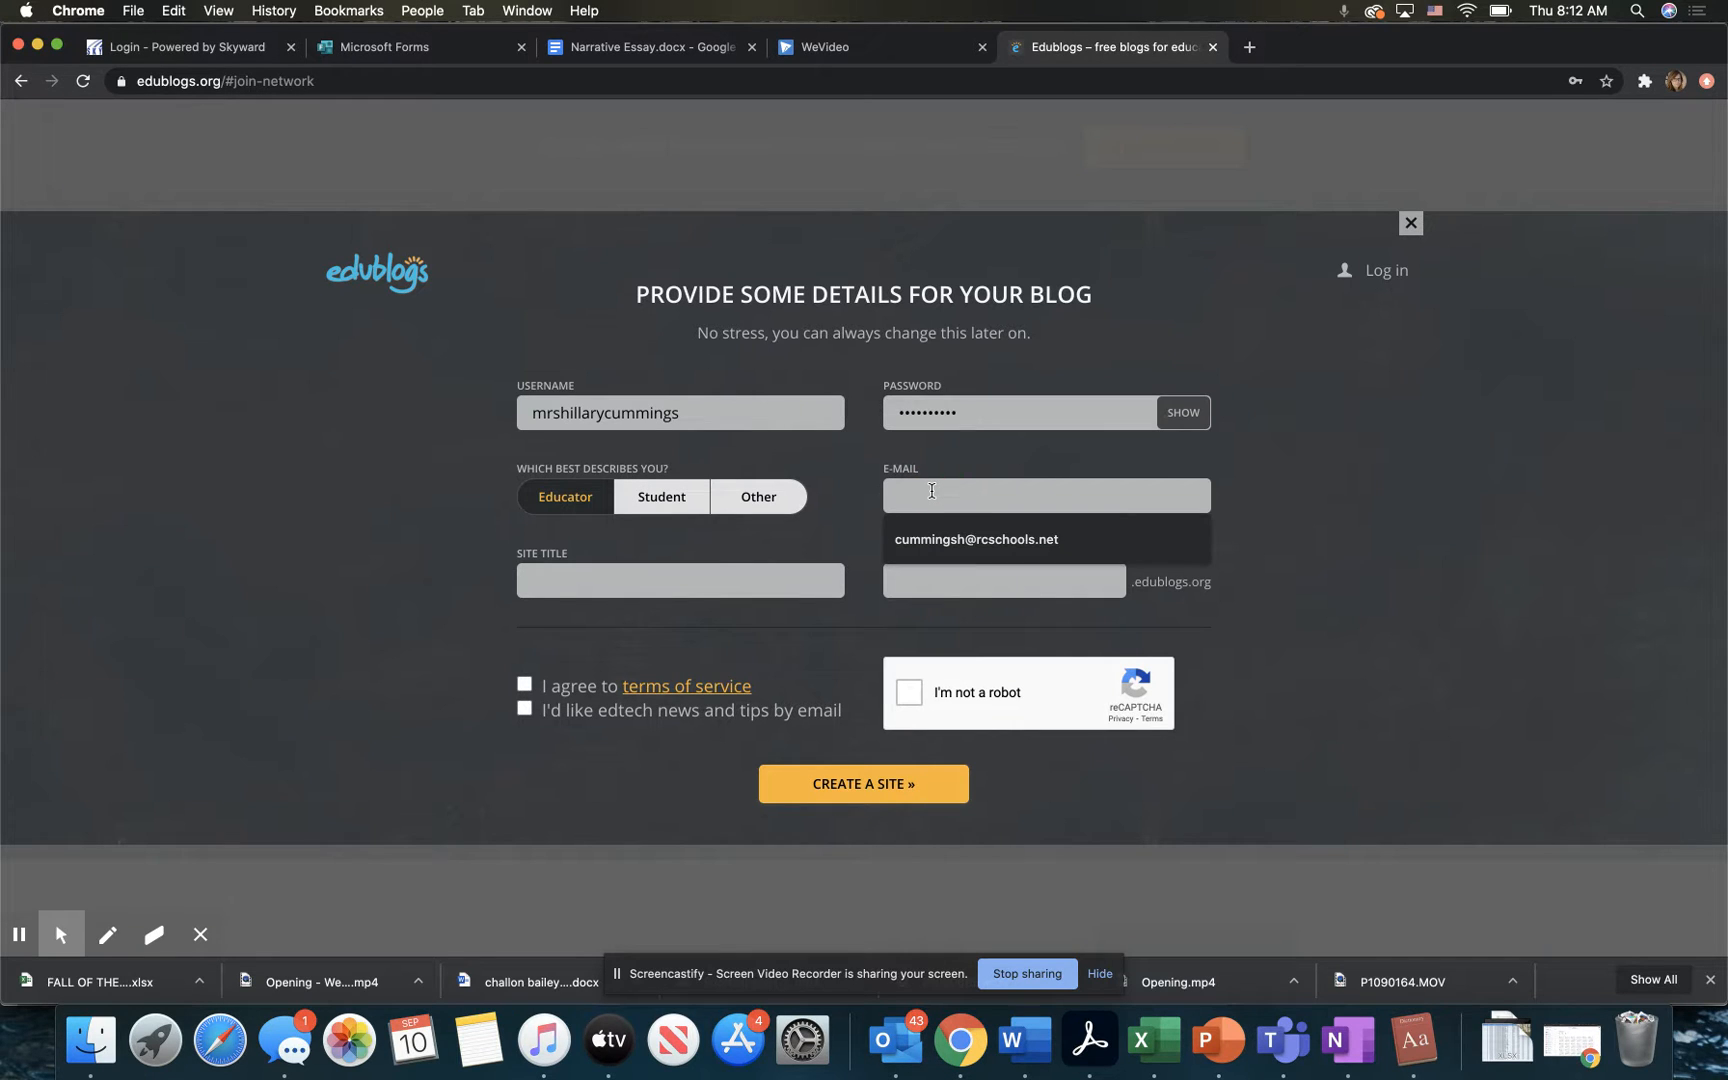
left_click(980, 543)
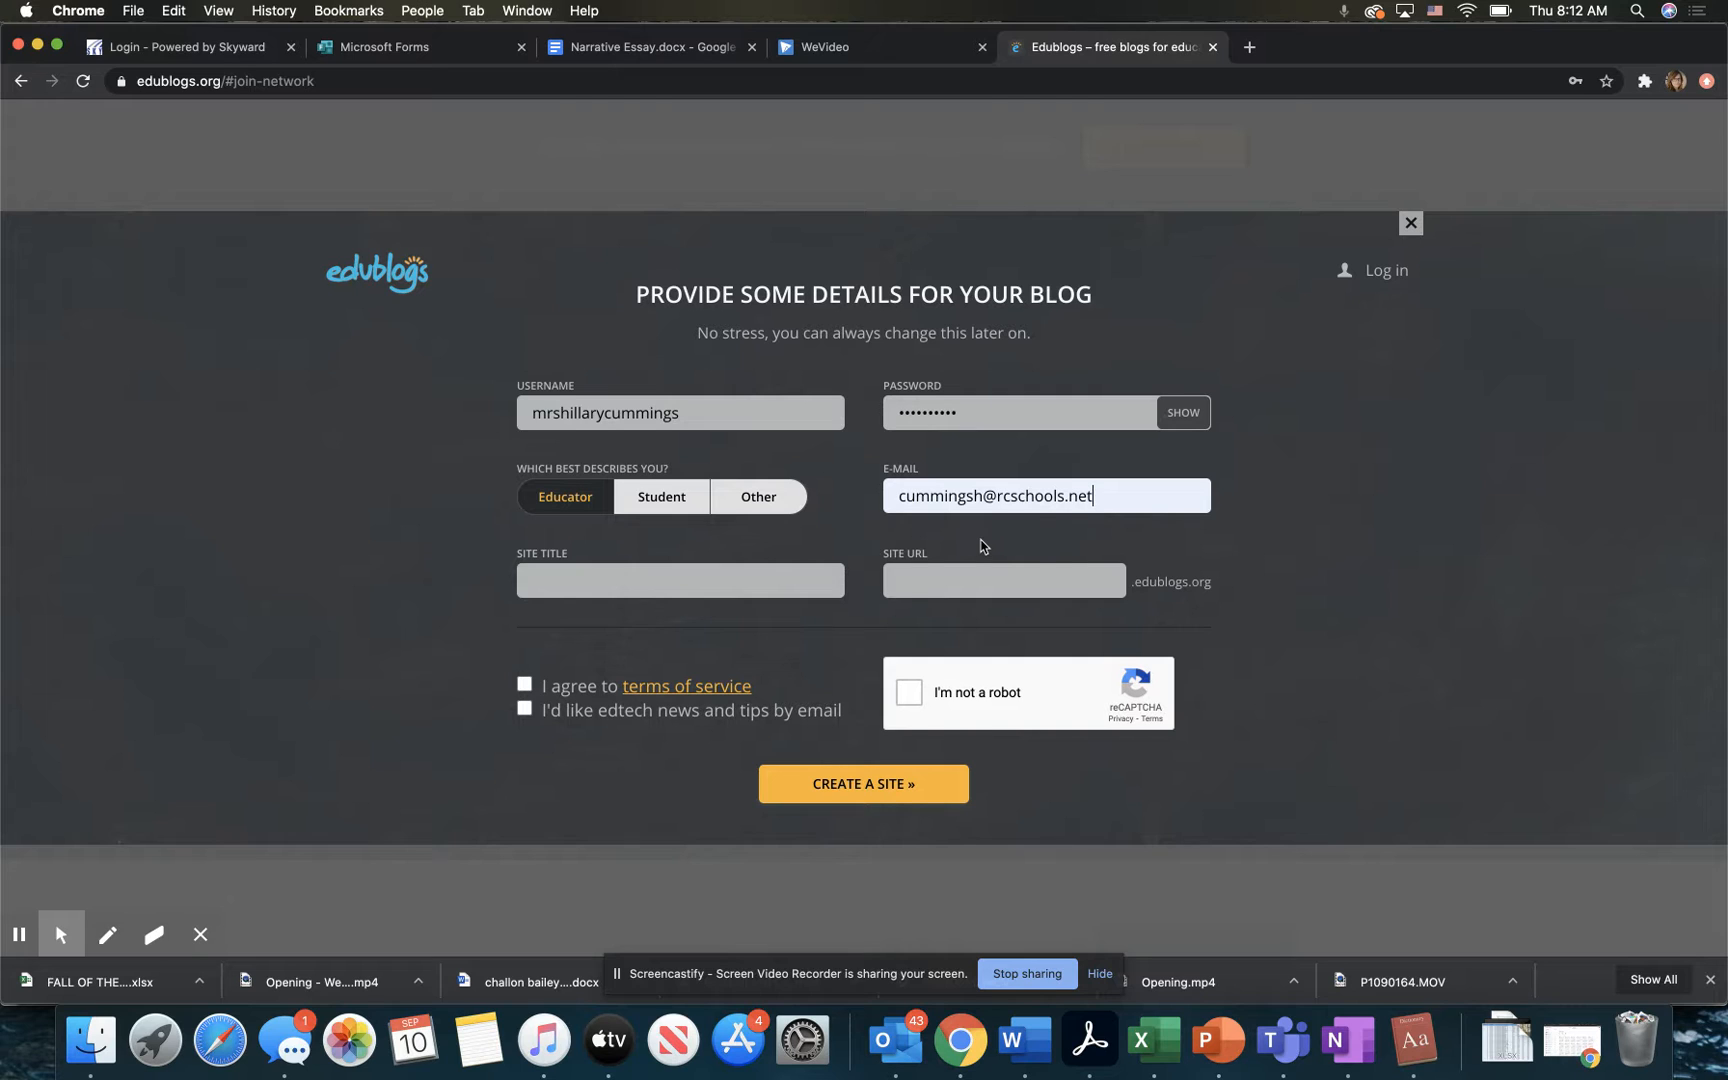
left_click(705, 580)
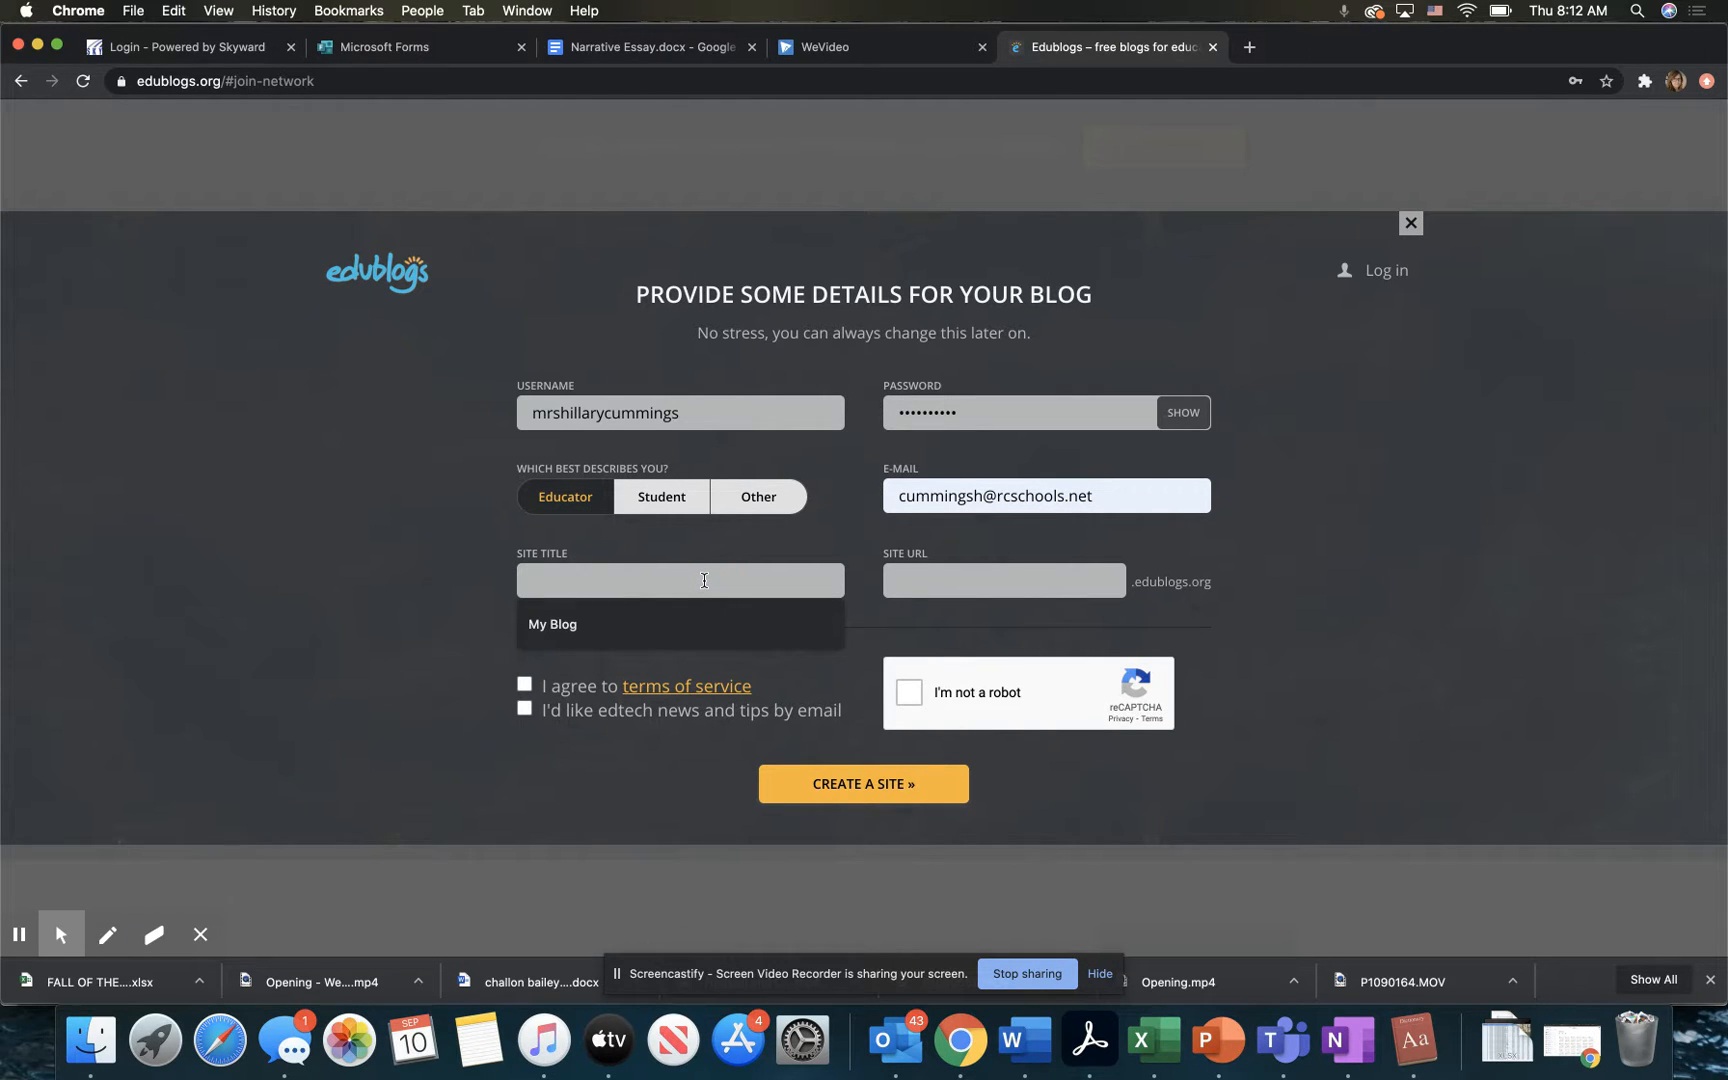
type("Mrs. C")
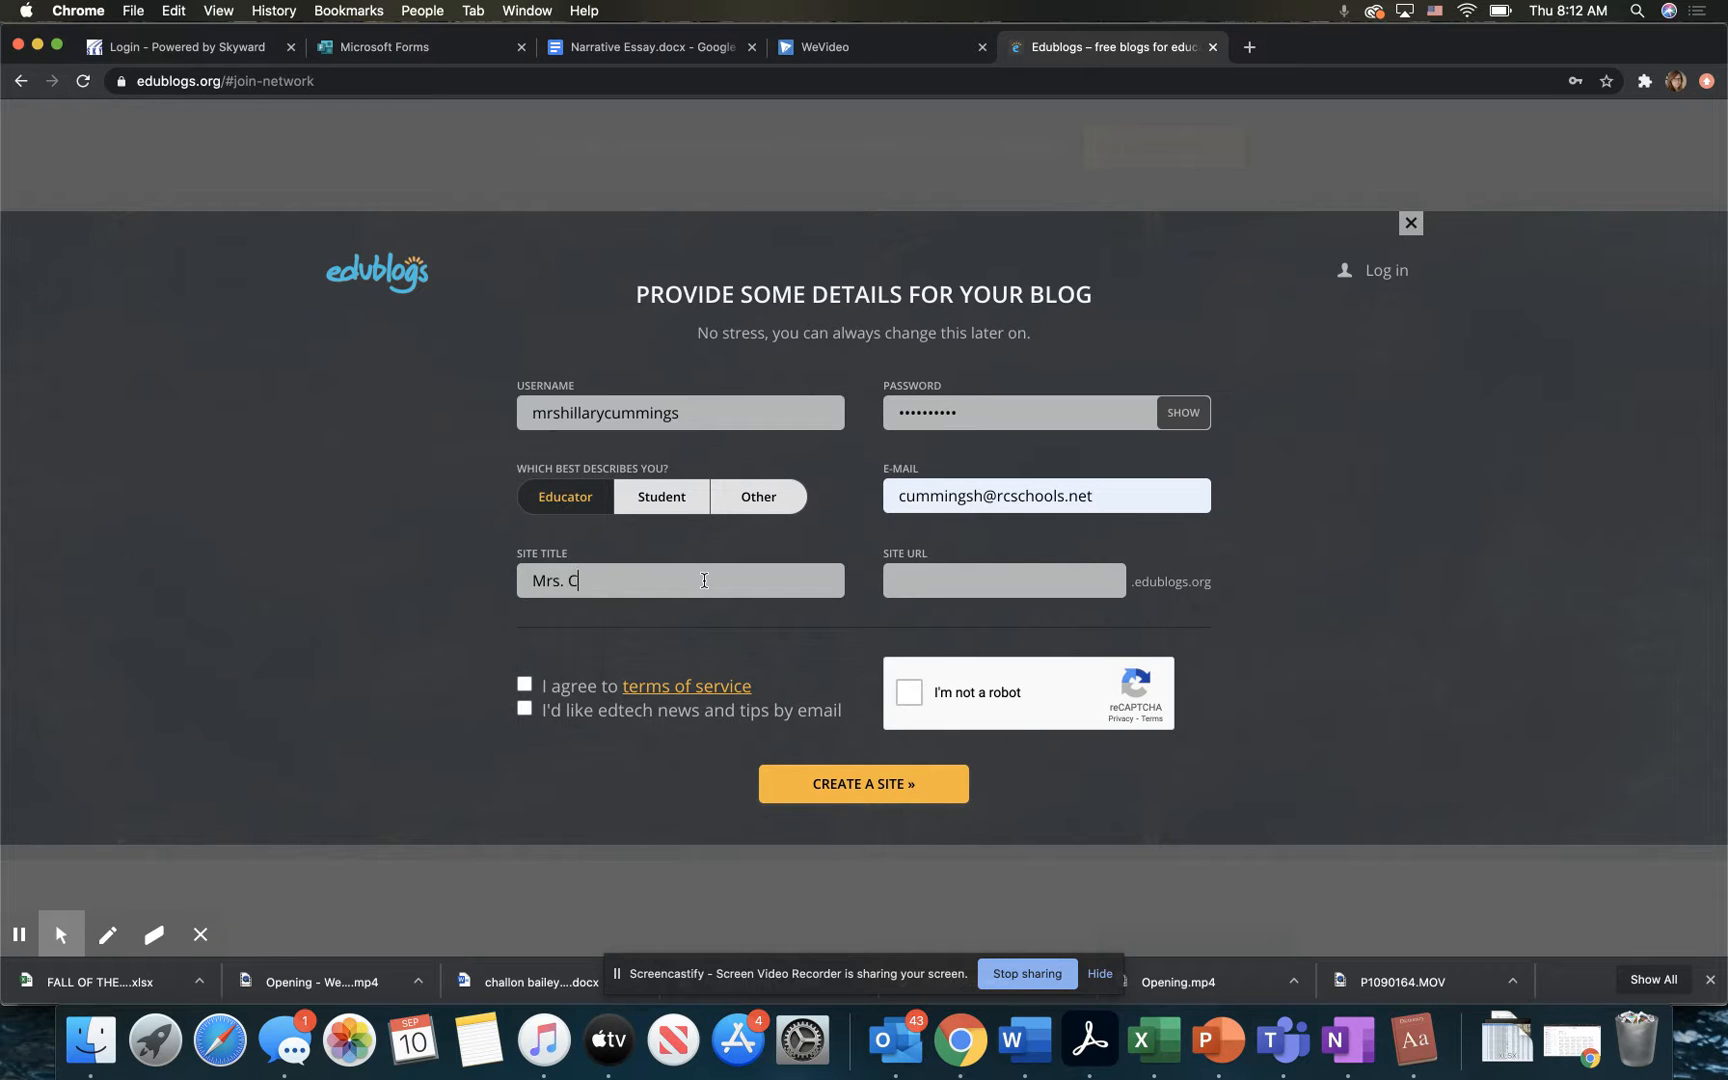
type("ummings's blog")
Step: Agree to the terms of service, complete the robot check and submit the site creation form
left_click(524, 684)
left_click(910, 696)
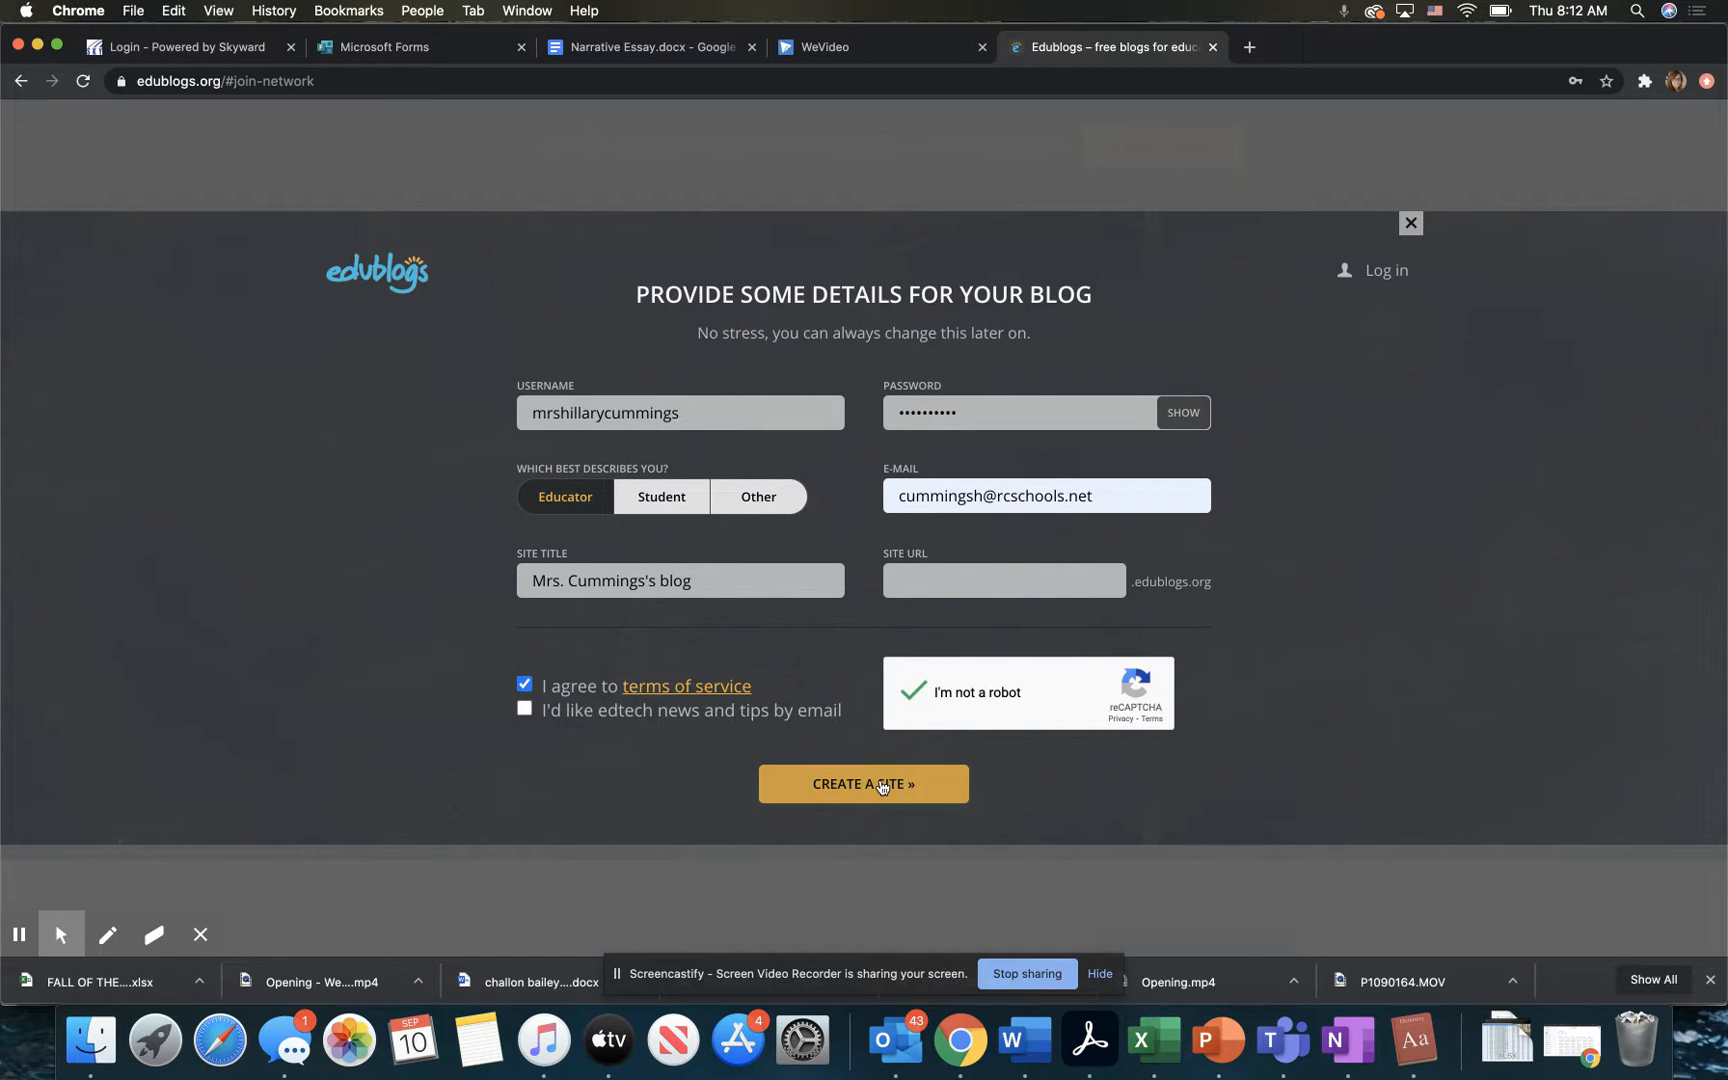
left_click(881, 785)
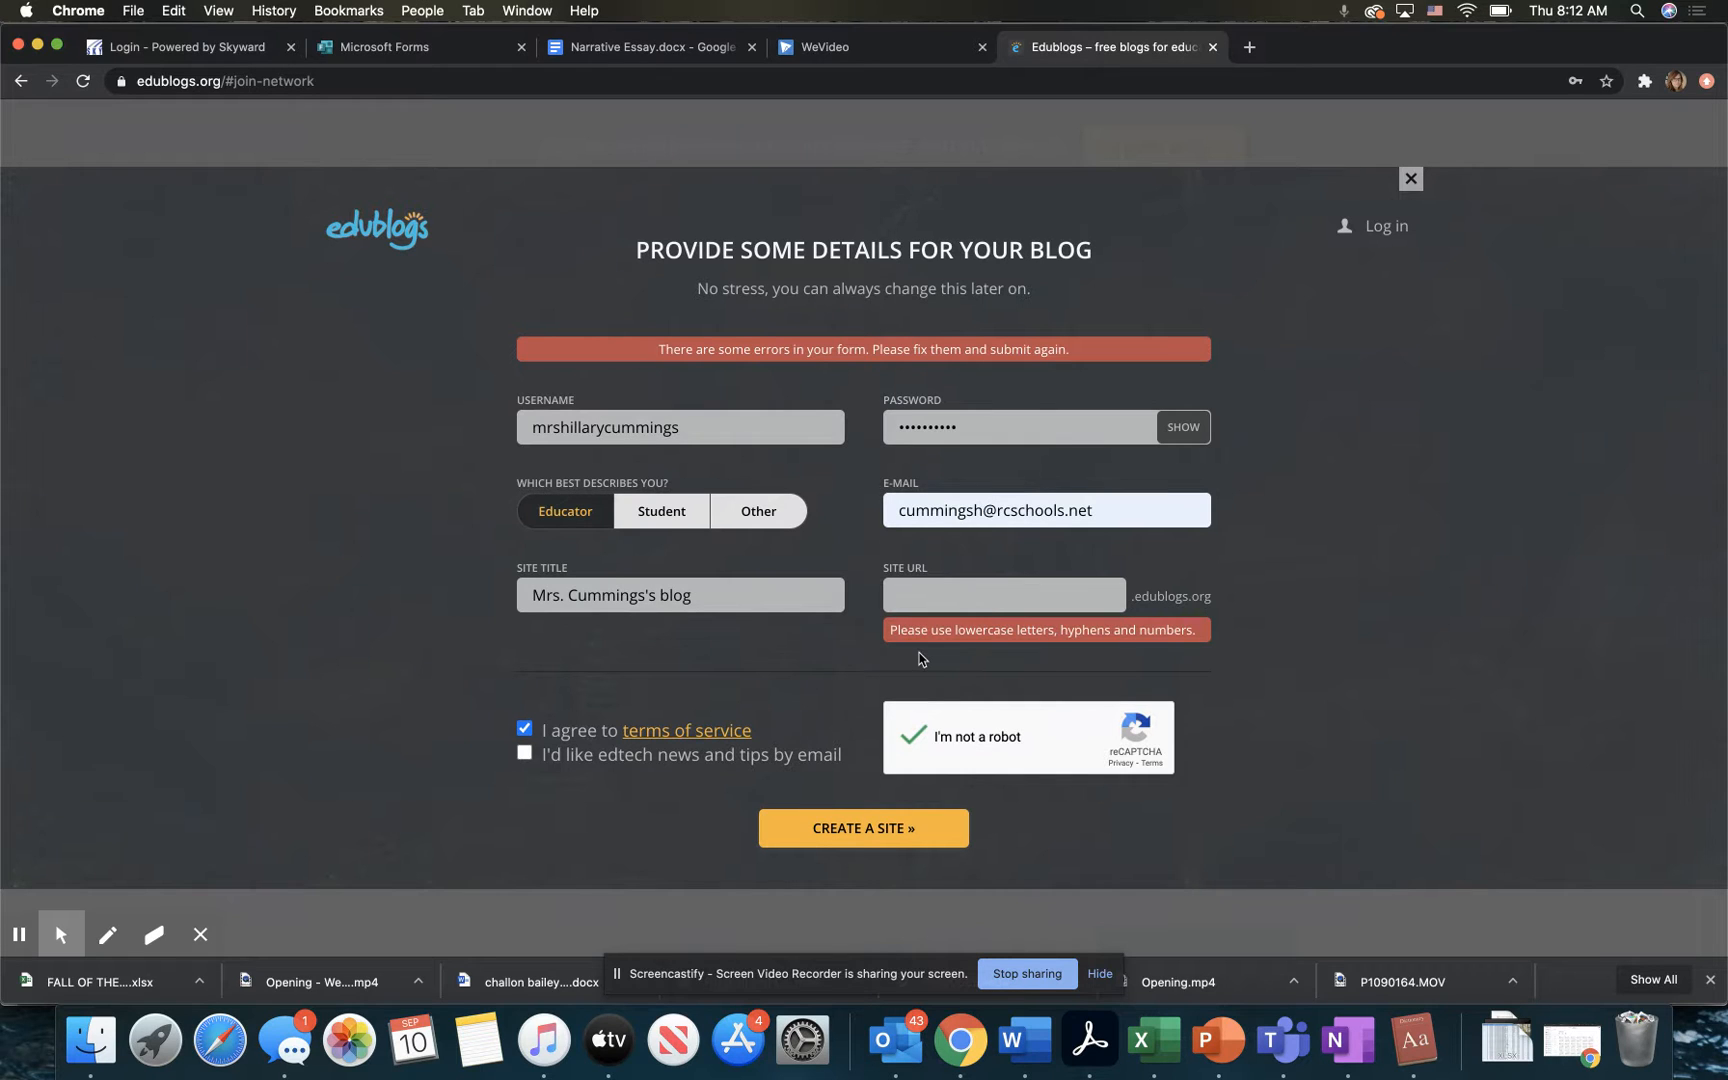
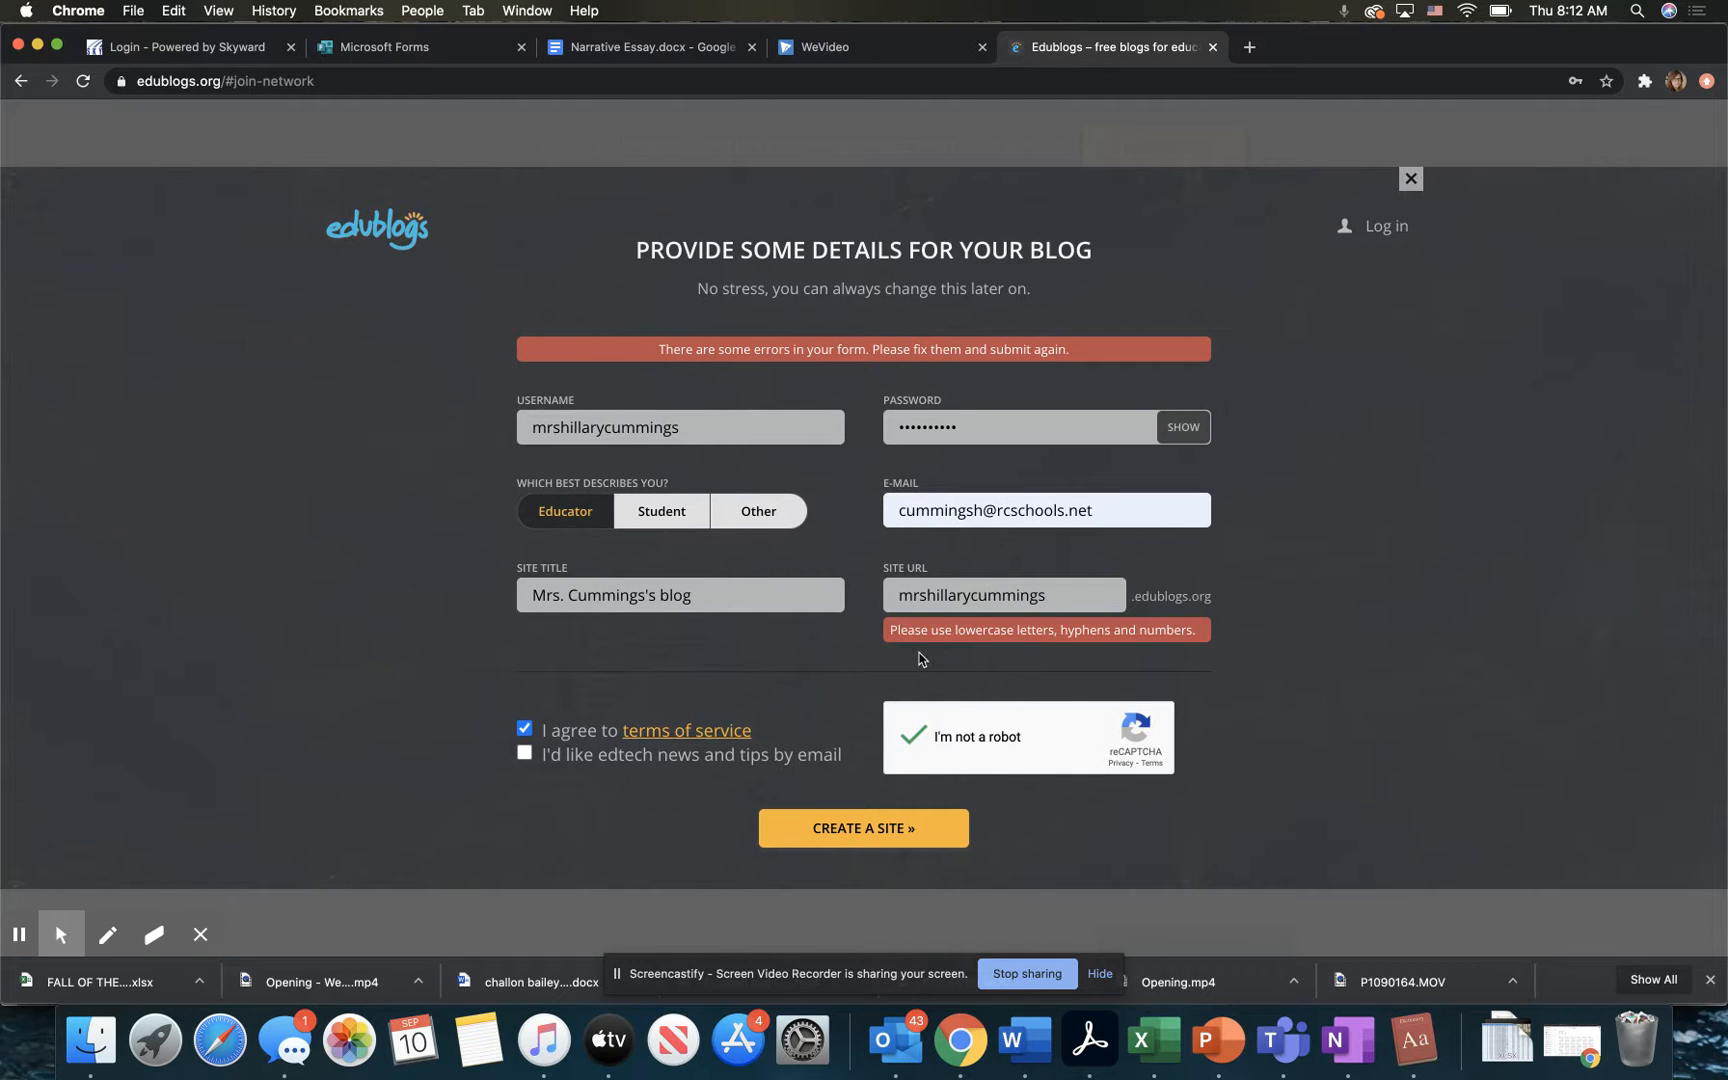
Step: Fill in the site URL with the teacher's full name in lowercase and resubmit the form
left_click(880, 828)
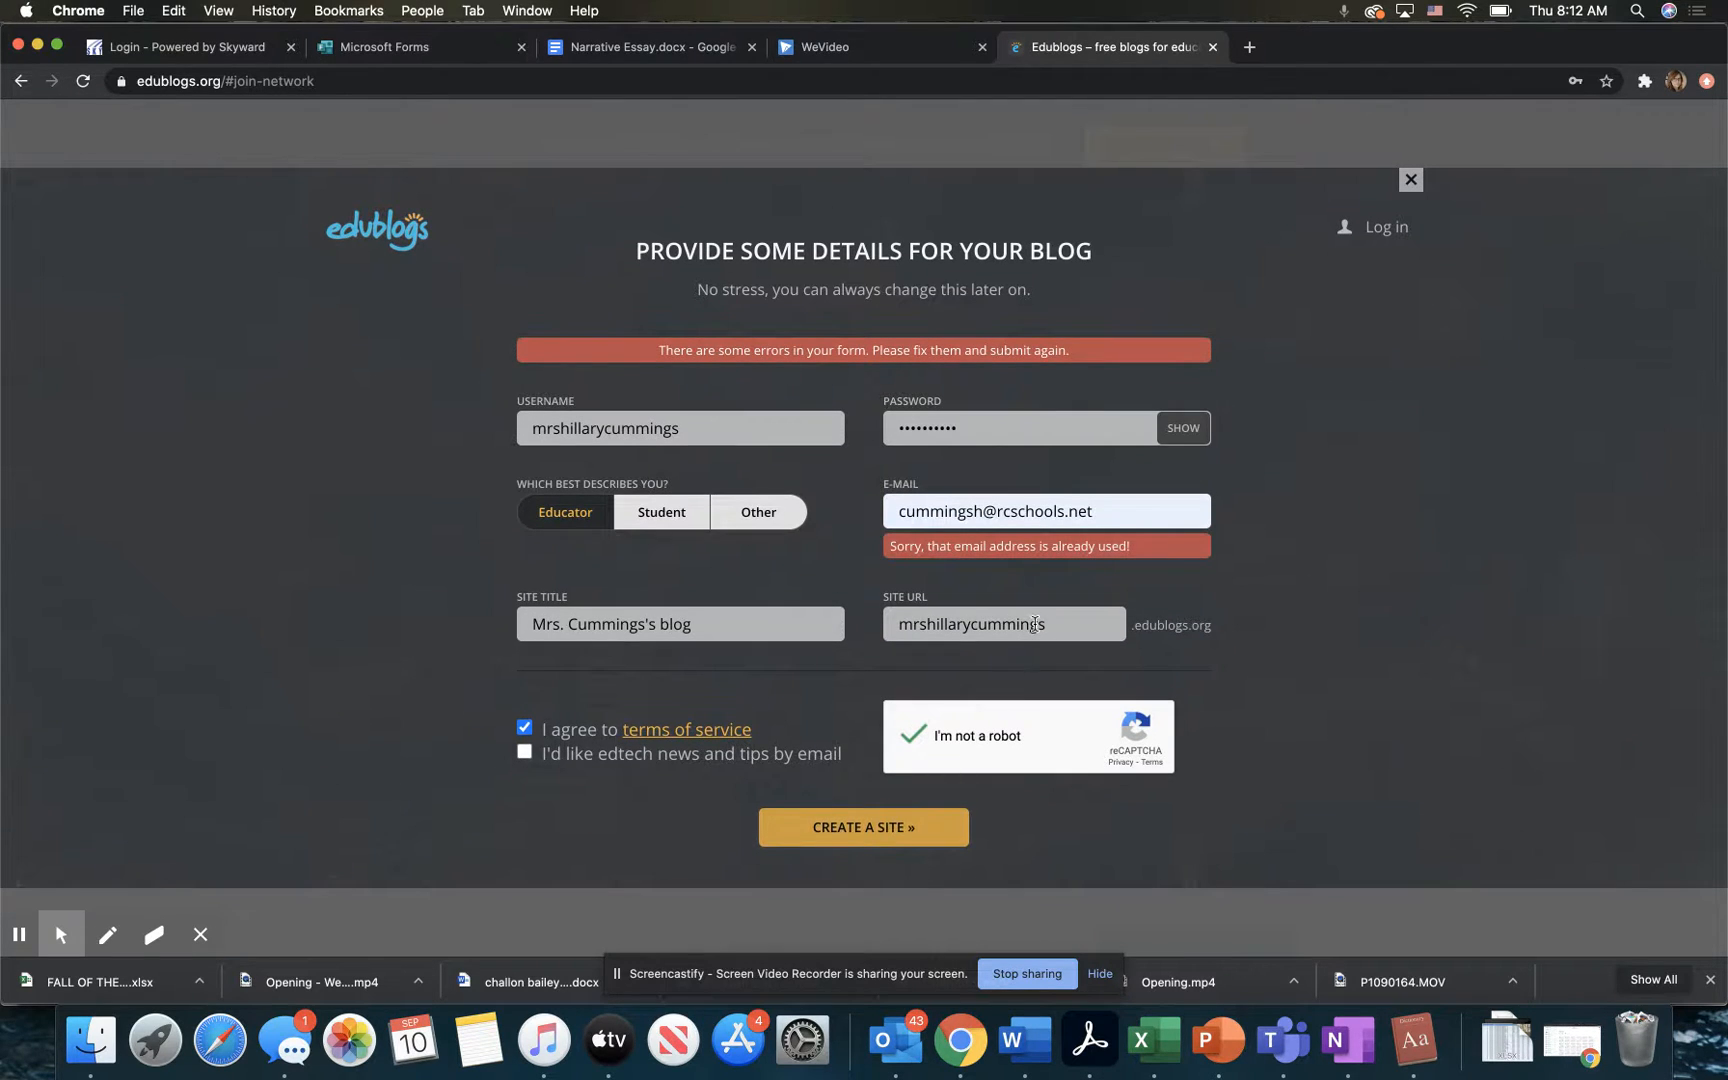
Step: Replace the contact's e-mail with a different Gmail address and resubmit the site creation form
left_click_drag(1112, 512, 893, 512)
key("BackSpace")
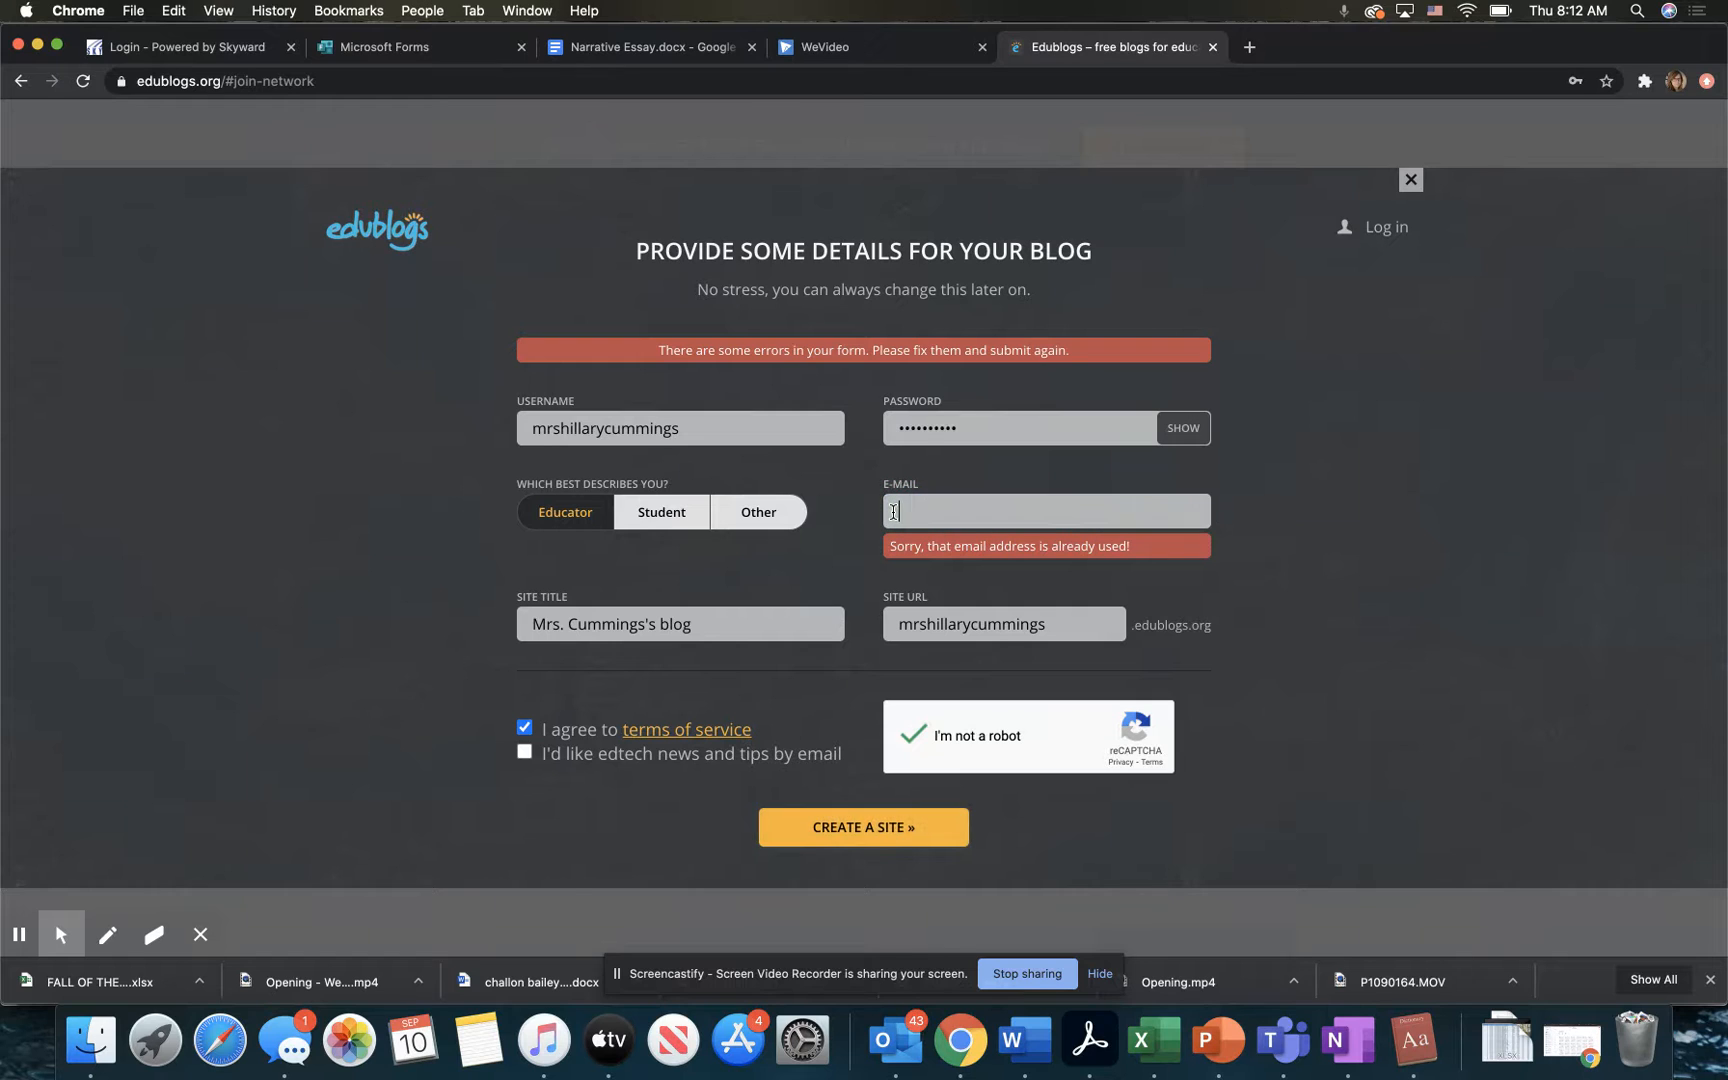
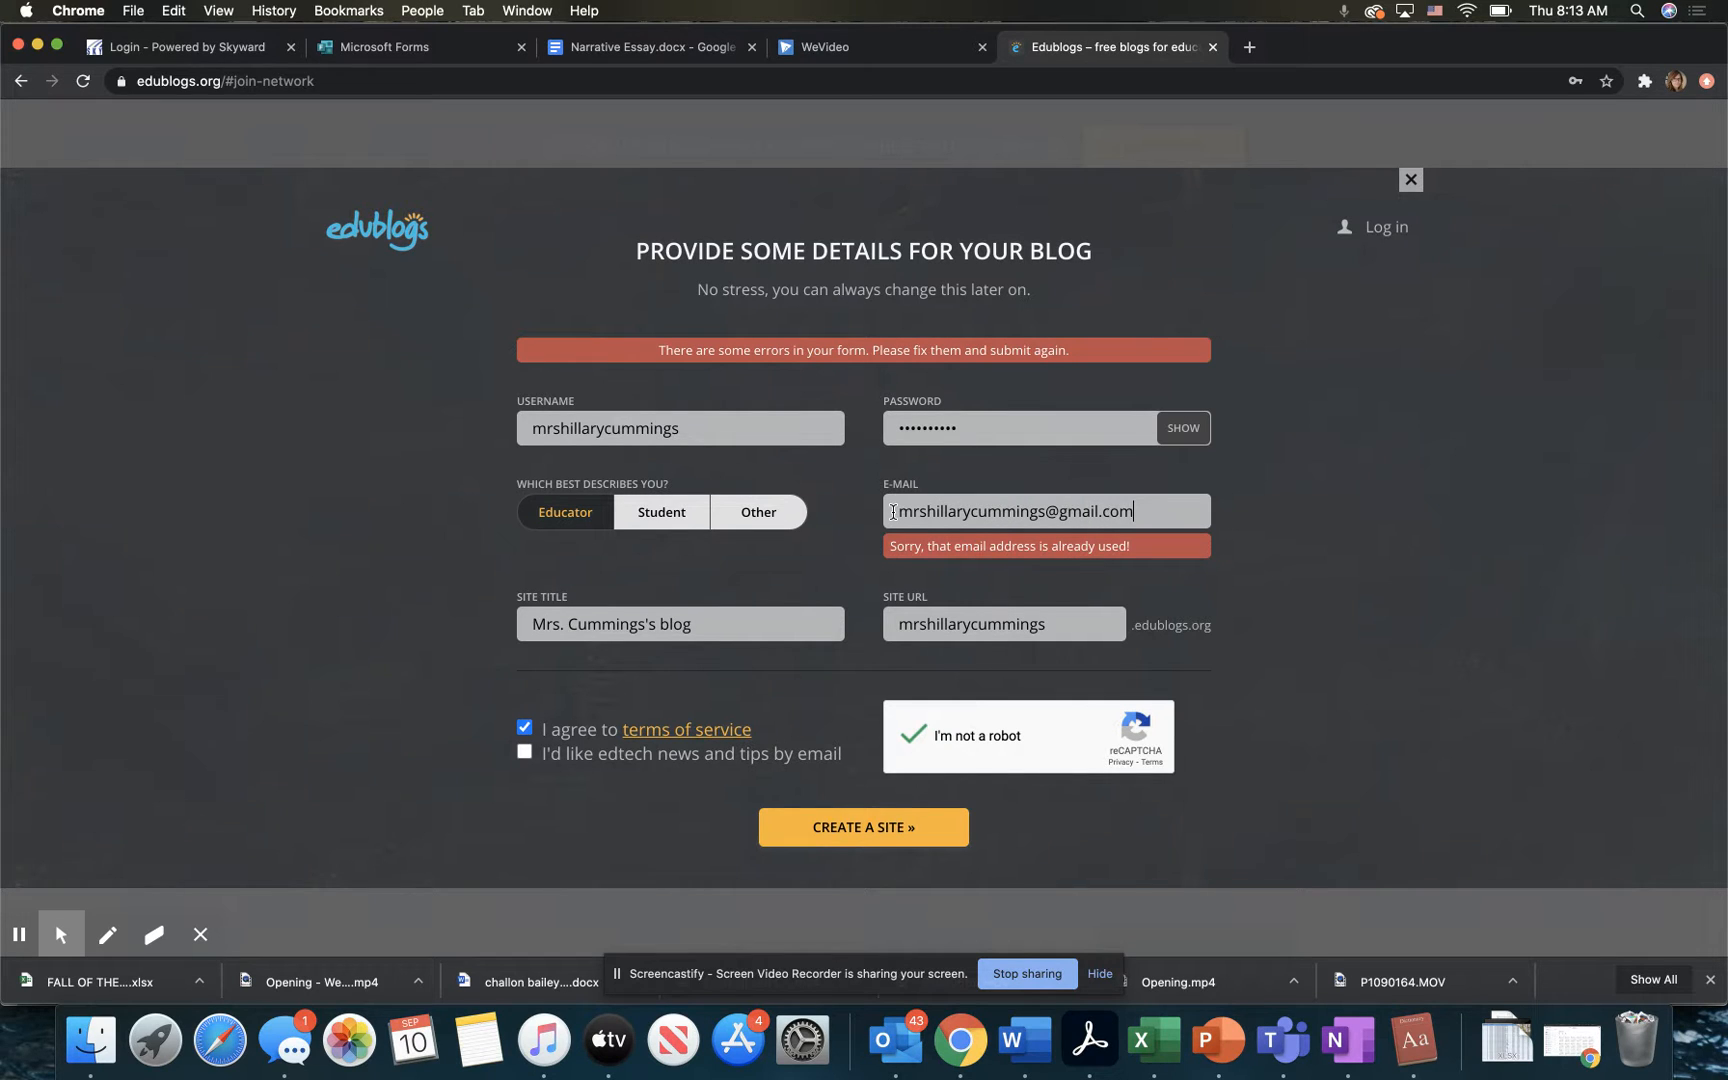
left_click(876, 832)
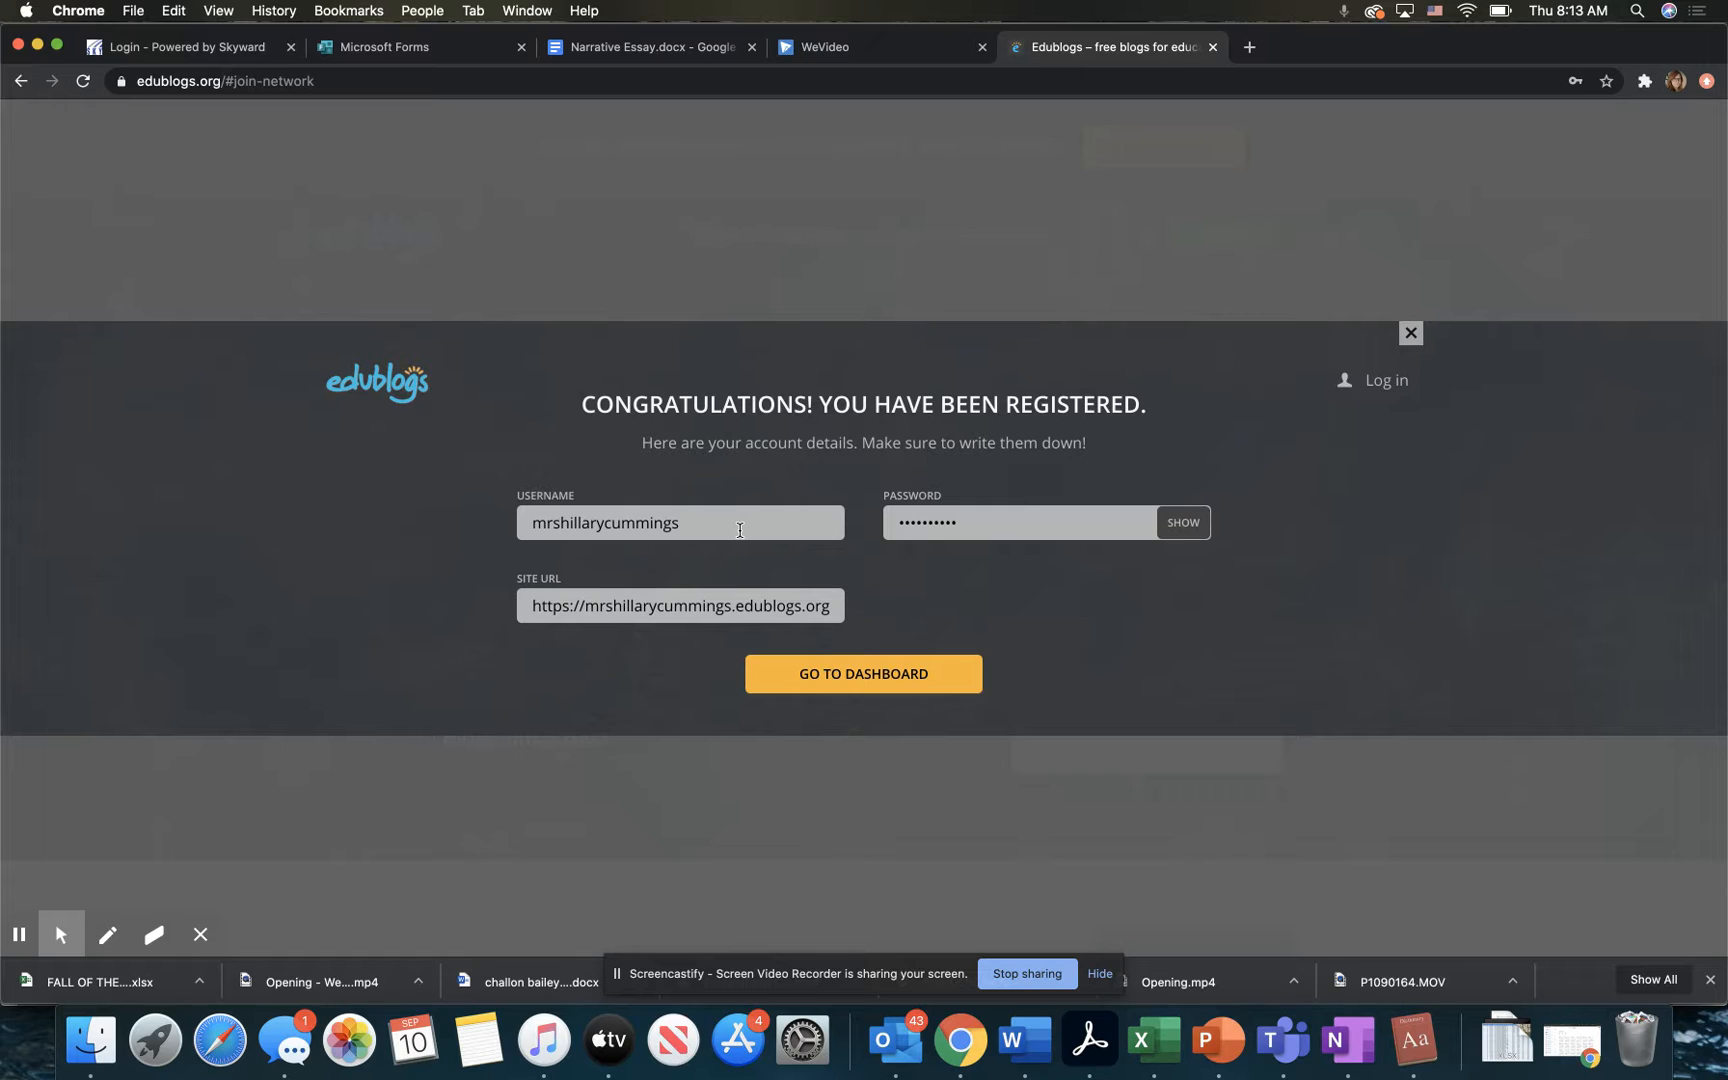
Step: Go to the new blog's dashboard and save the account password in the browser
left_click(988, 549)
left_click(778, 684)
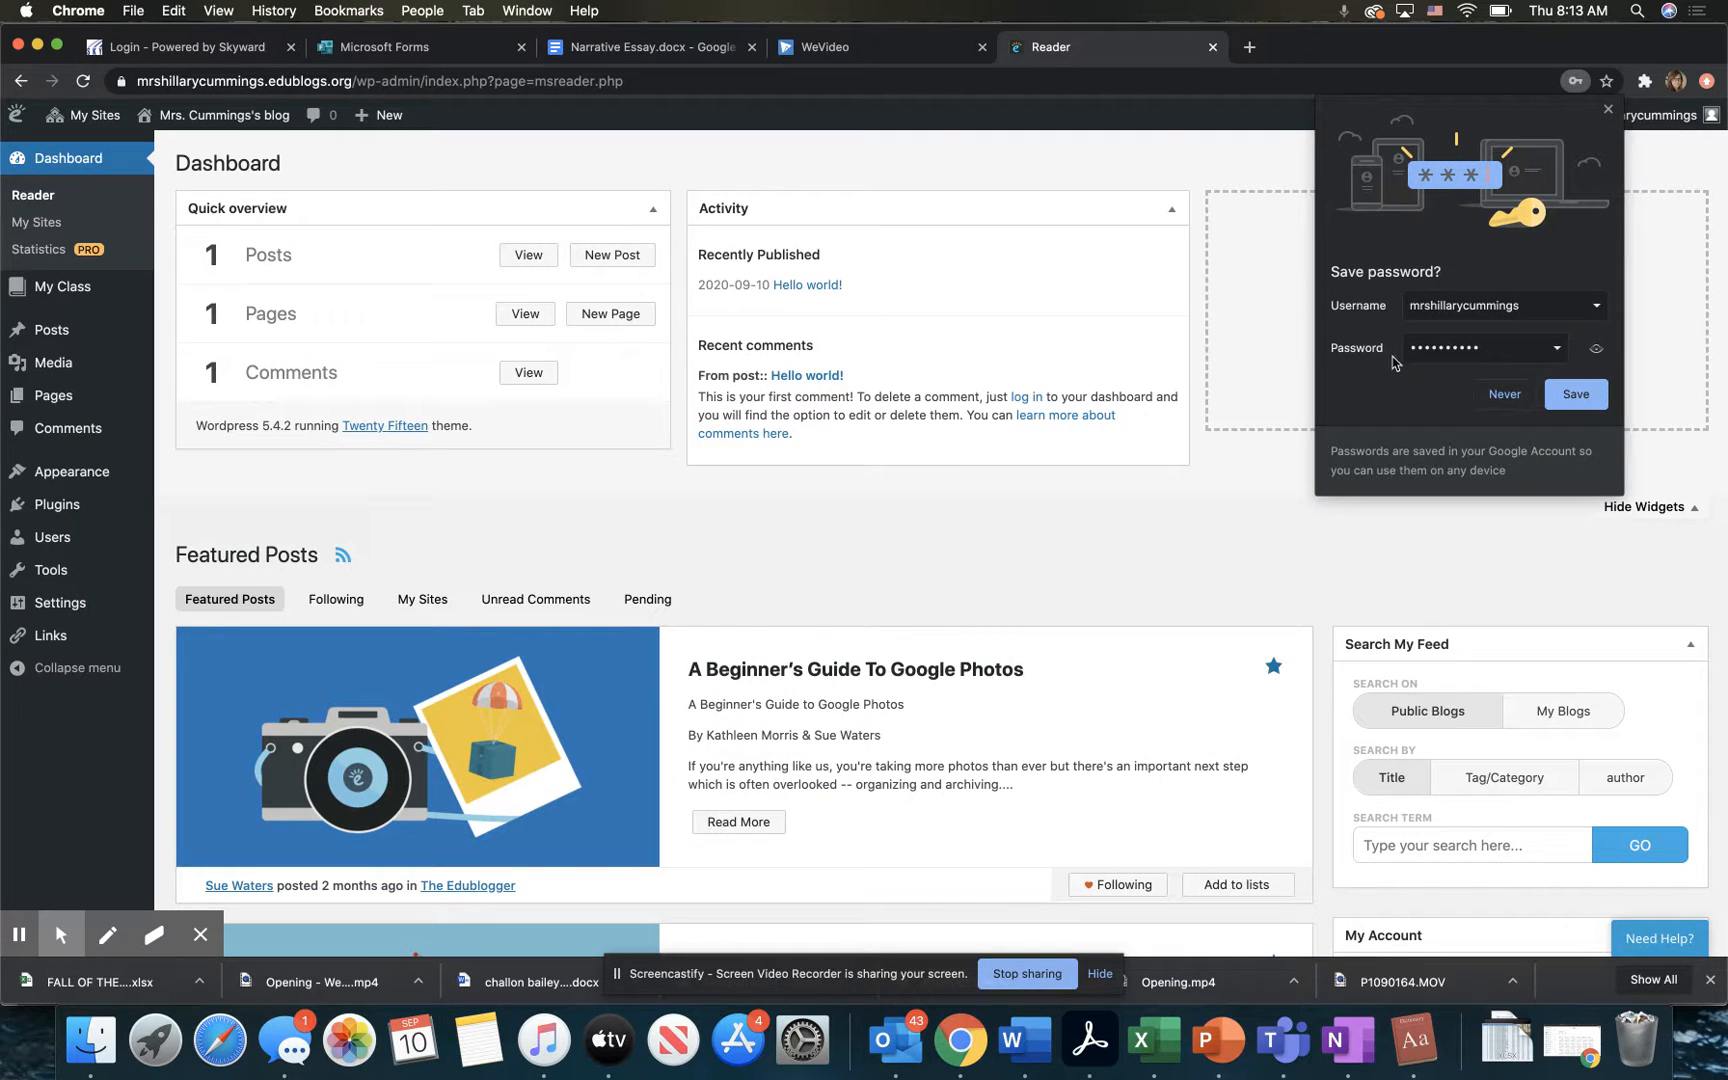
left_click(1582, 403)
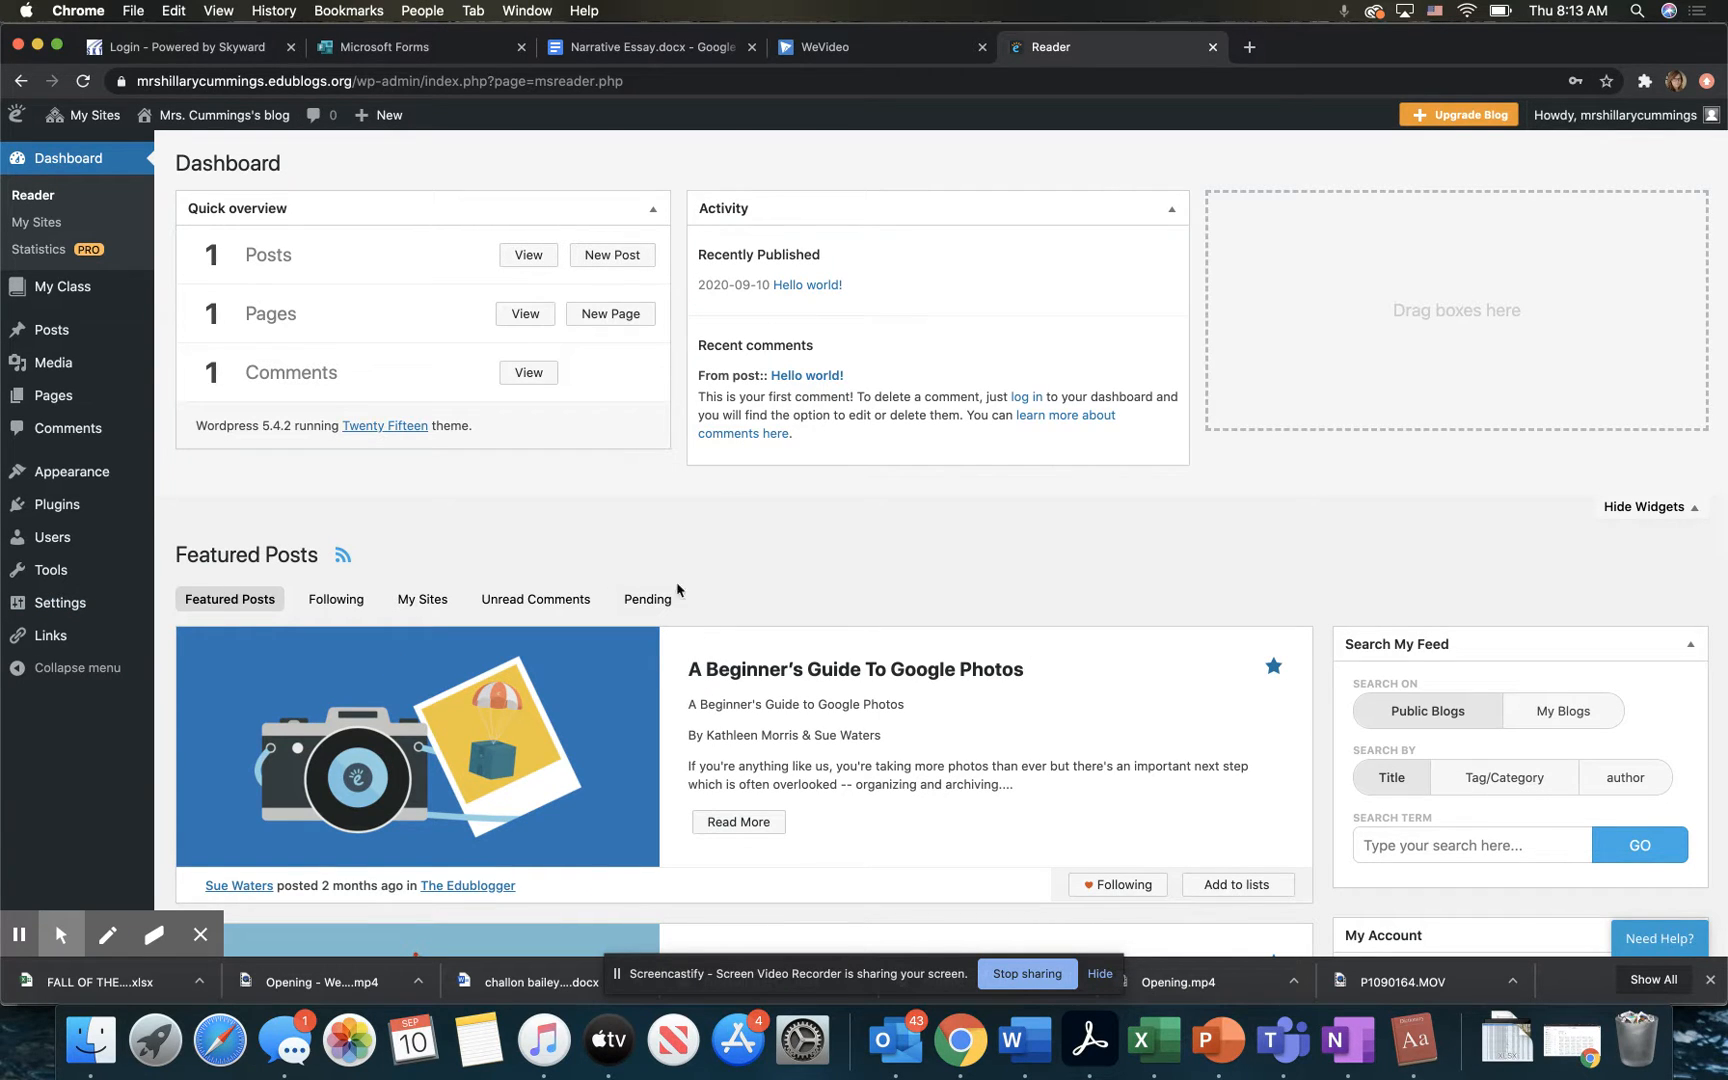
Step: Open the list of available themes for the blog's appearance
scroll(548, 757, "down", 1)
scroll(548, 757, "down", 10)
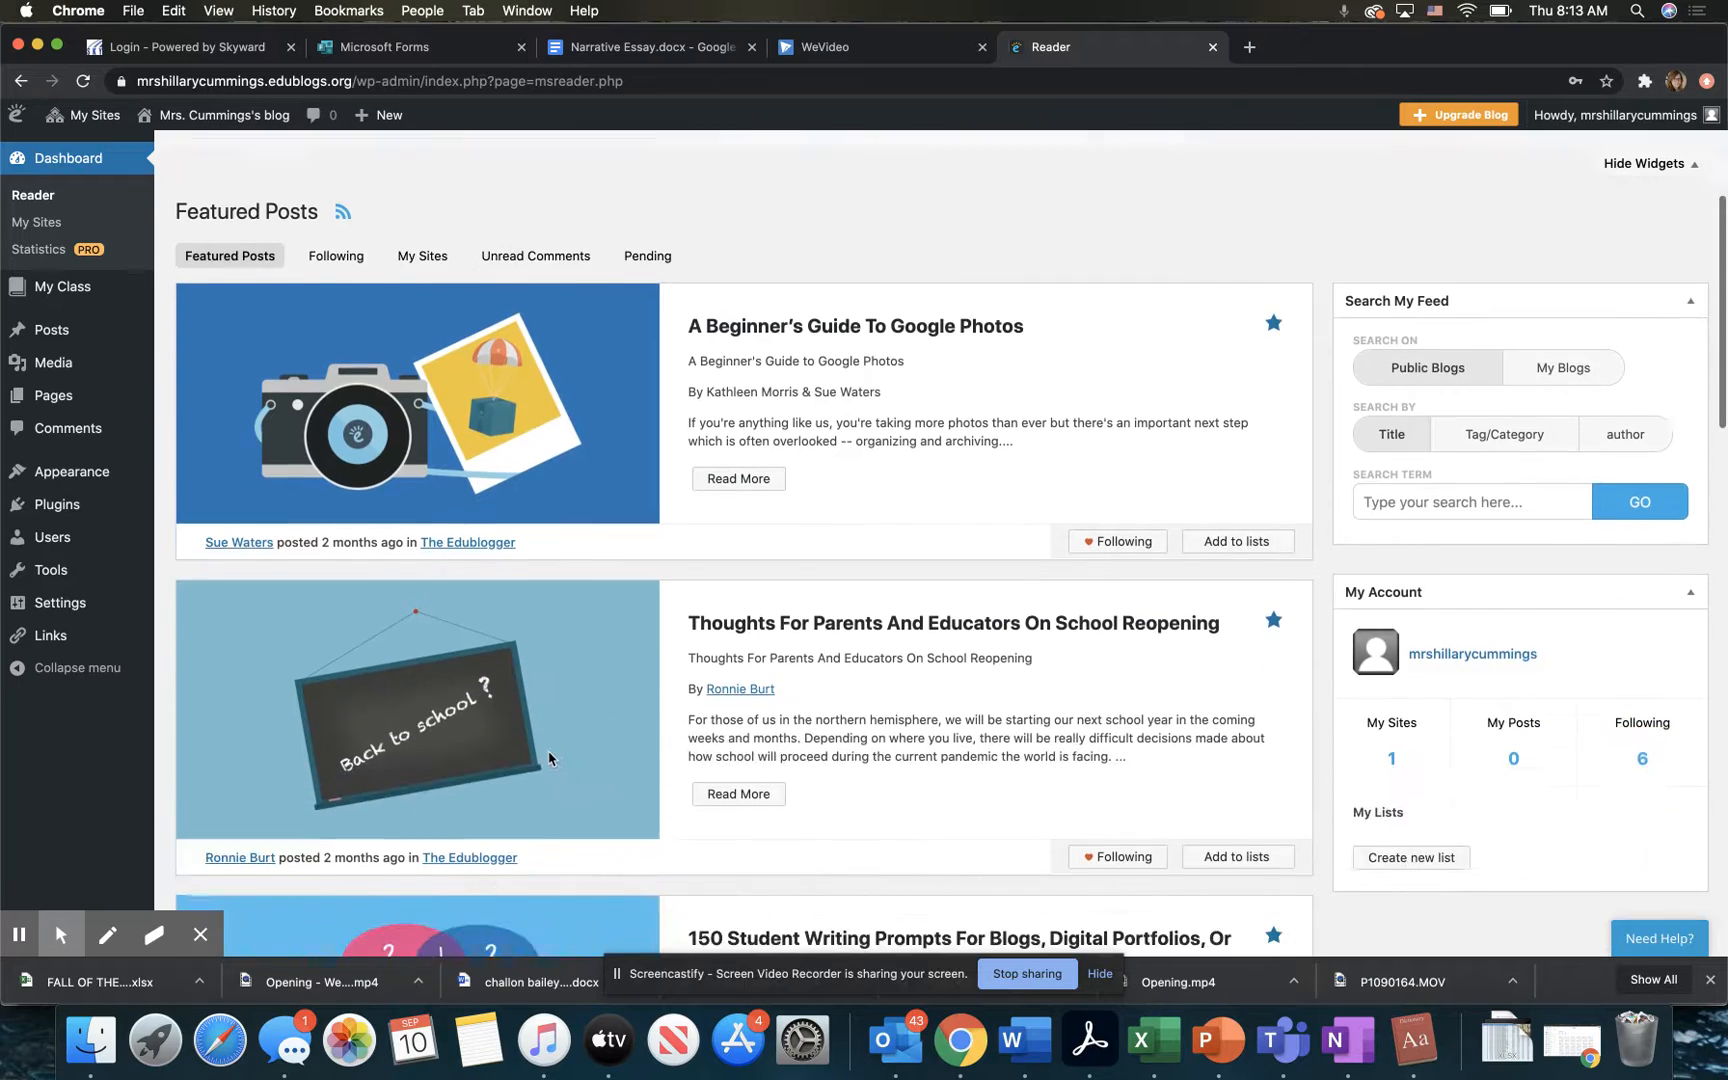
scroll(548, 757, "down", 12)
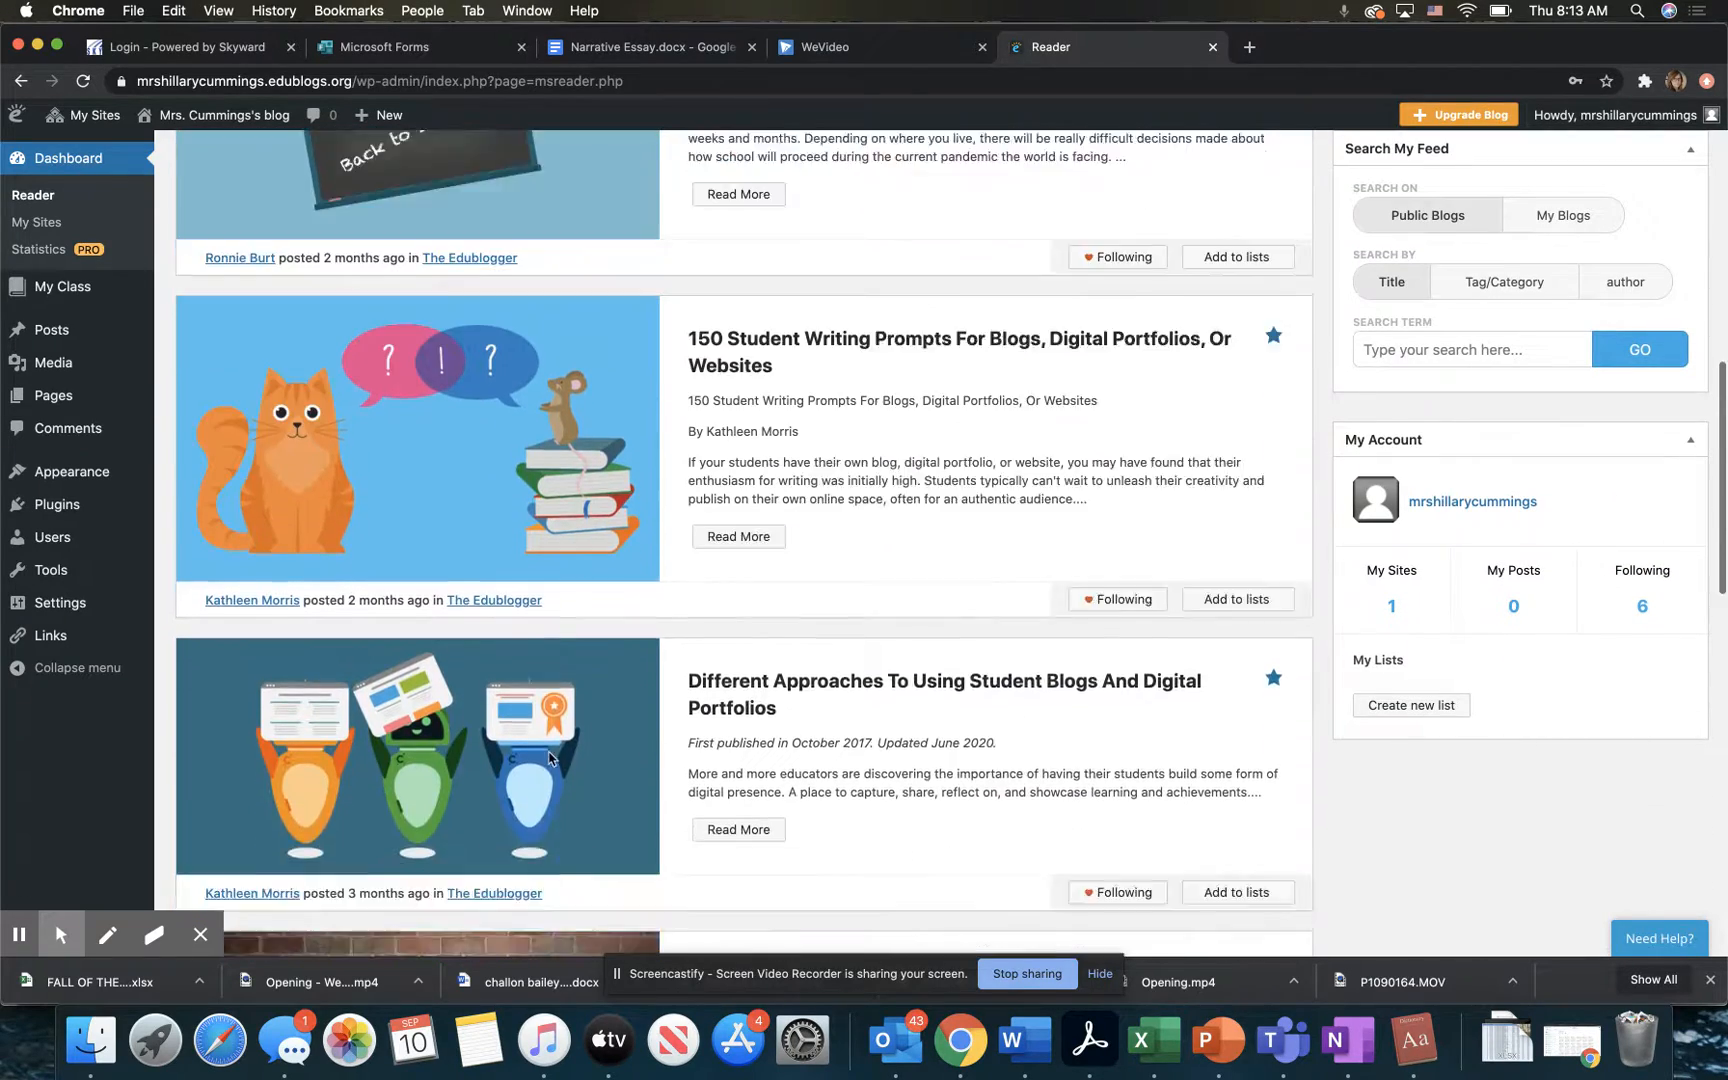
scroll(548, 757, "up", 20)
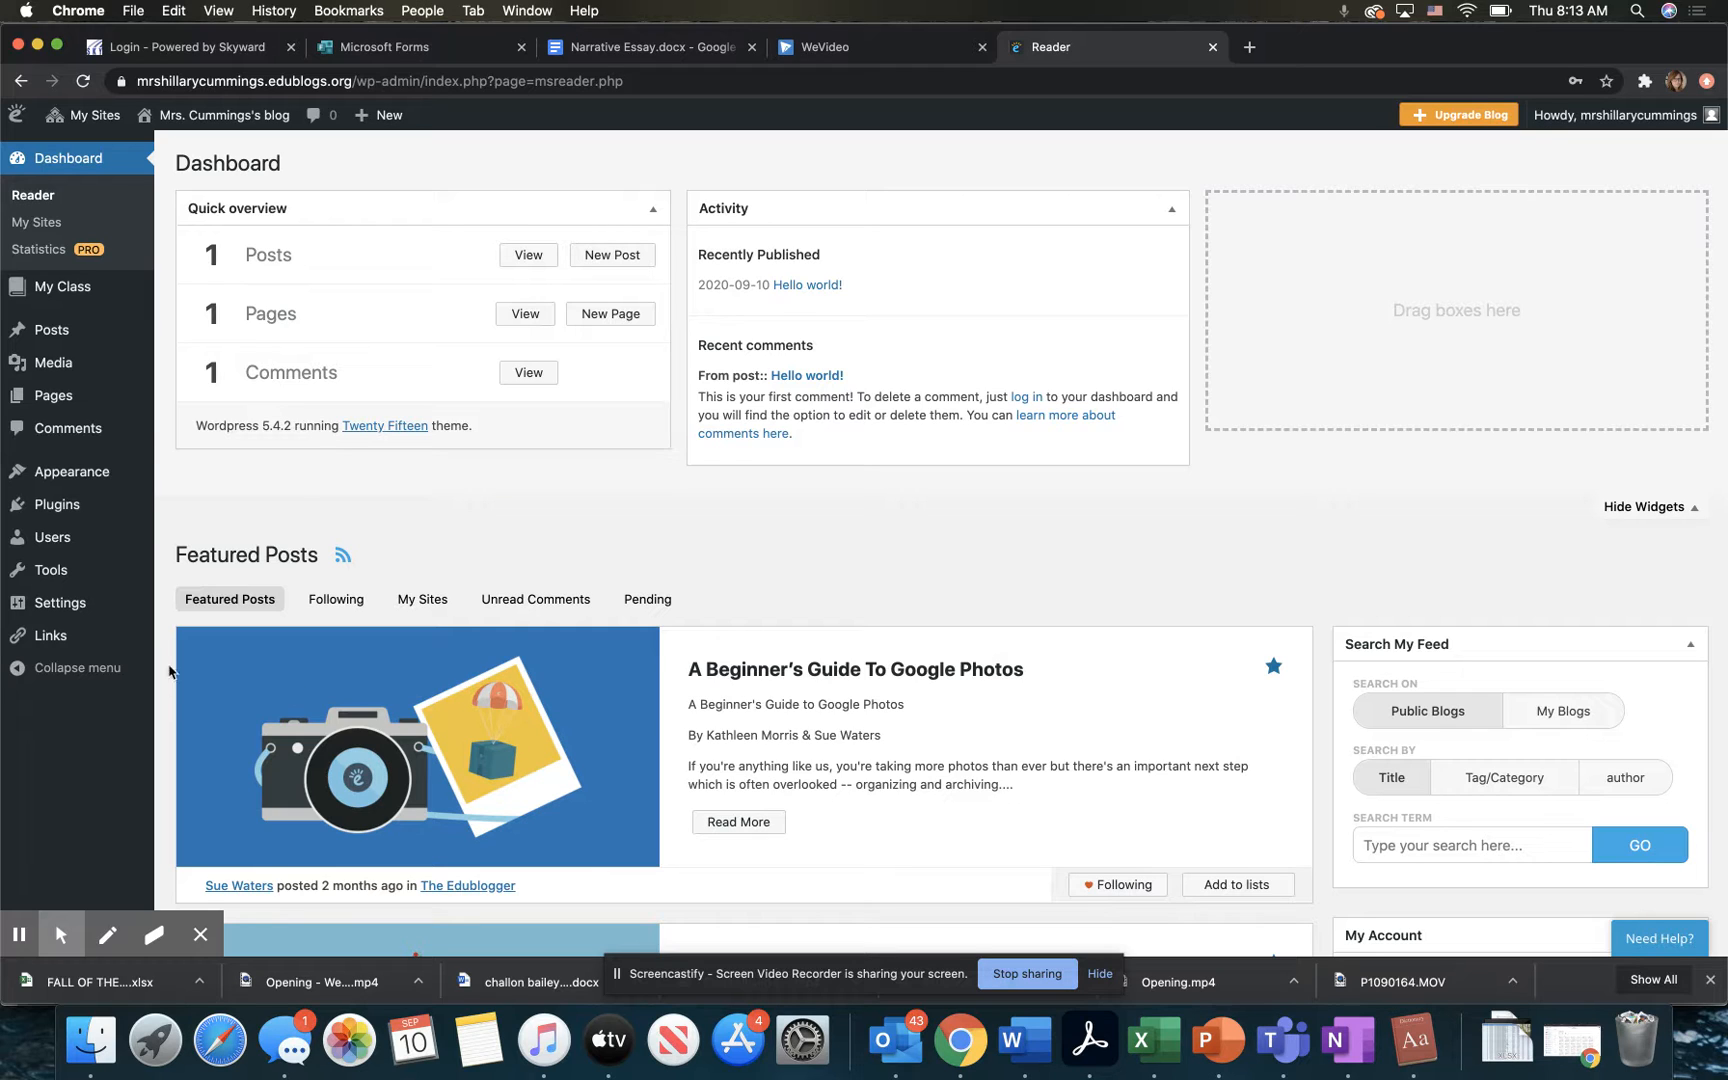
mouse_move(97, 480)
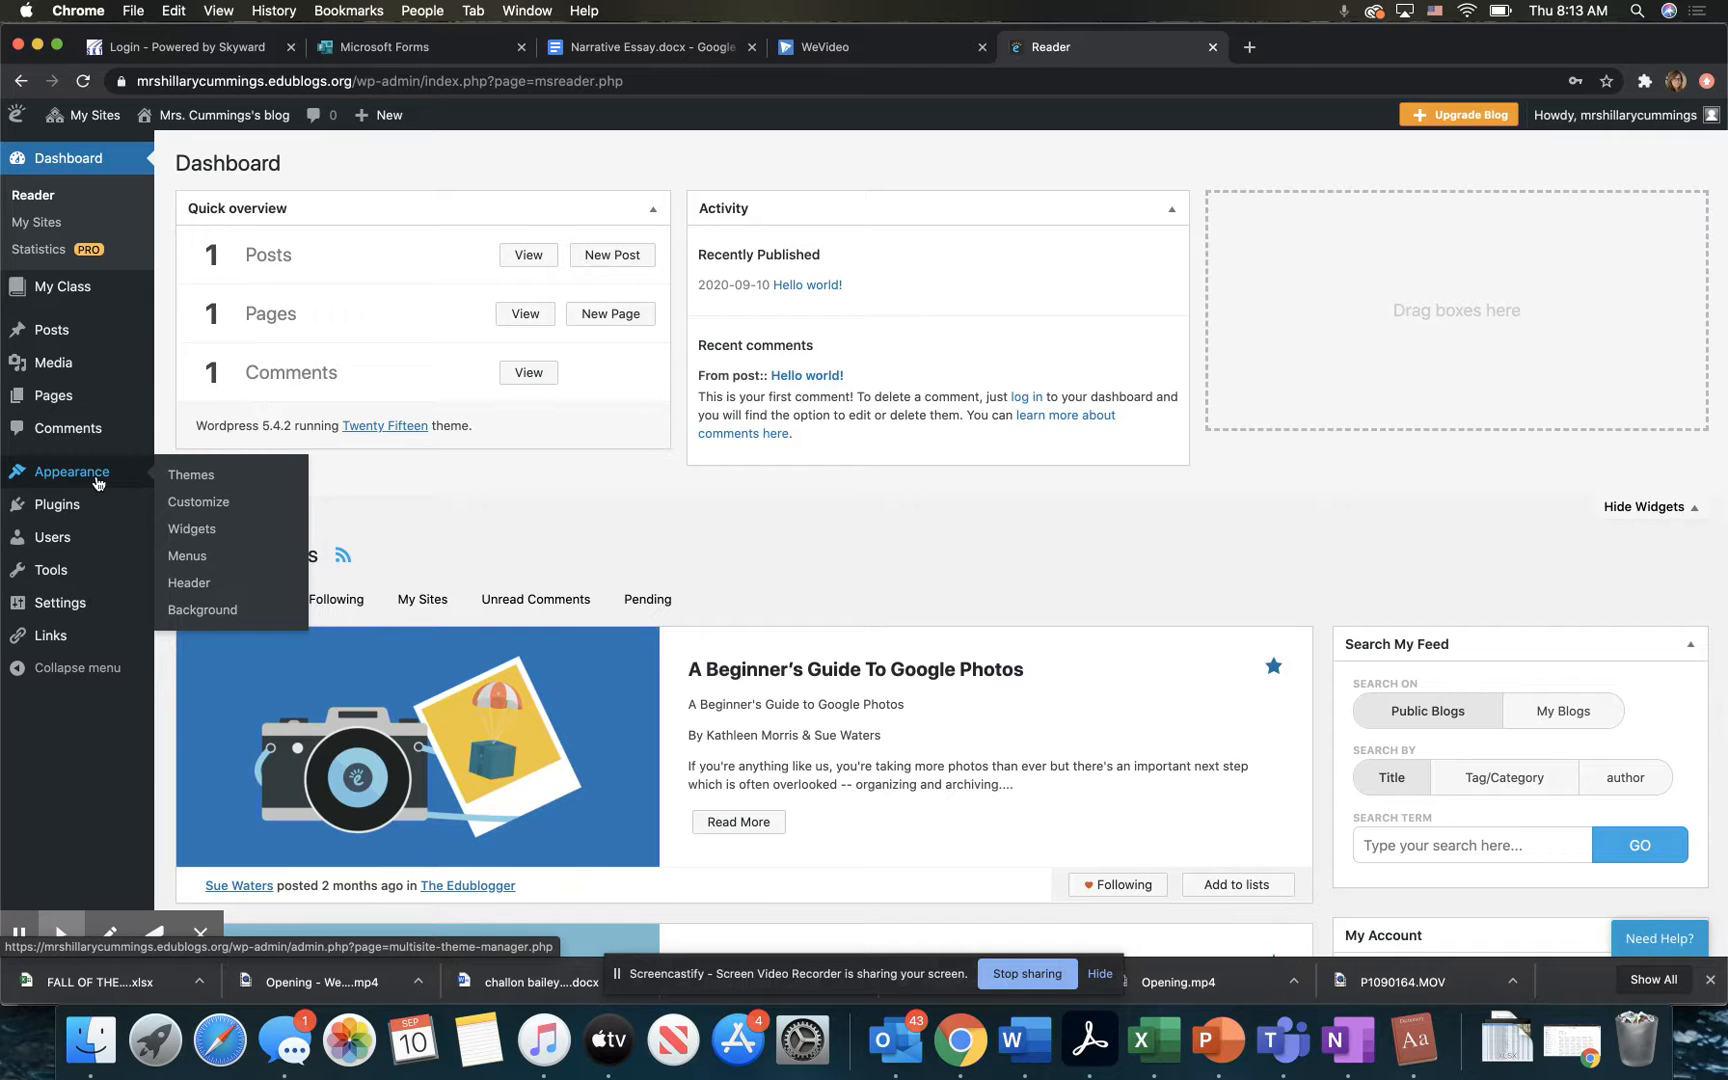
left_click(184, 480)
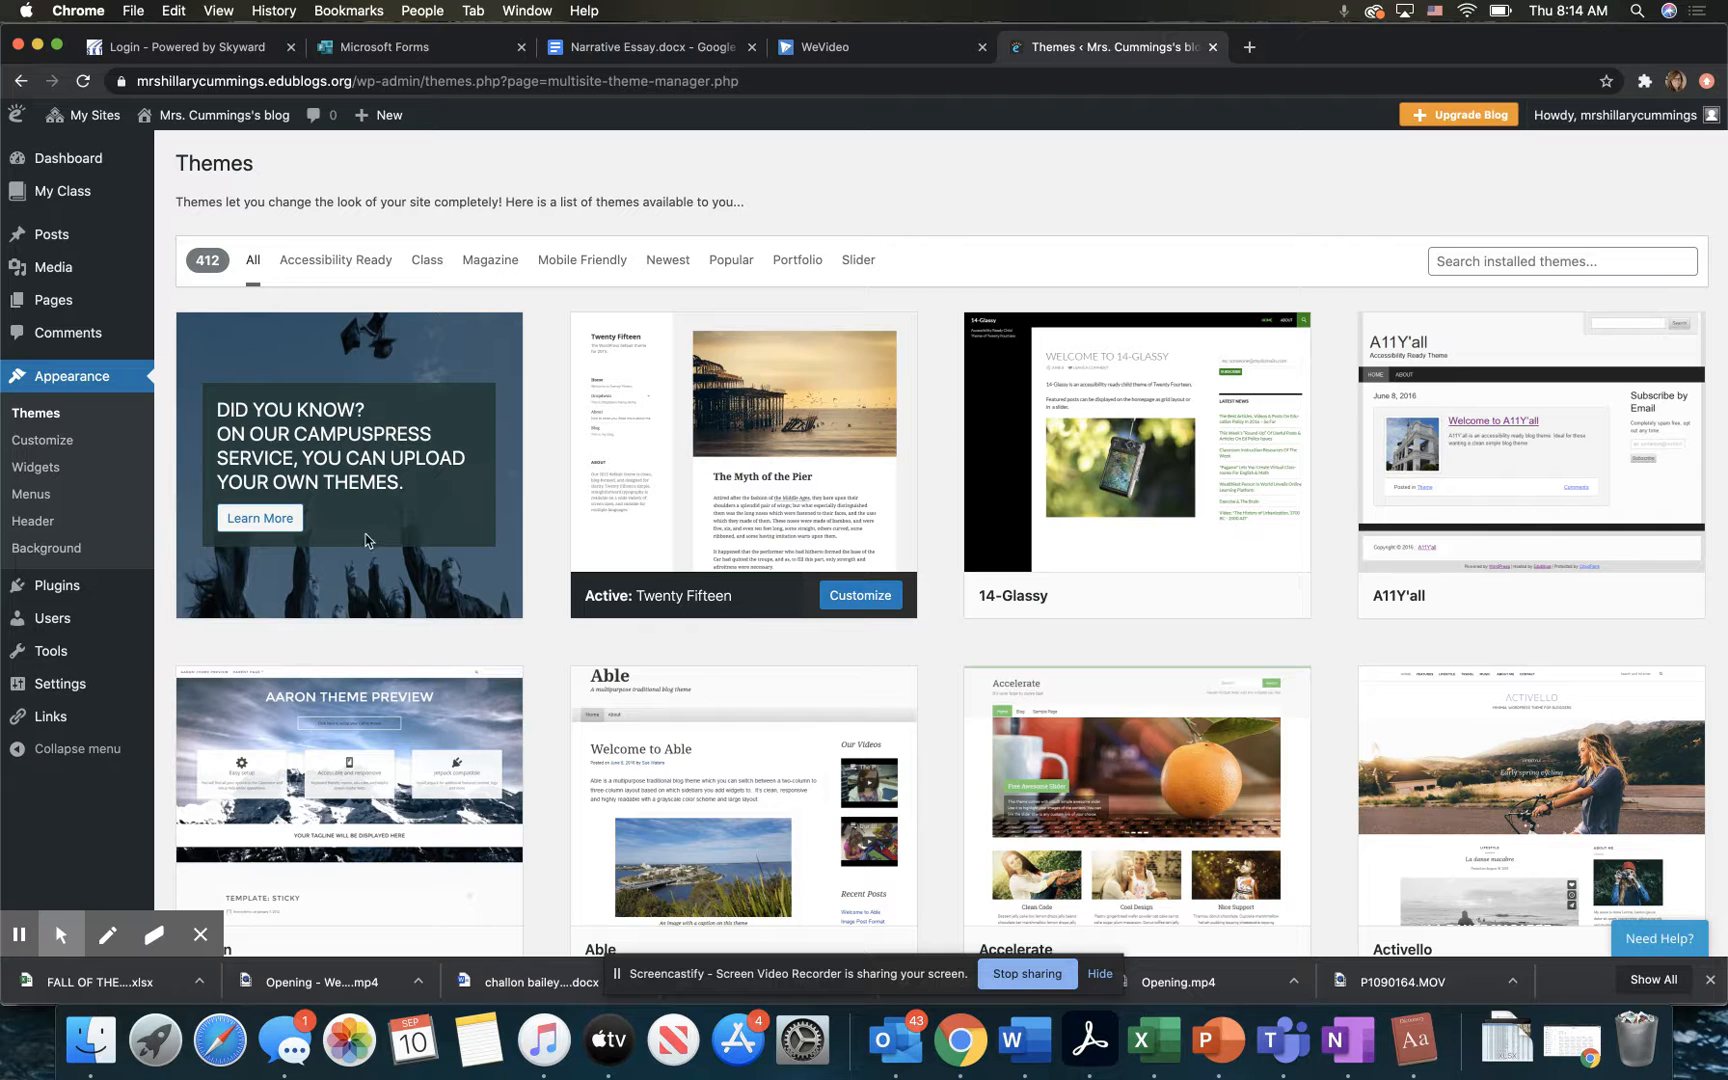
Step: Browse the available themes, view a live preview of the Argent theme and return to the theme list
scroll(365, 540, "down", 10)
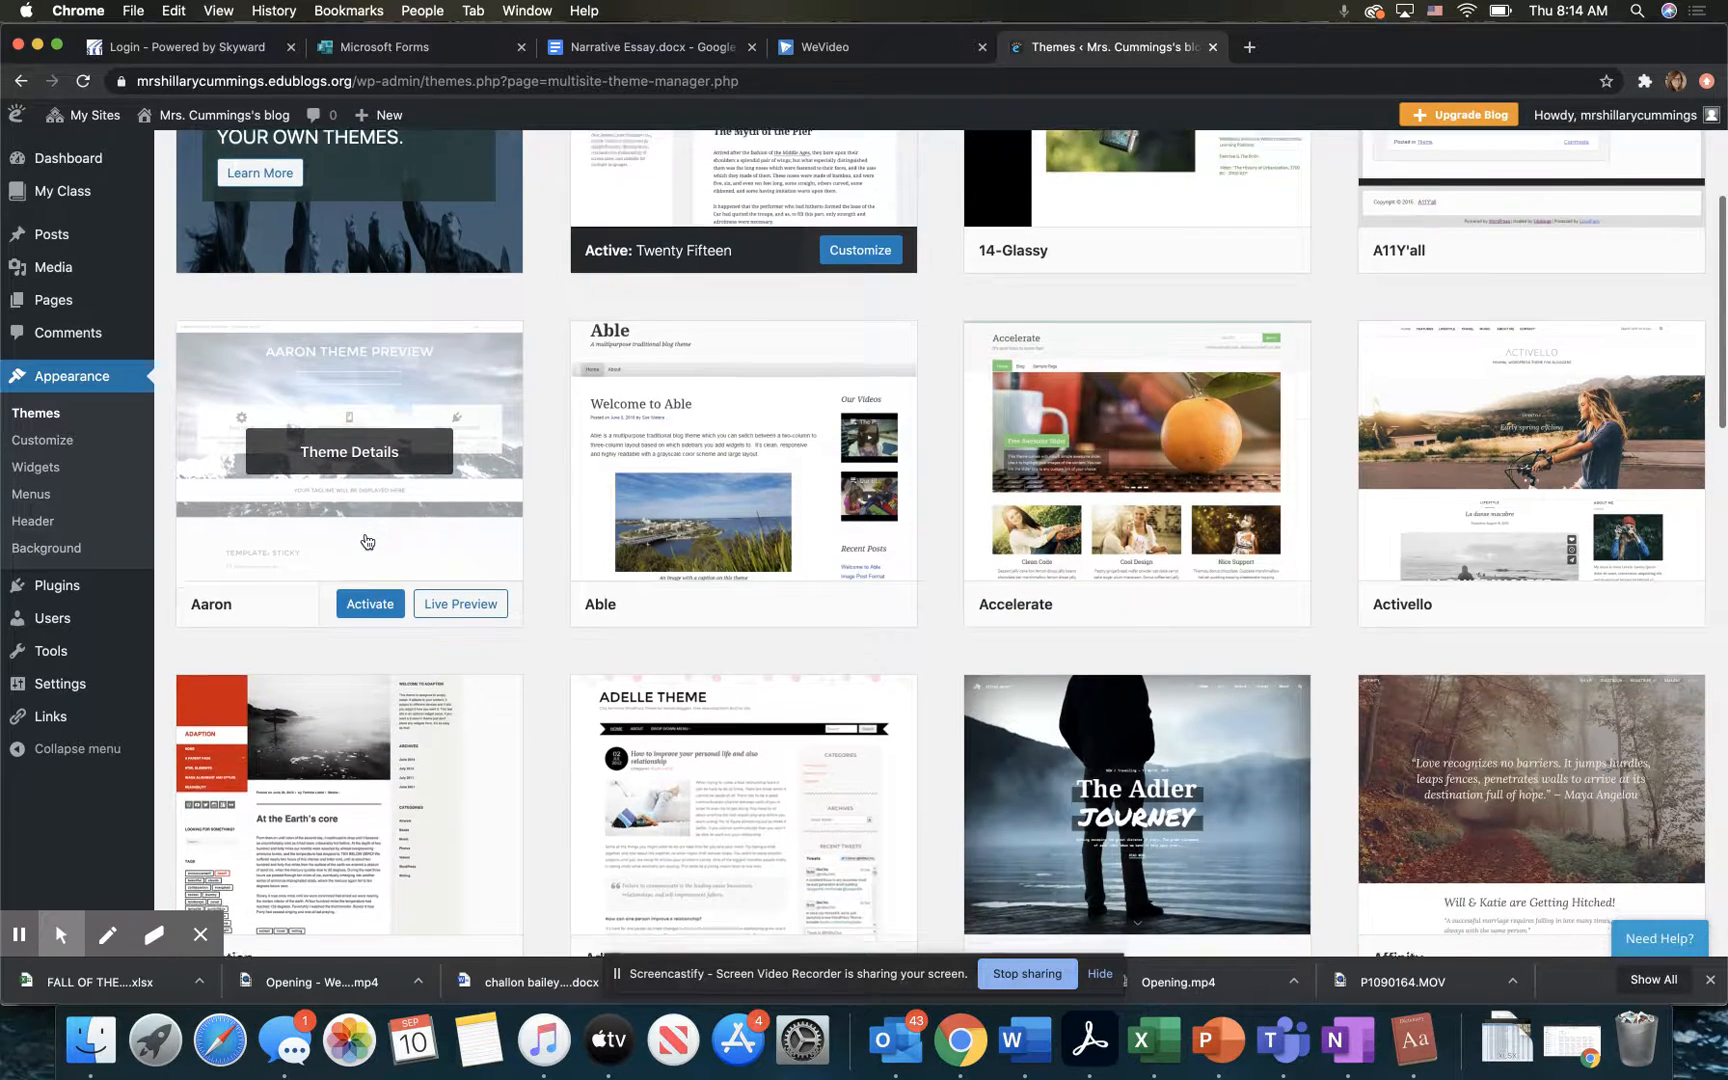
scroll(365, 540, "down", 5)
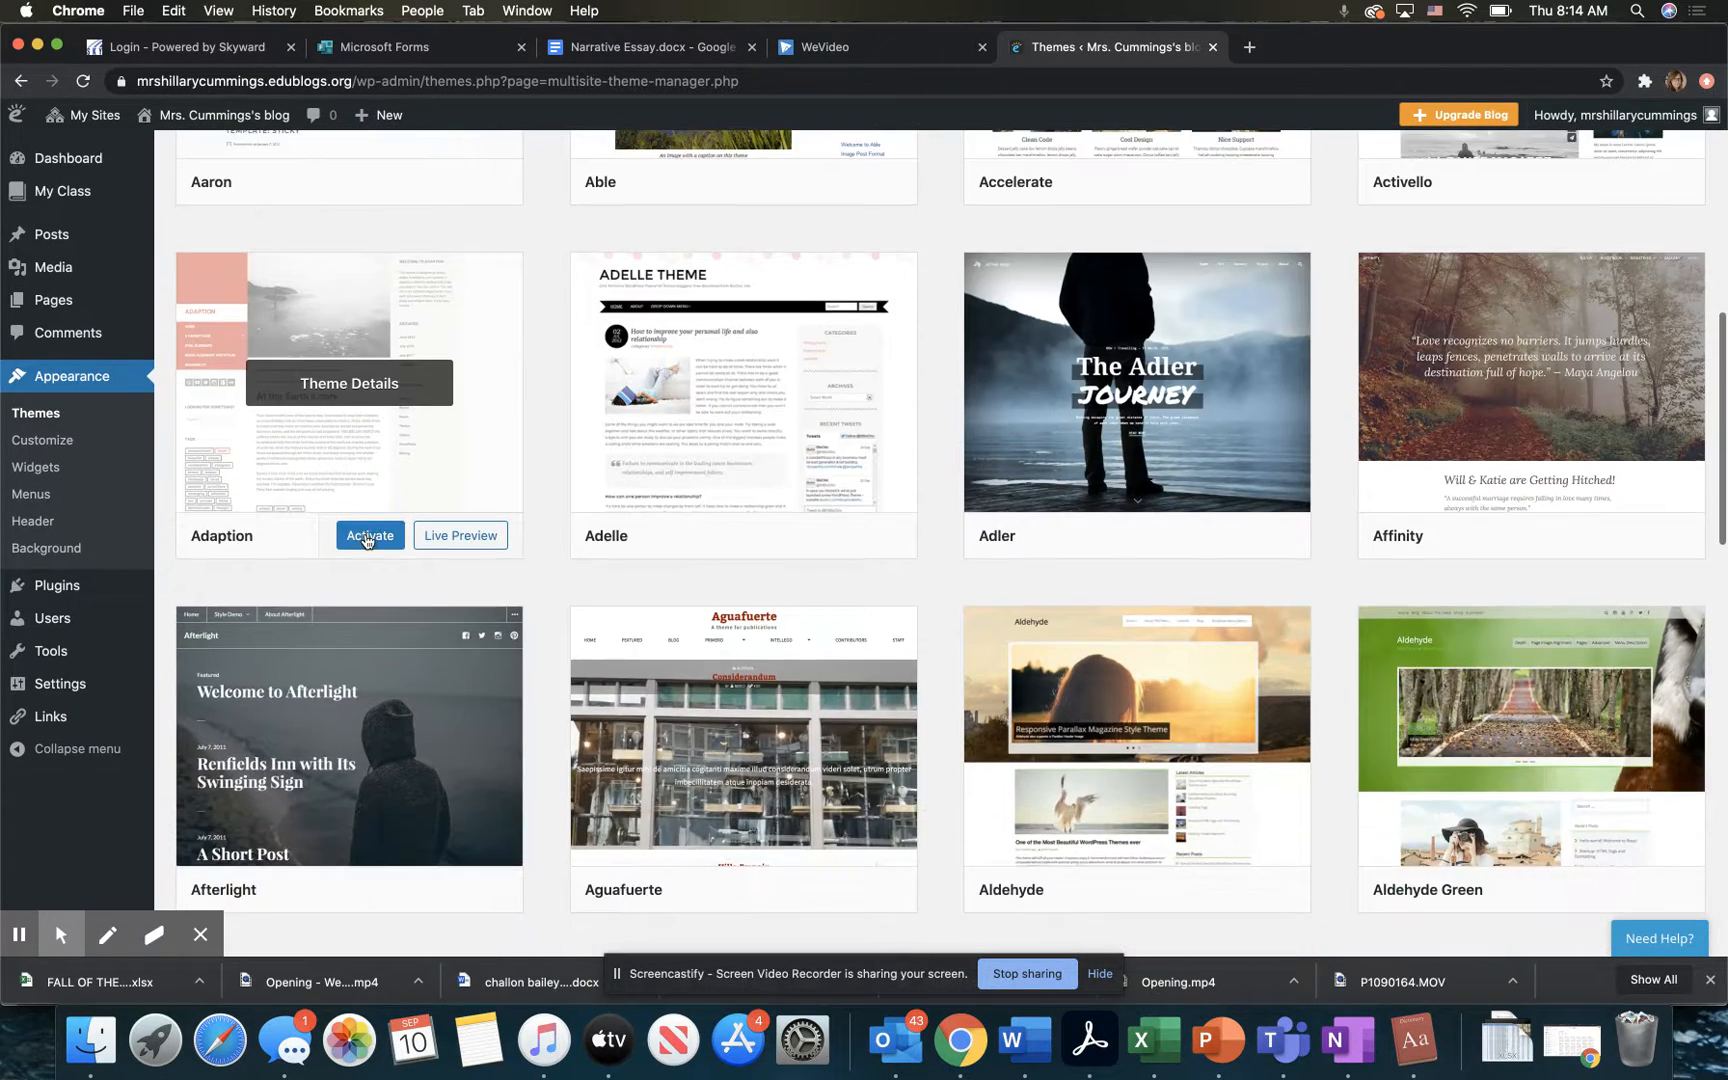
scroll(365, 540, "down", 5)
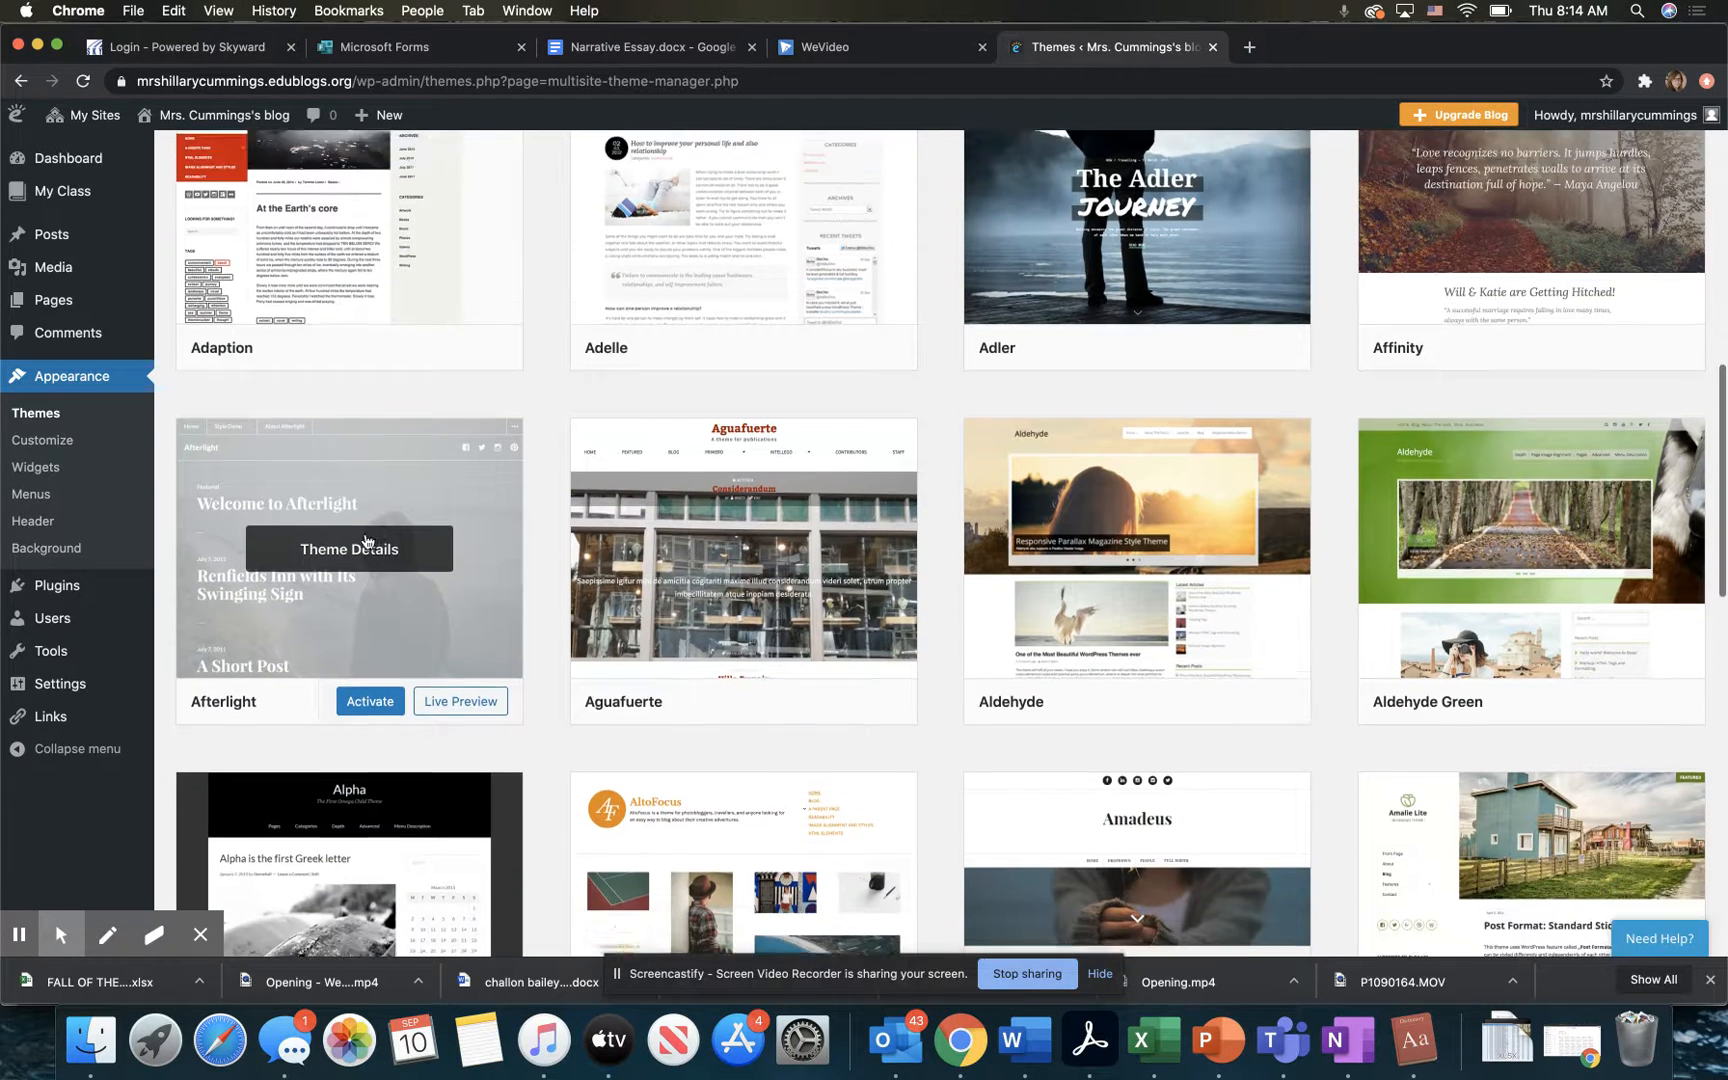
scroll(365, 541, "down", 2)
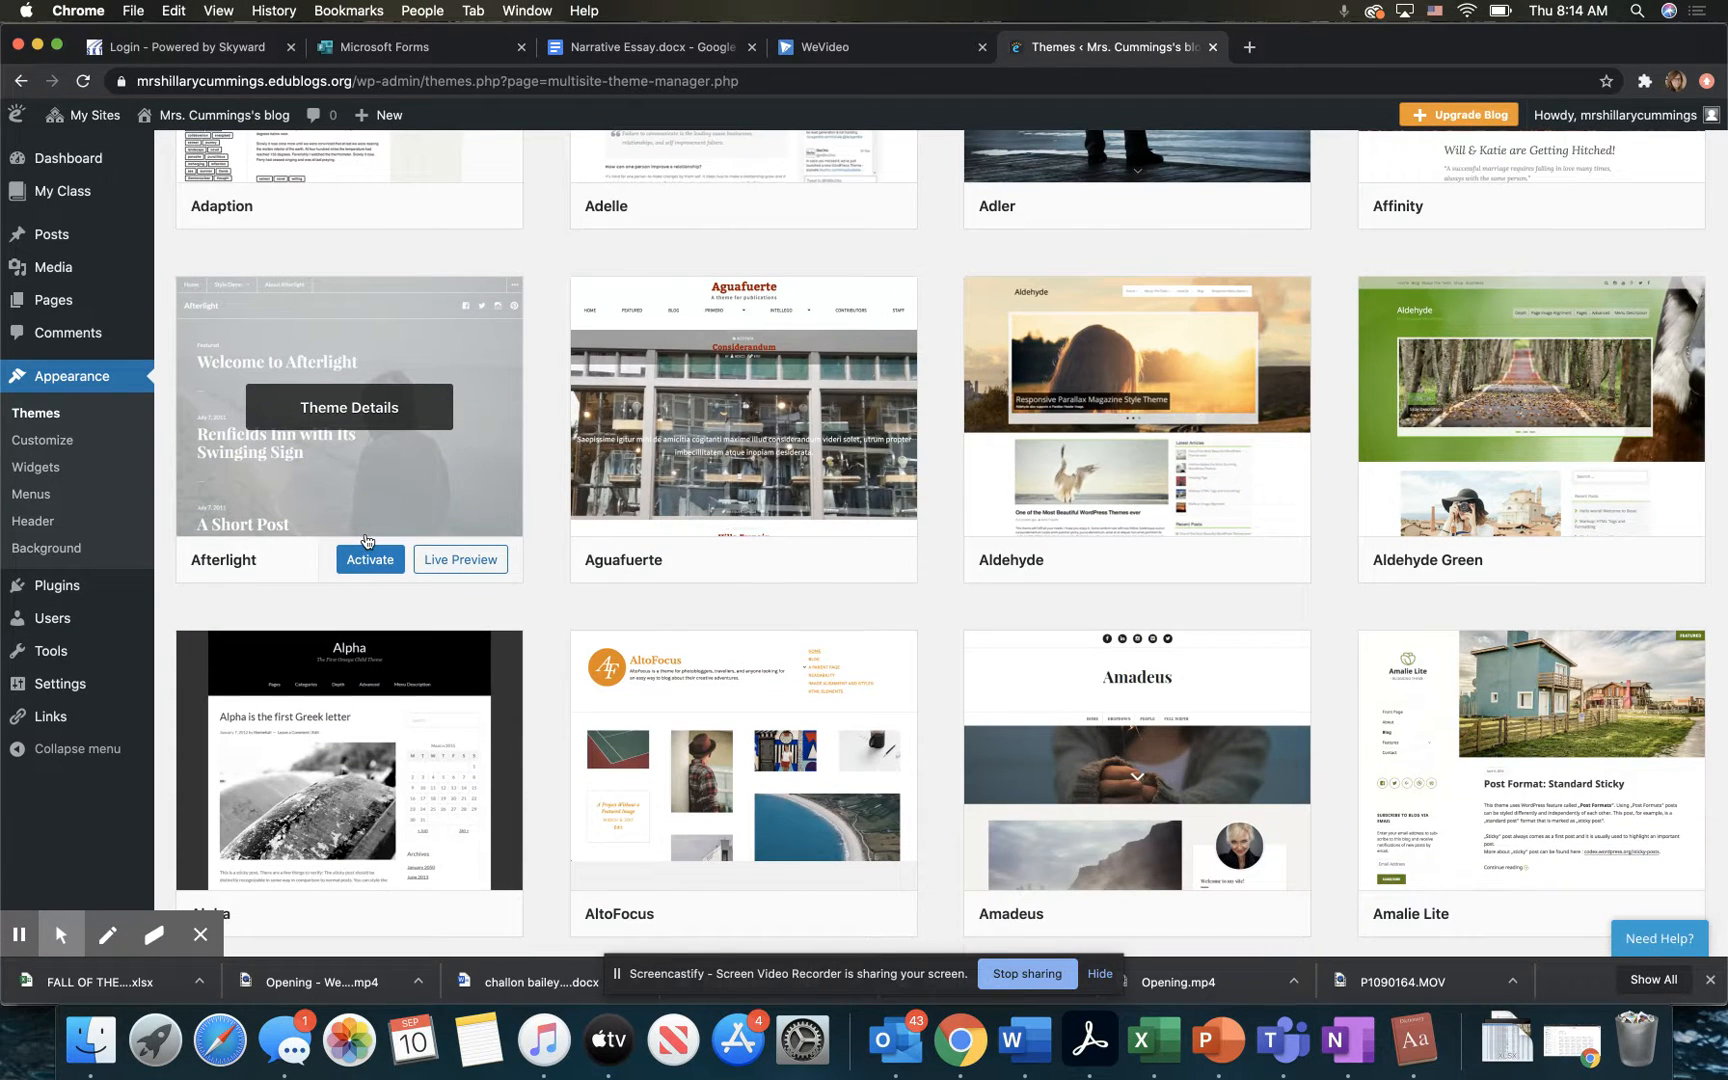
scroll(544, 598, "down", 9)
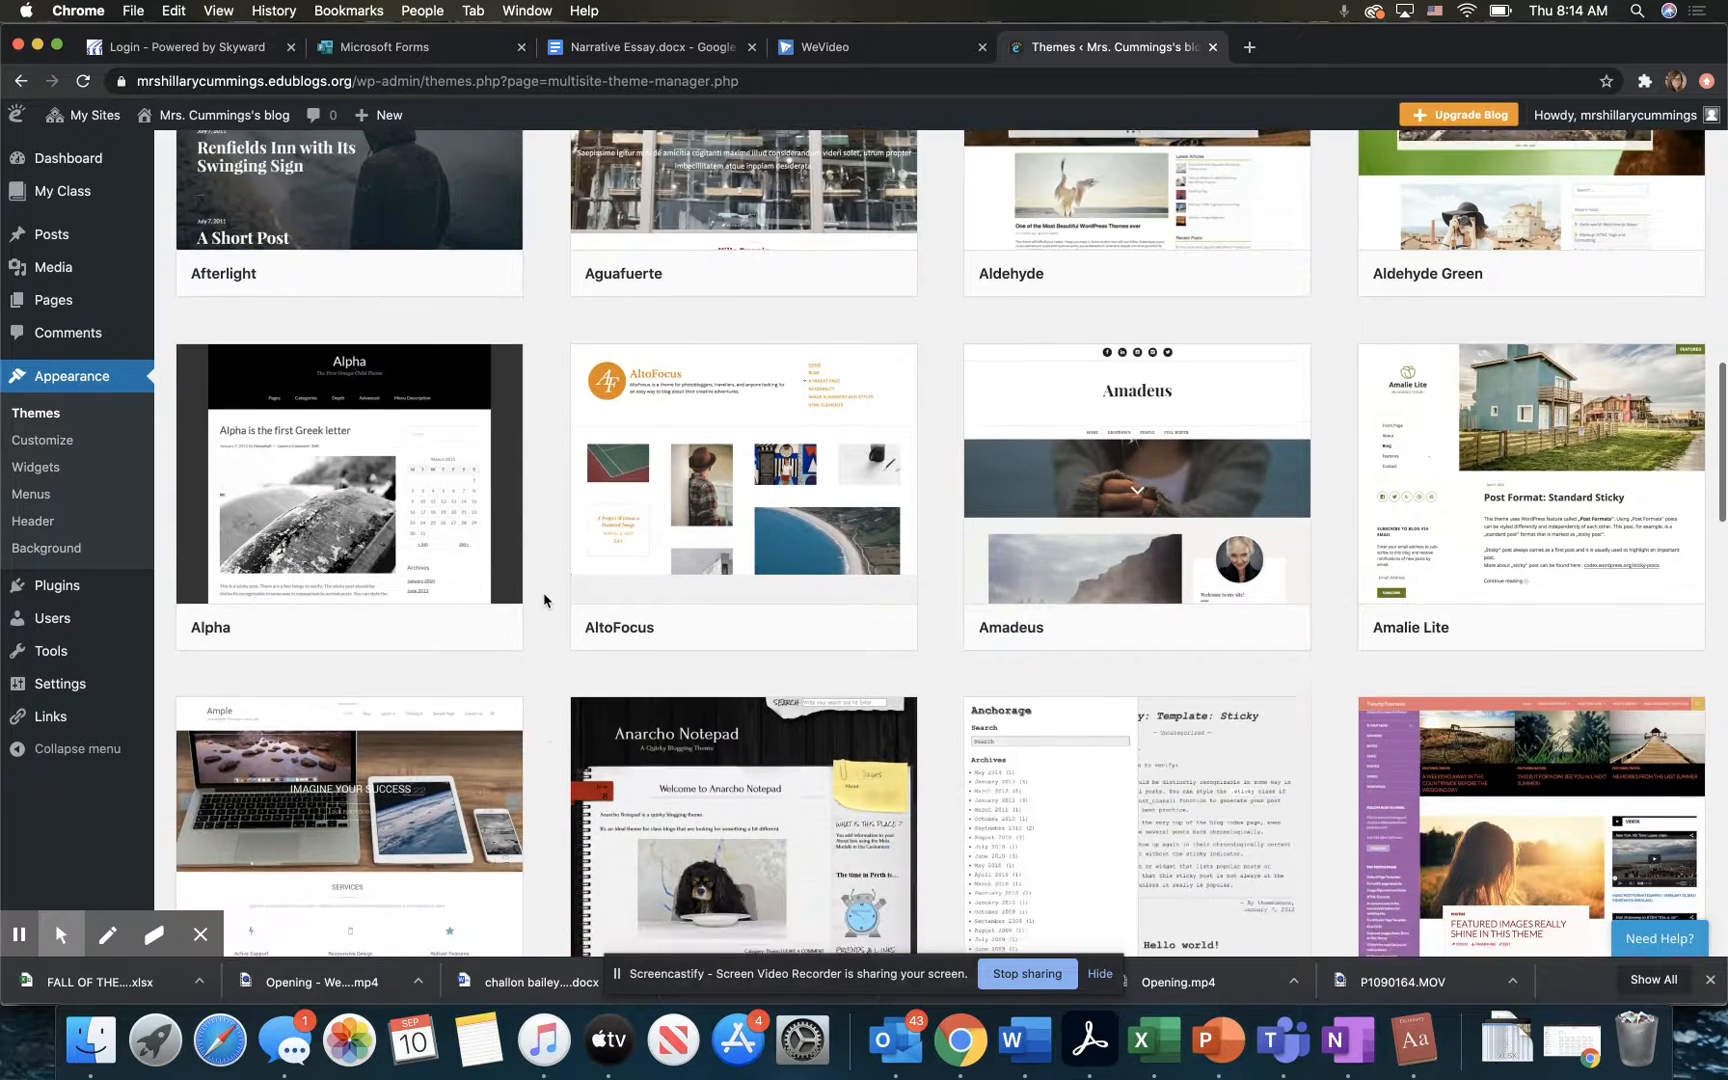
scroll(544, 598, "down", 2)
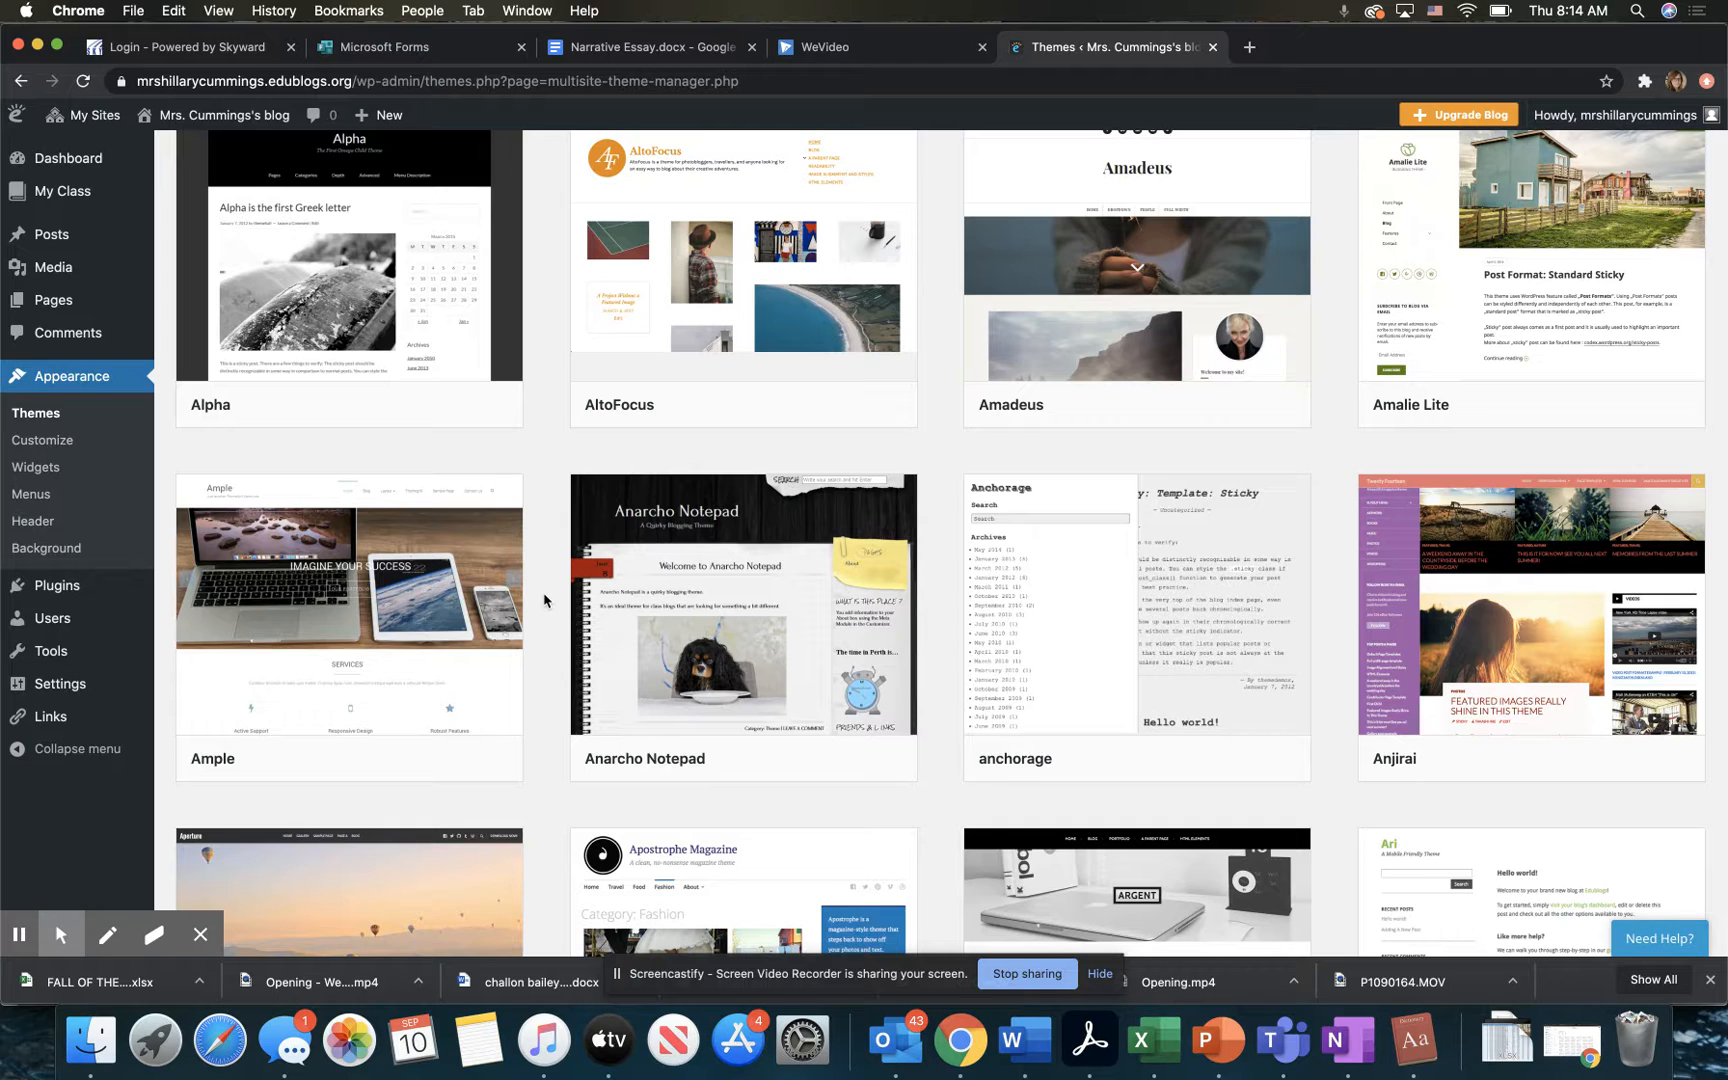
scroll(544, 600, "down", 6)
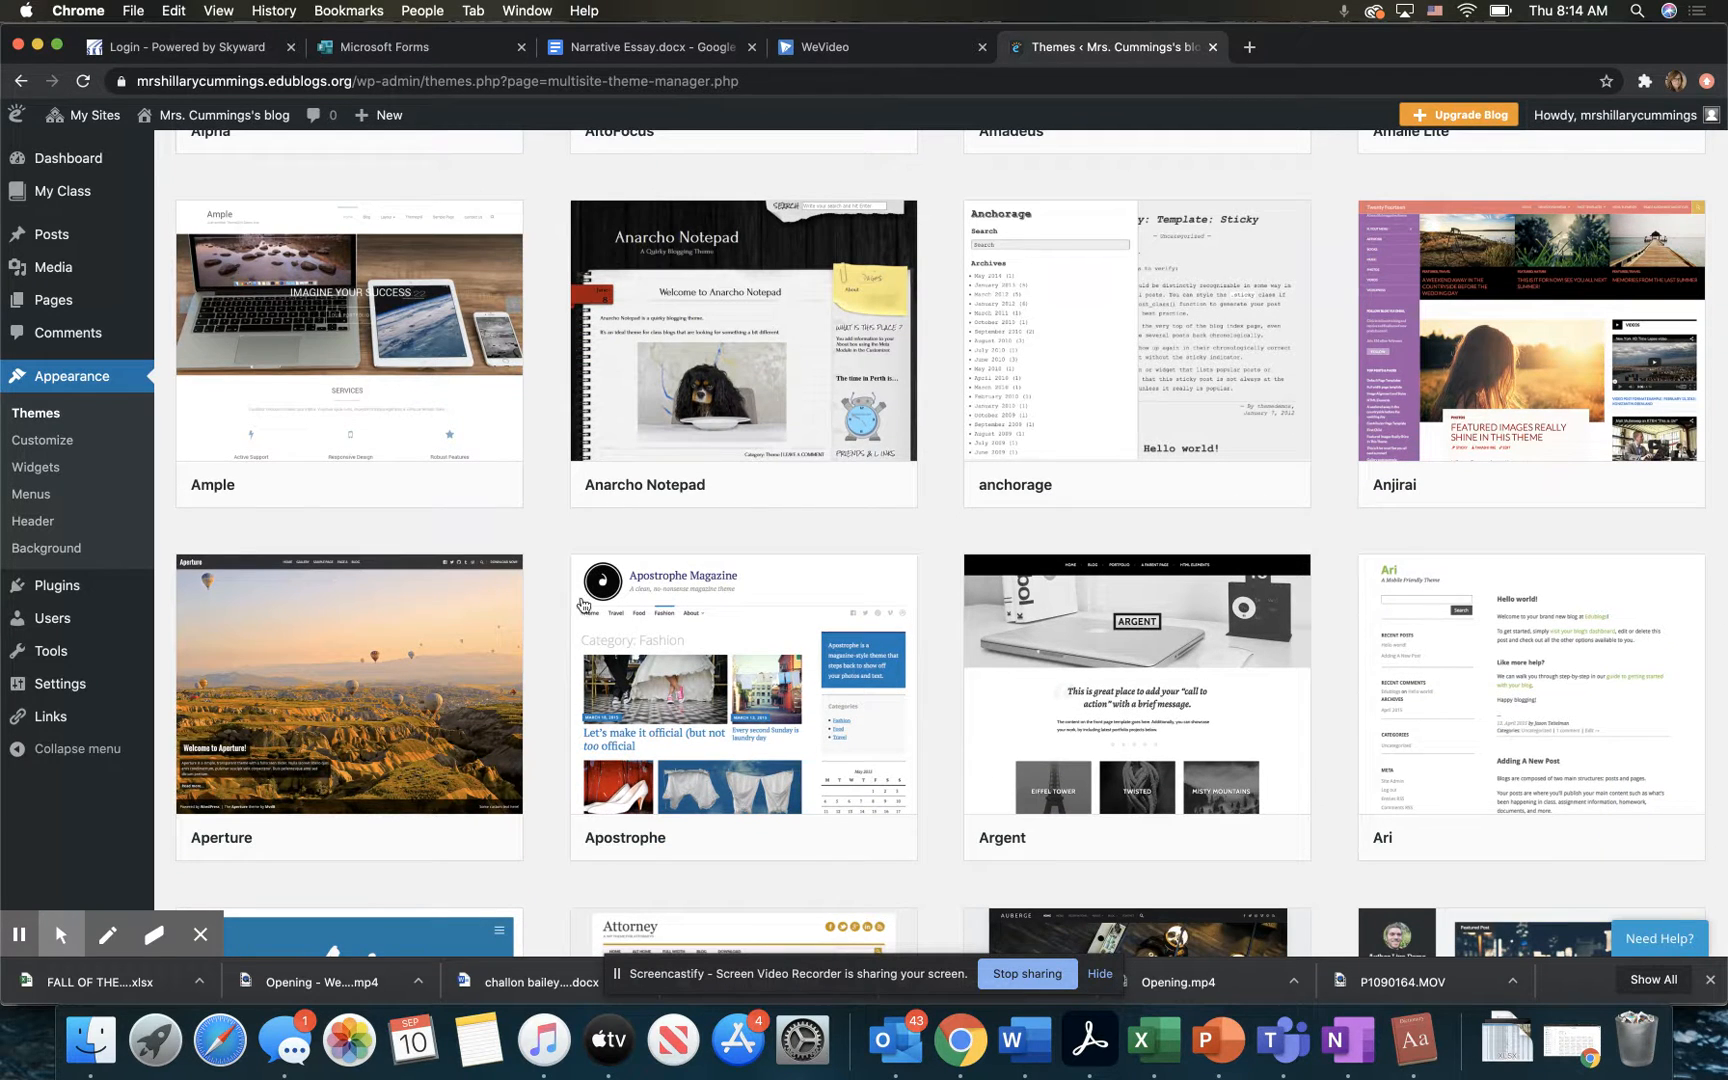
mouse_move(1045, 651)
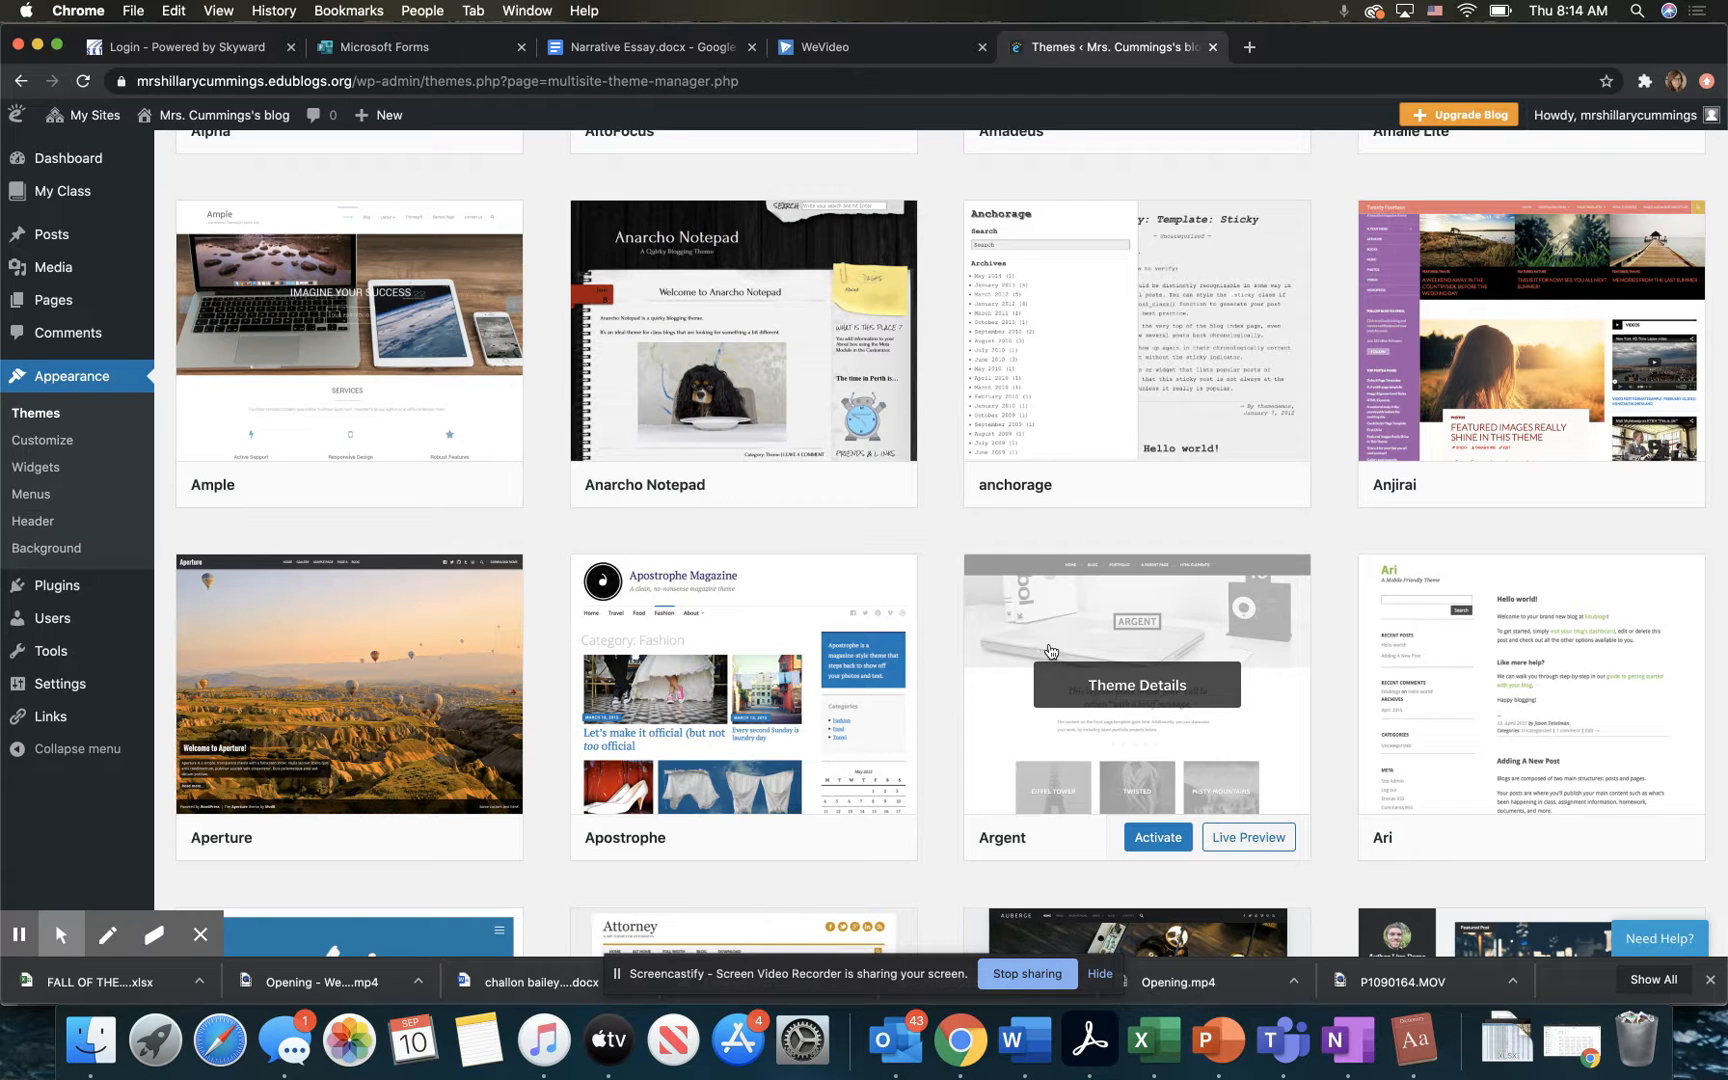
left_click(1236, 843)
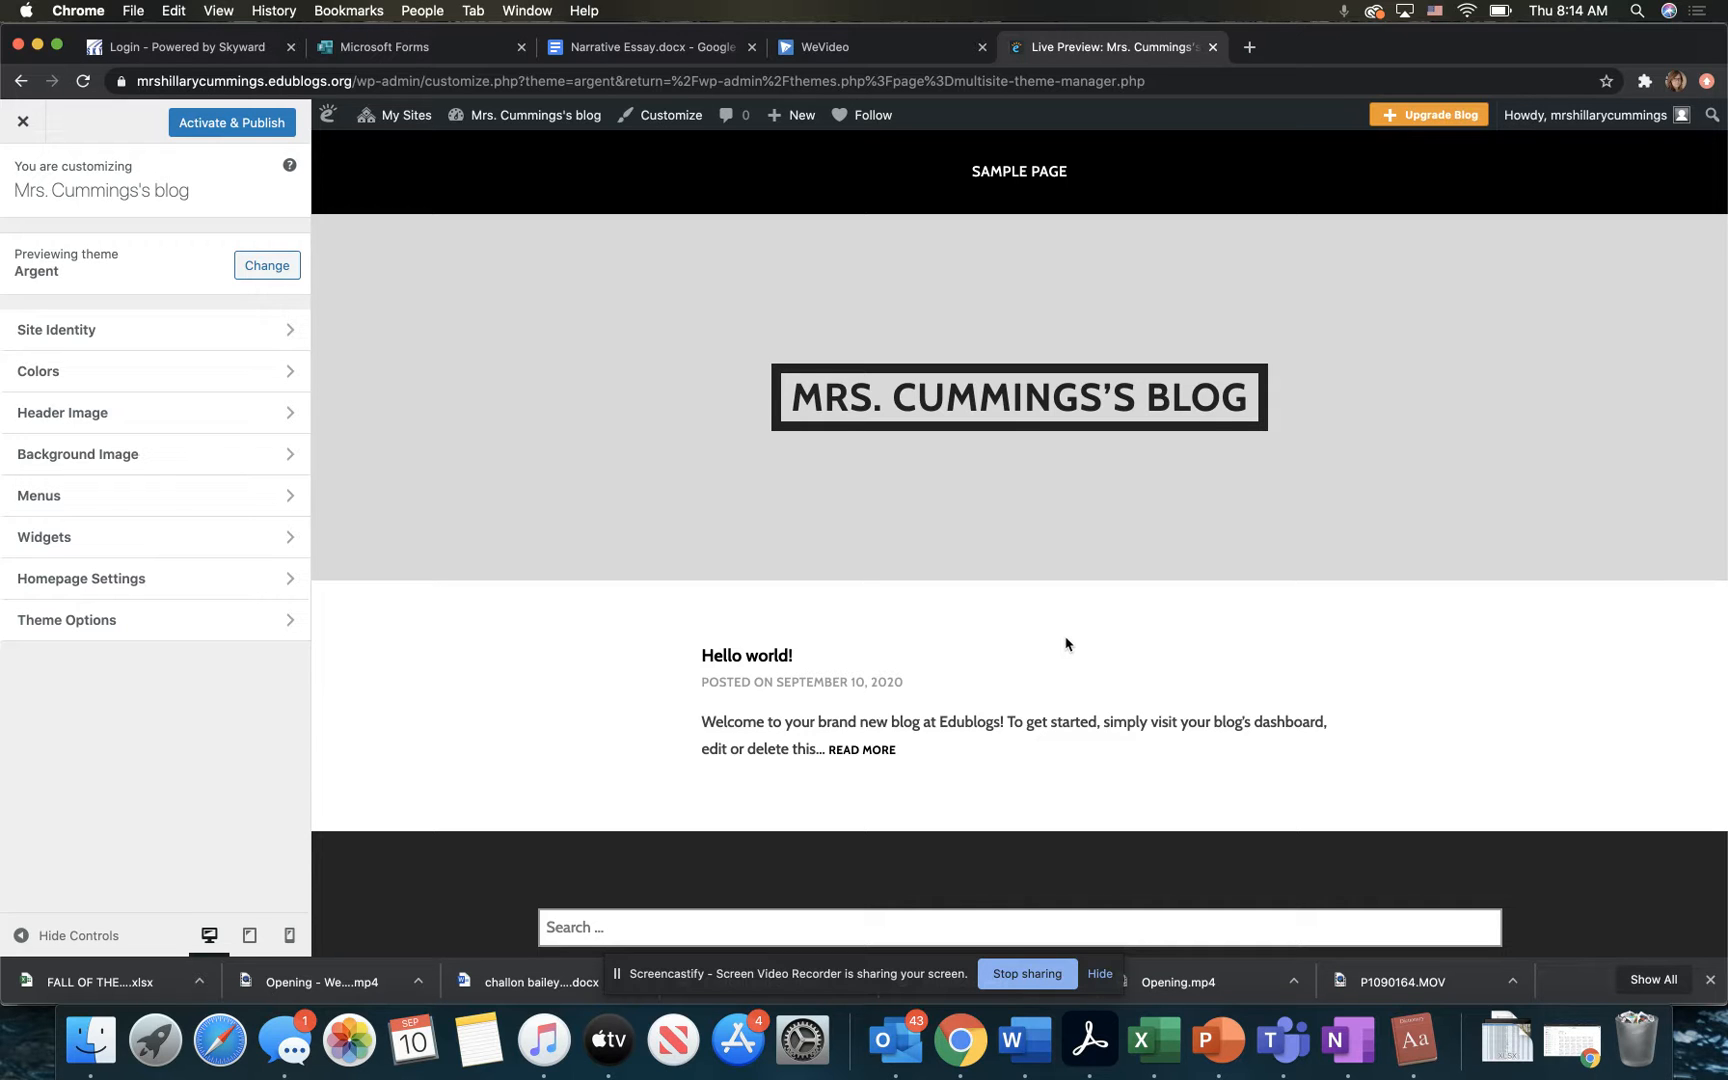
left_click(23, 126)
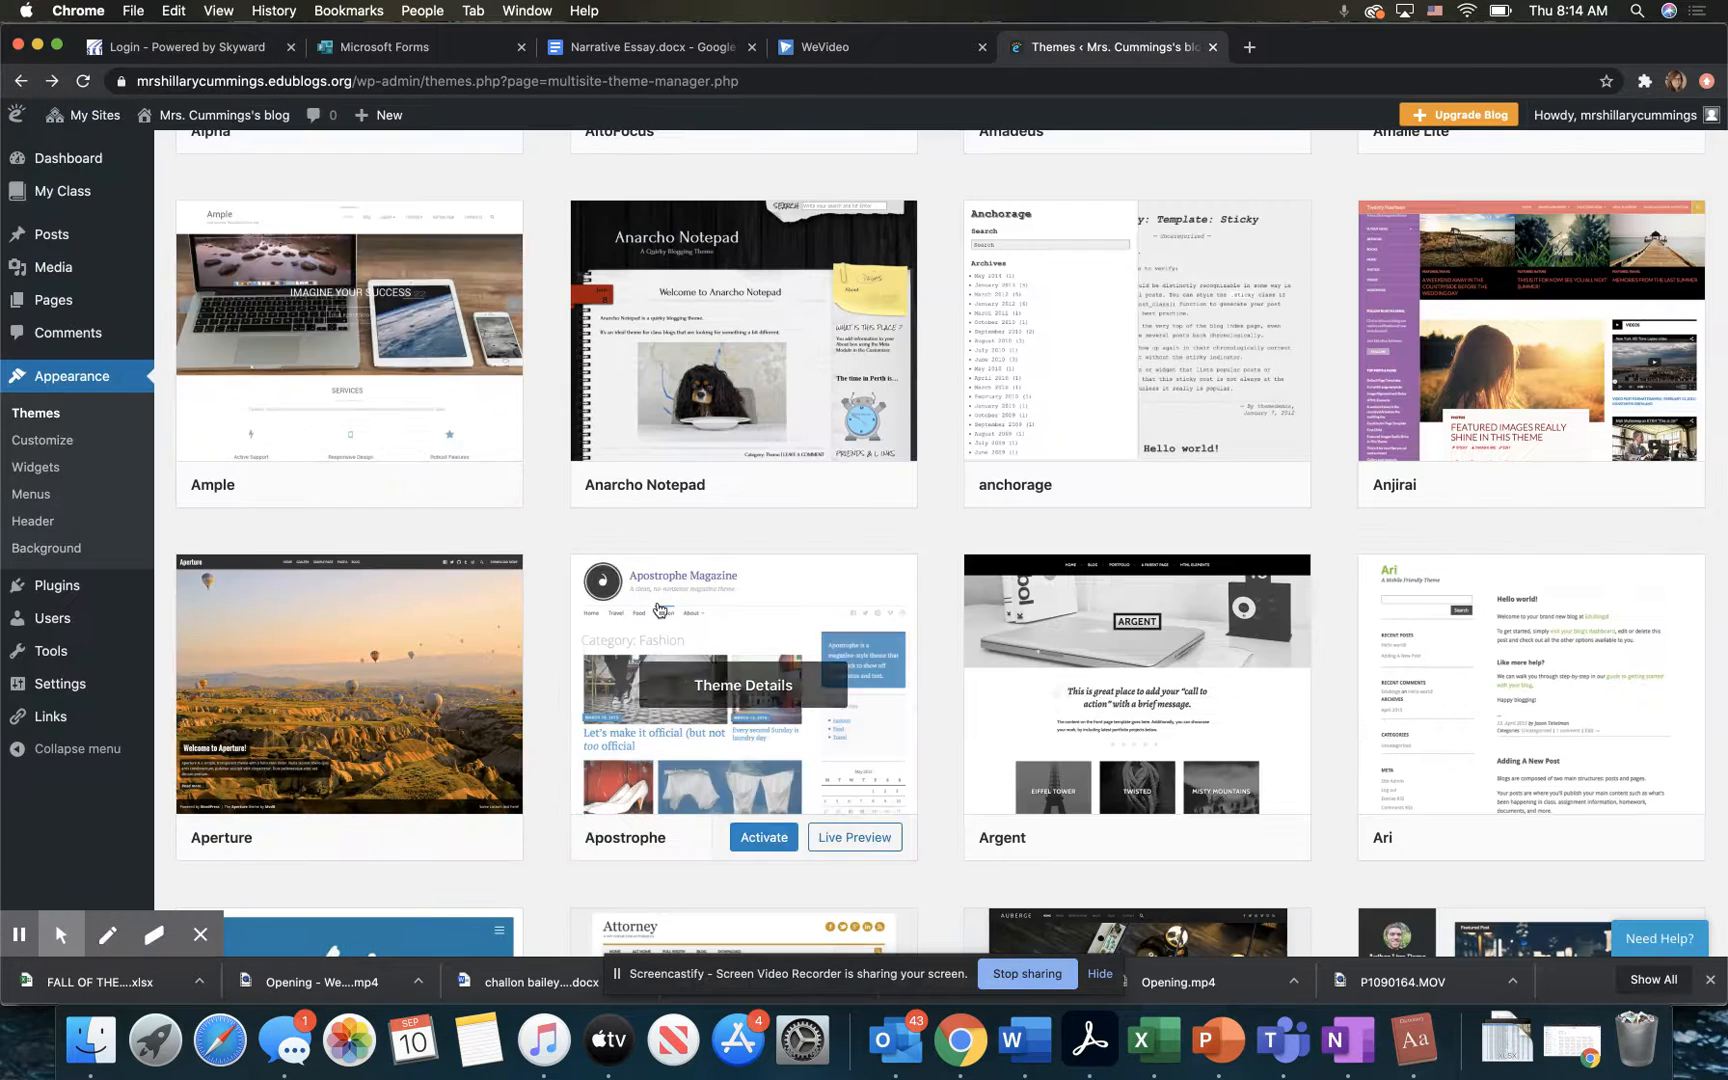
scroll(658, 609, "down", 4)
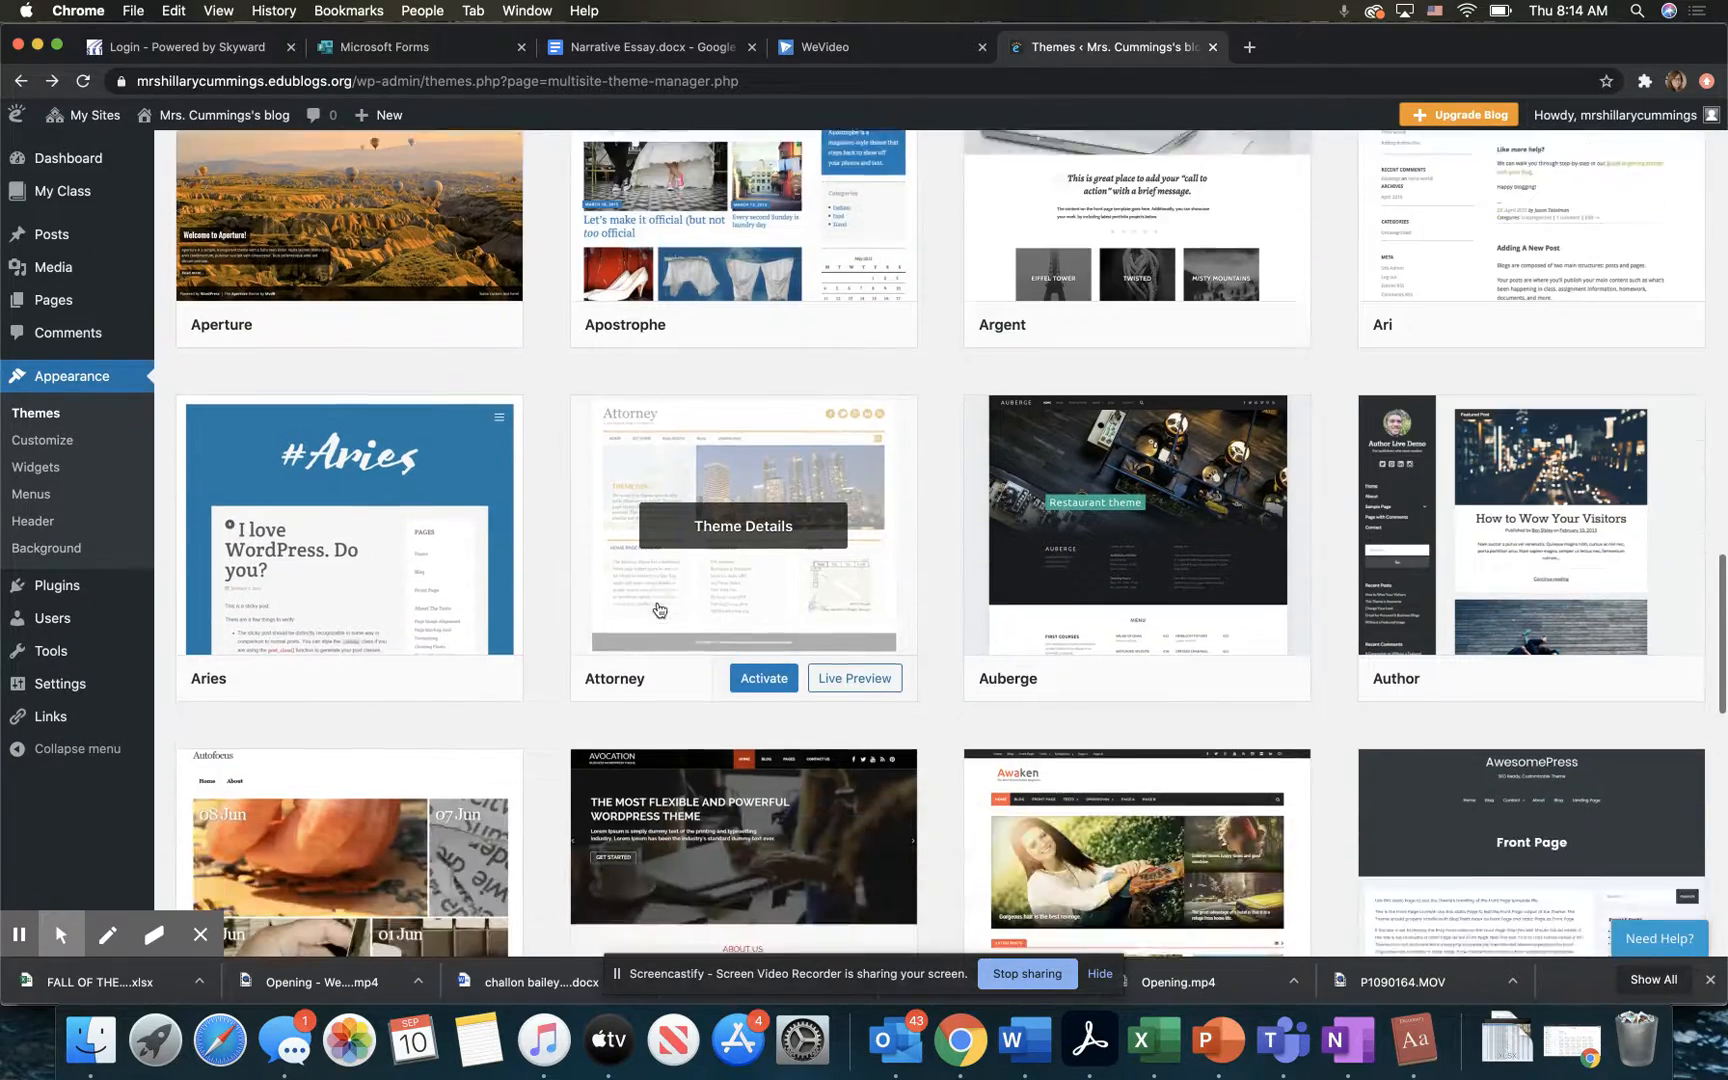
Step: Browse the available themes and open a live preview of the Affinity theme
scroll(657, 608, "down", 3)
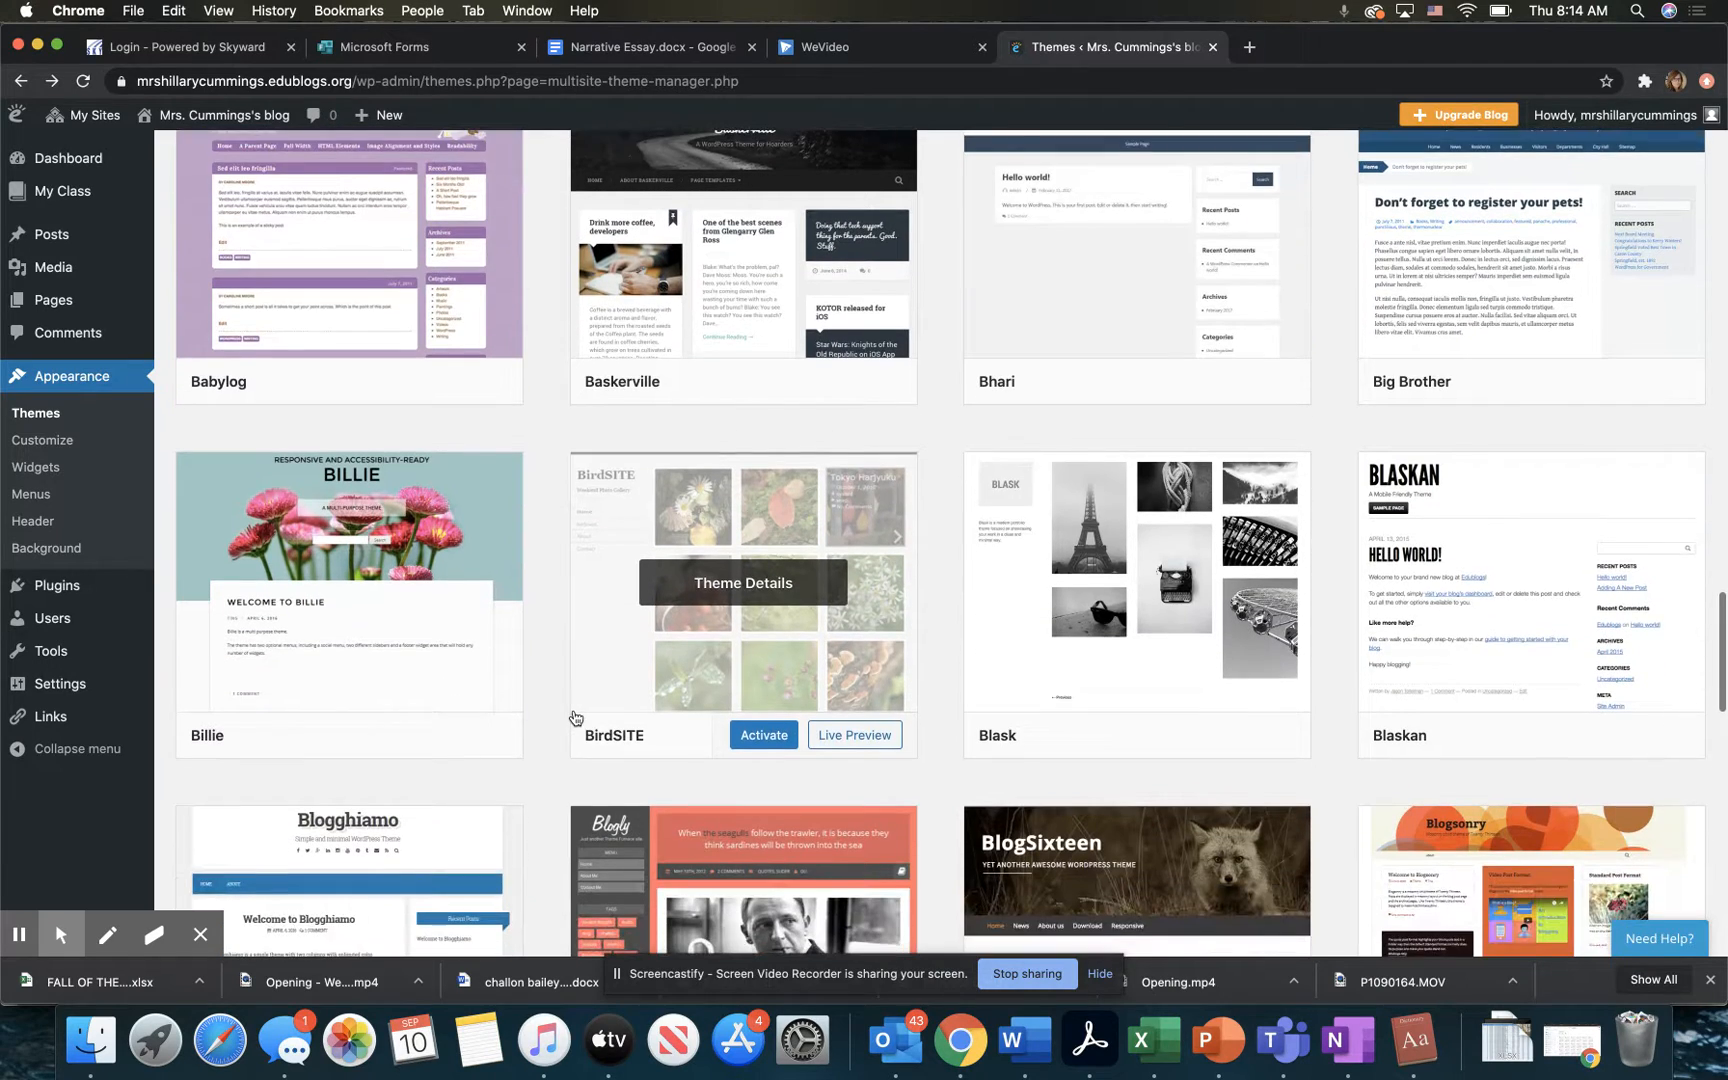
scroll(574, 717, "down", 3)
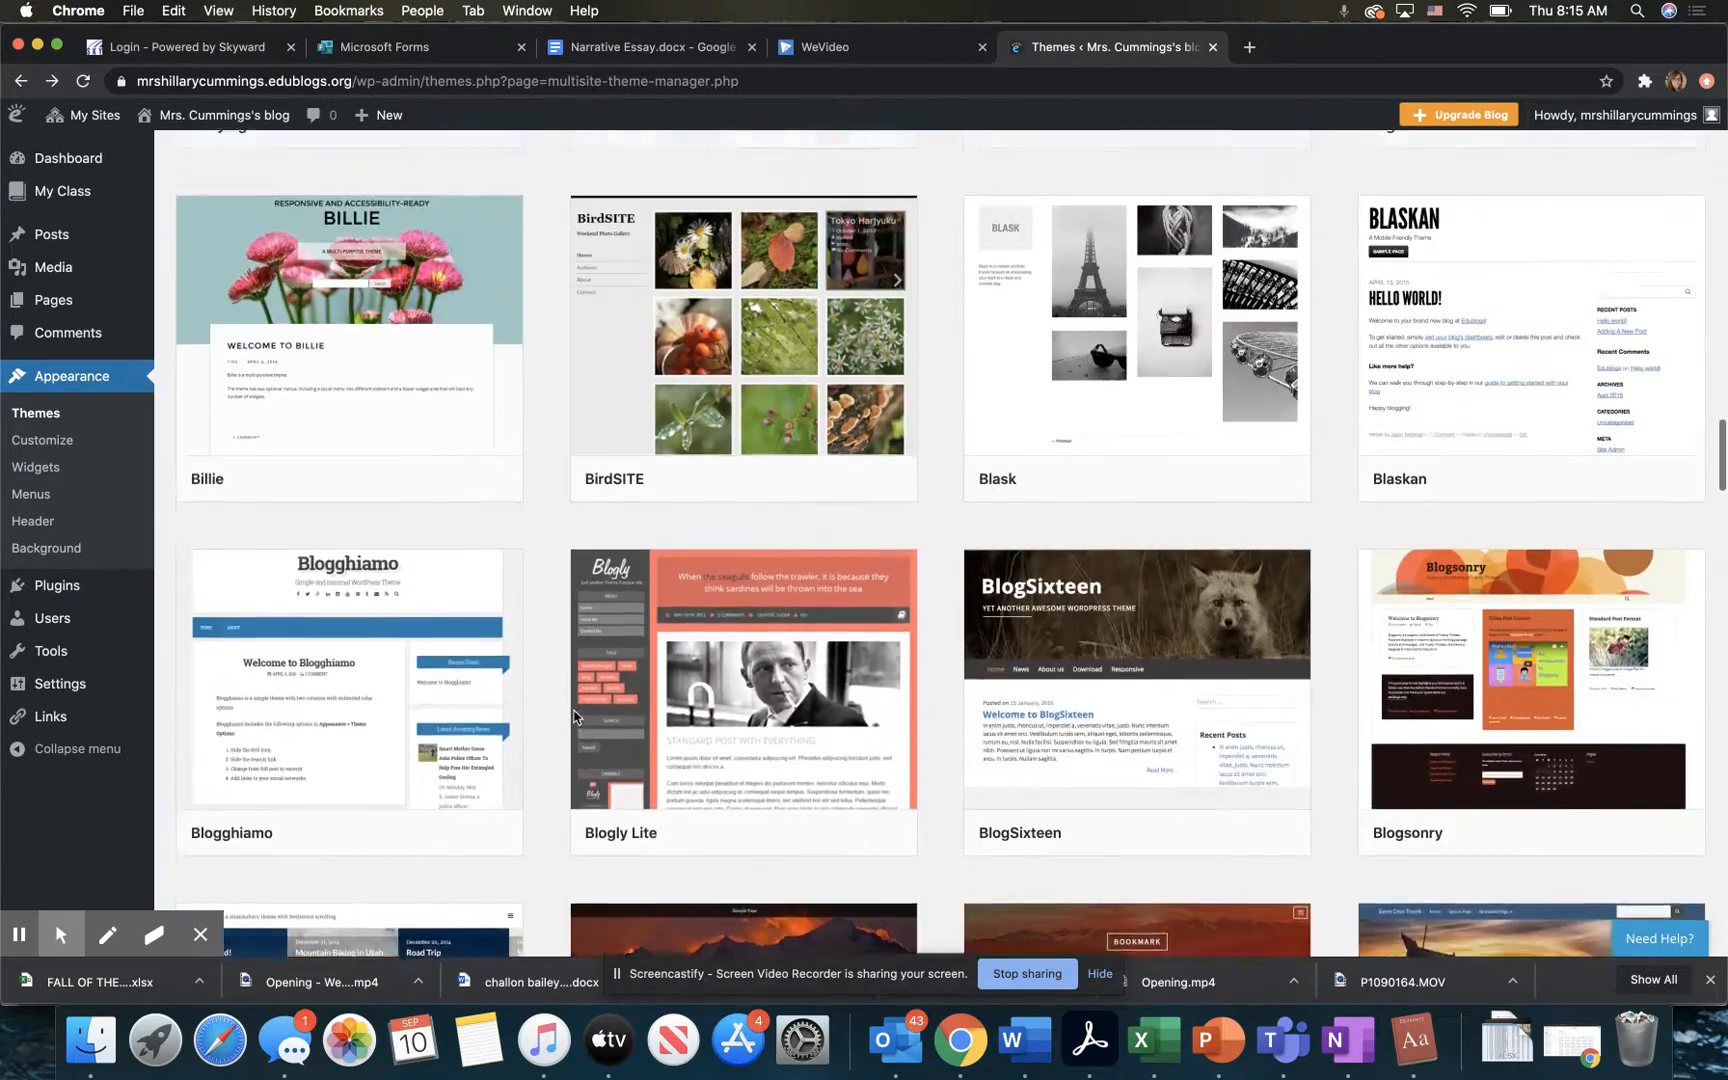
scroll(573, 717, "up", 15)
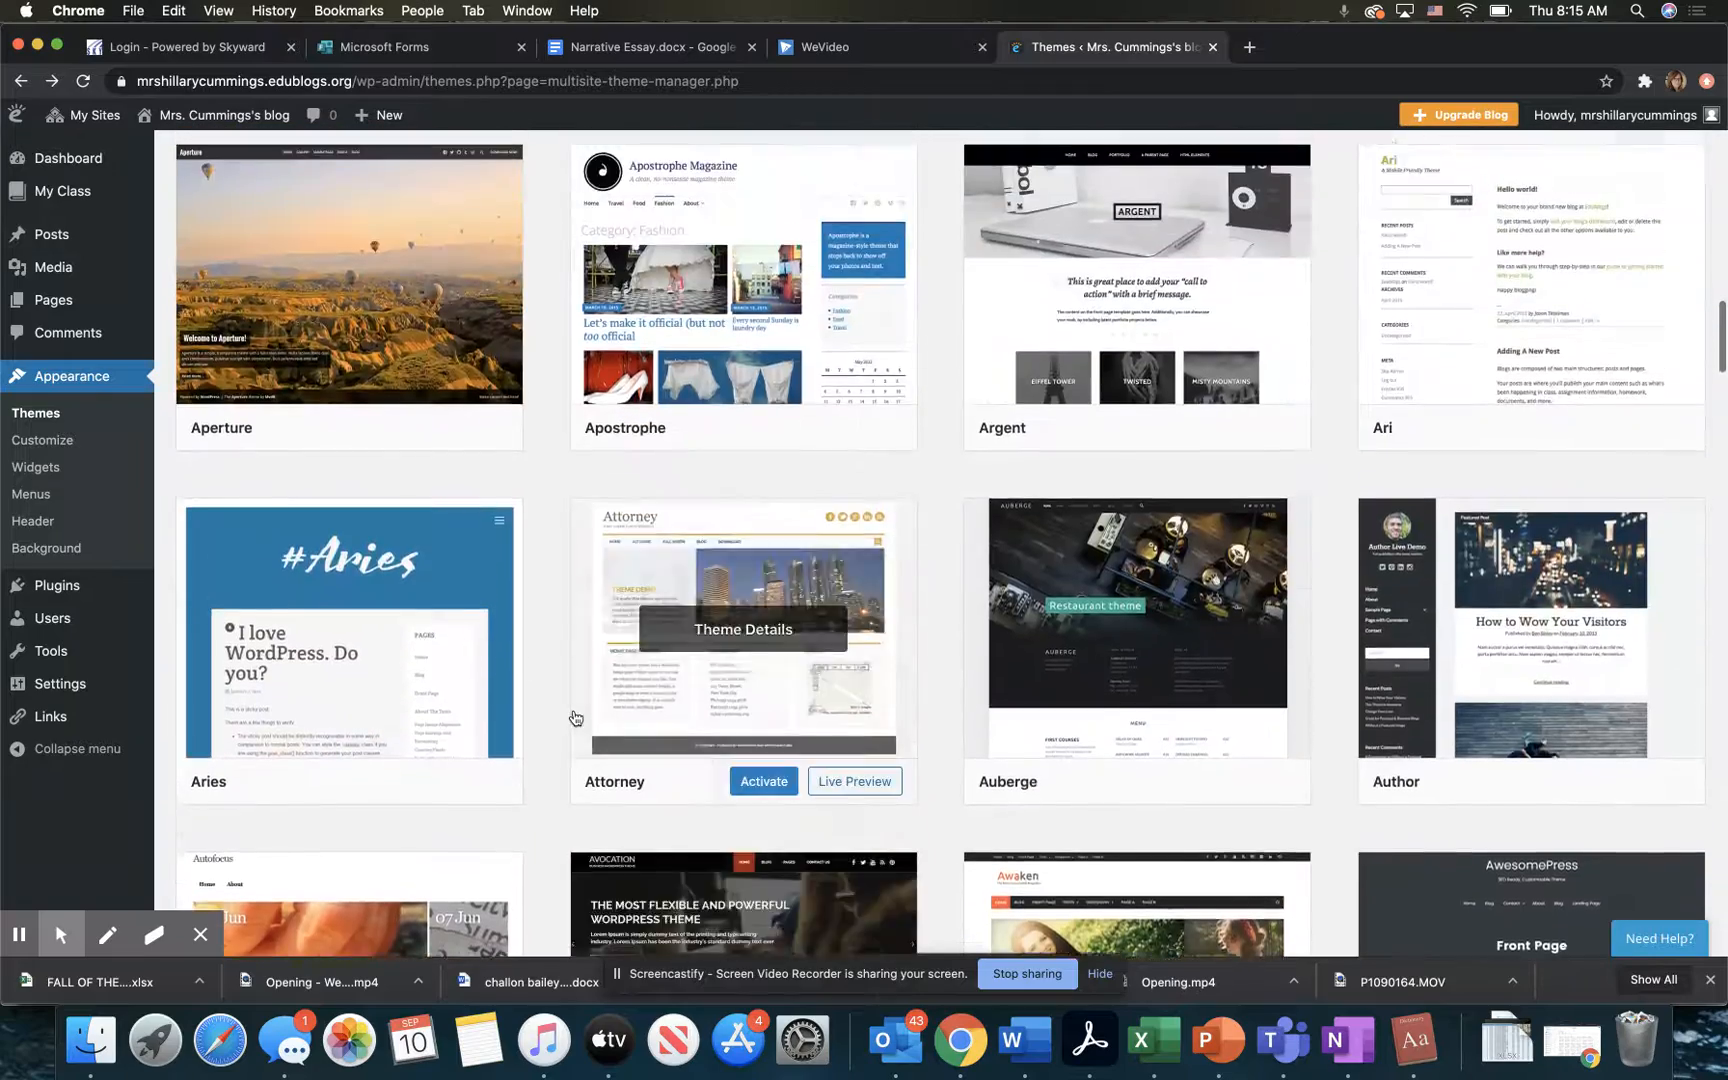
scroll(573, 717, "up", 12)
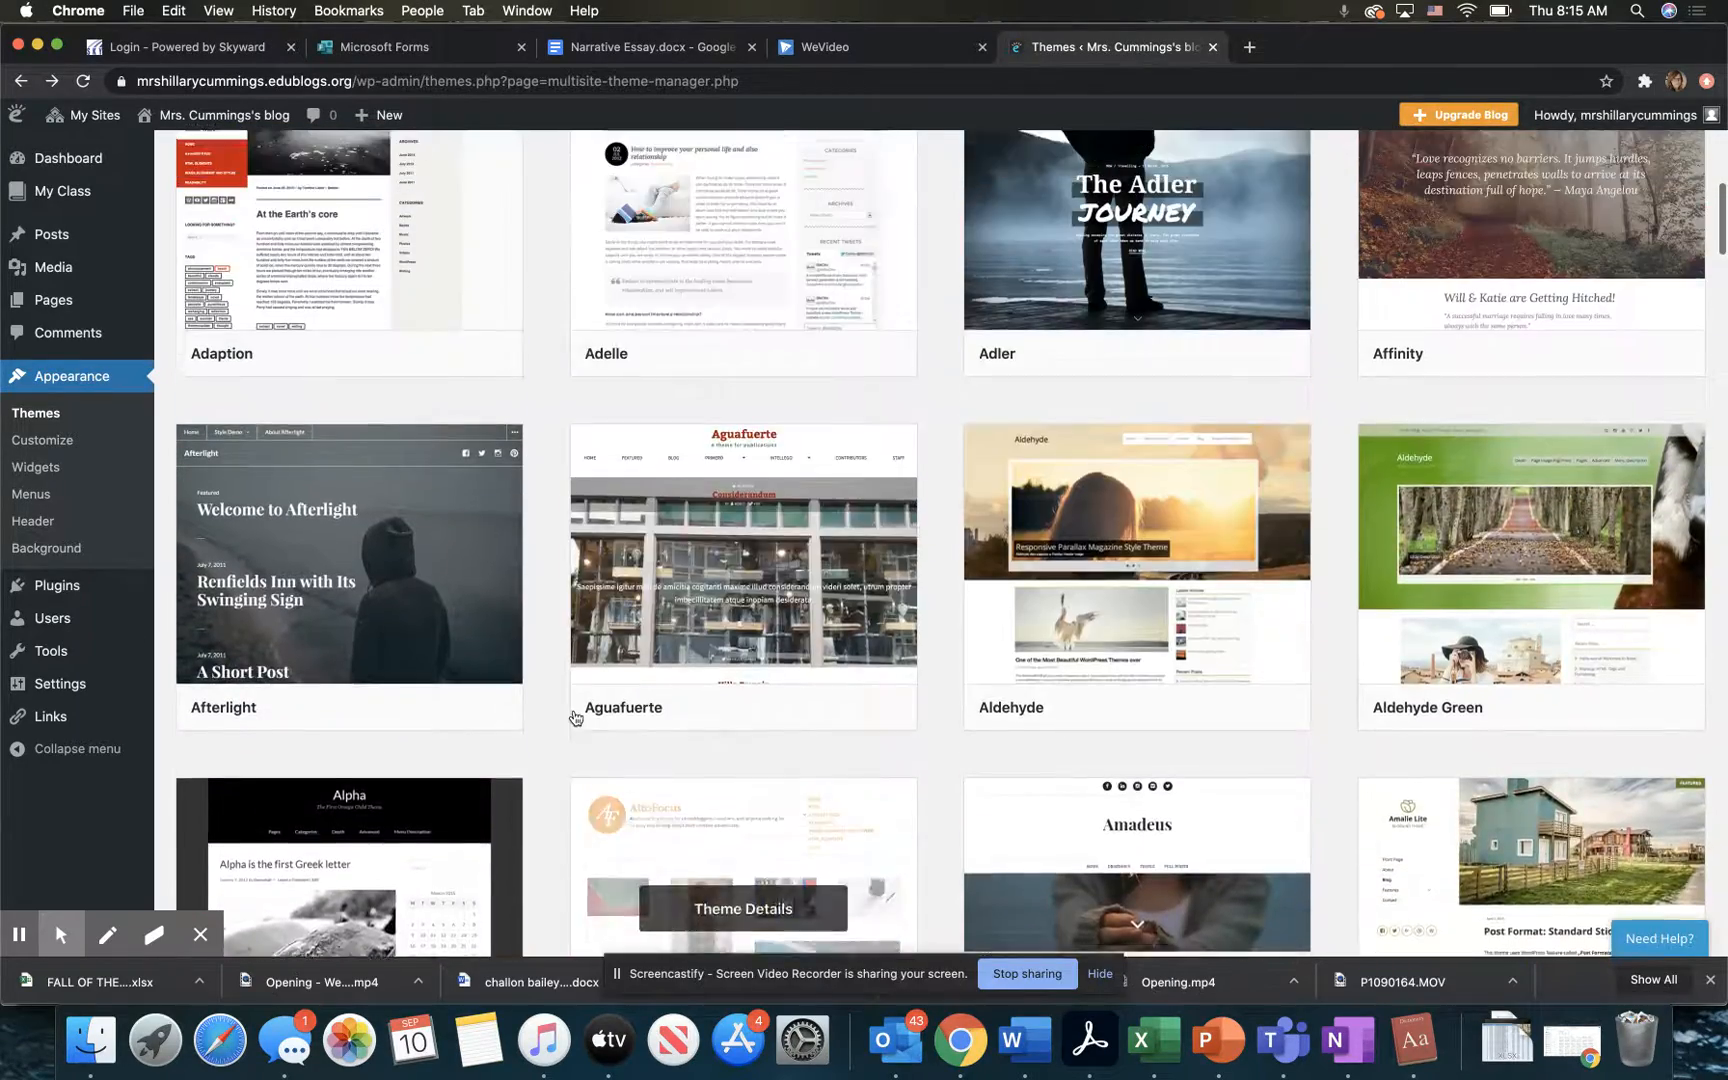
scroll(573, 717, "up", 2)
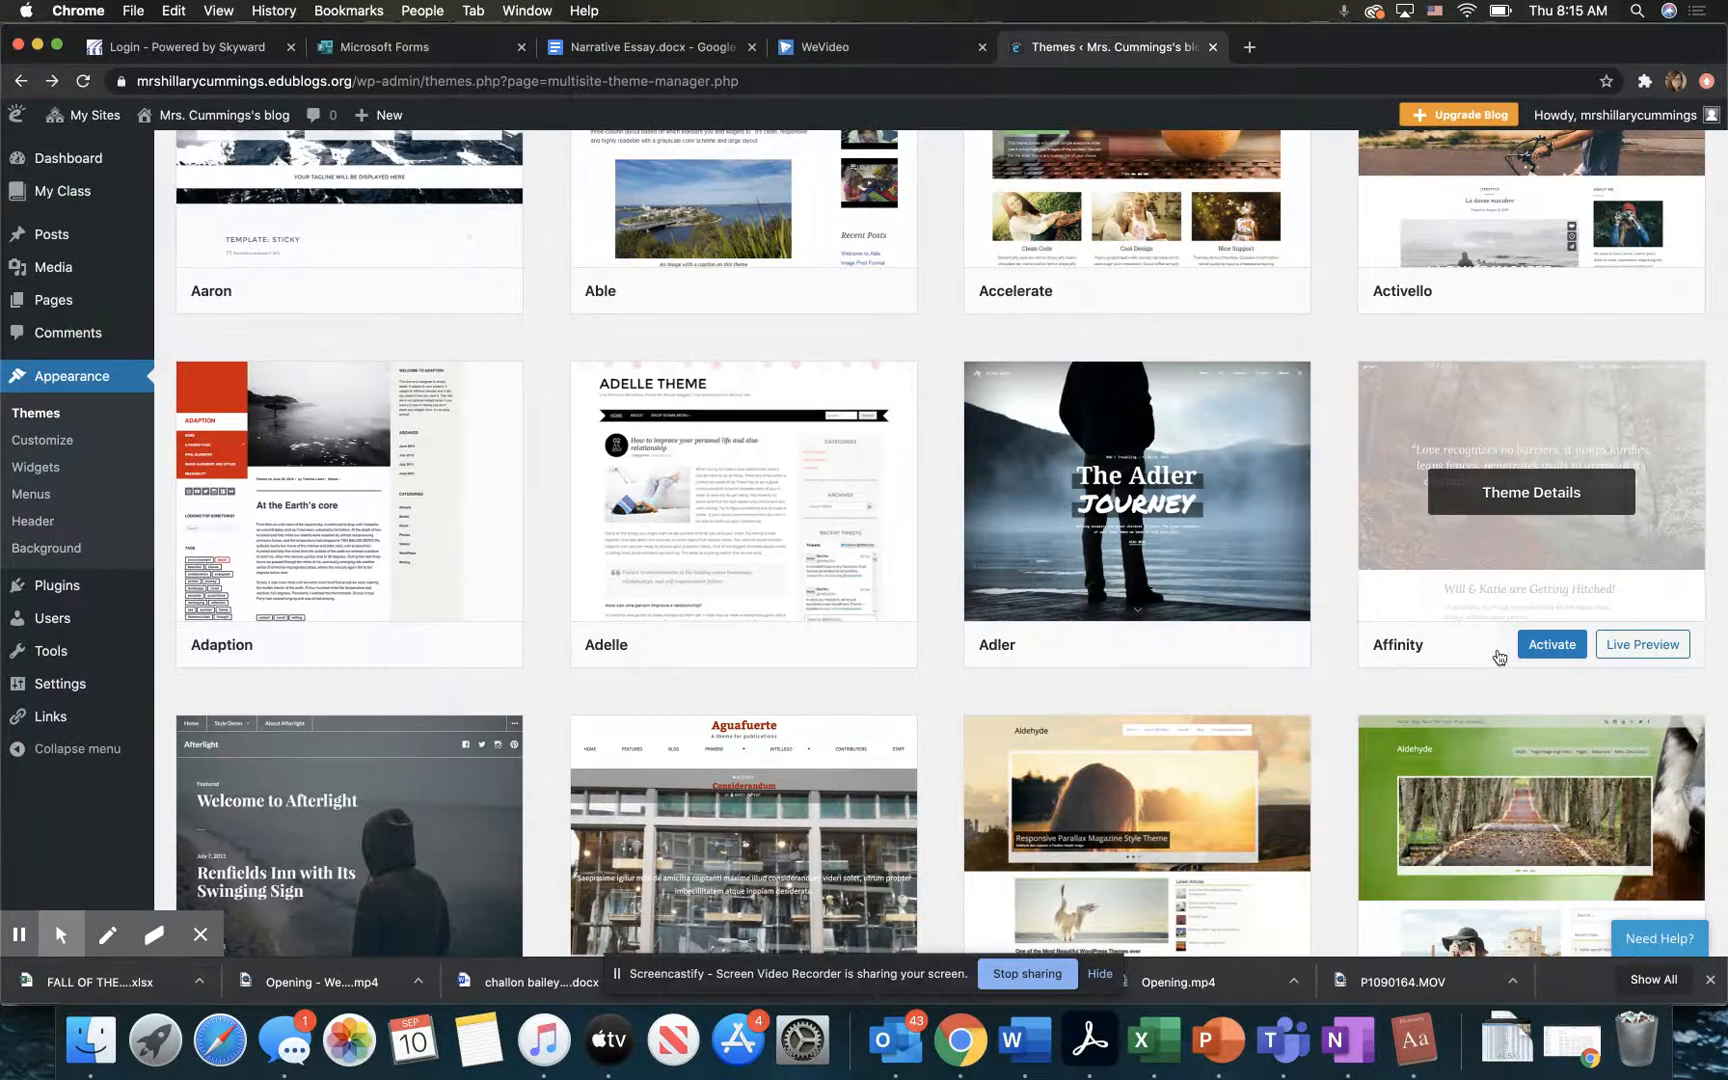
left_click(1634, 646)
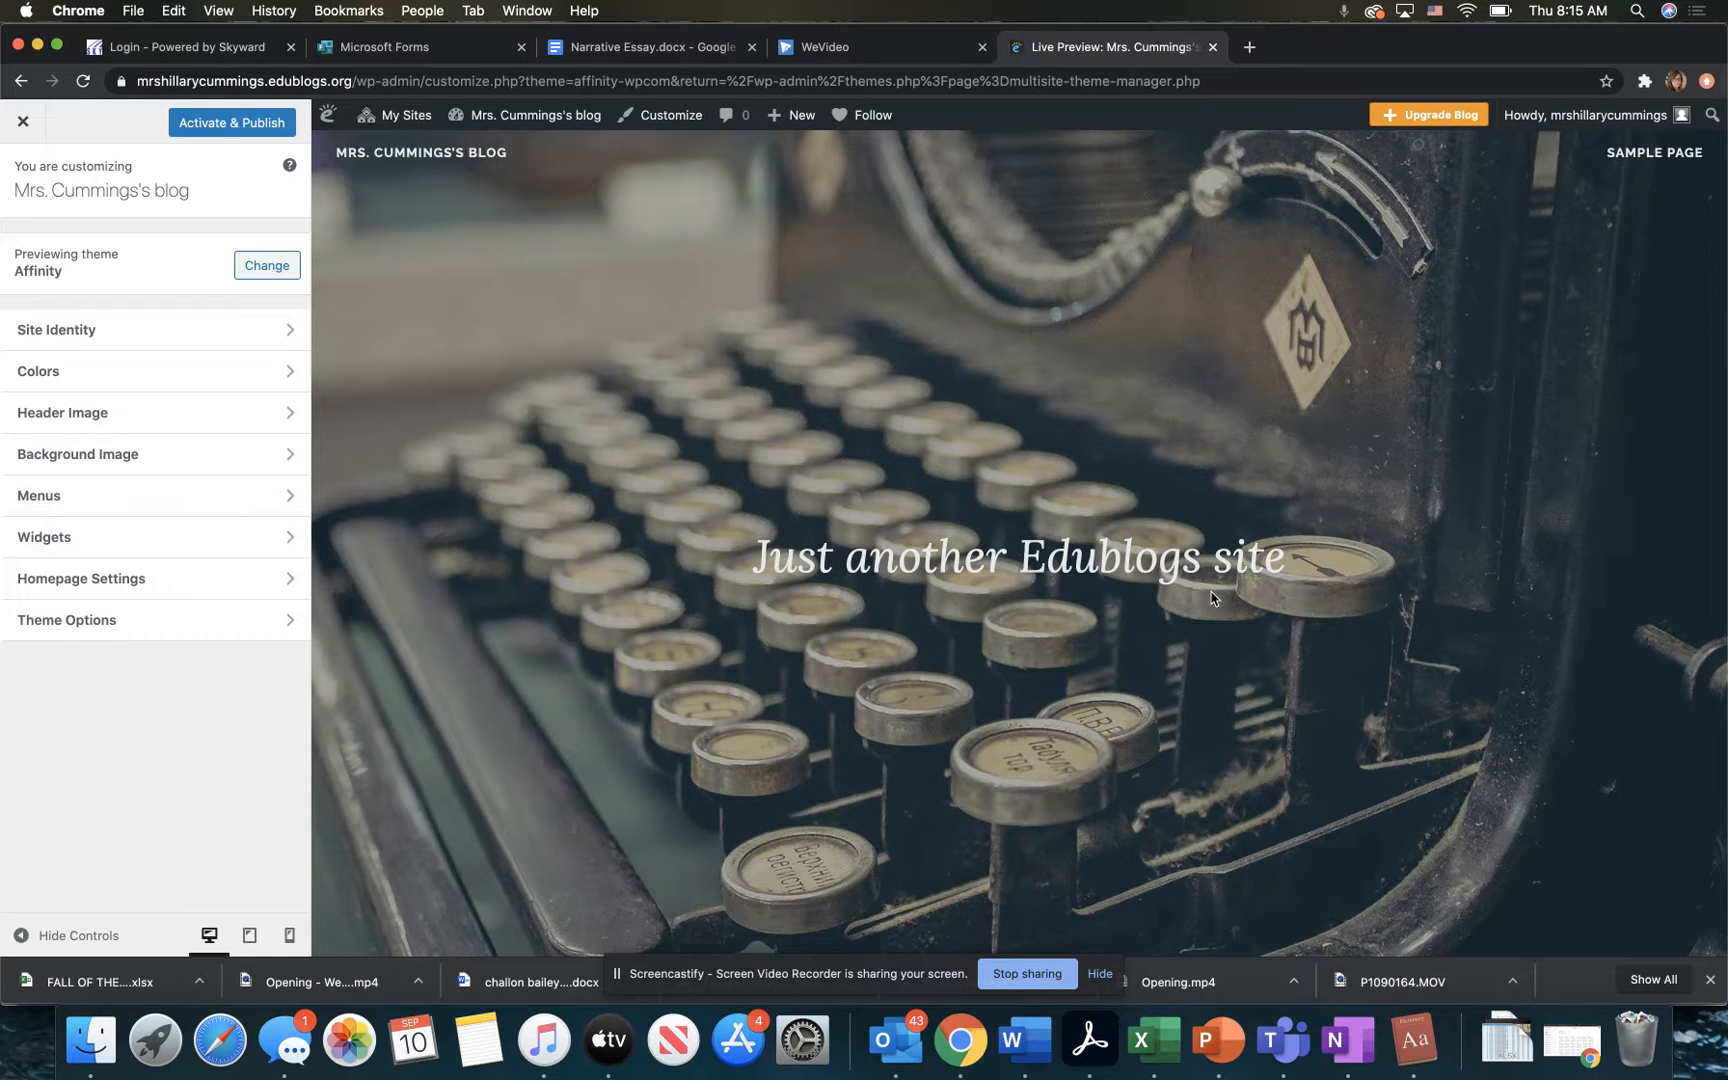
Step: Look over the Affinity preview page, and activate and publish the theme for the blog
scroll(1214, 598, "down", 5)
scroll(1211, 598, "down", 5)
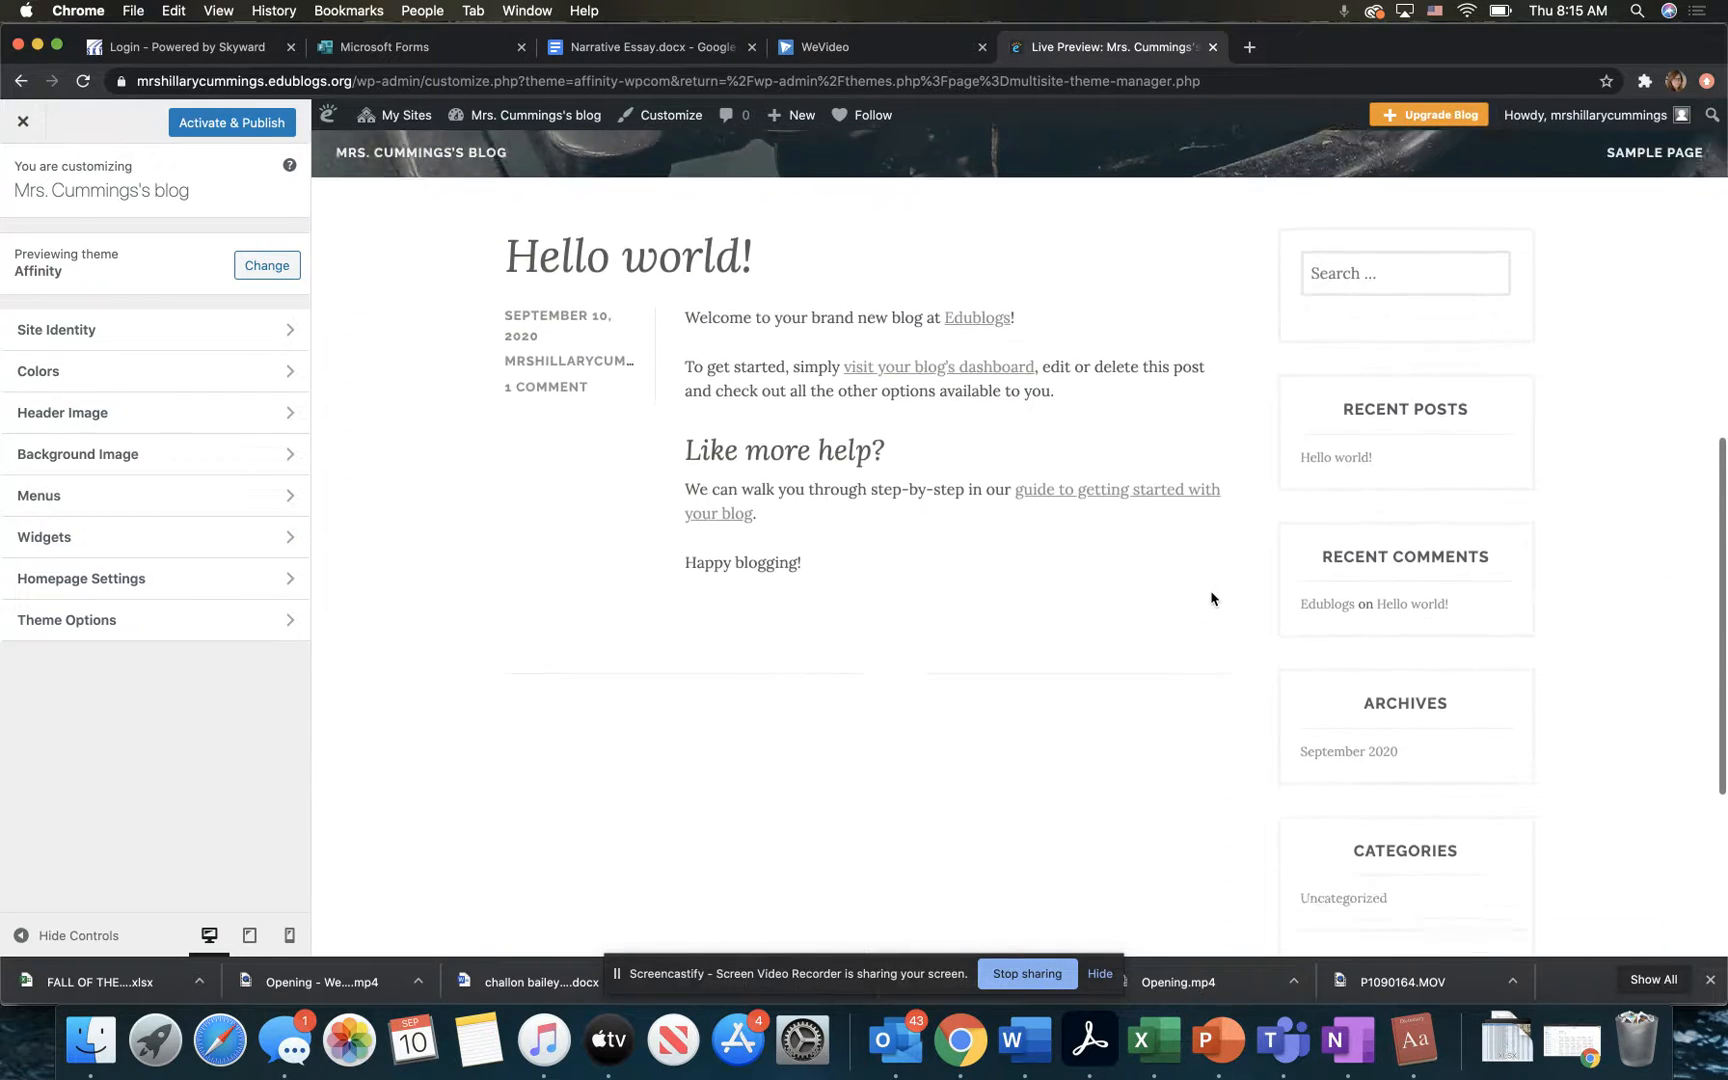
scroll(1211, 598, "up", 10)
scroll(1211, 598, "up", 2)
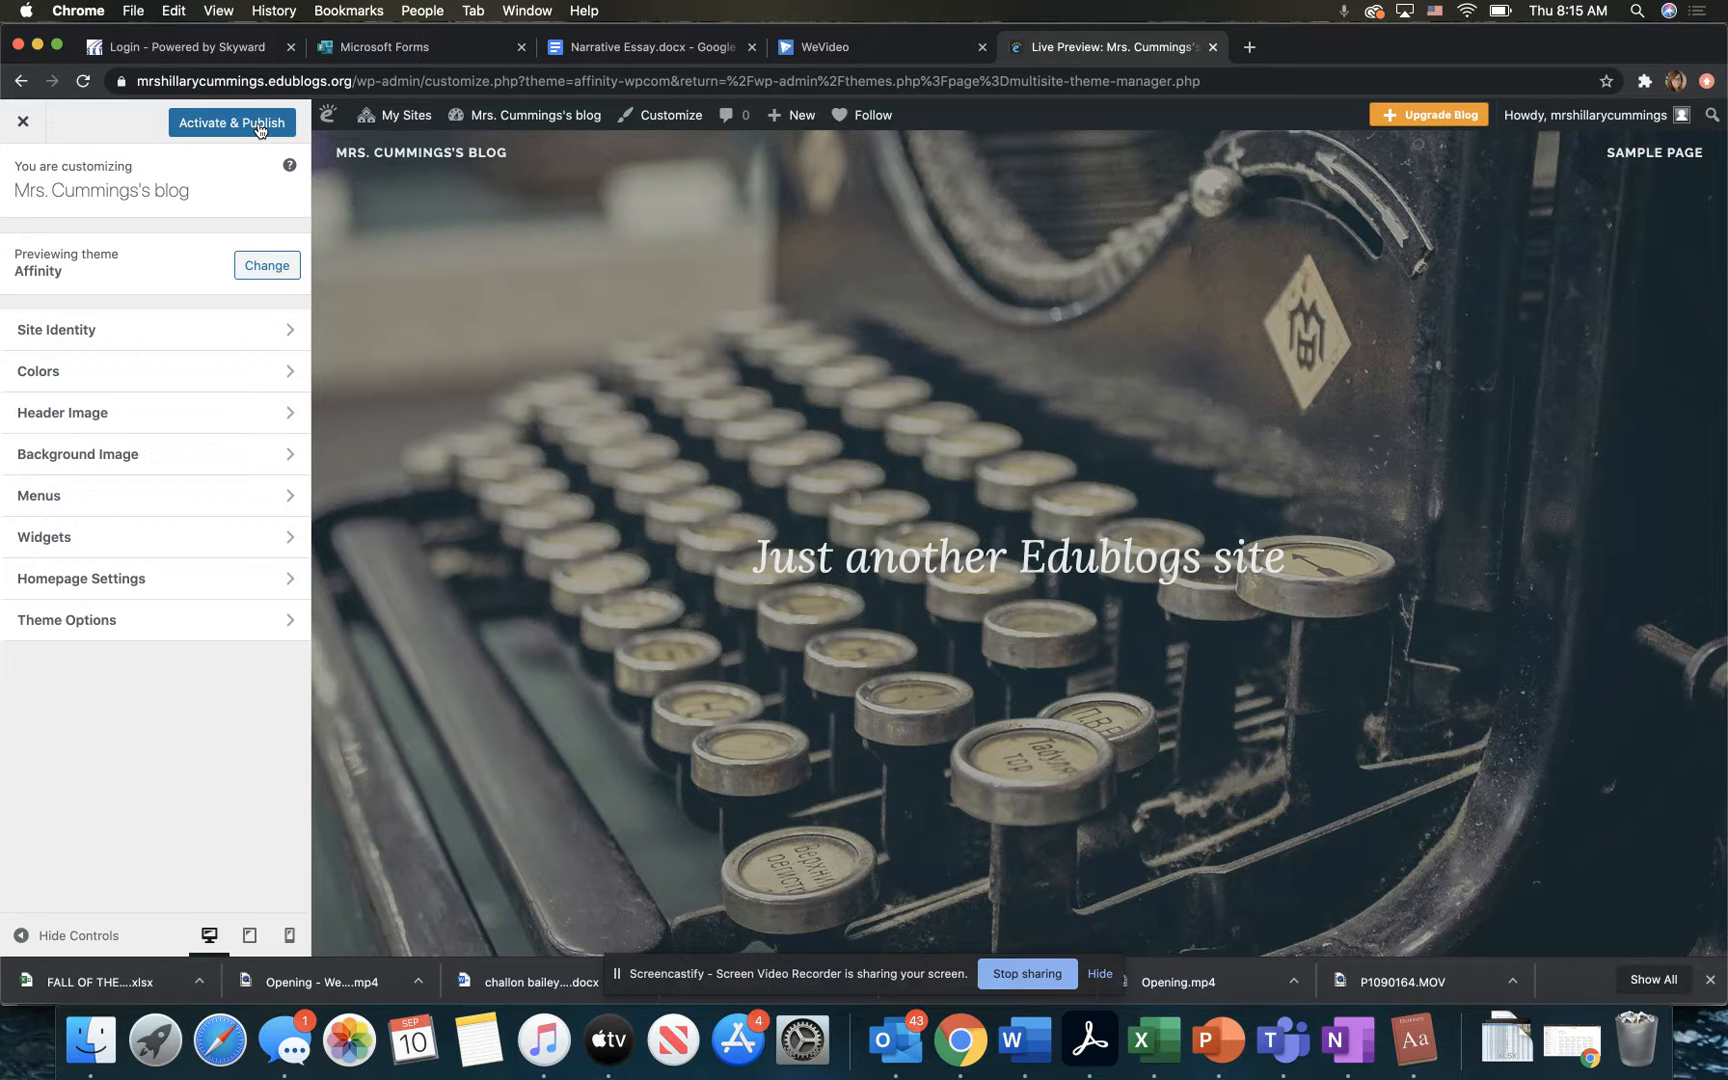
left_click(259, 128)
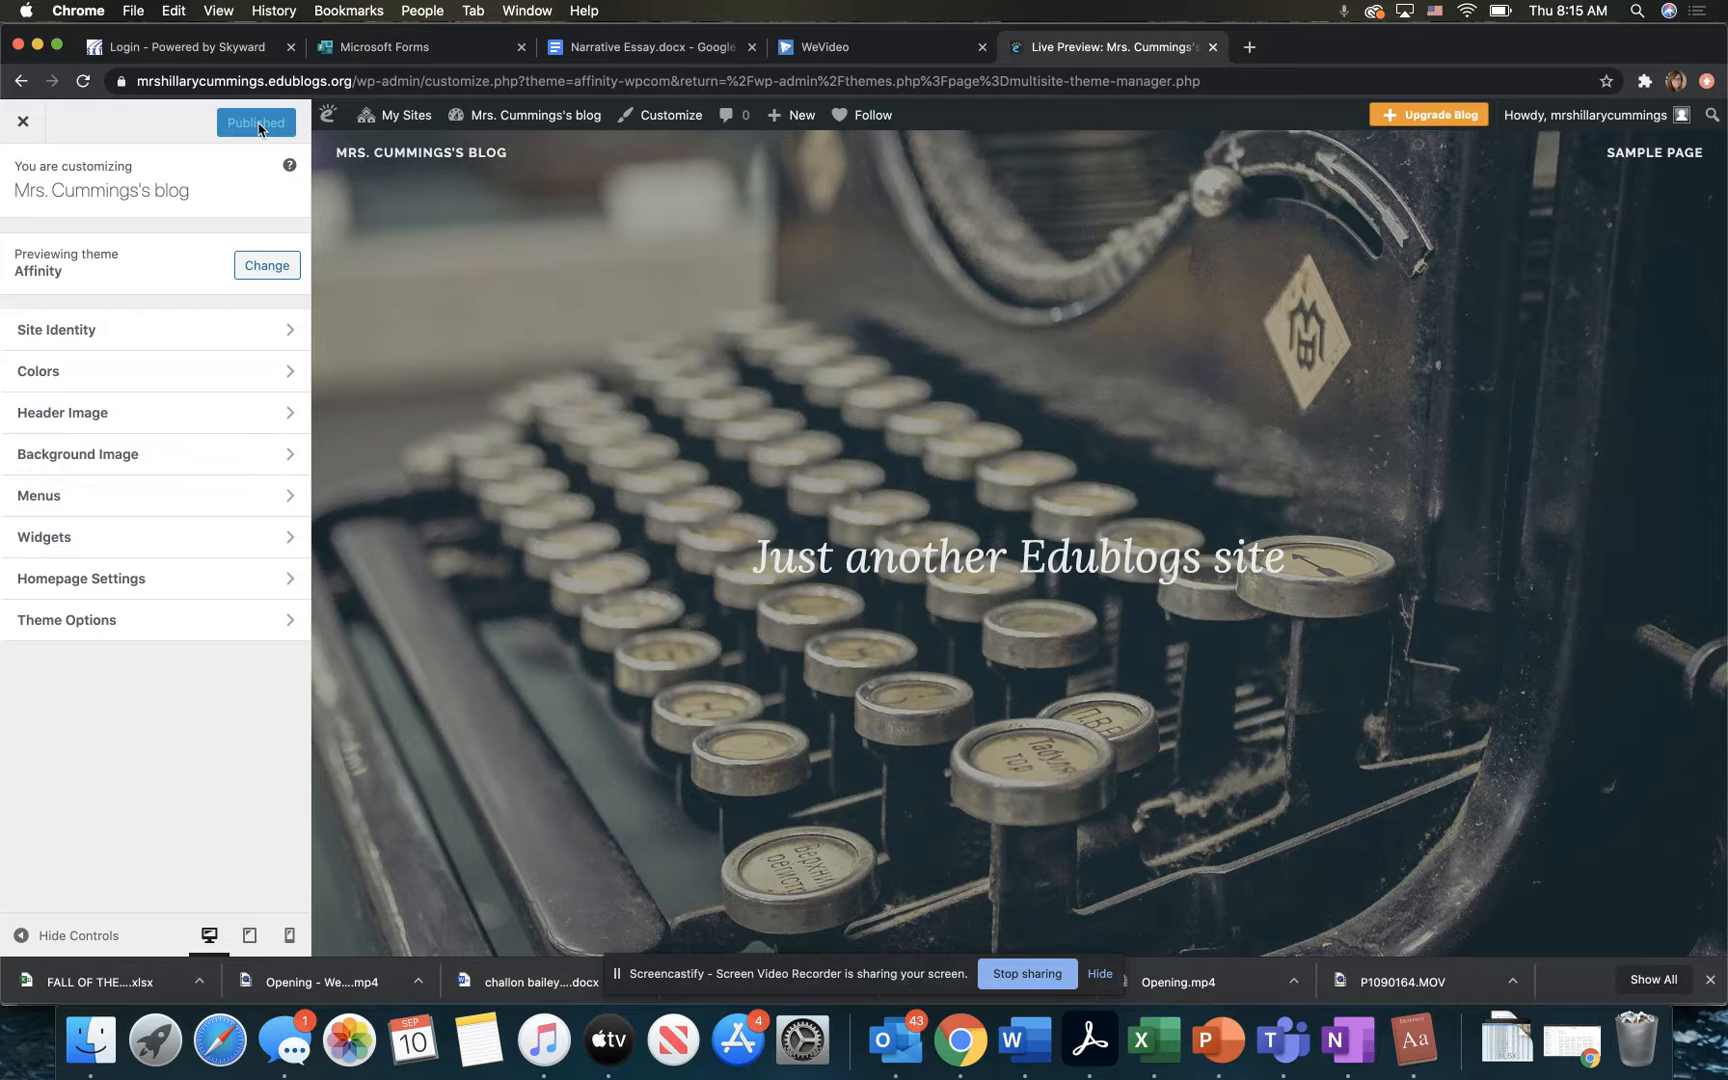
Step: Clear the tagline in the blog's site identity settings and return to the list of customization sections
left_click(190, 332)
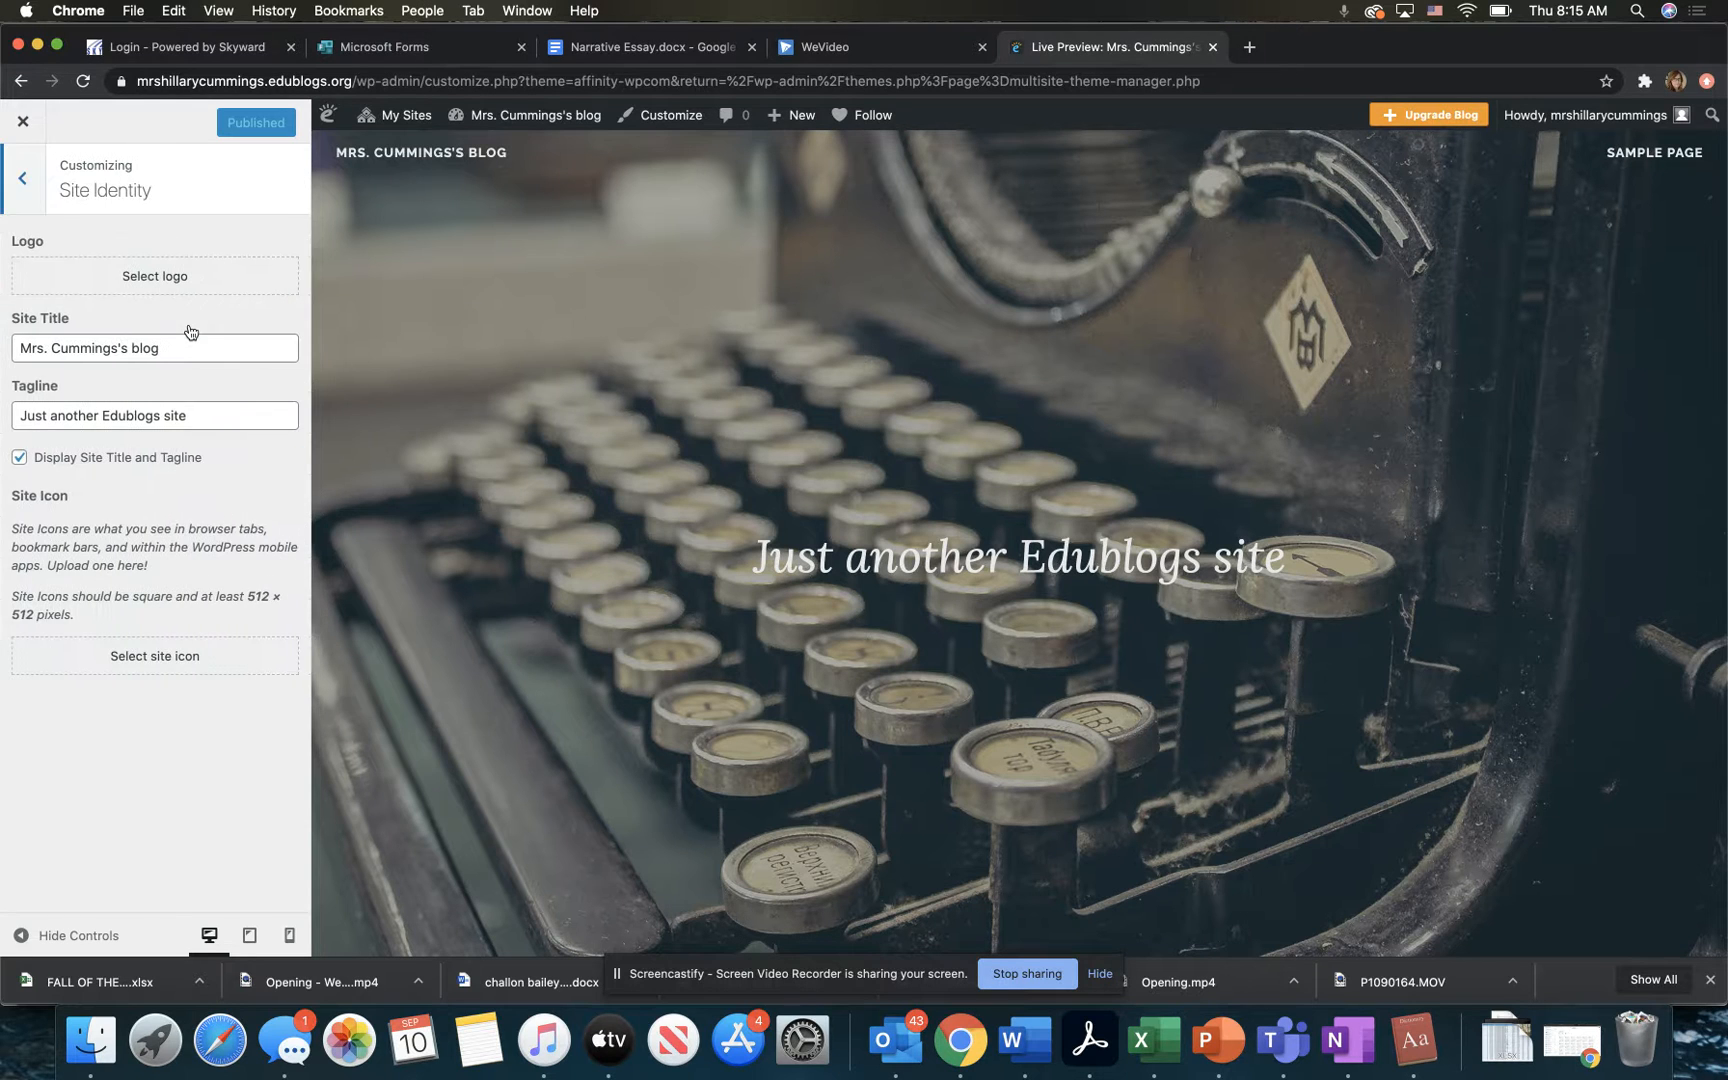
left_click(192, 352)
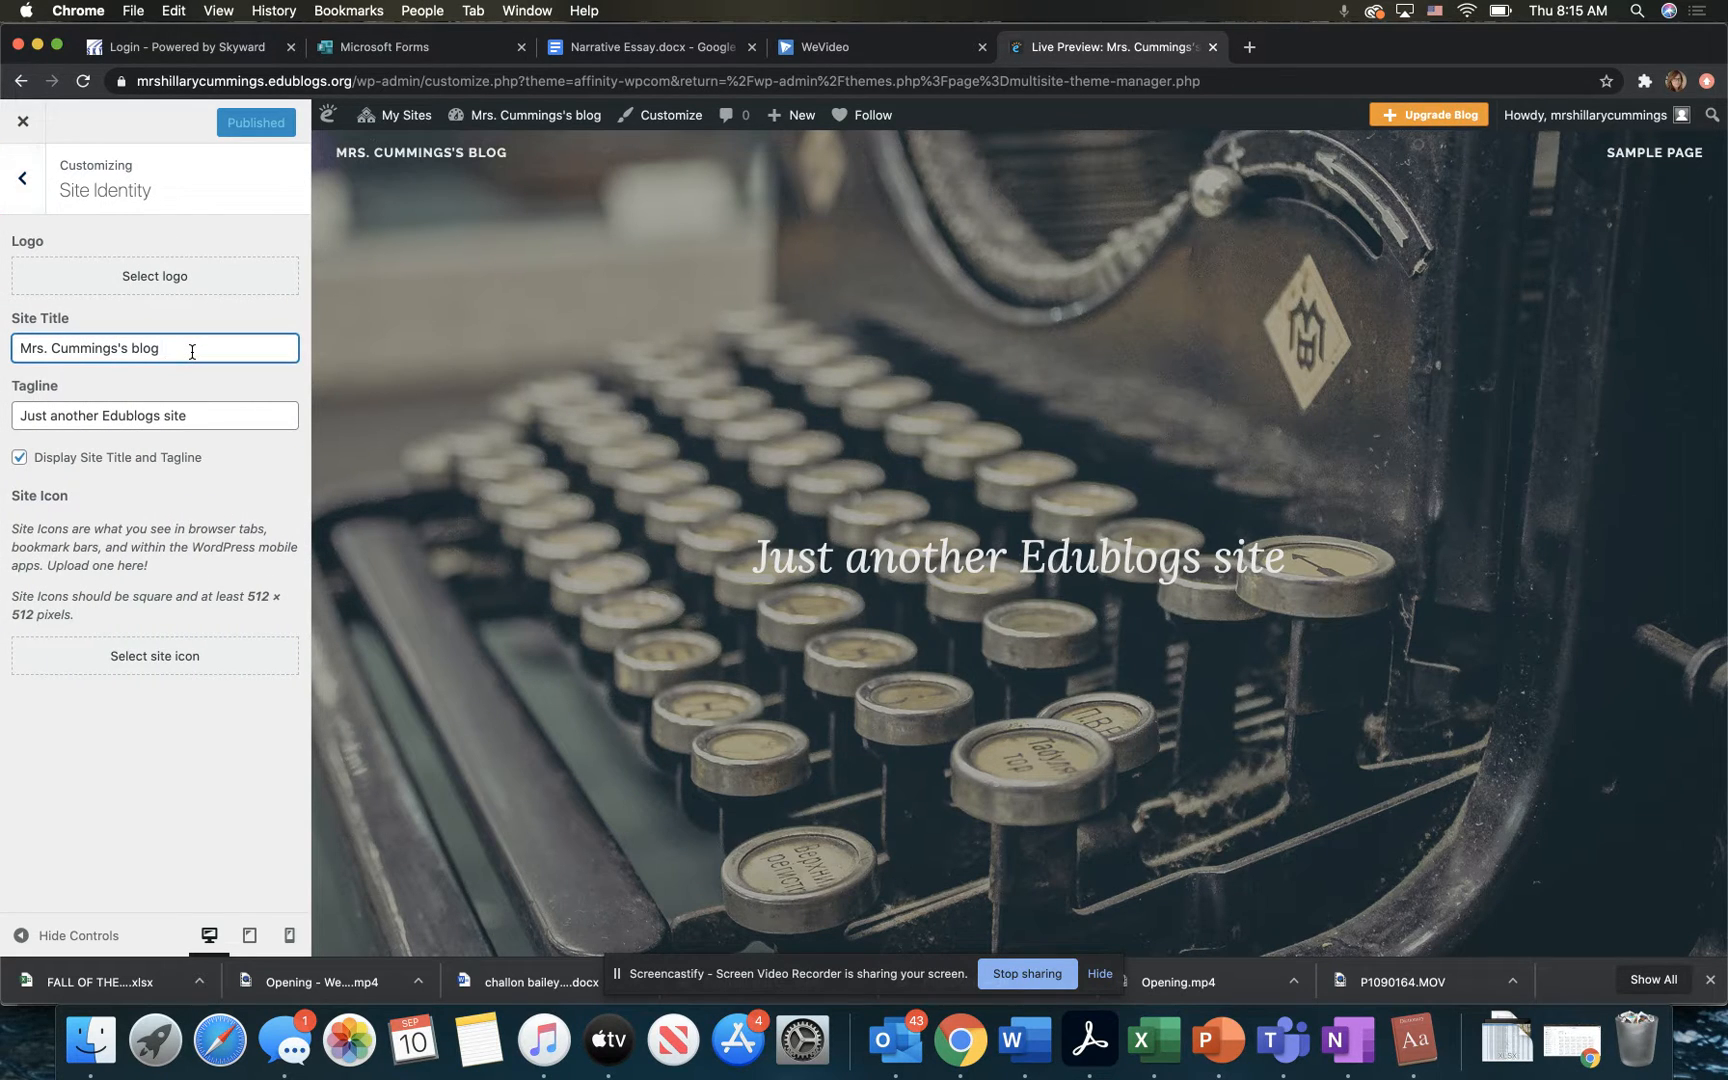
left_click(219, 425)
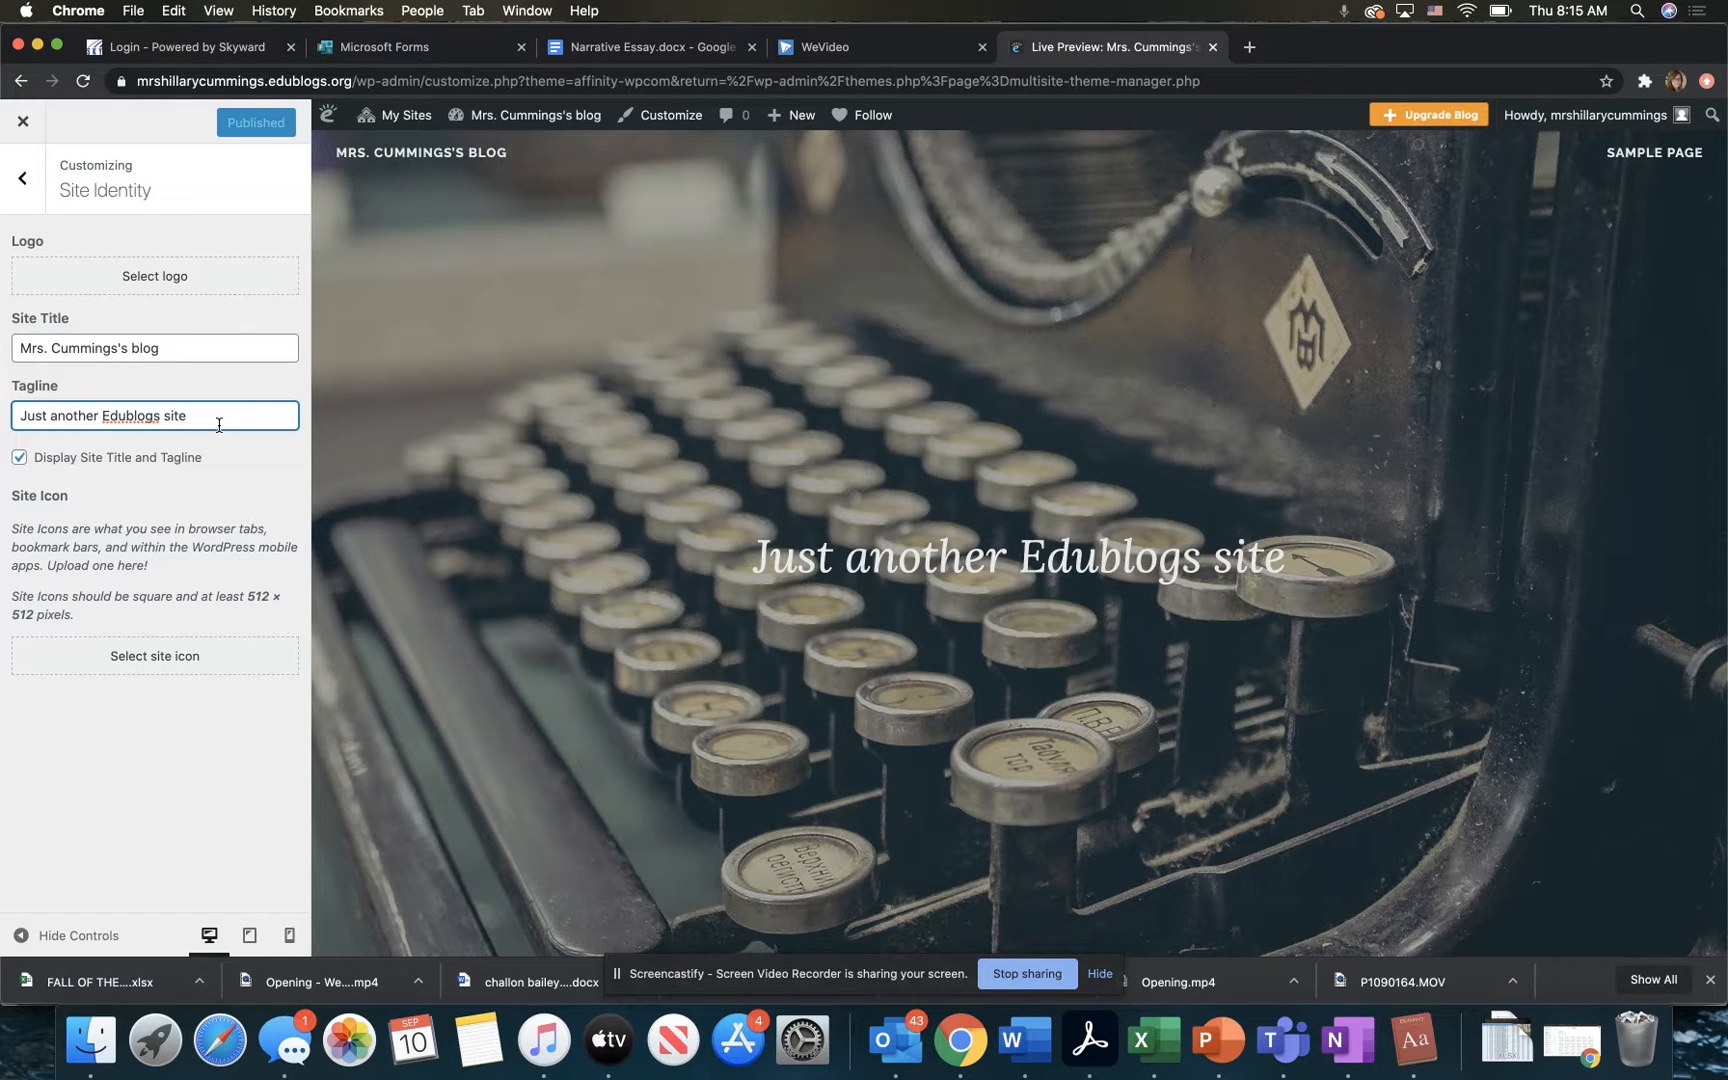
left_click_drag(188, 418, 19, 420)
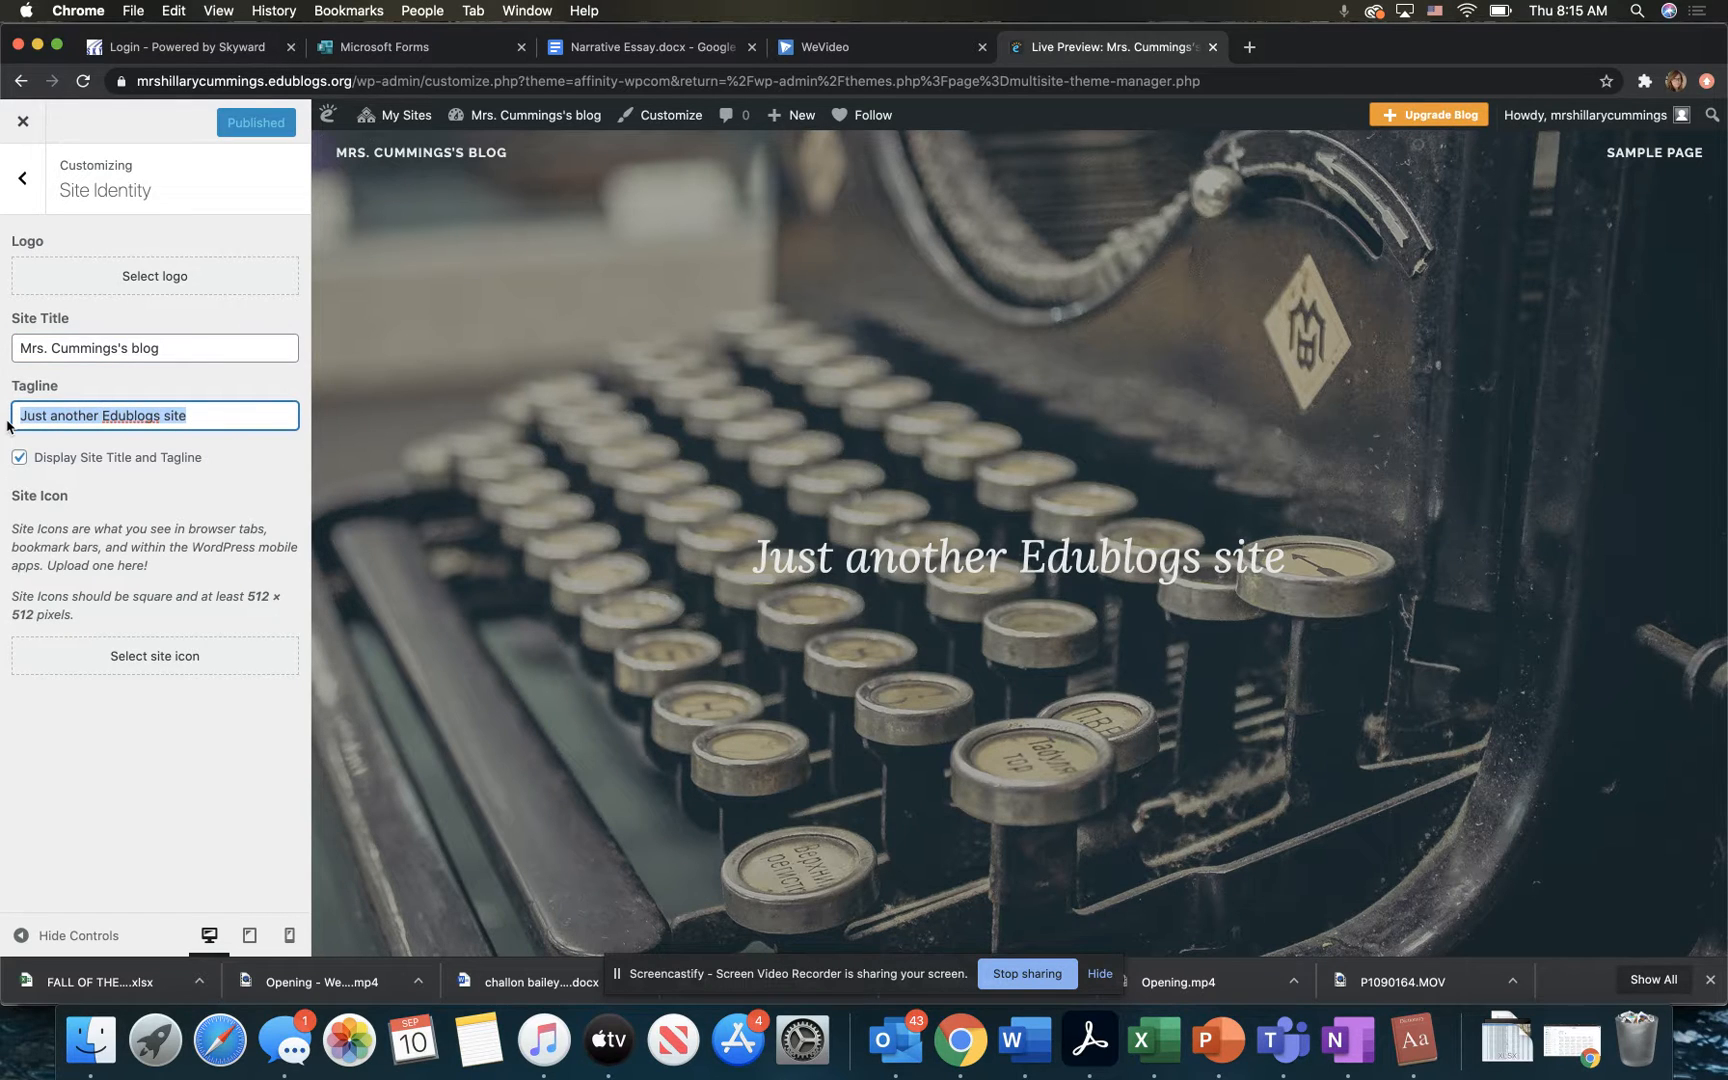
key("BackSpace")
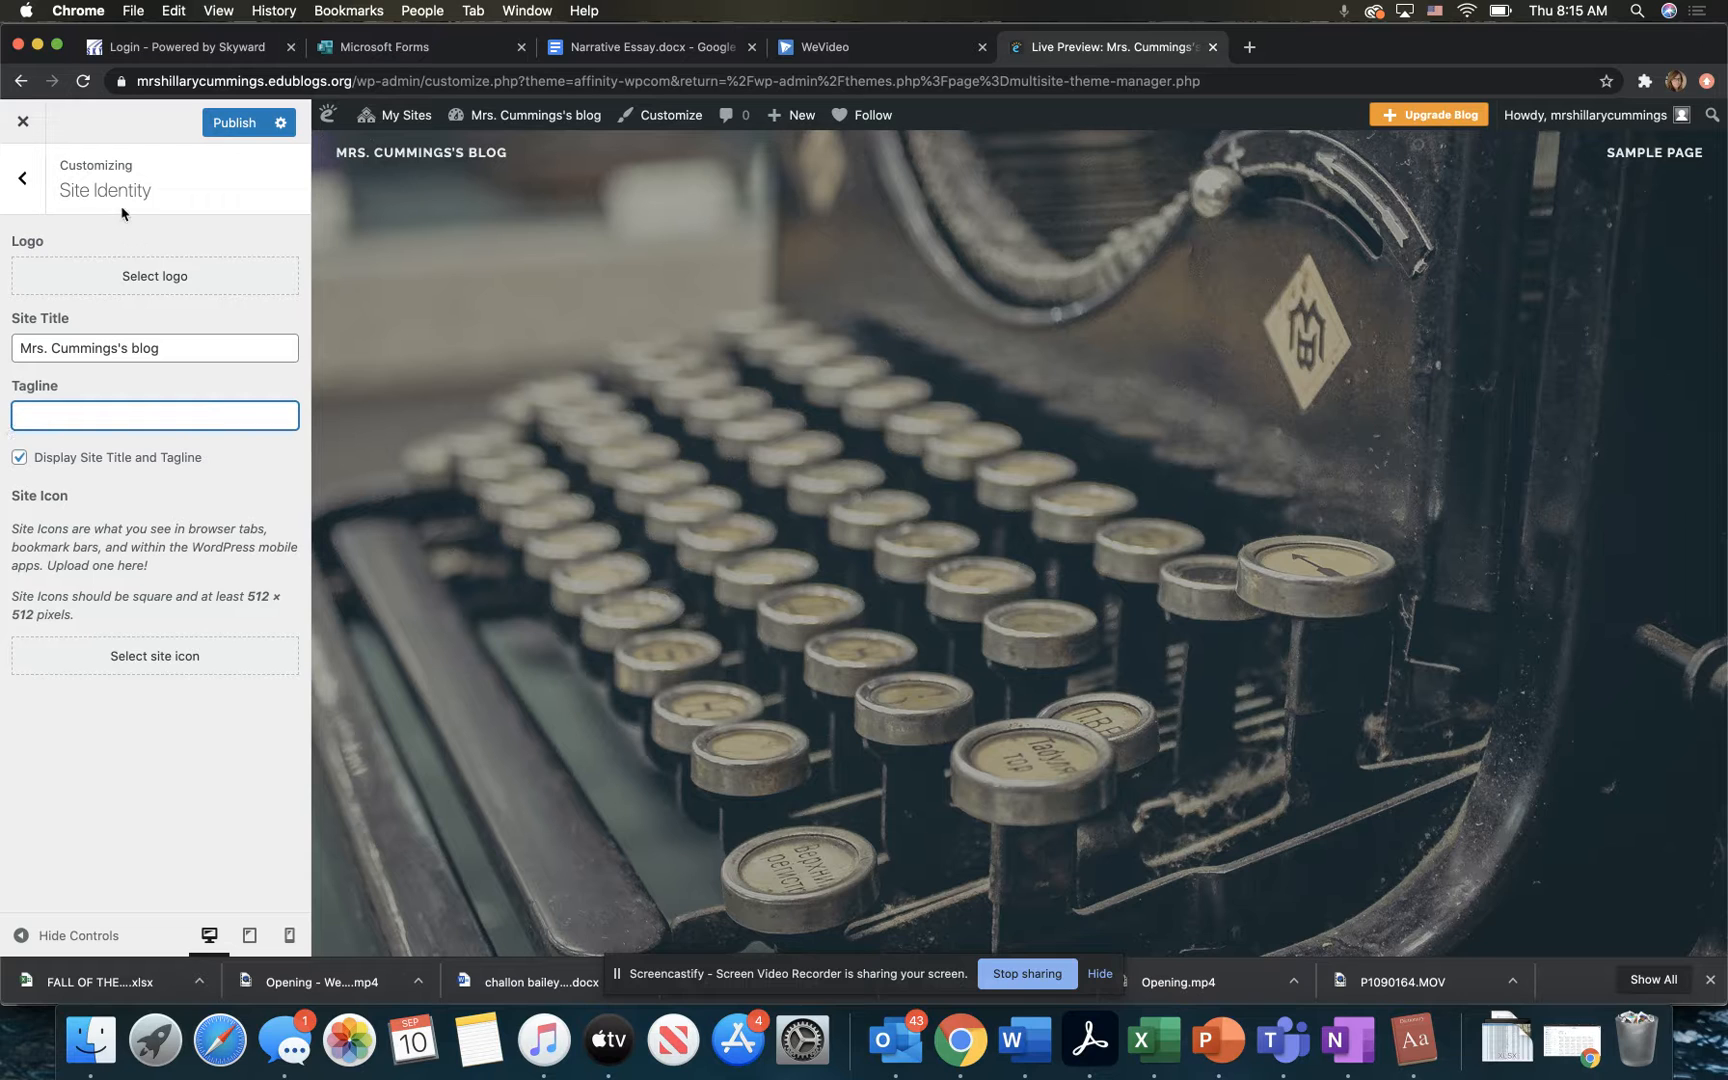
left_click(23, 180)
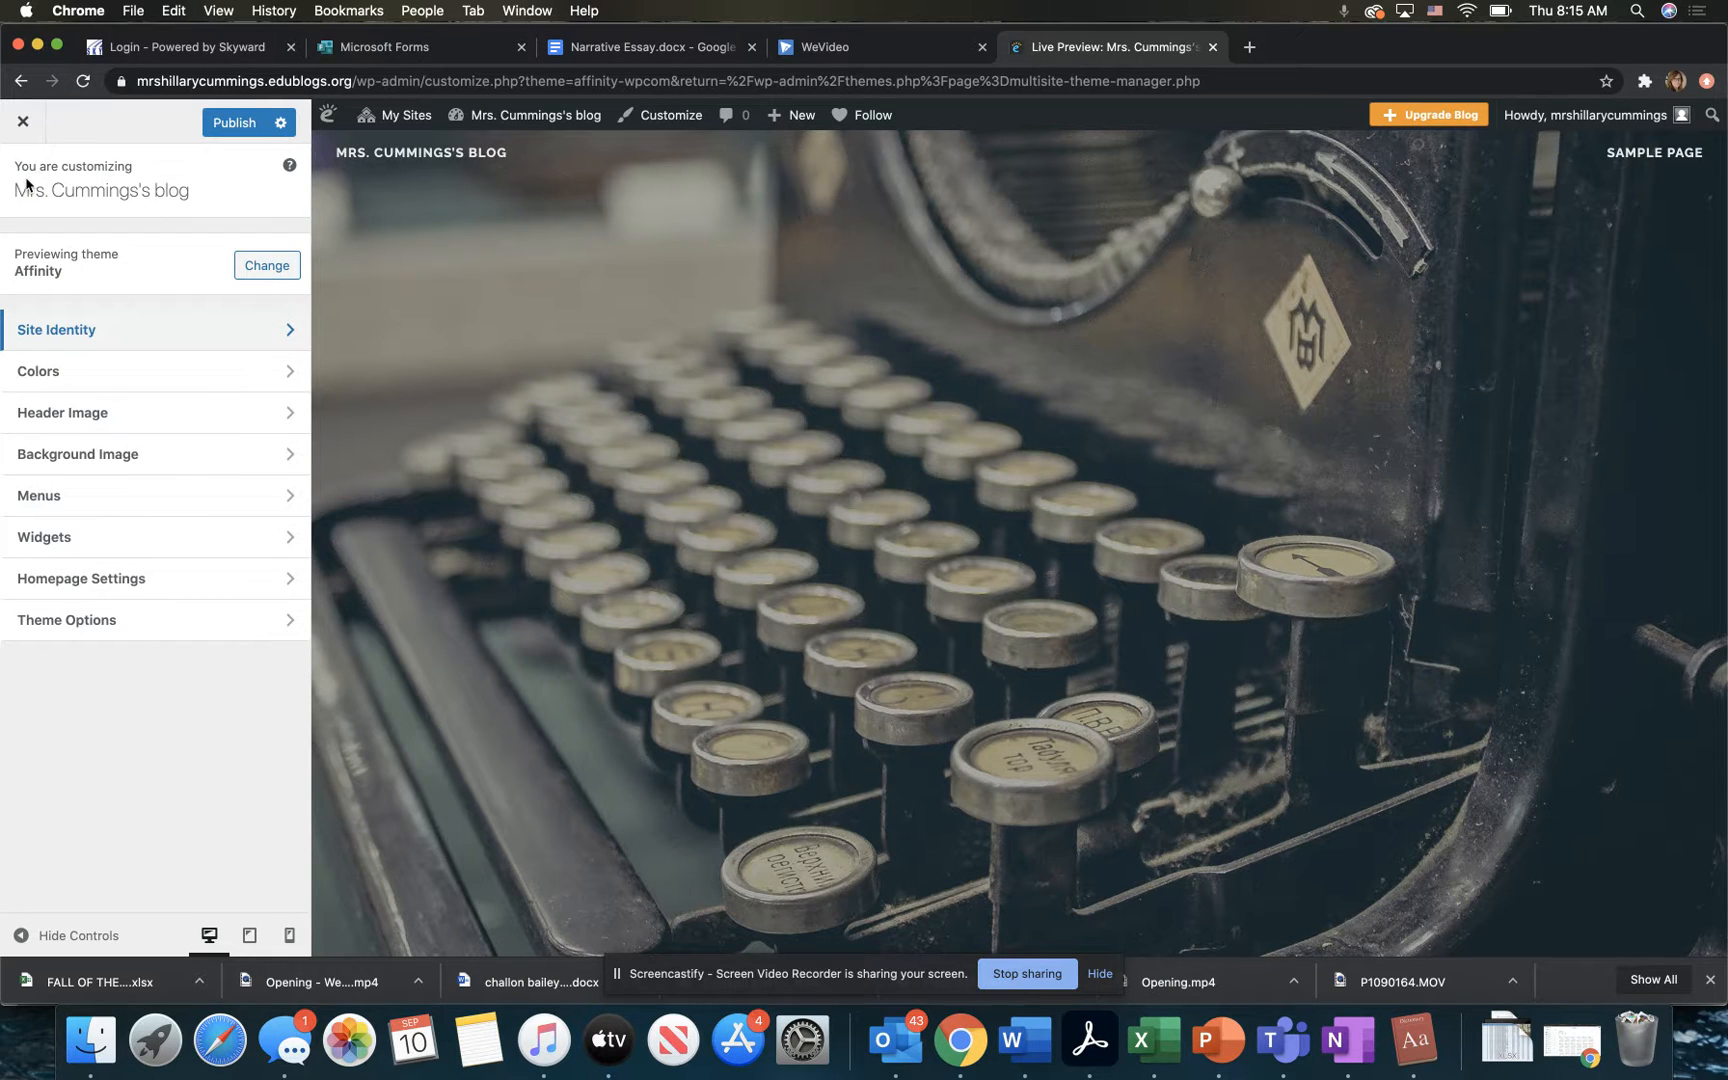
Step: Examine the header text and background color options against the page preview and return to the customization sections
left_click(100, 373)
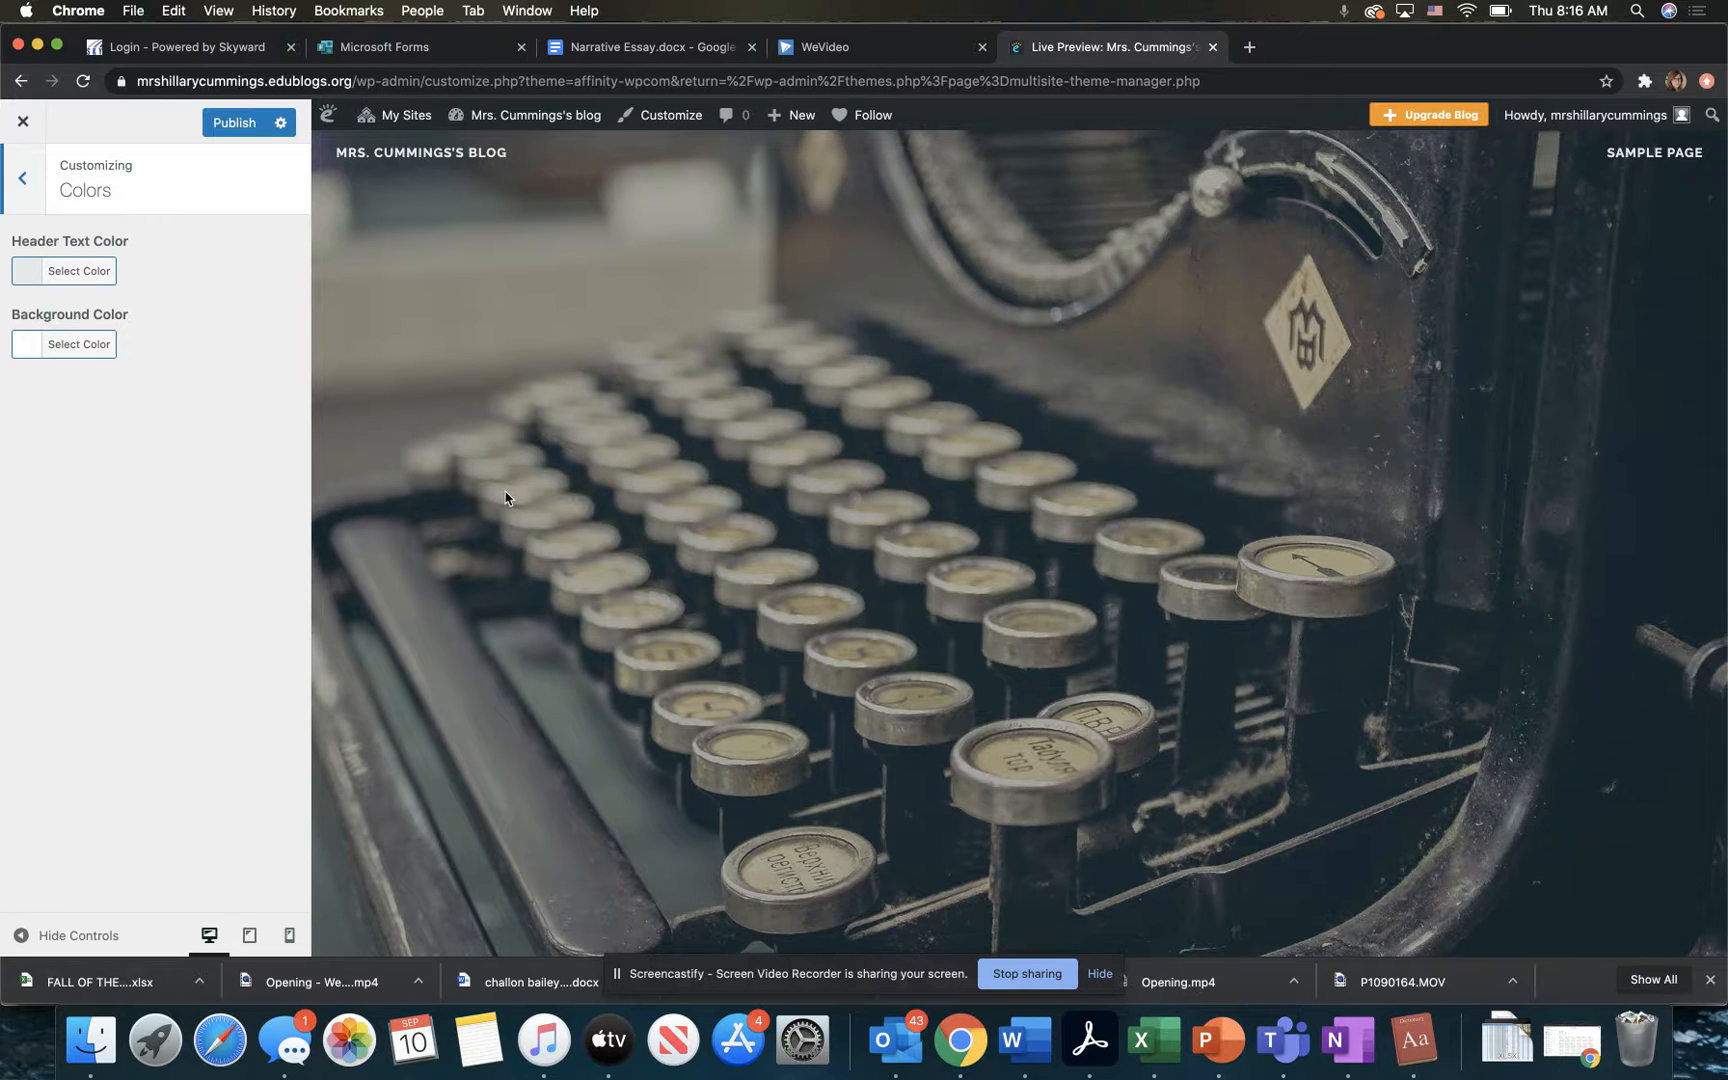
scroll(505, 497, "down", 10)
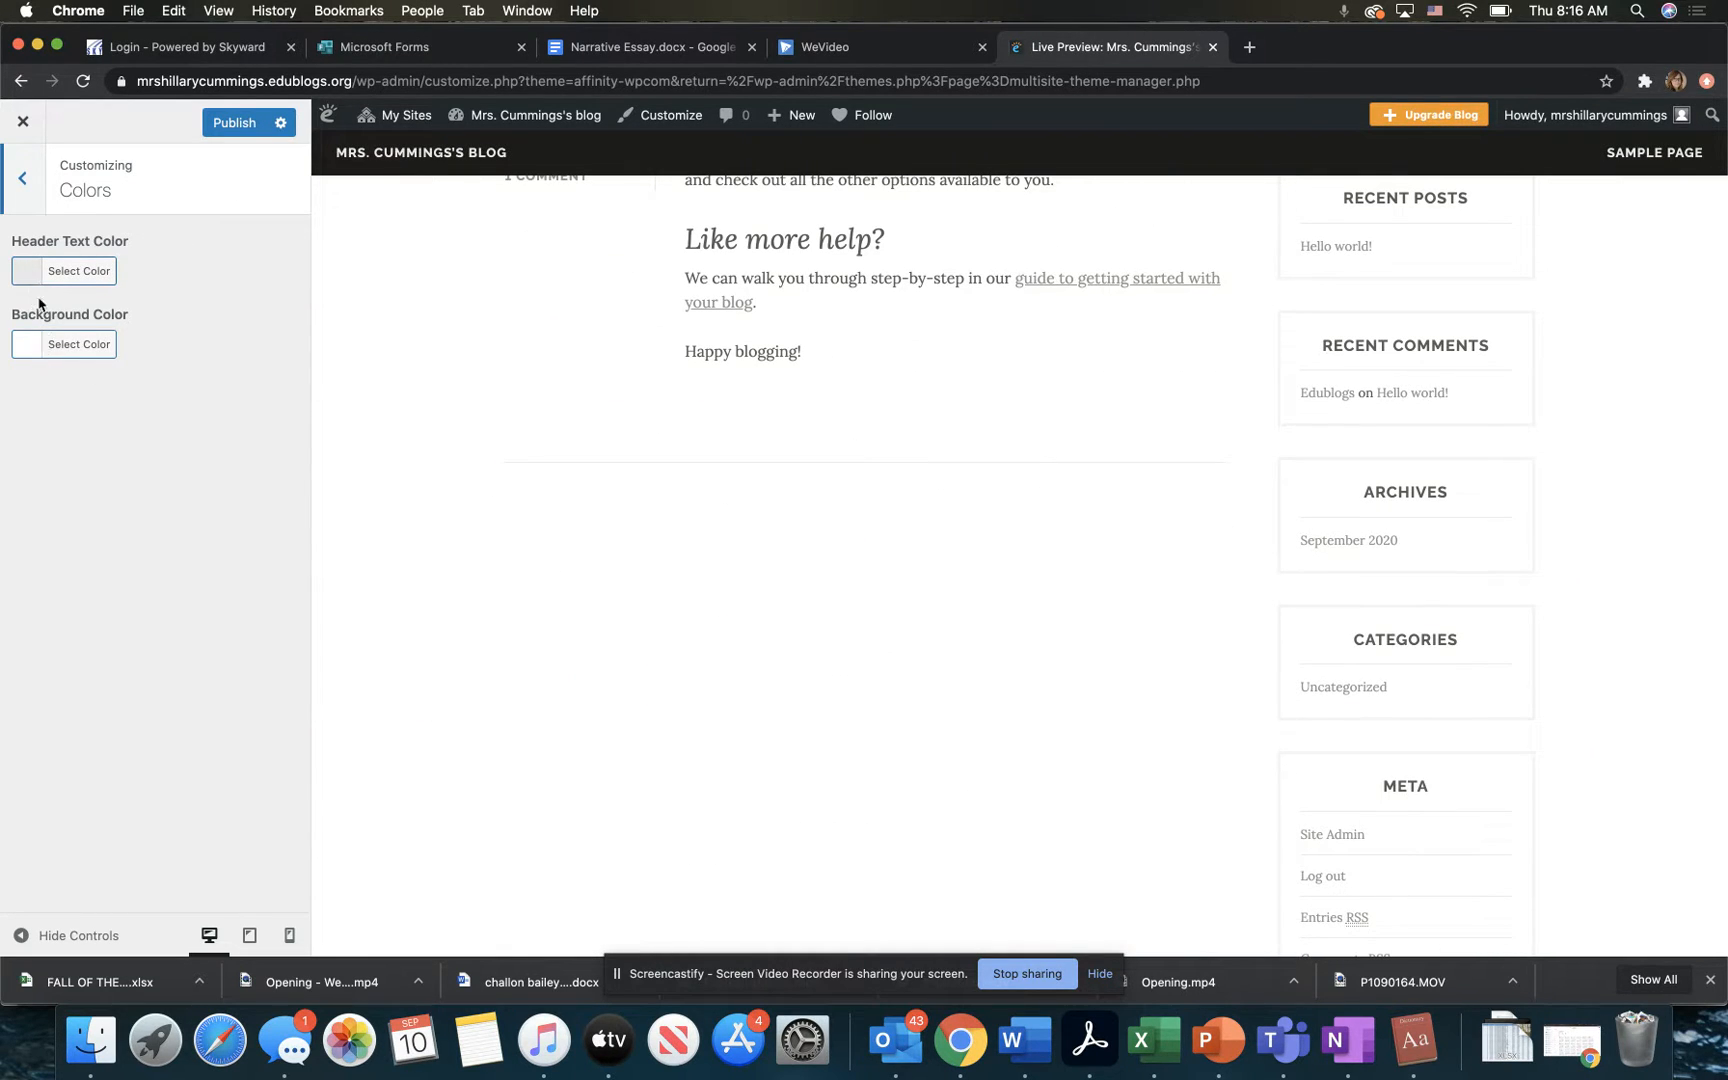
scroll(405, 500, "down", 3)
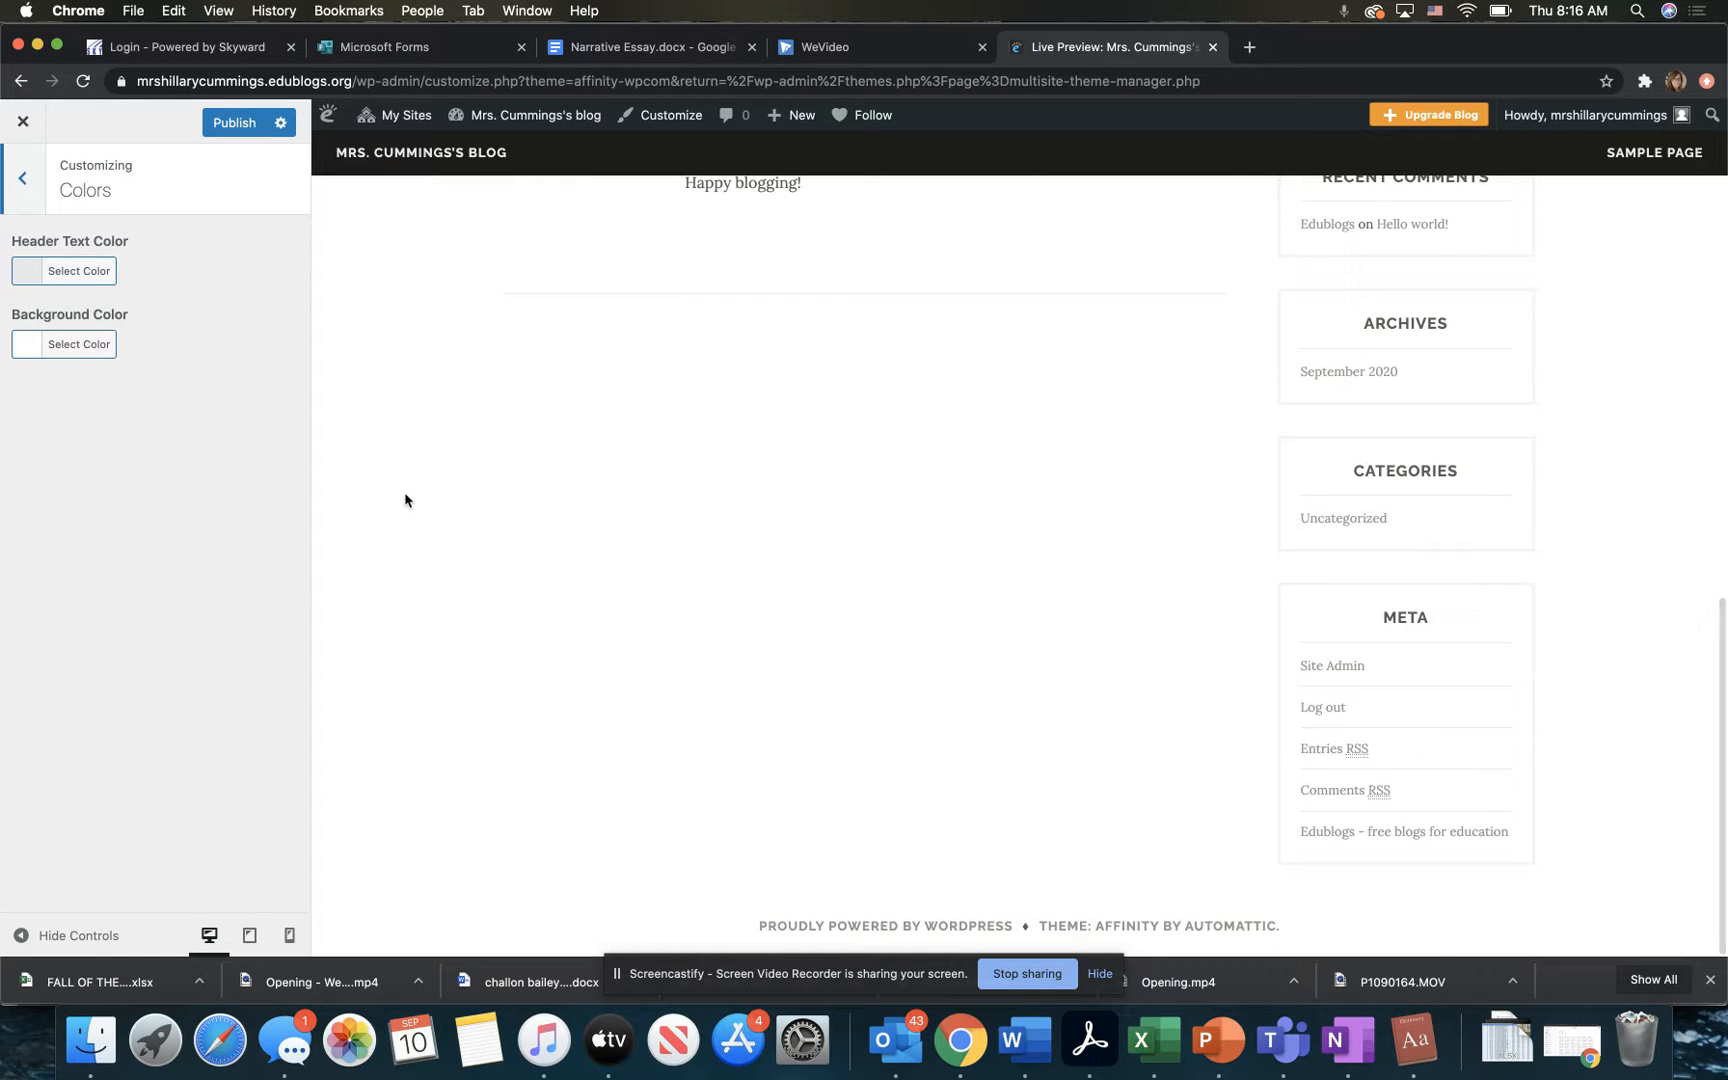
scroll(405, 500, "up", 12)
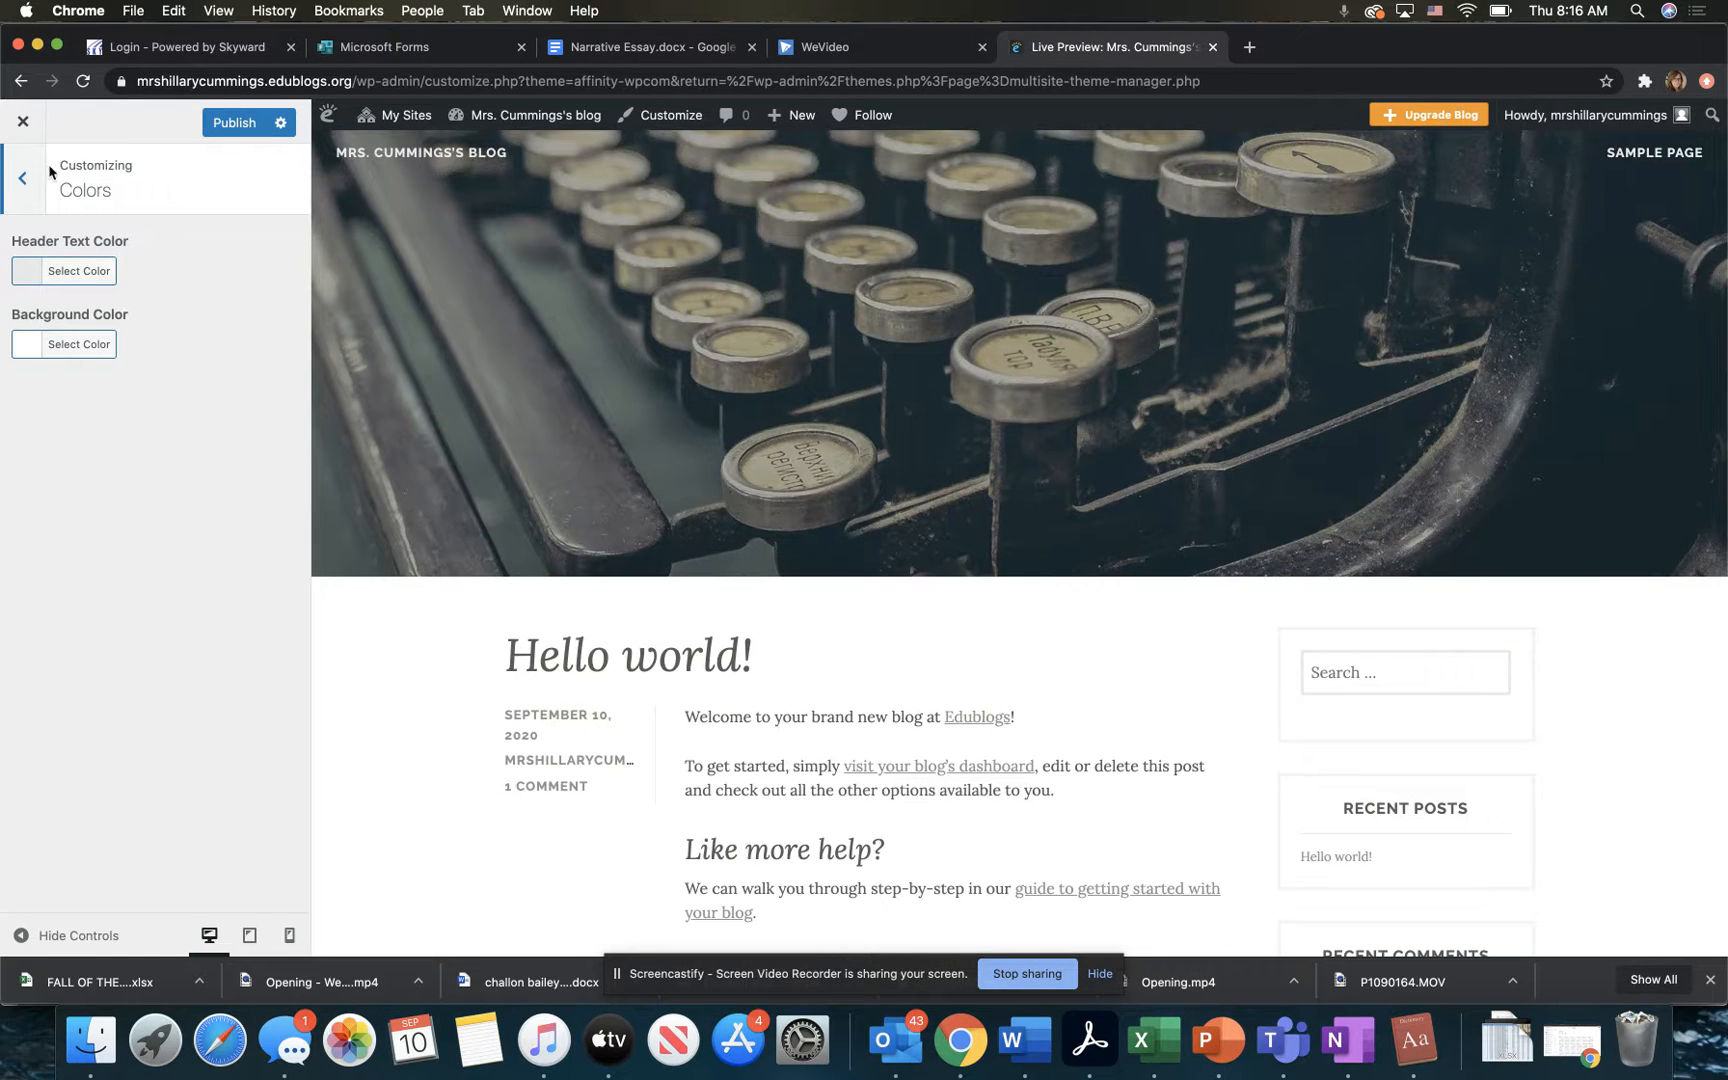
left_click(35, 271)
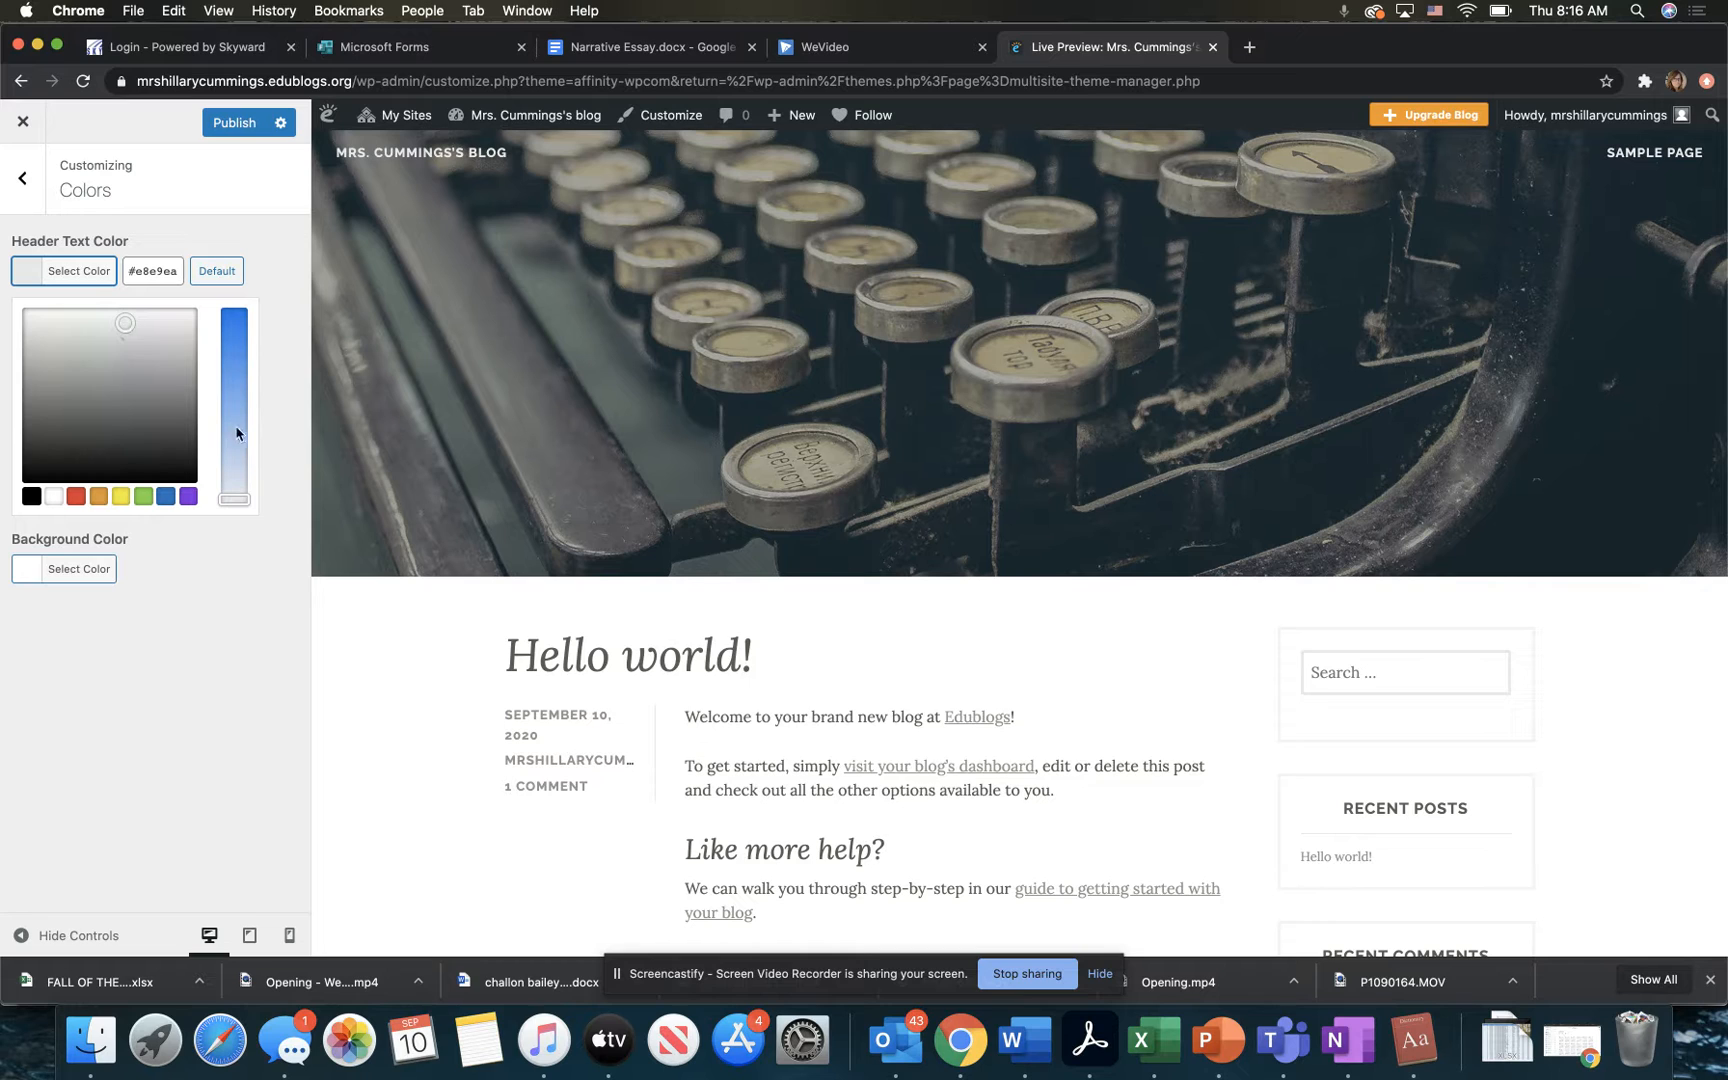
mouse_move(241, 499)
left_mouse_down()
mouse_move(232, 330)
mouse_move(239, 528)
left_mouse_up()
left_click(239, 528)
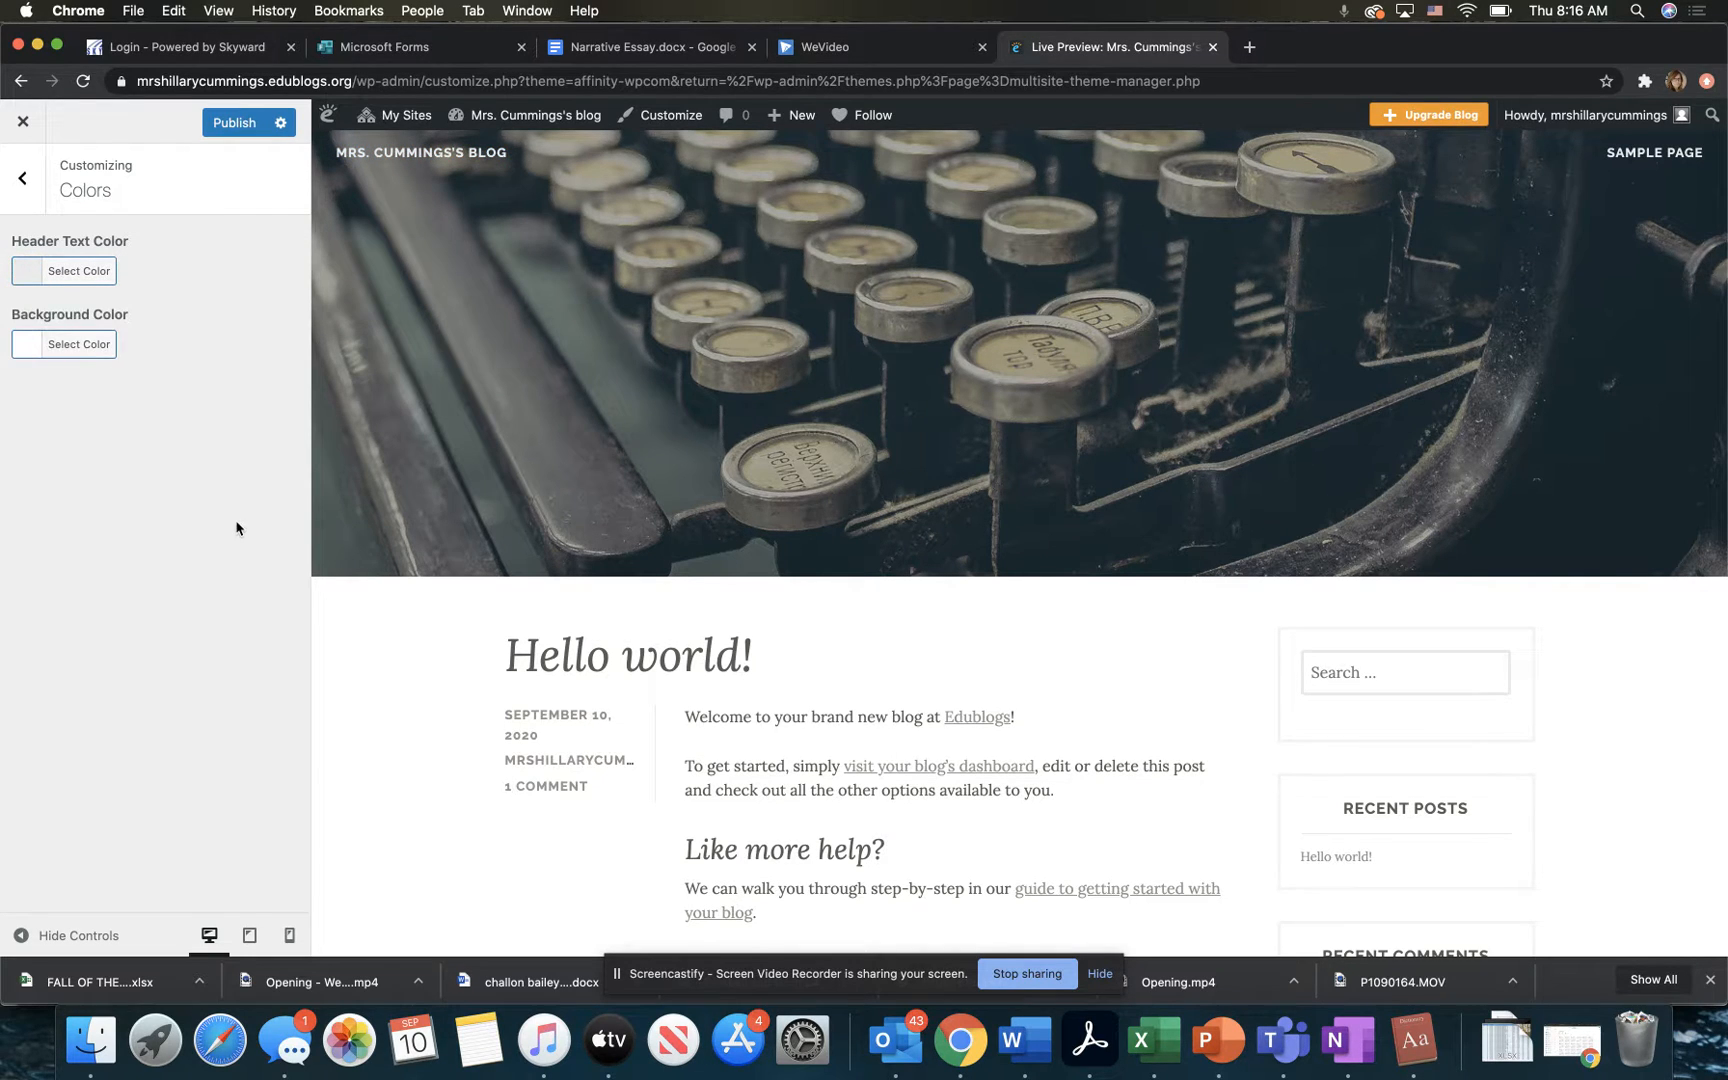
left_click(15, 183)
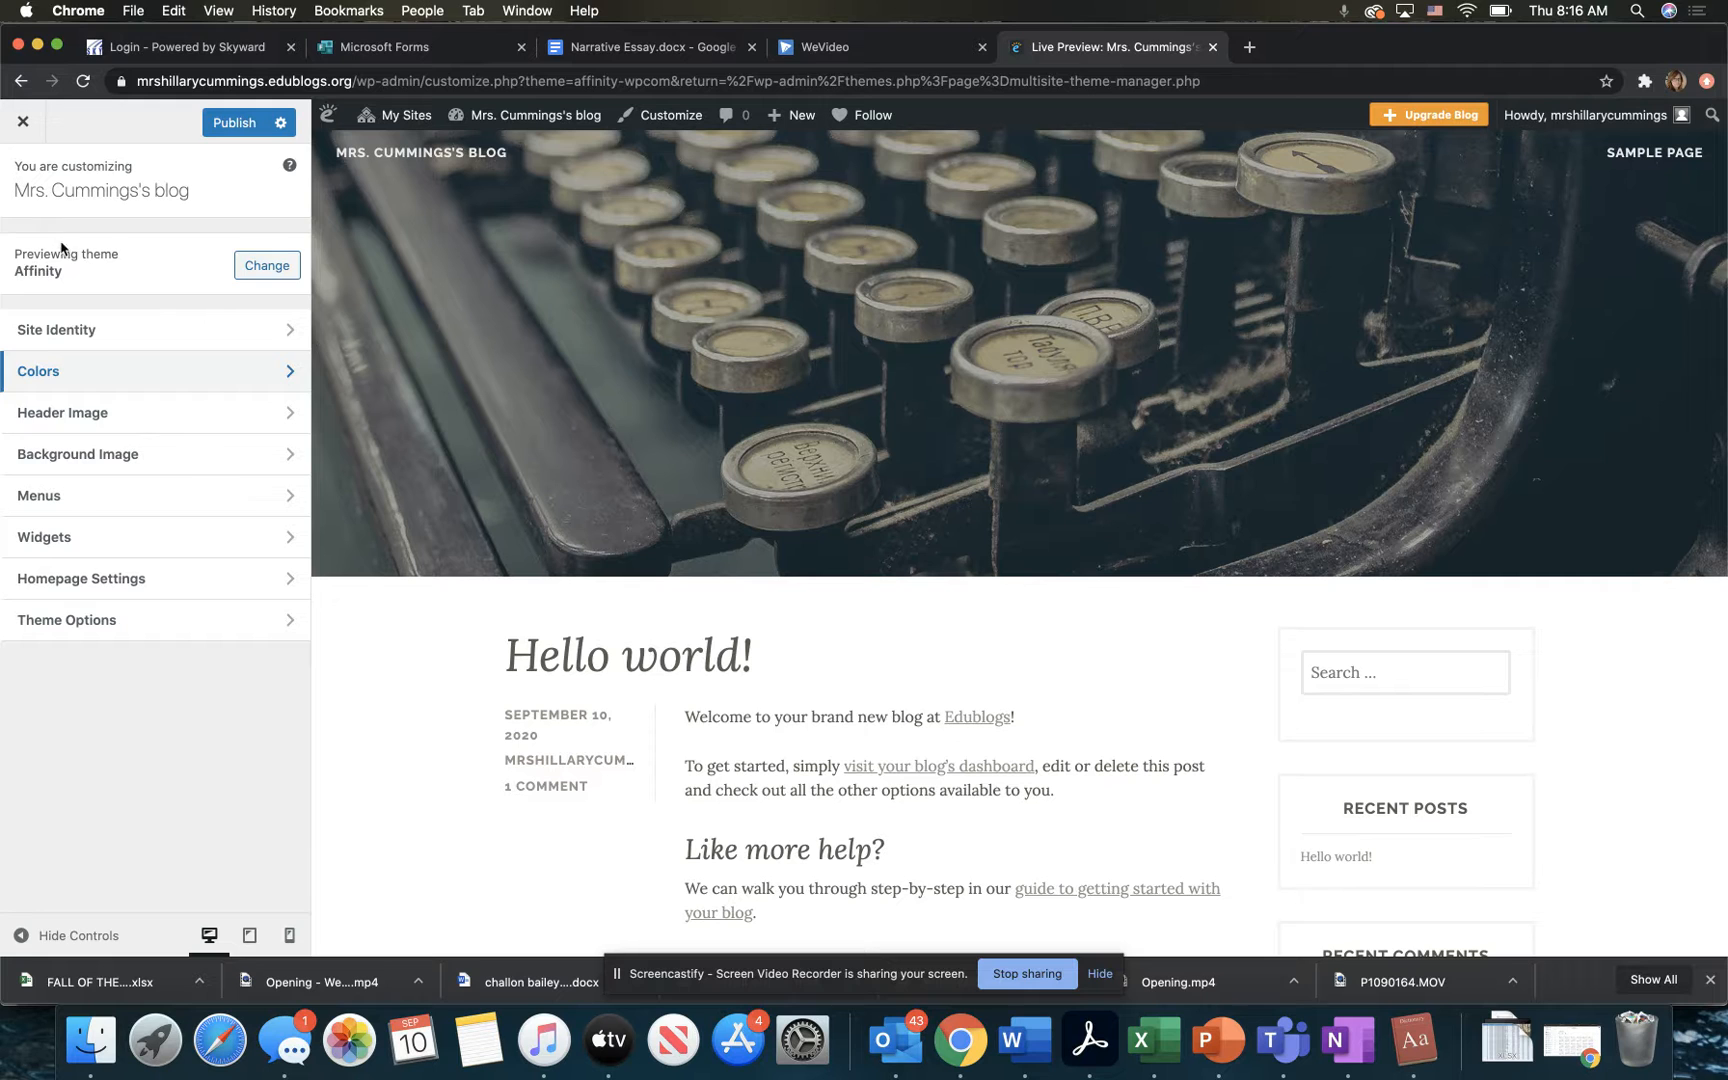
Step: Set the suggested vintage camera photo as the blog's header image
left_click(122, 418)
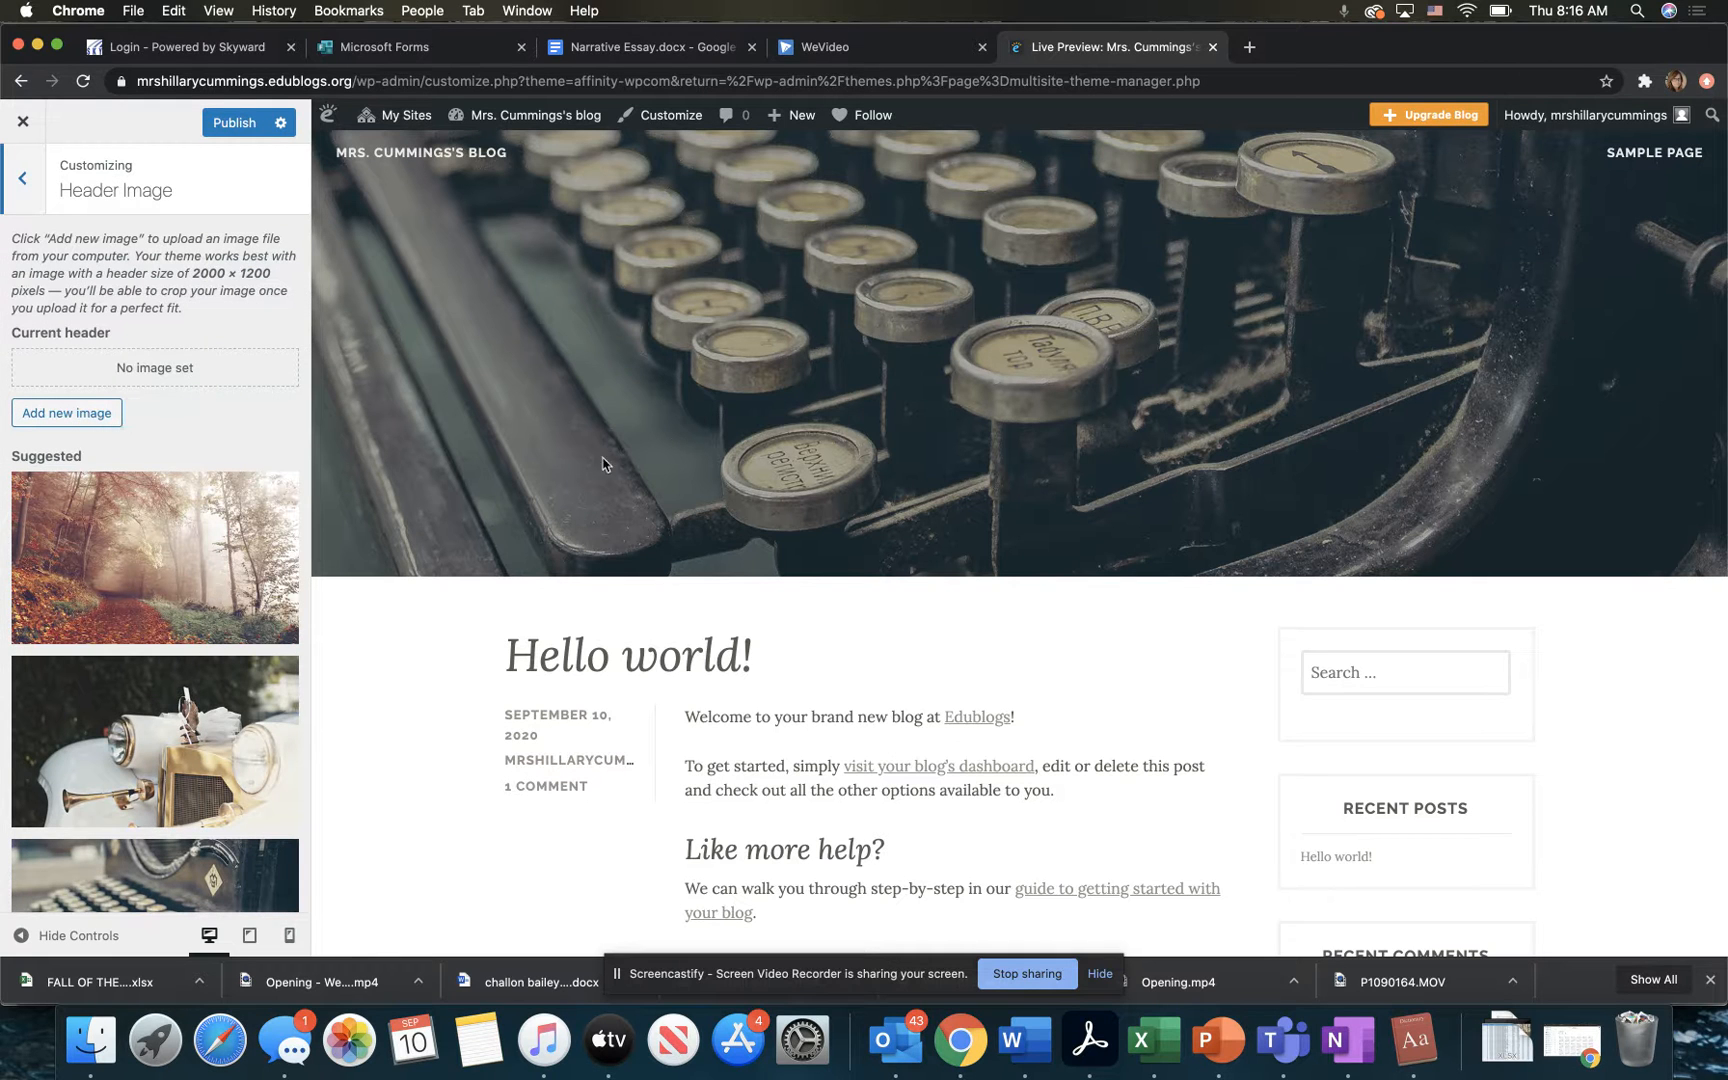
scroll(703, 430, "down", 3)
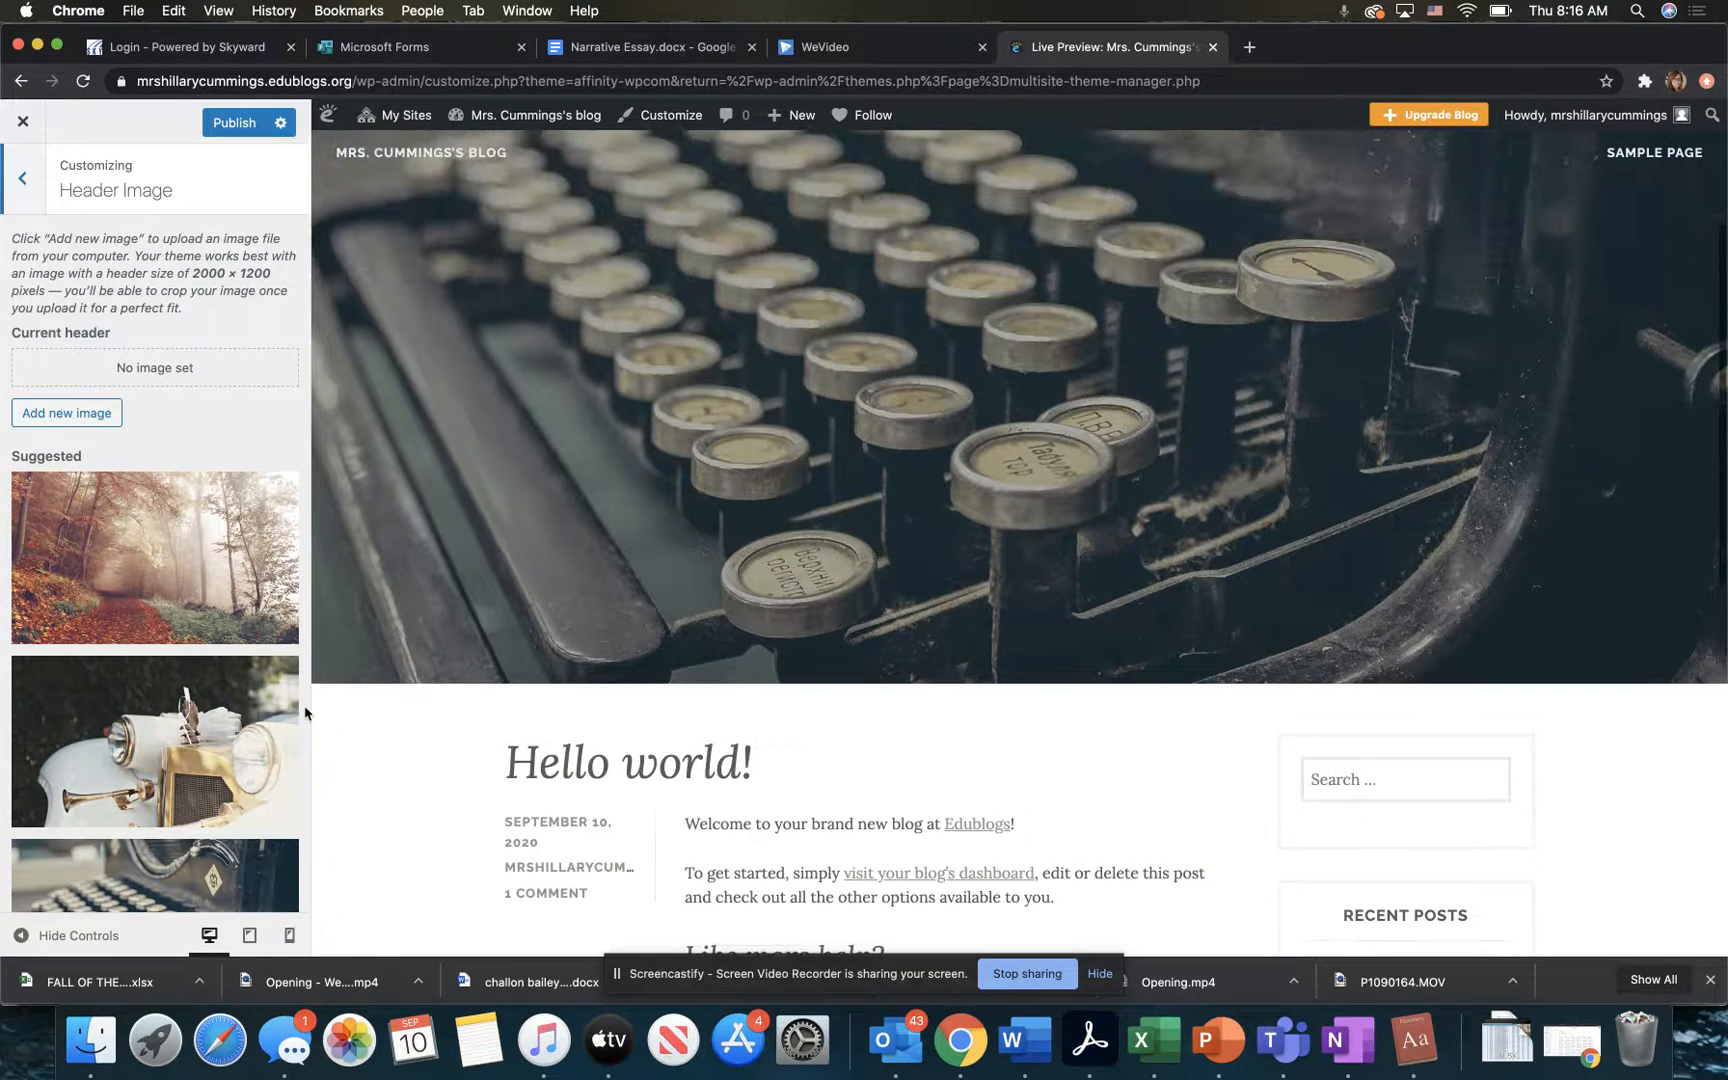
scroll(305, 712, "down", 5)
scroll(305, 712, "down", 2)
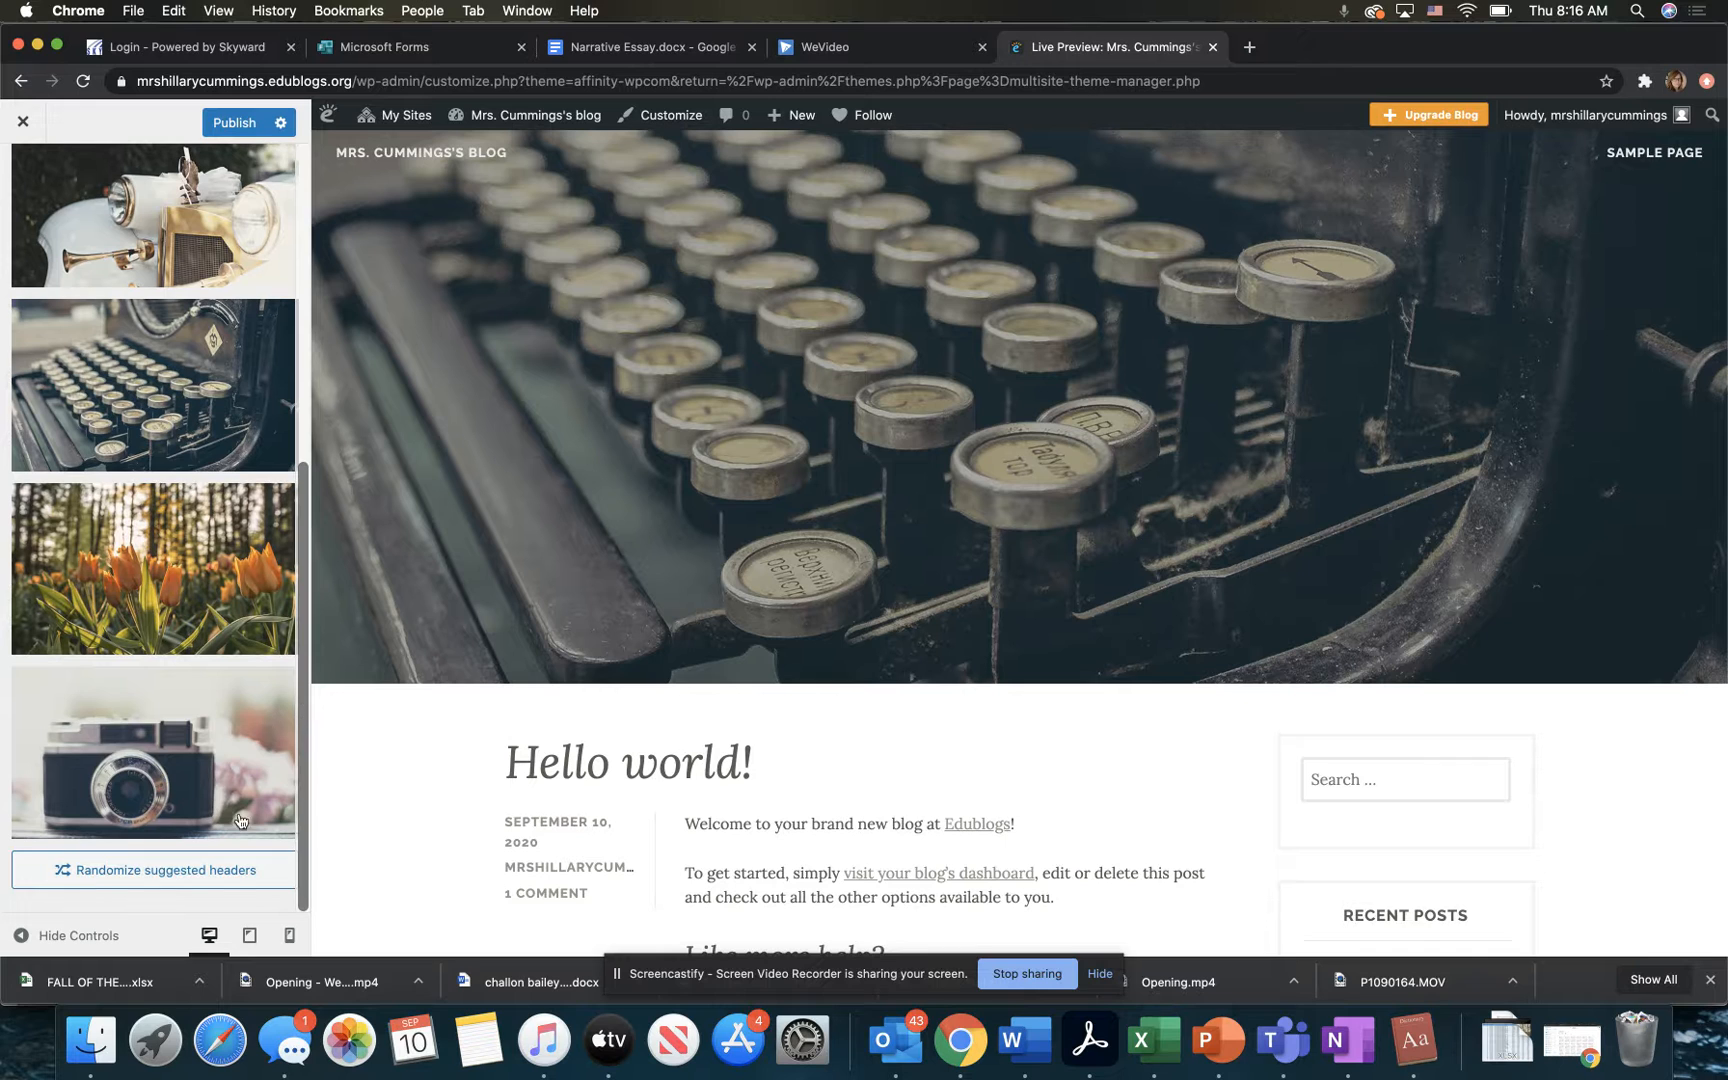
left_click(193, 780)
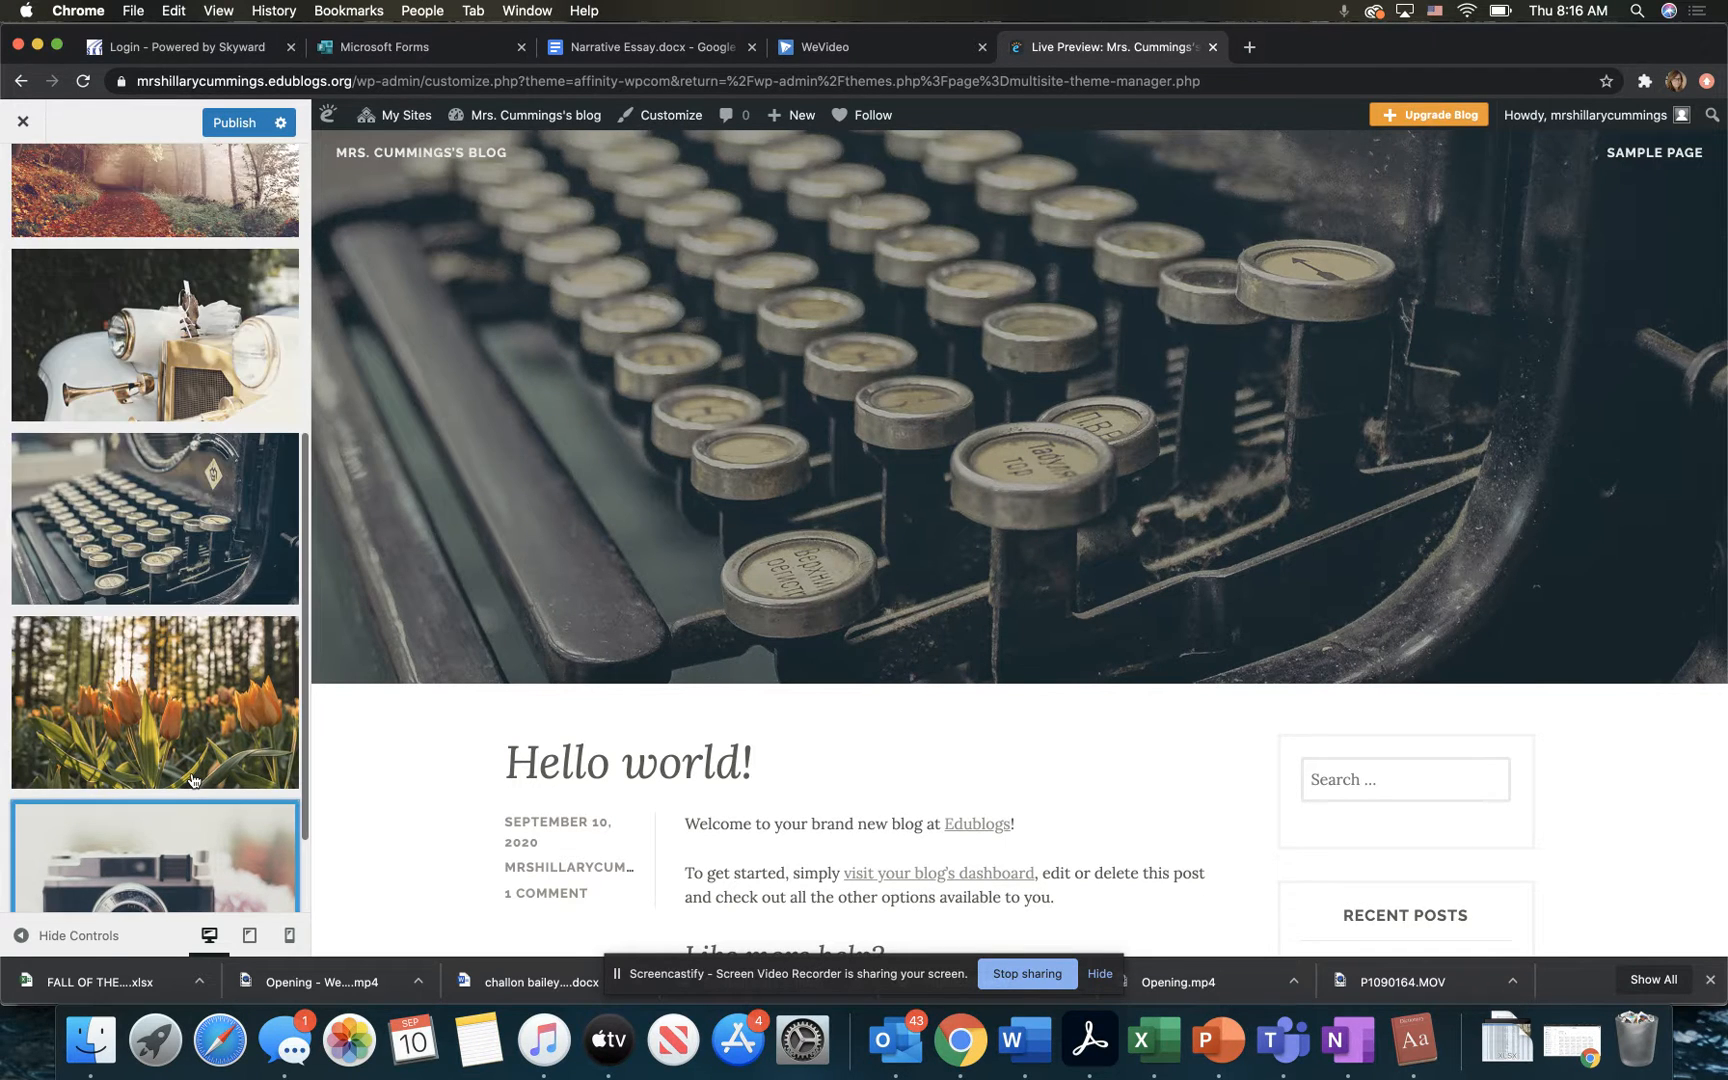
scroll(145, 590, "up", 10)
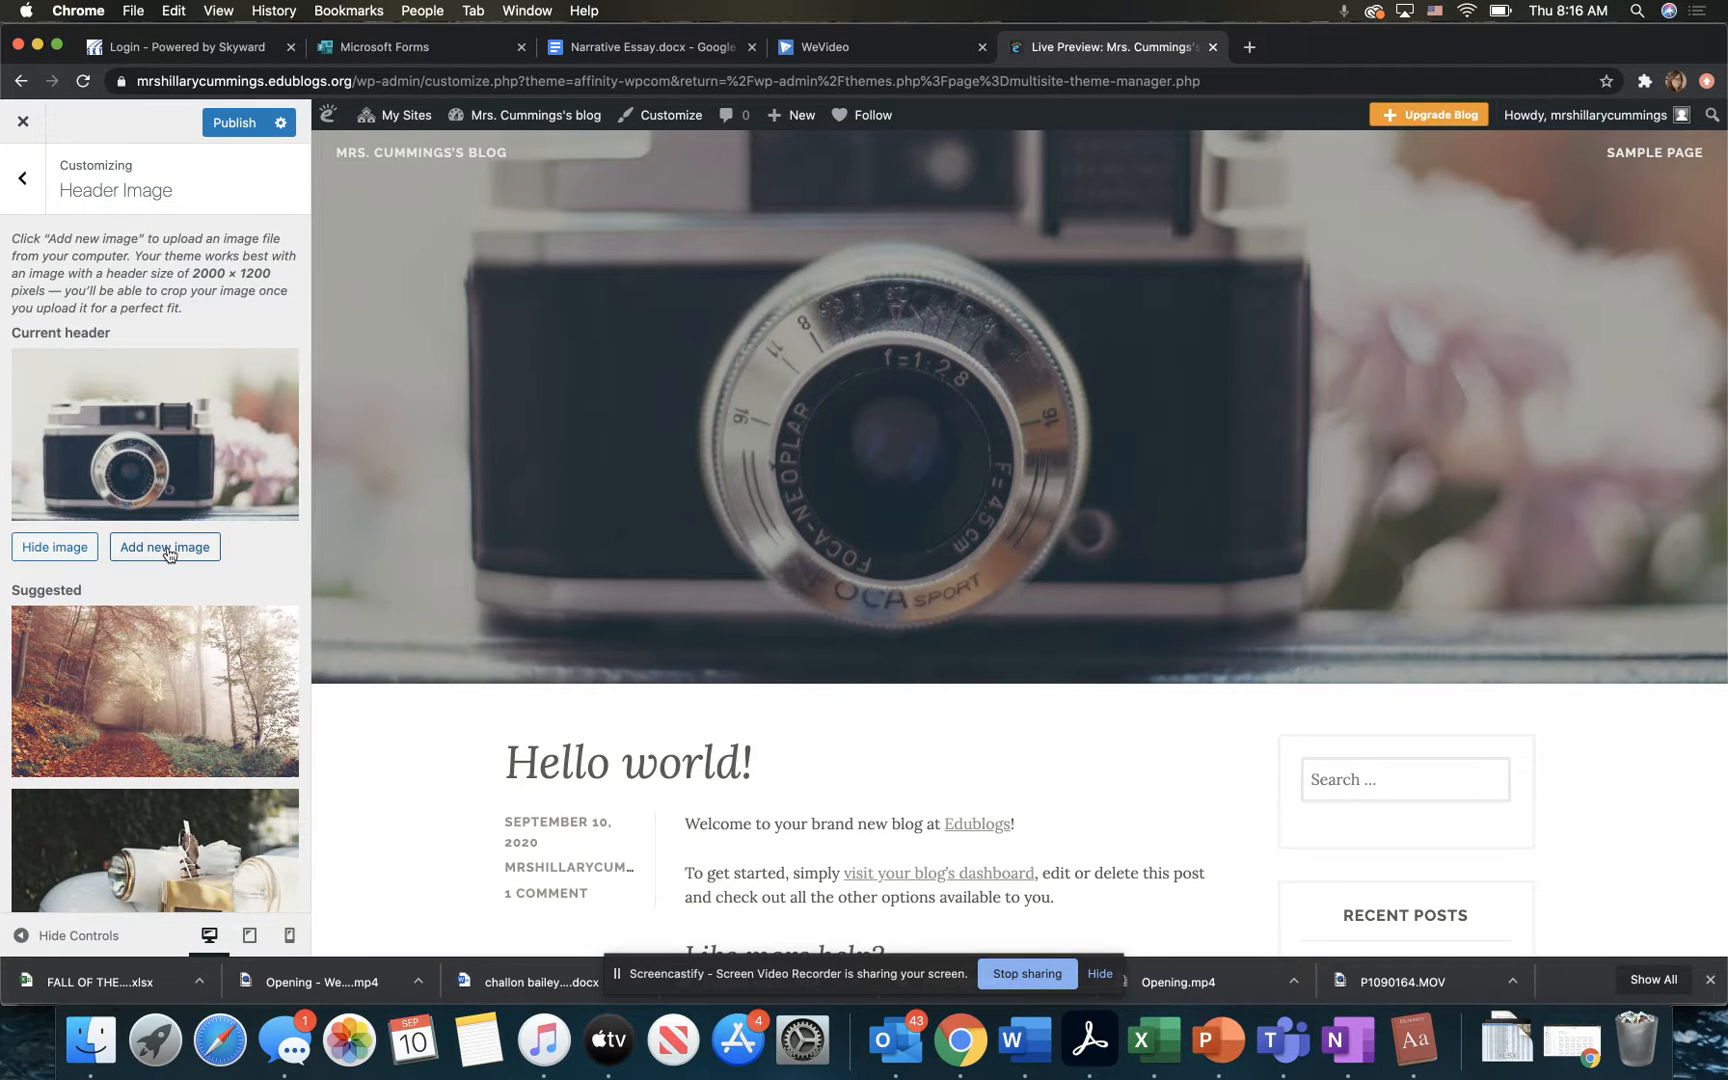
Step: Start adding a new header image, look through the Downloads folder for a suitable picture and cancel the file selection
left_click(166, 549)
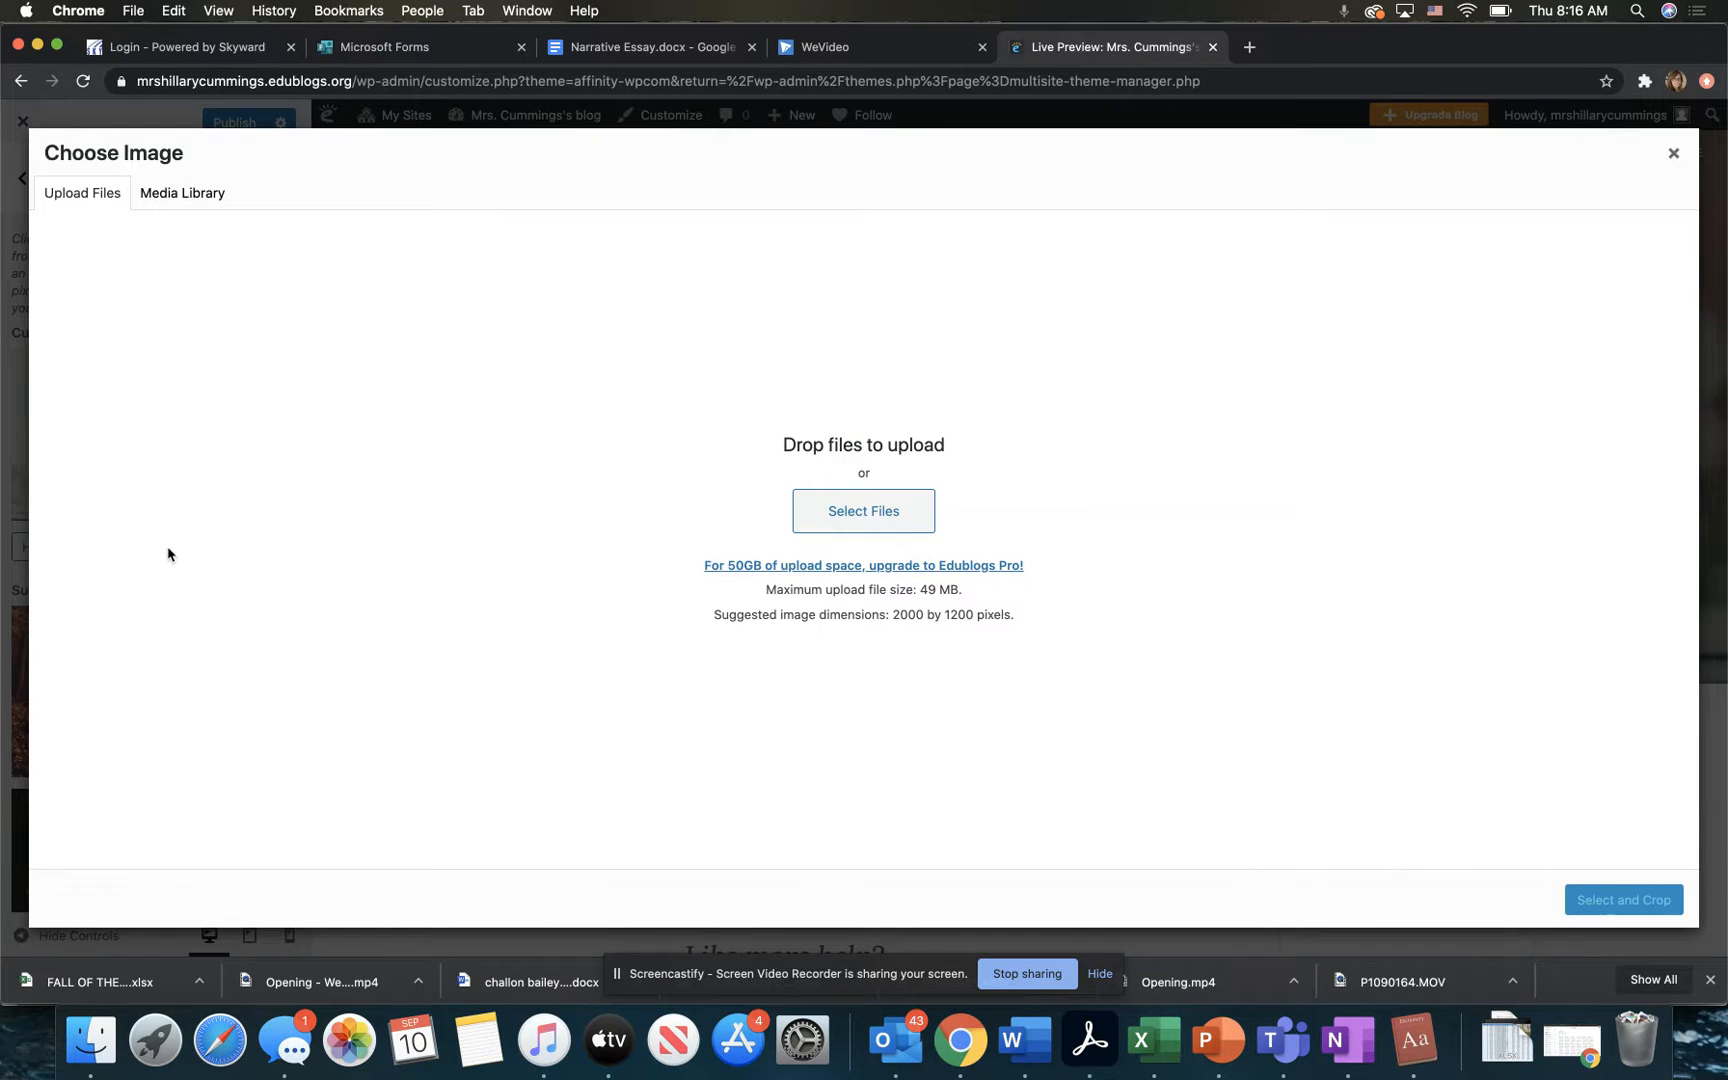
left_click(851, 511)
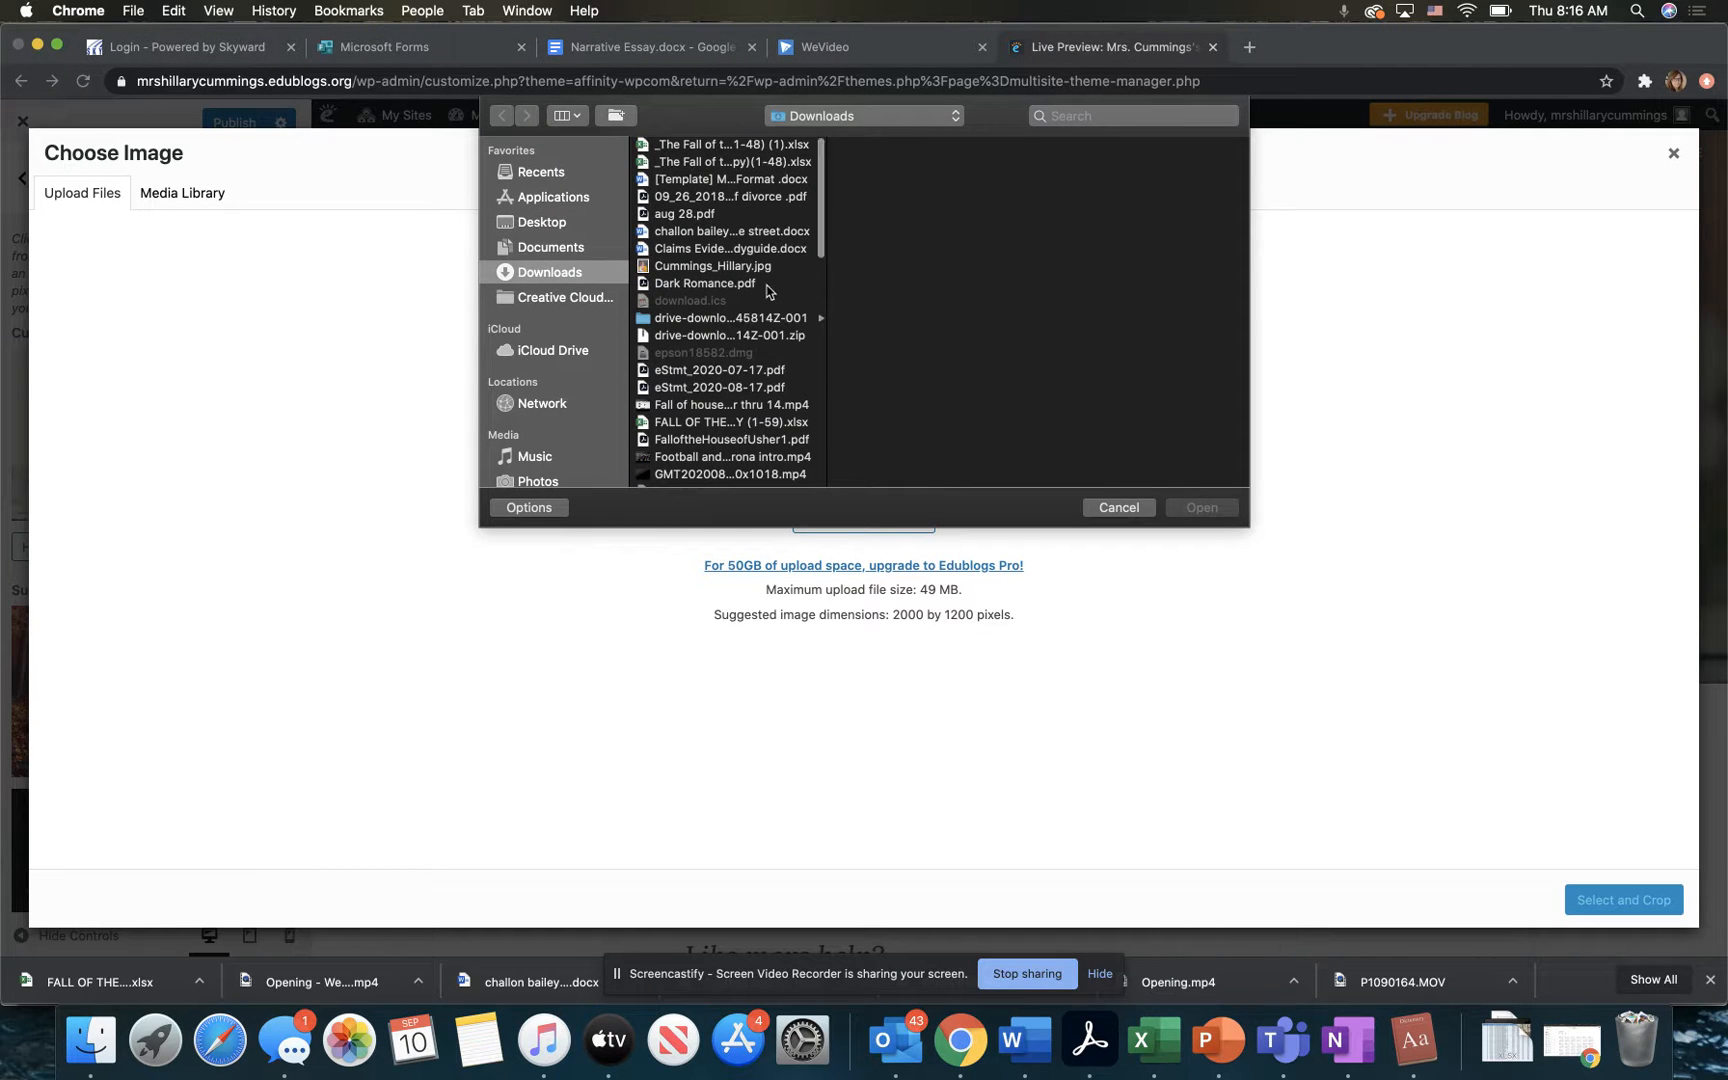
scroll(767, 291, "down", 10)
scroll(767, 291, "down", 3)
scroll(767, 291, "down", 12)
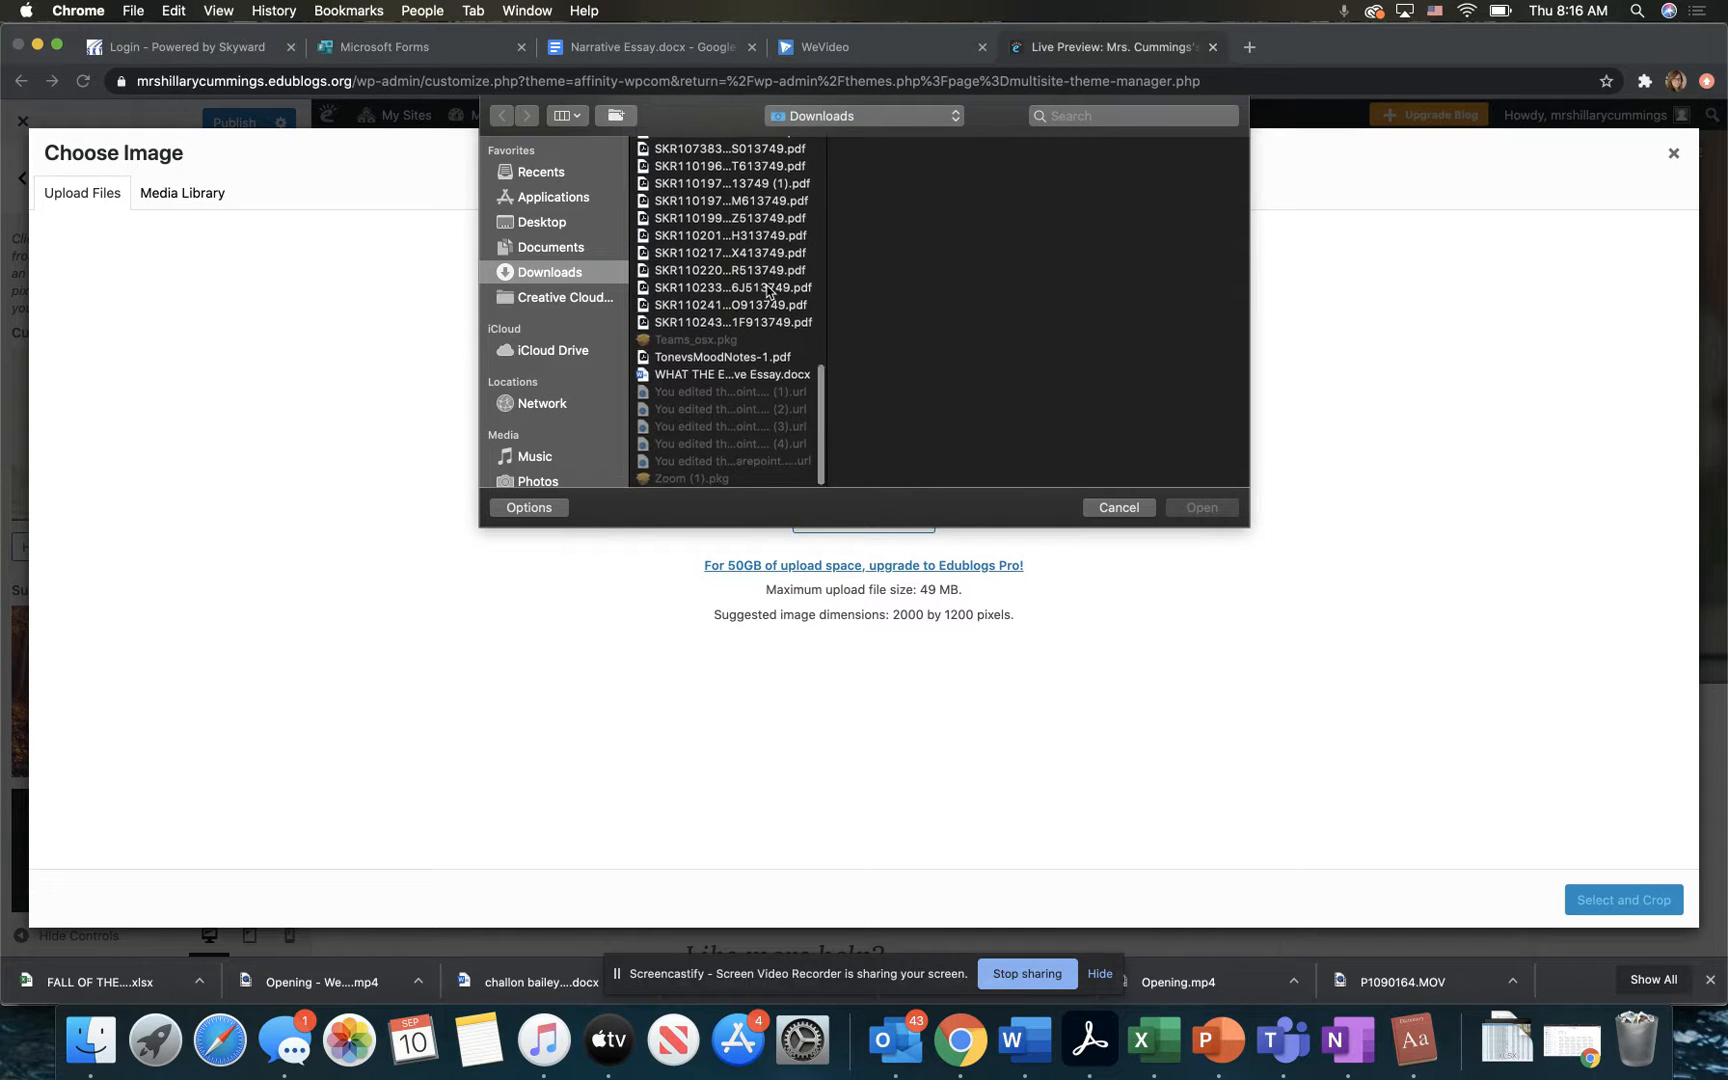
scroll(767, 291, "up", 20)
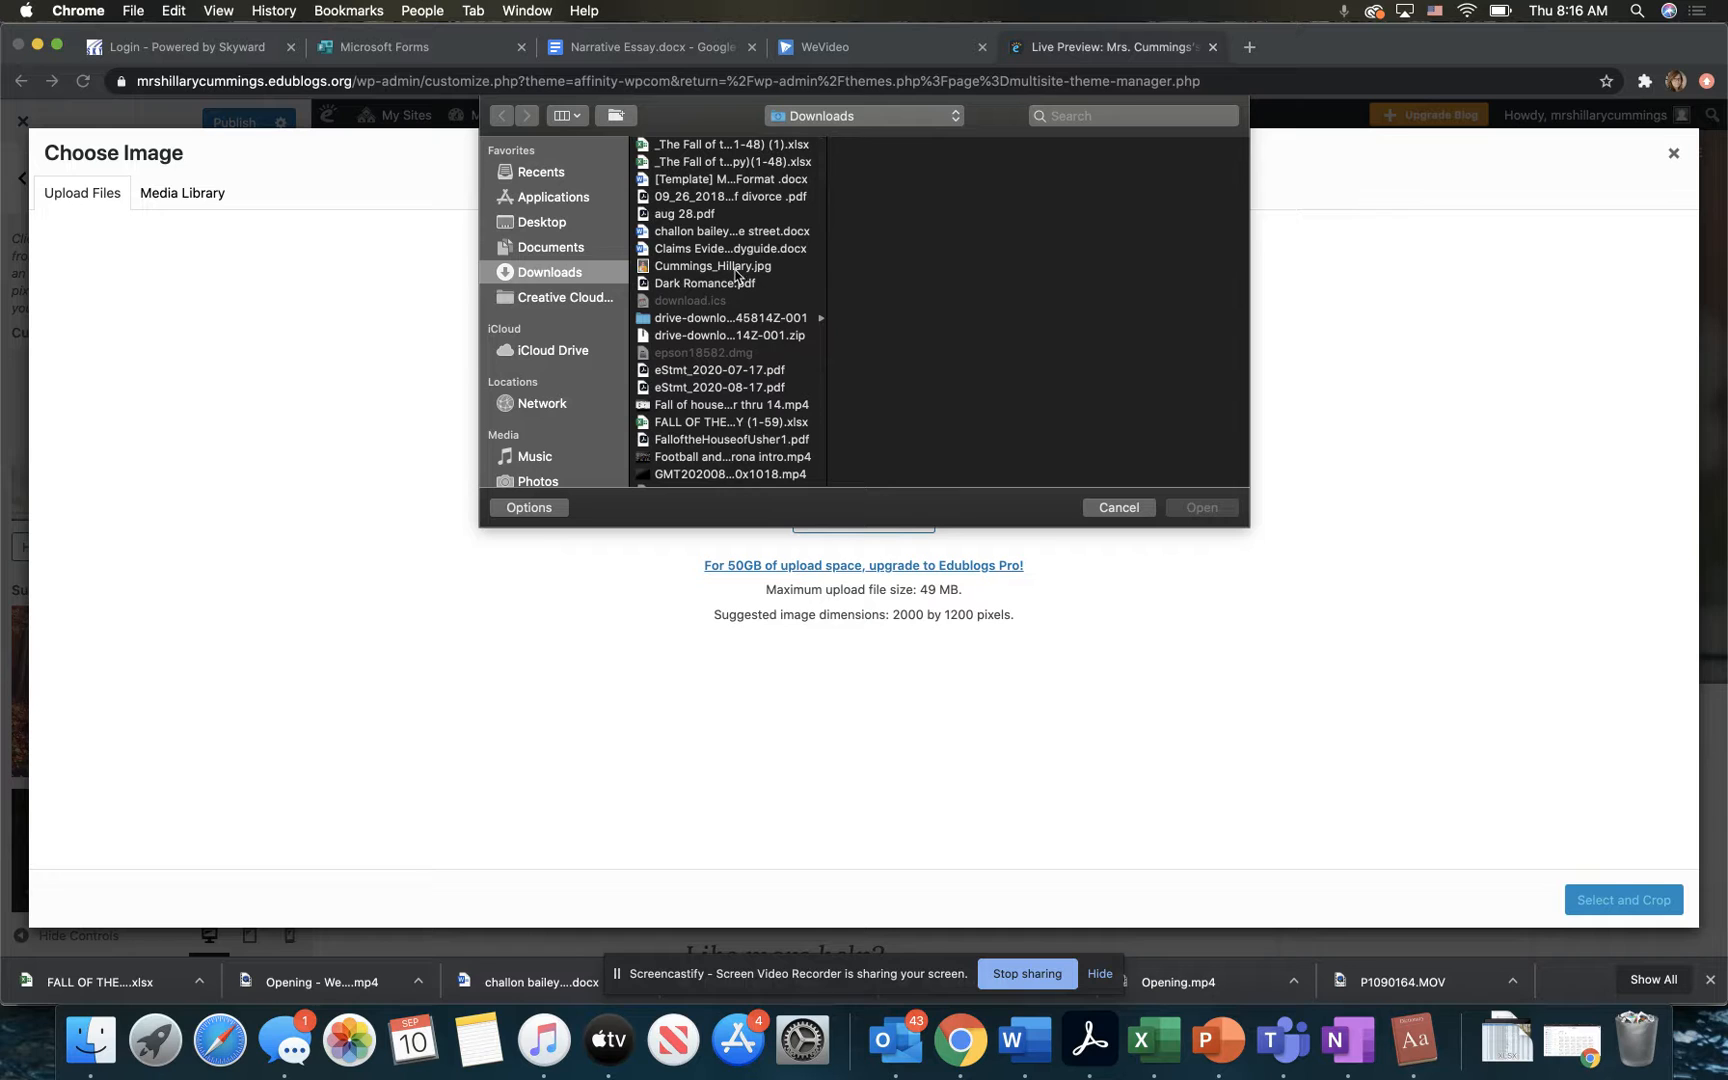
left_click(735, 267)
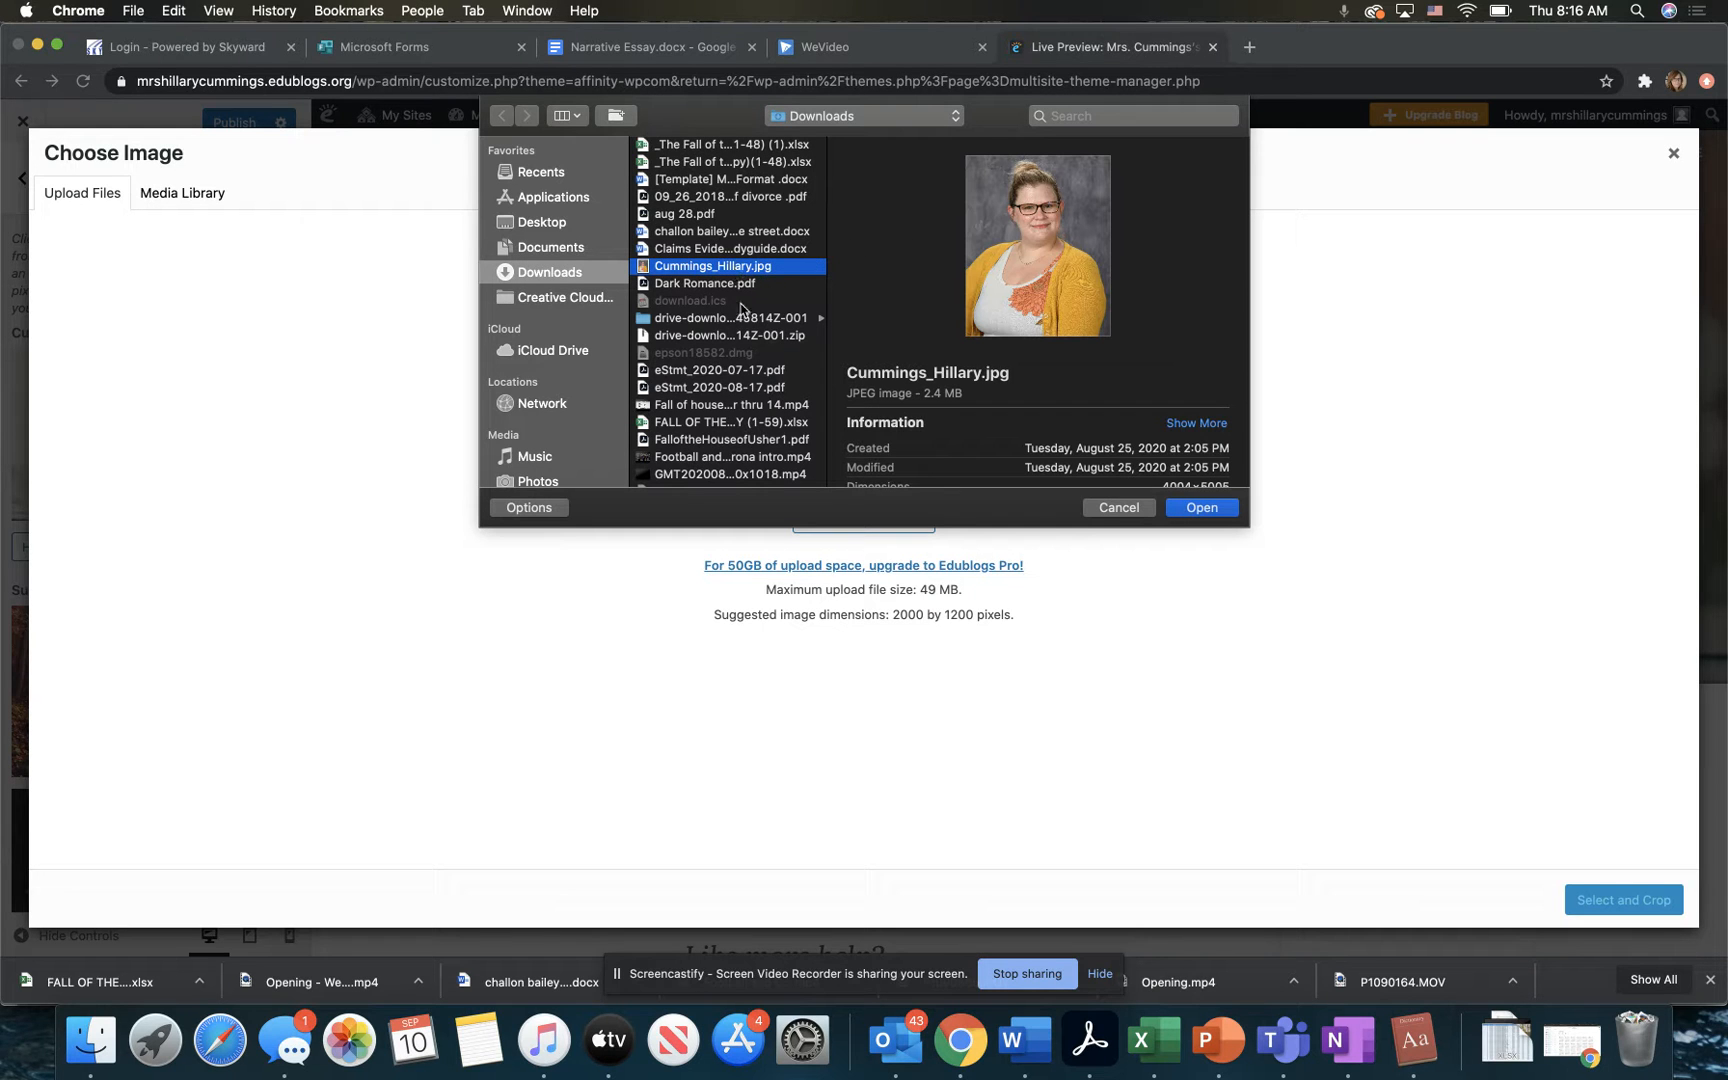
scroll(716, 343, "down", 2)
scroll(716, 343, "down", 2)
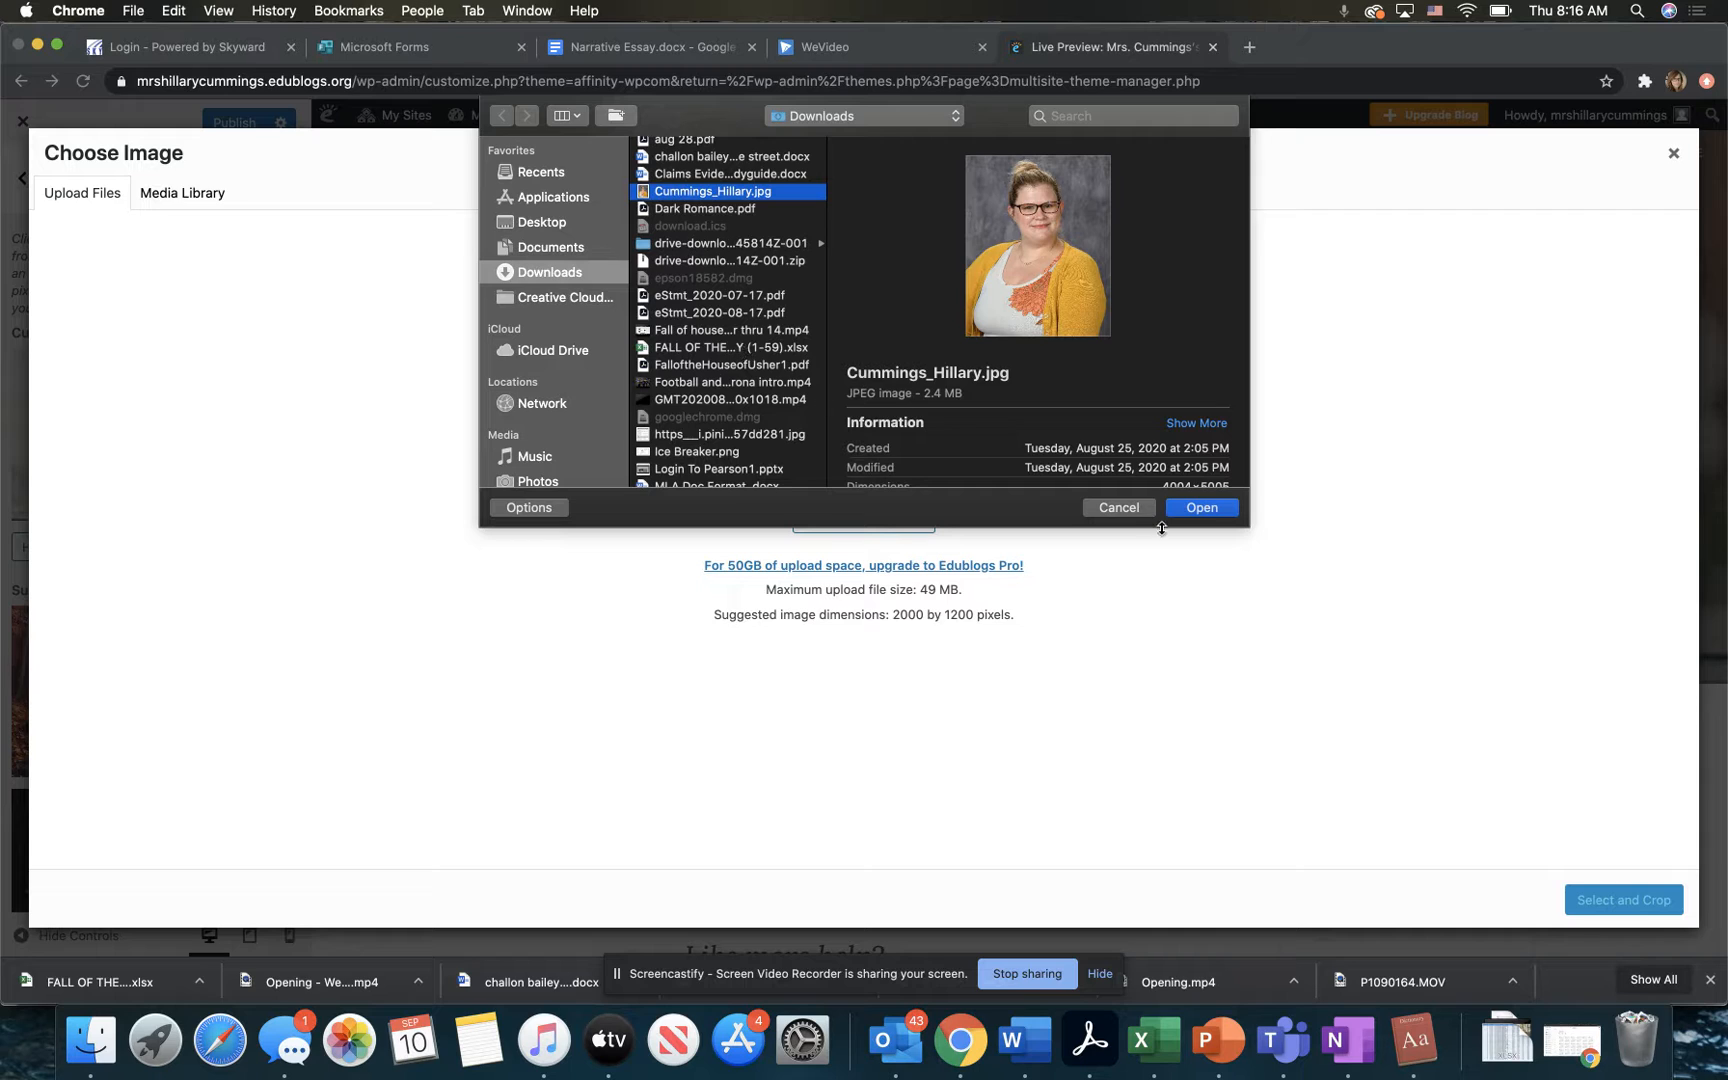
left_click(1119, 508)
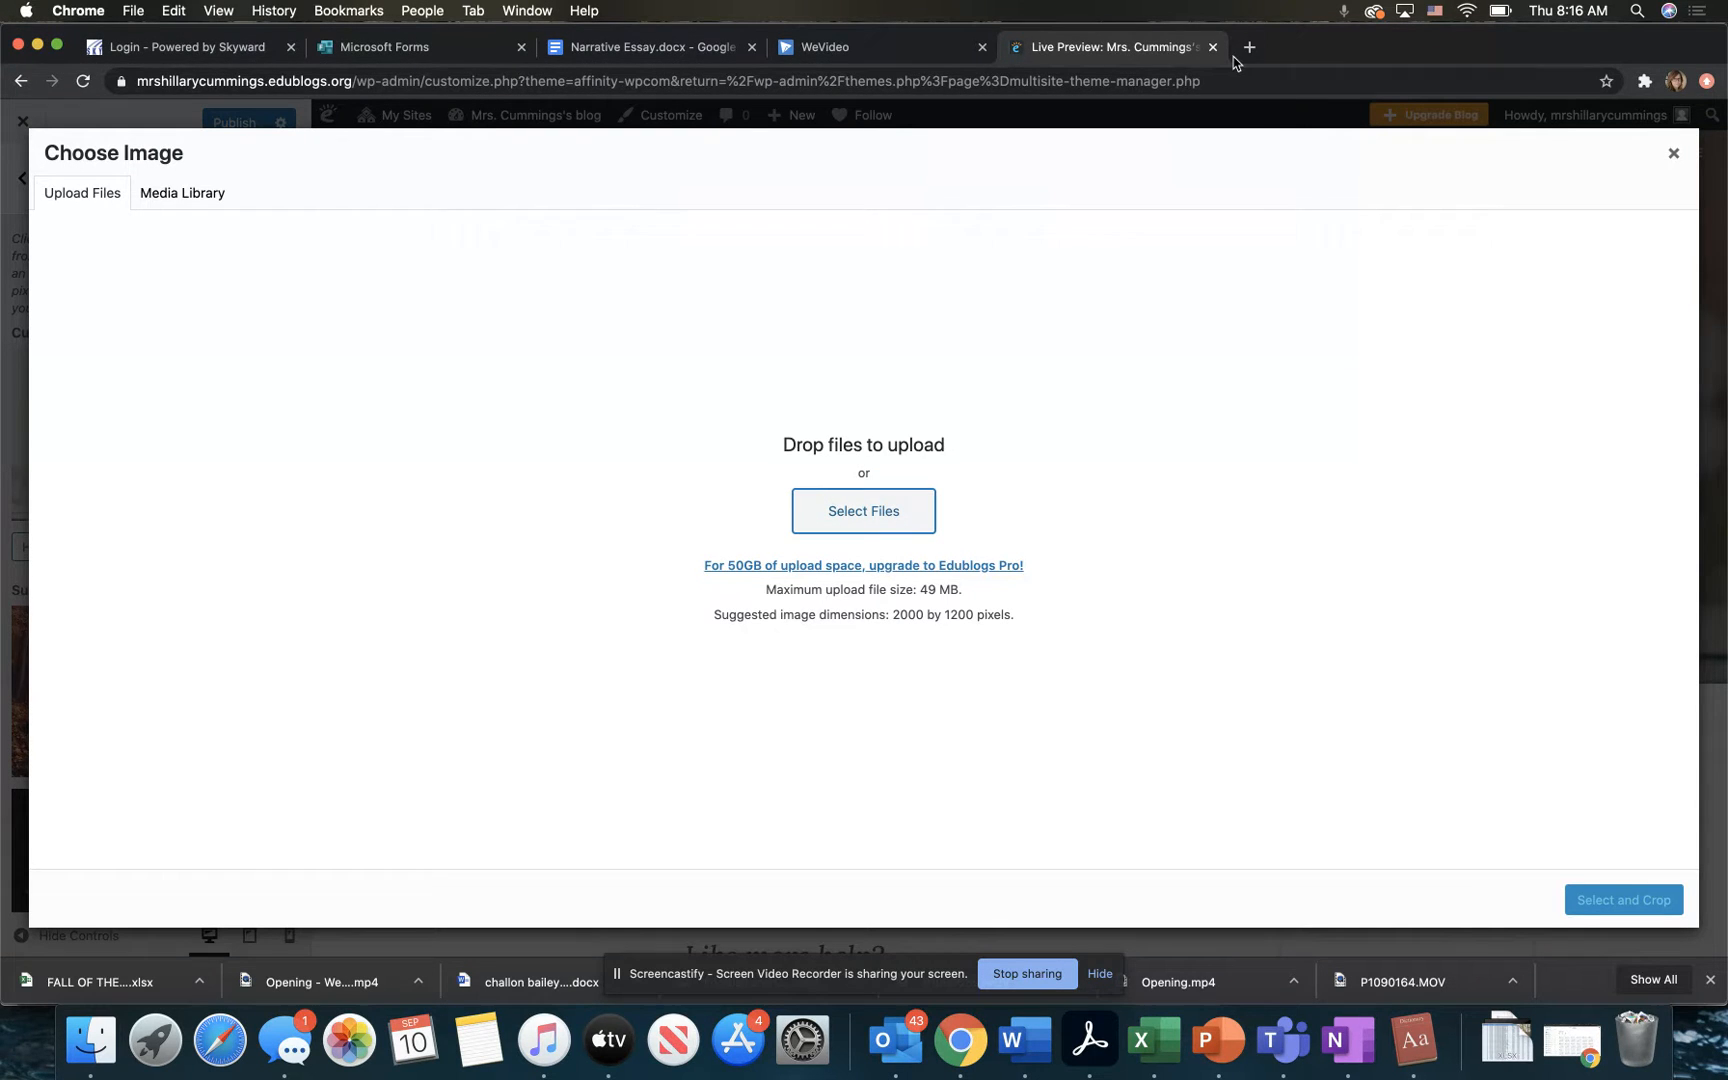
Step: Search Google in a new browser tab for Ocean Trash and show the image results
left_click(1249, 47)
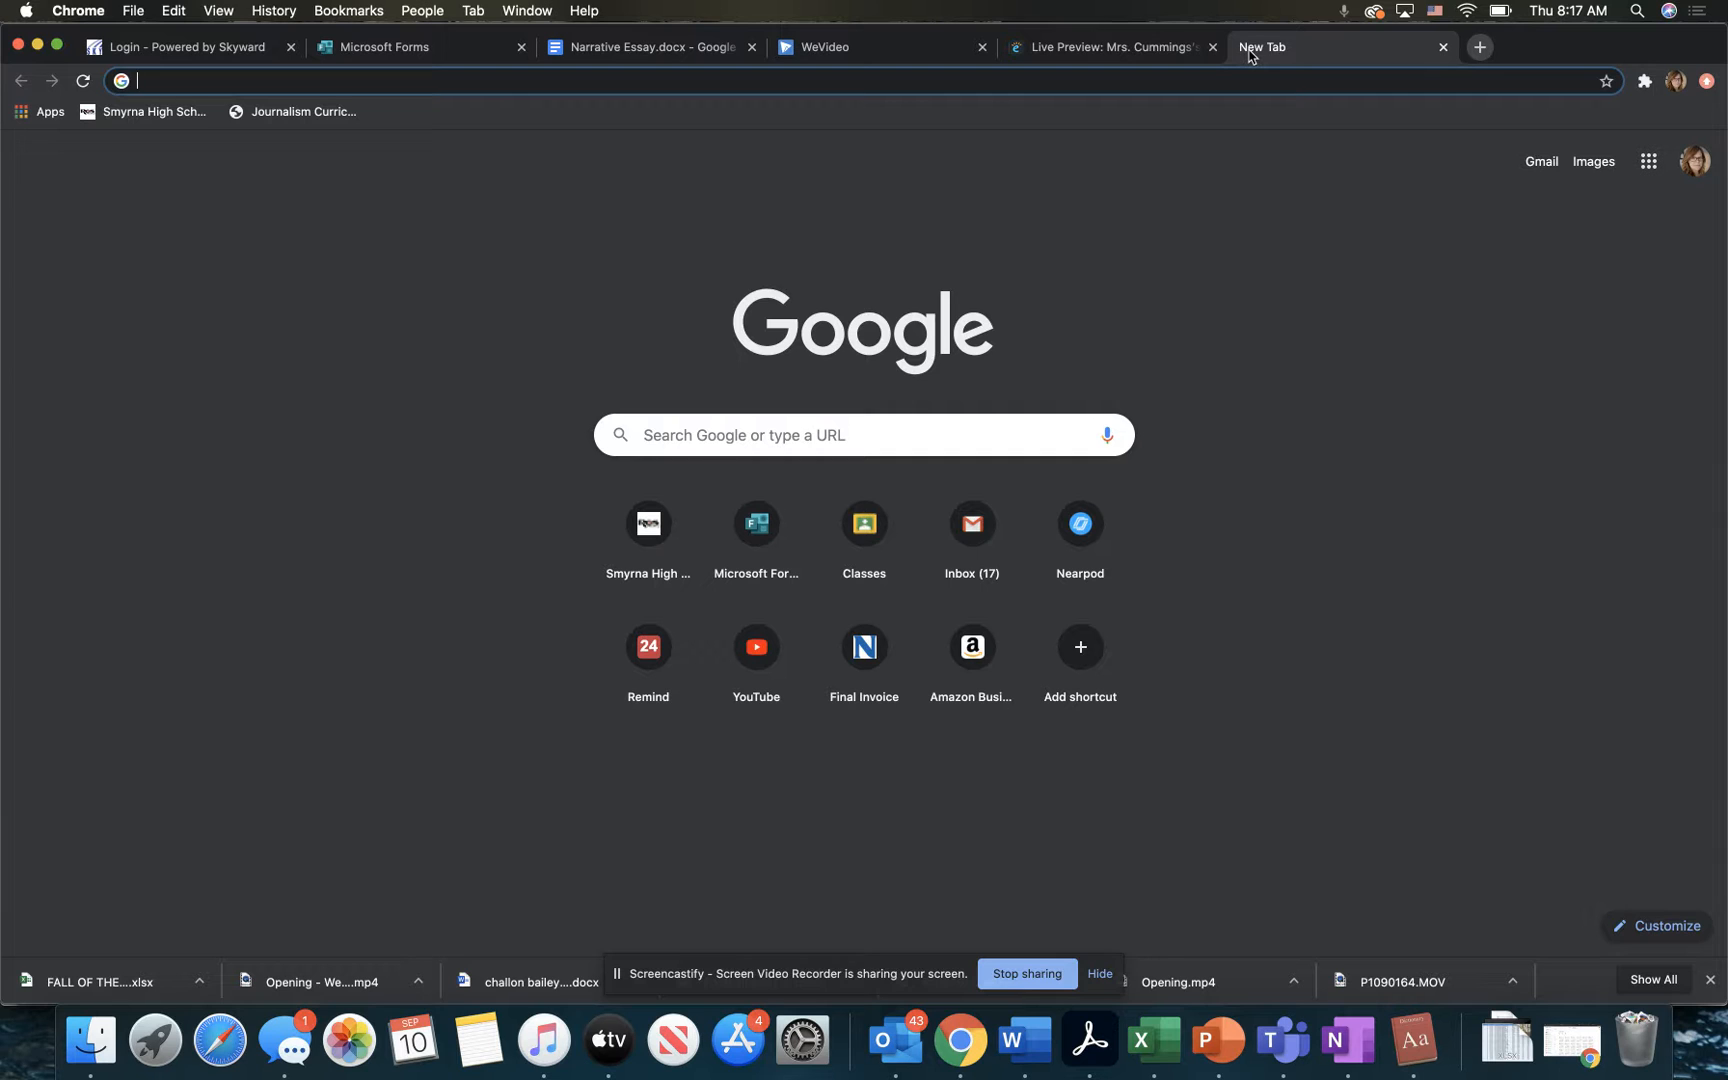
type("Ocea")
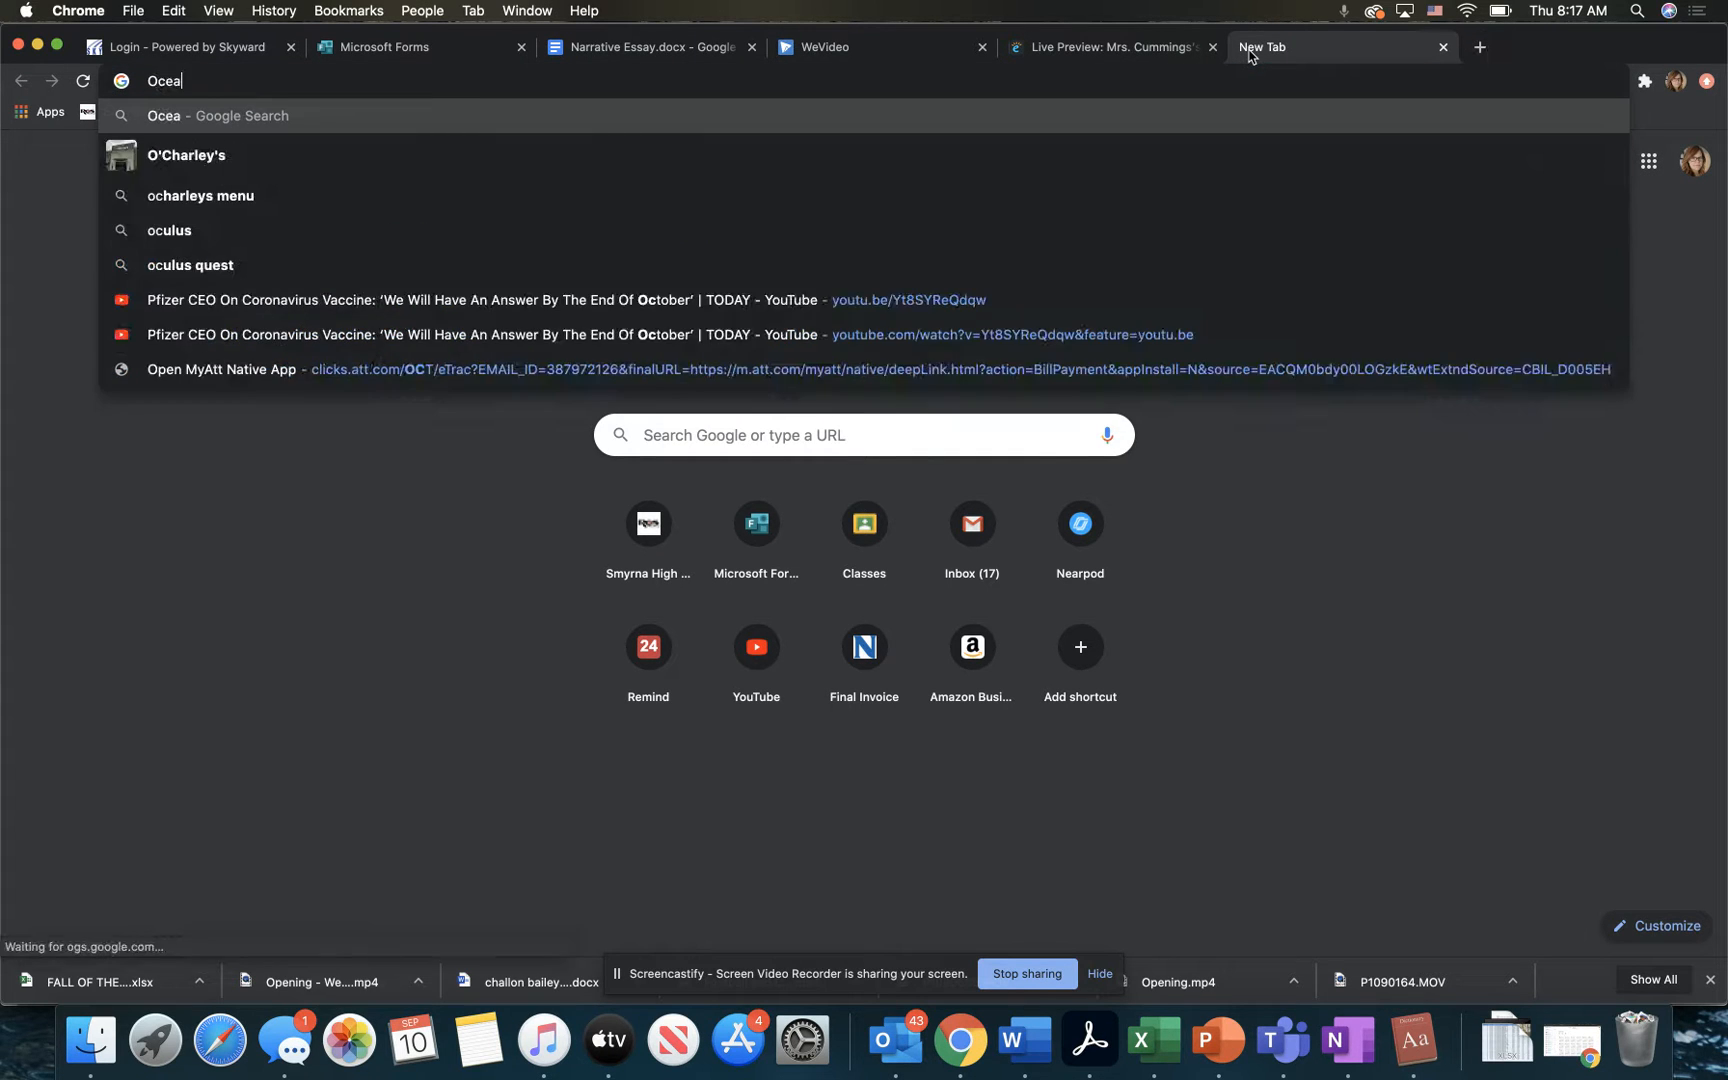
type("n Trash")
key("Return")
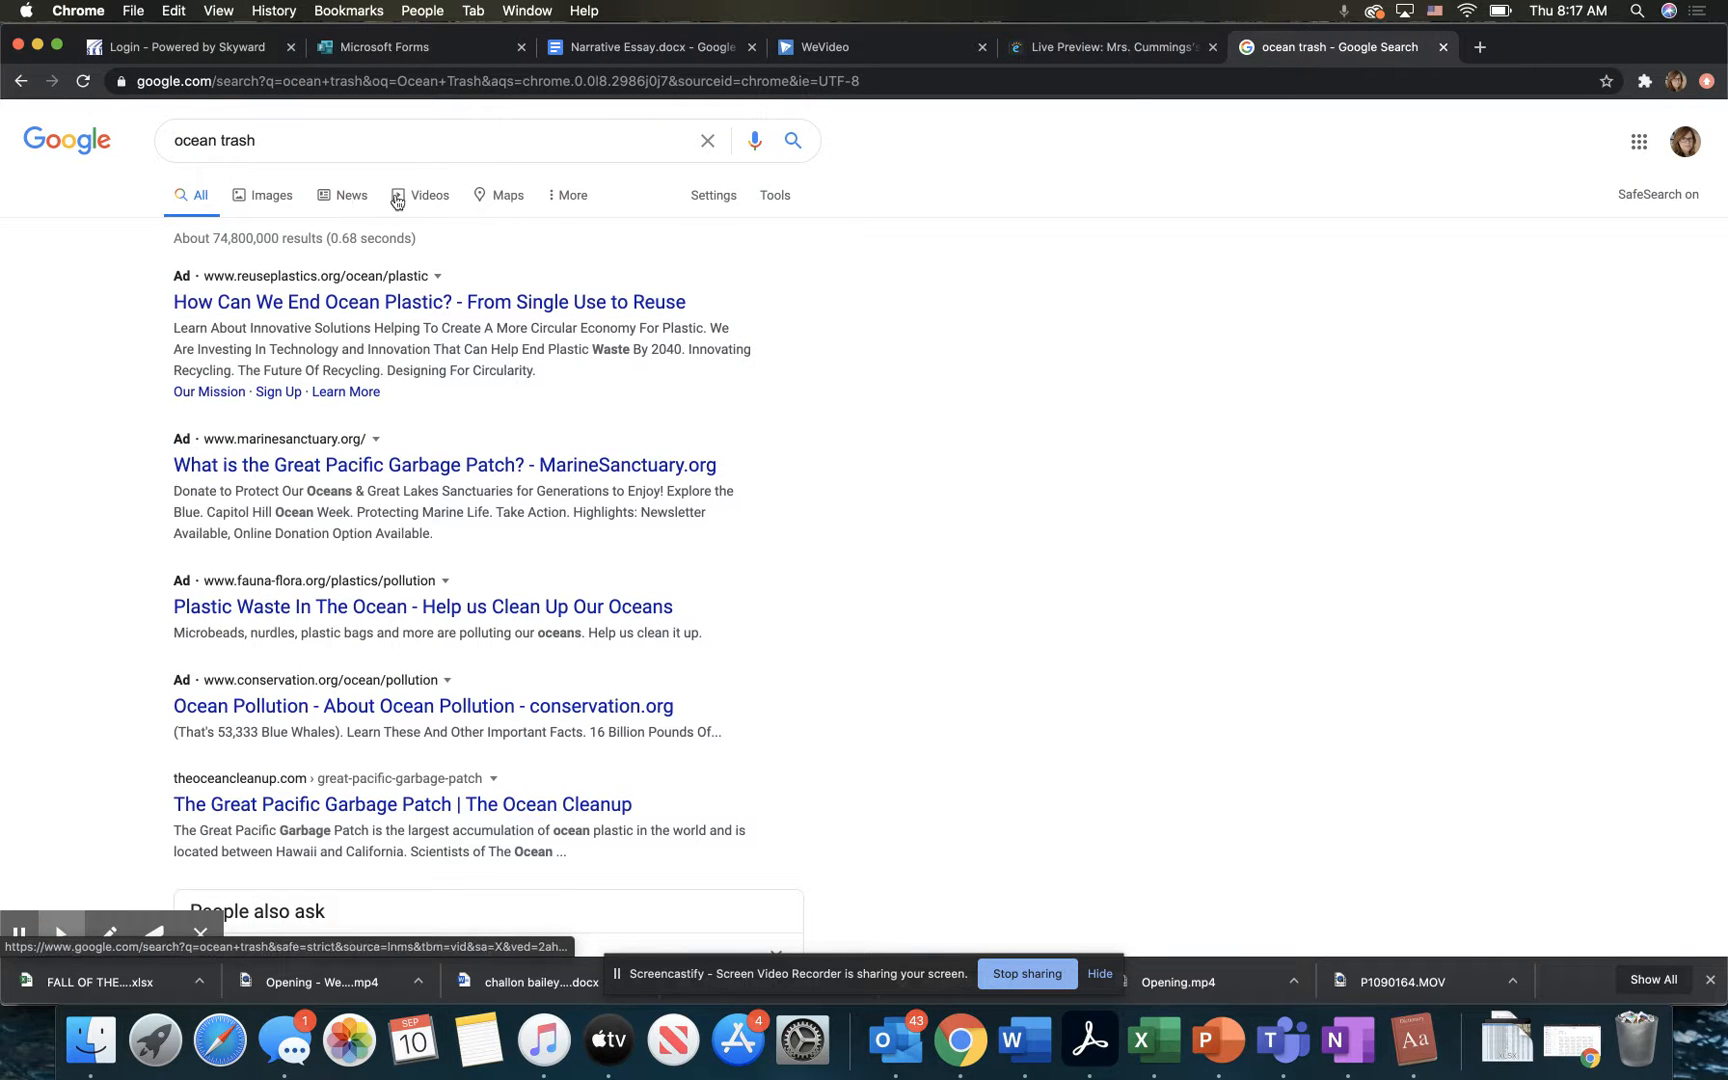
left_click(281, 200)
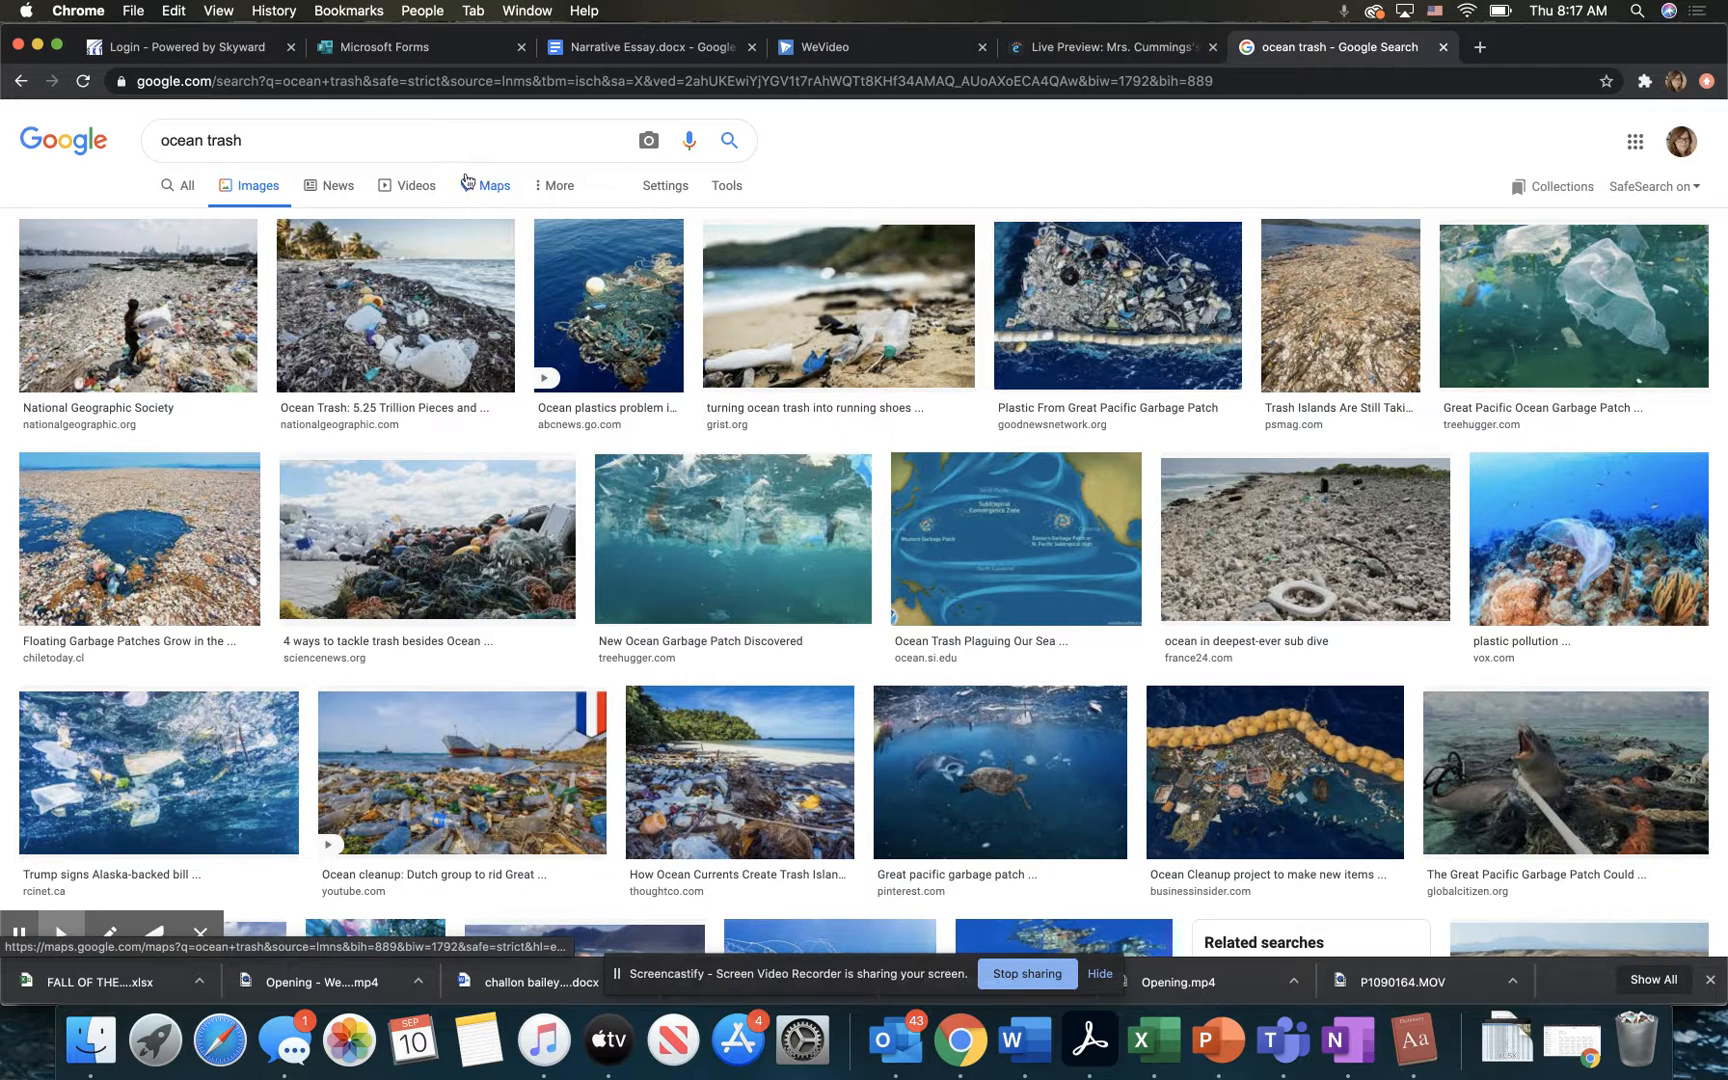
Step: Filter the ocean trash image results by usage rights to Creative Commons licenses
left_click(540, 186)
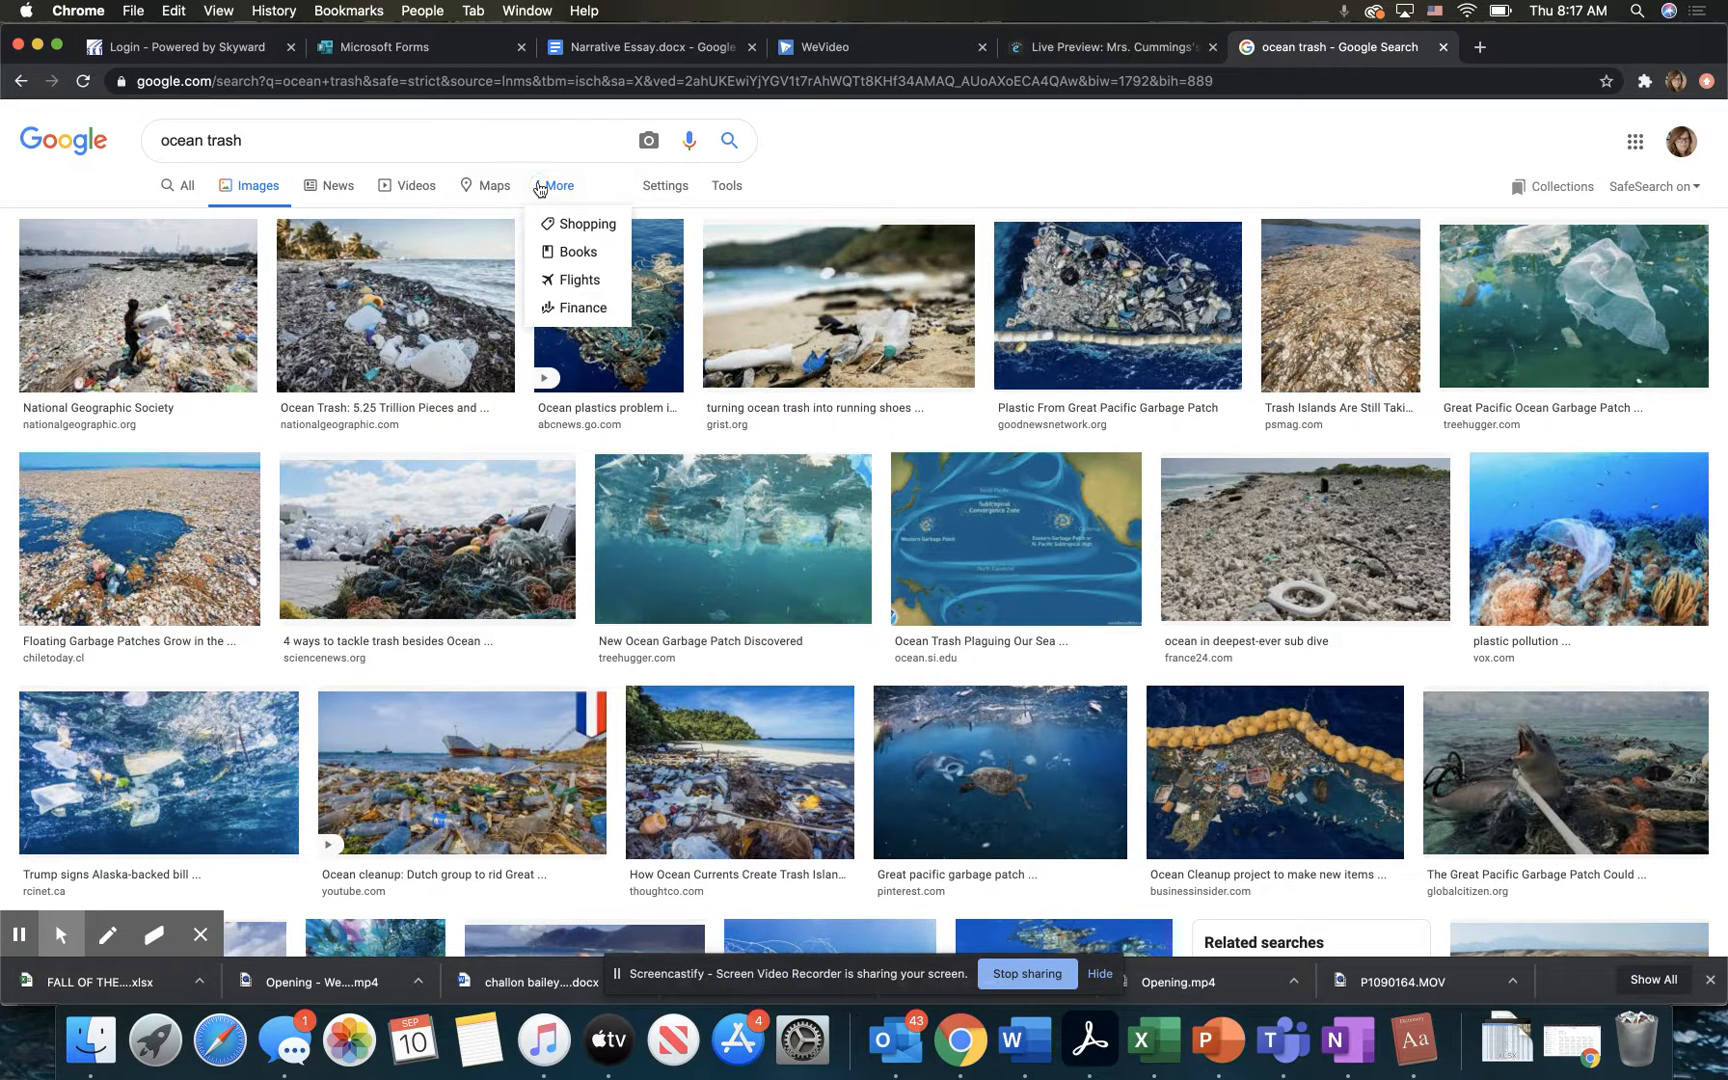
left_click(540, 186)
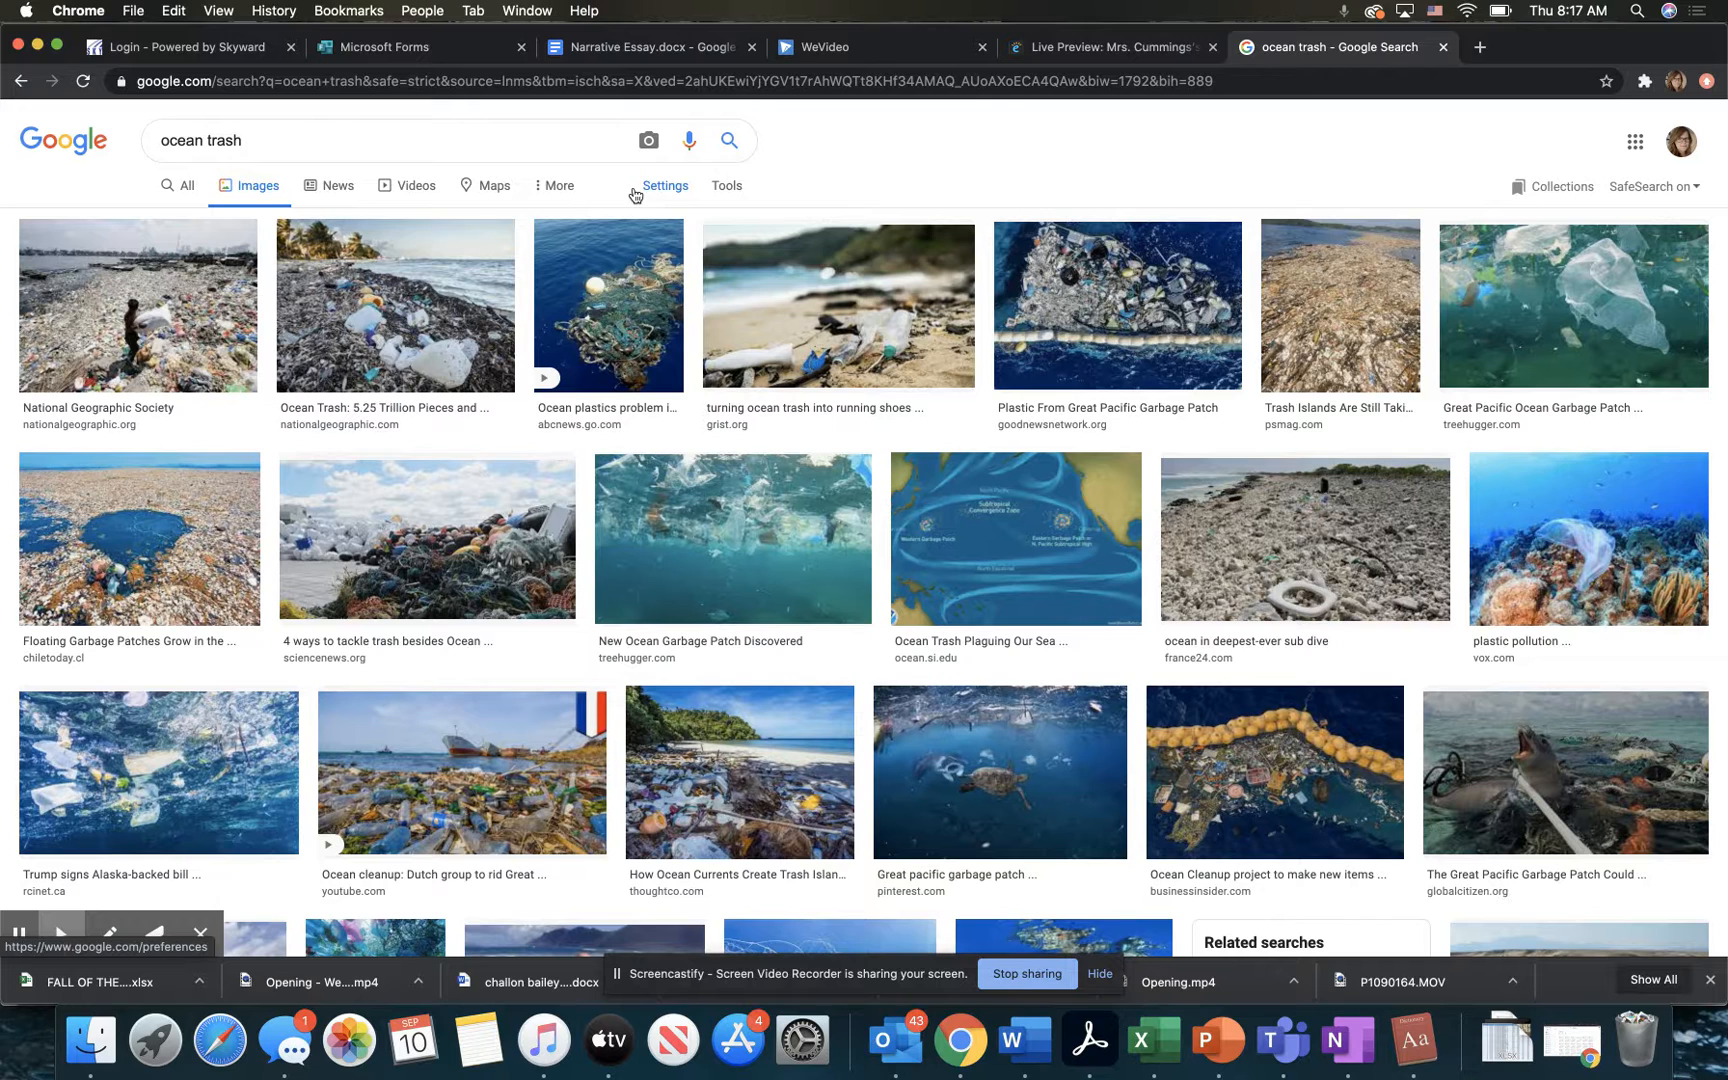
left_click(728, 188)
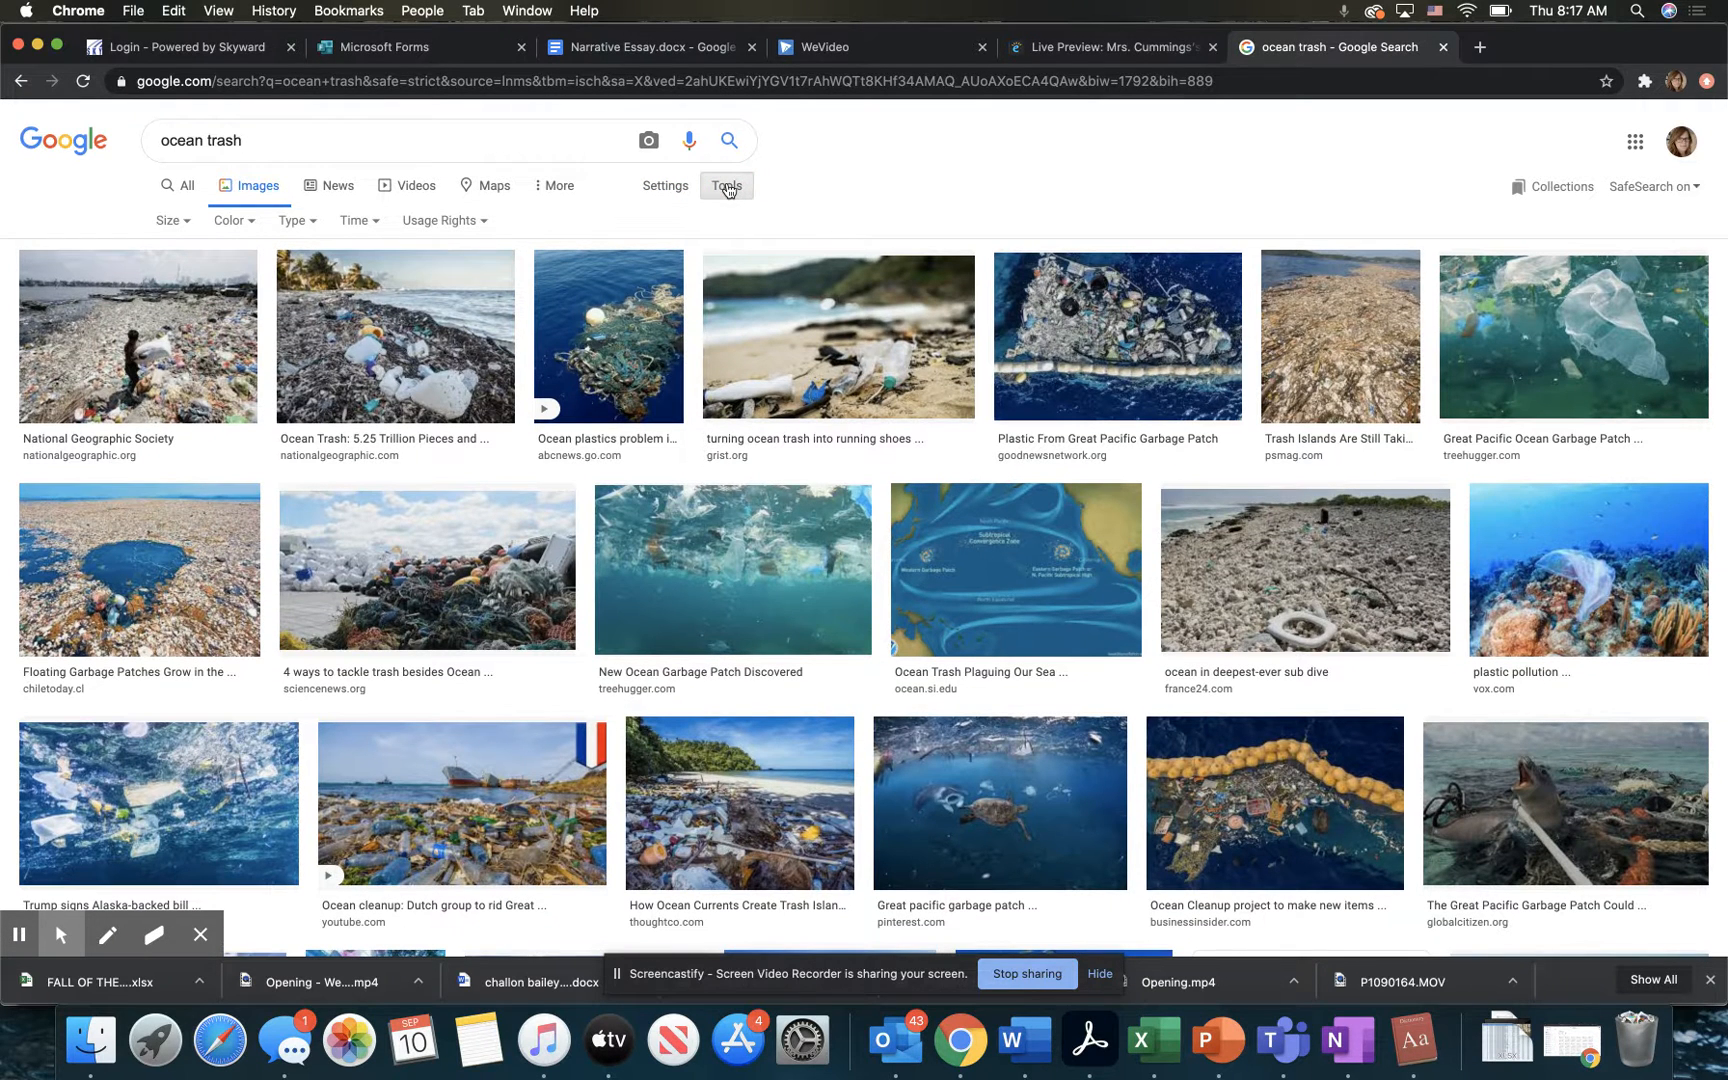
left_click(470, 221)
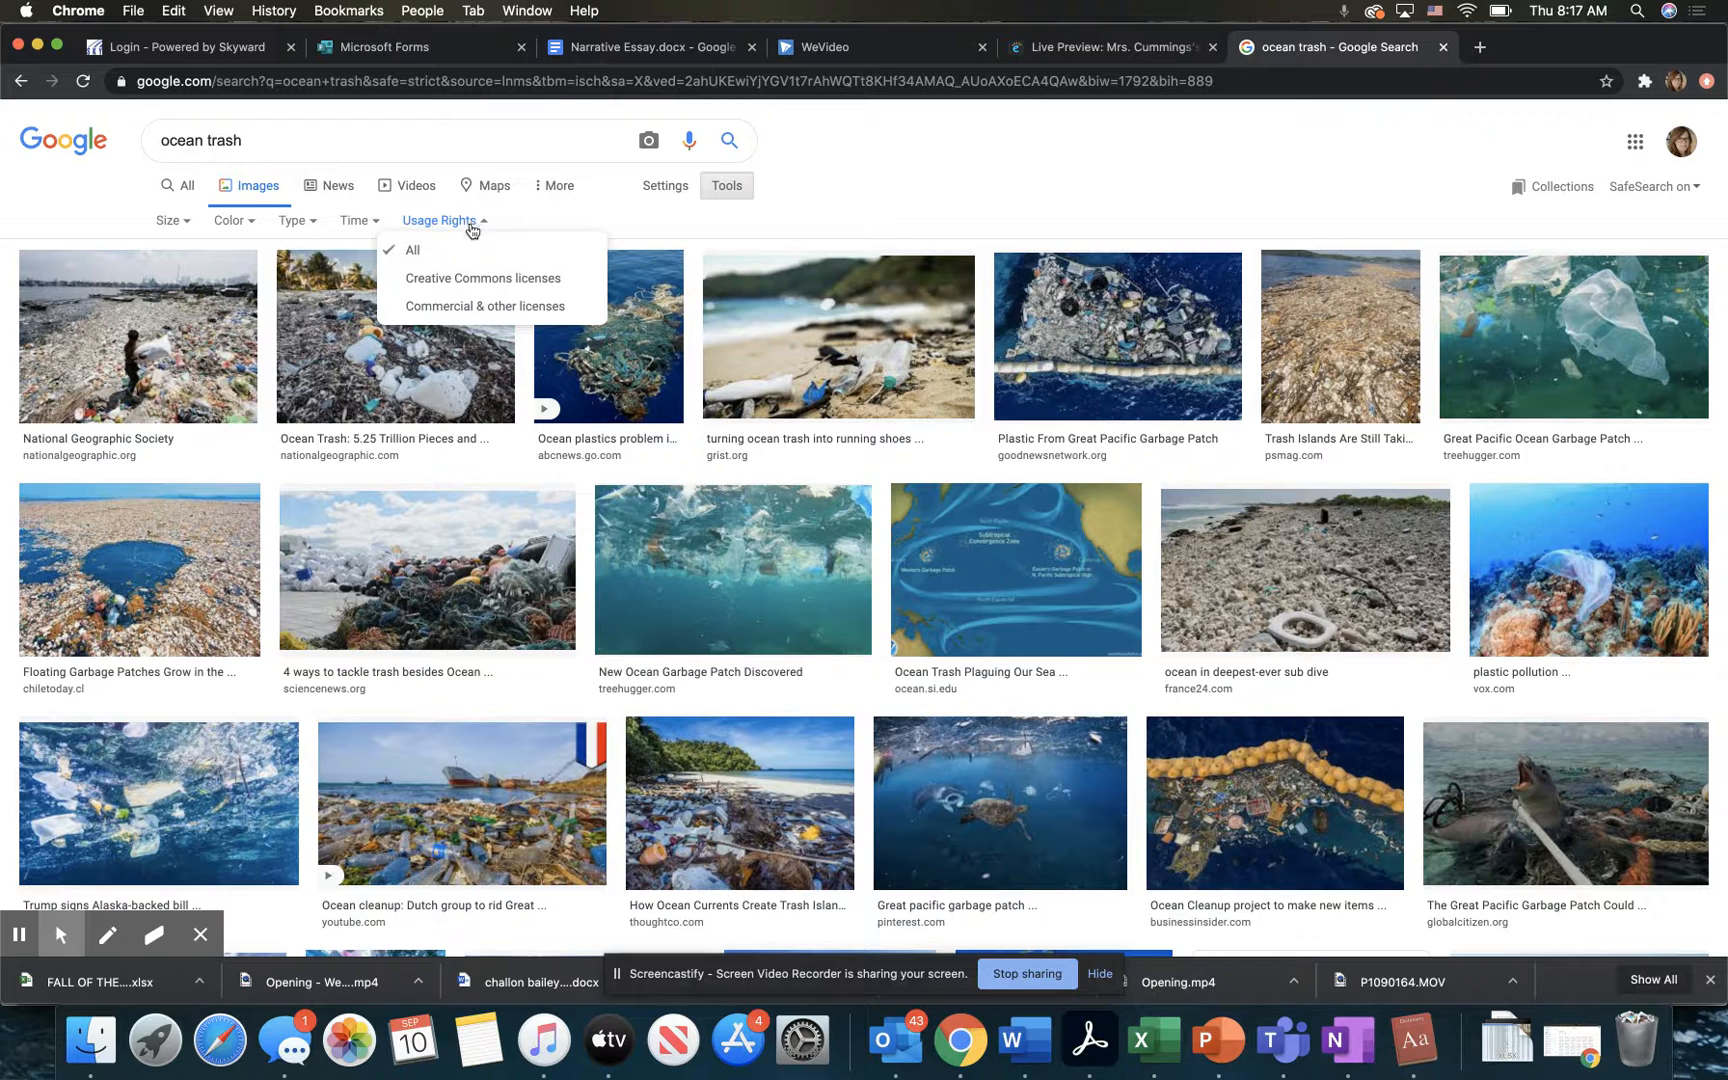
left_click(473, 280)
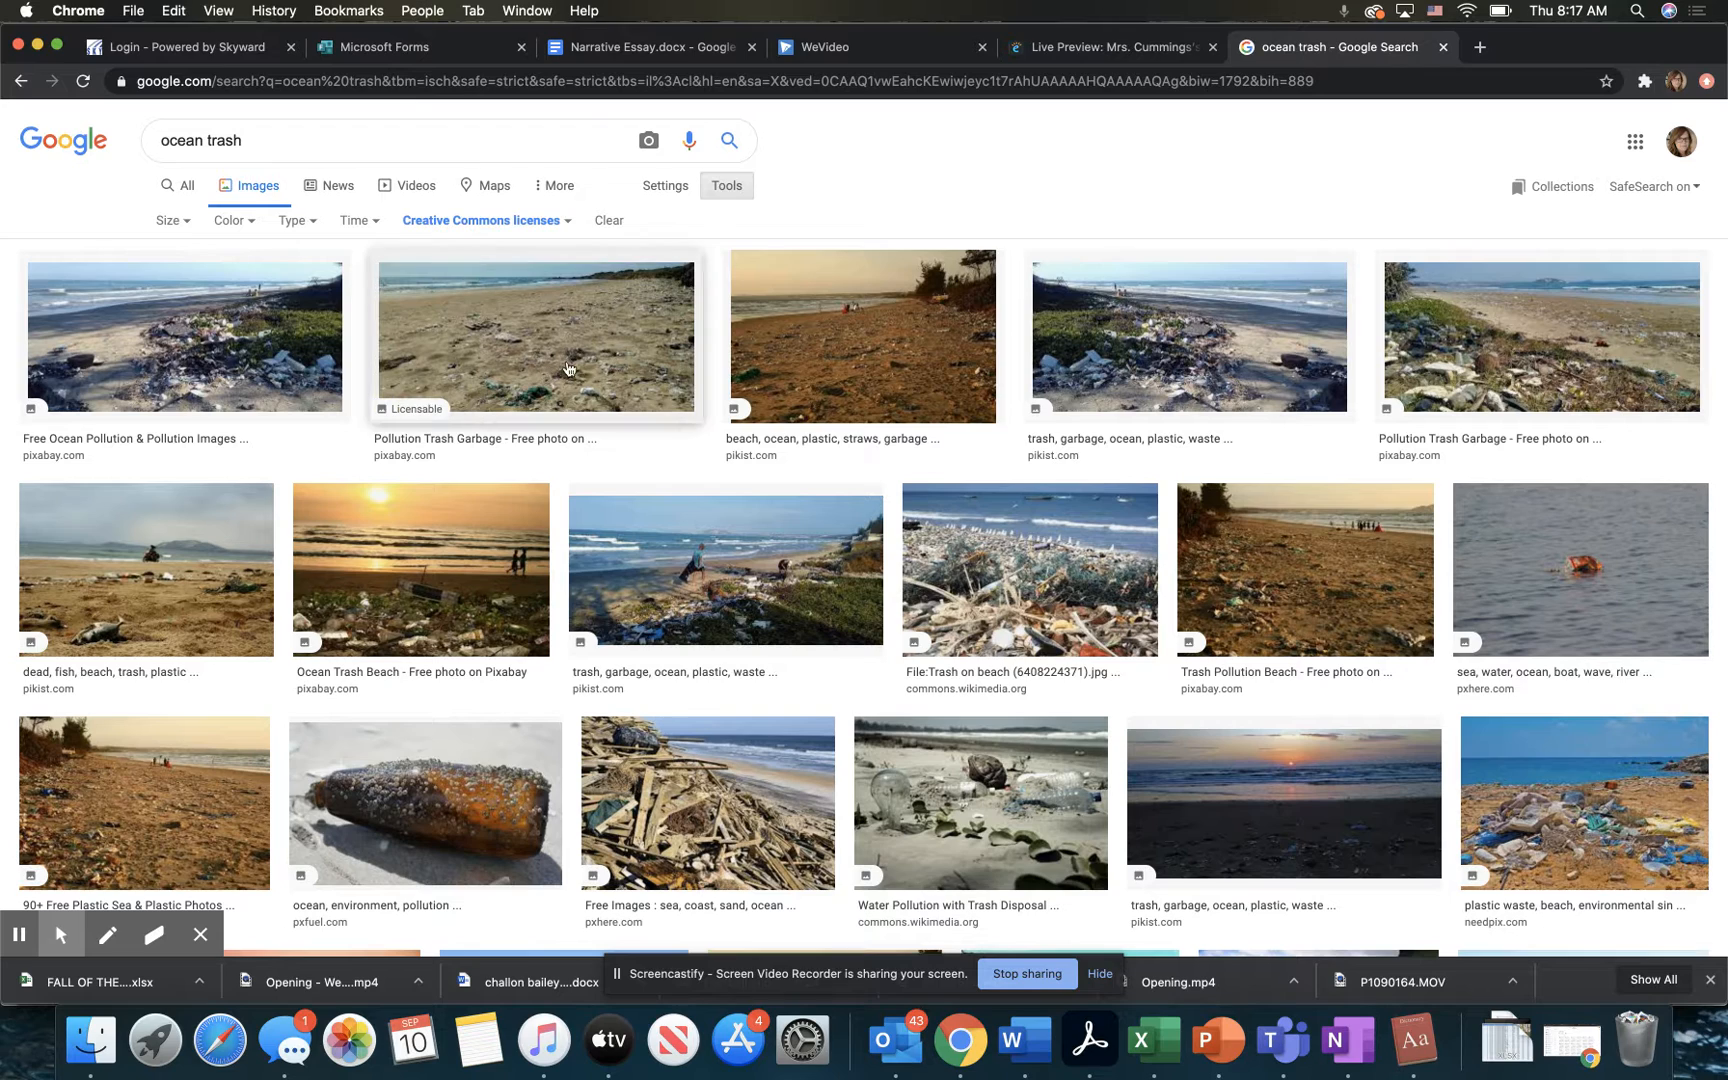
Step: Find the Water Pollution with Trash Disposal photo, go to its Wikimedia Commons page and open the full-resolution file
scroll(962, 527, "down", 5)
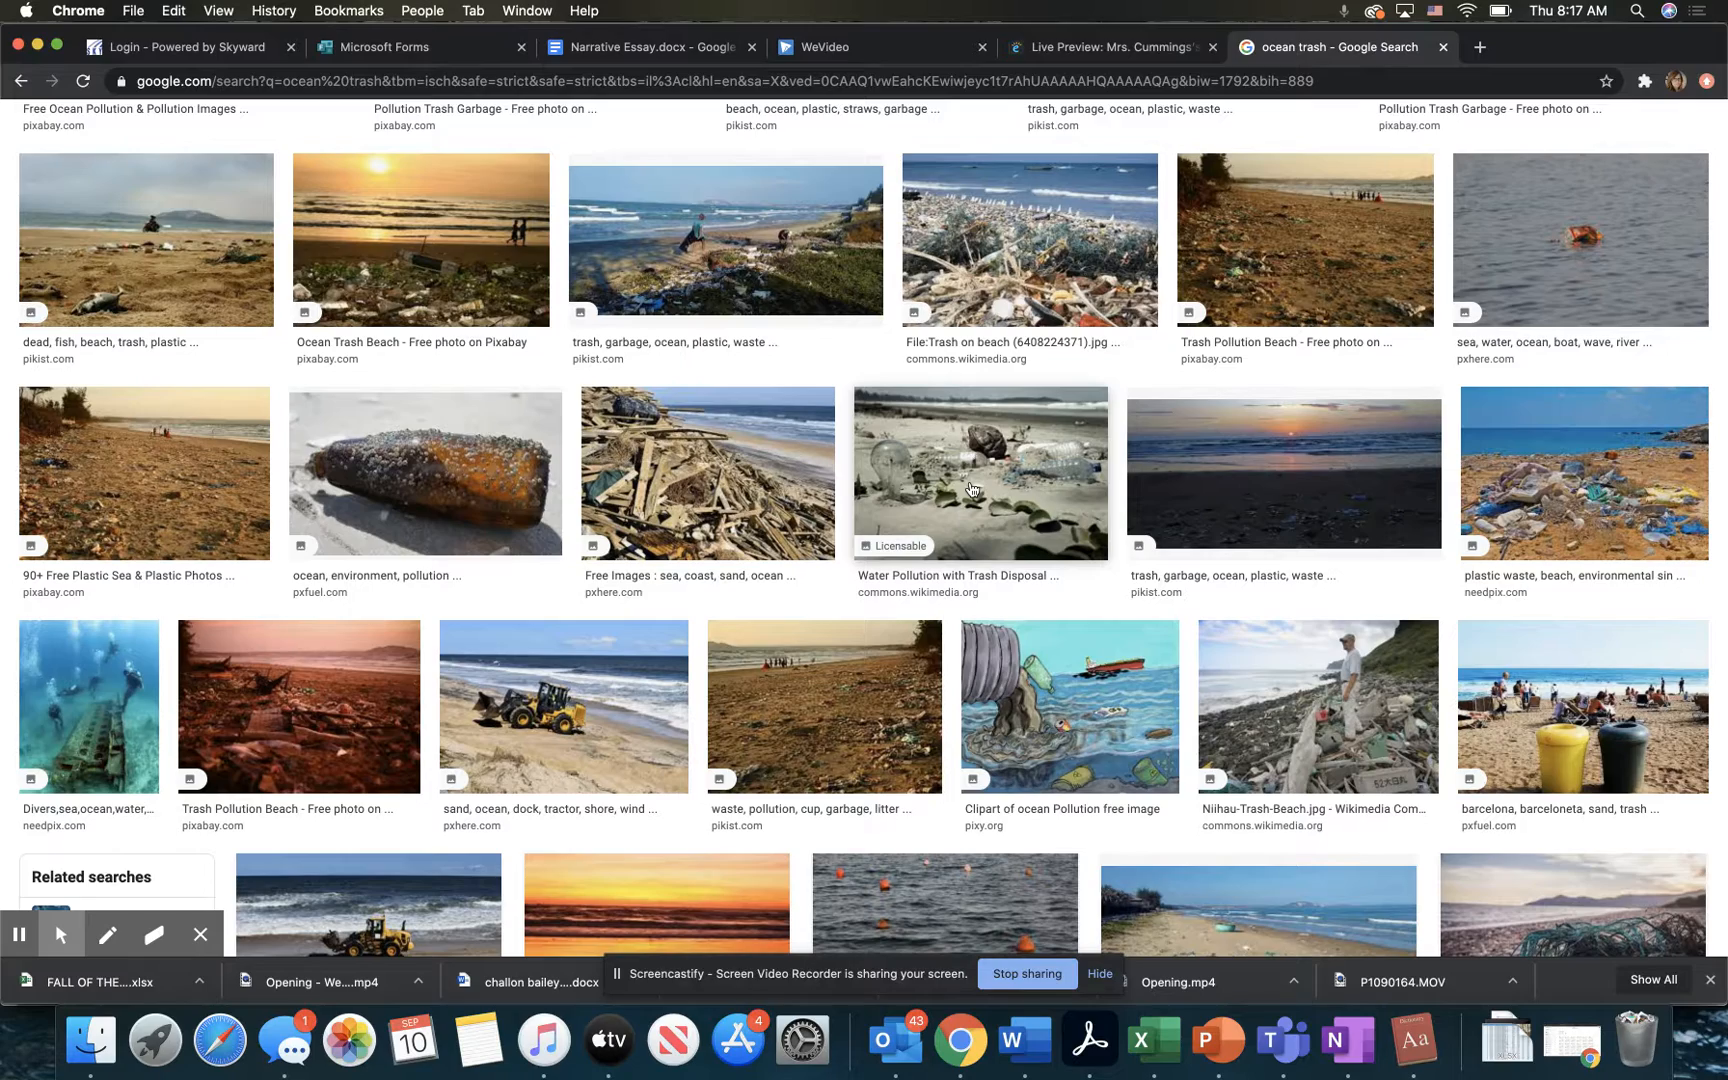
scroll(968, 489, "down", 3)
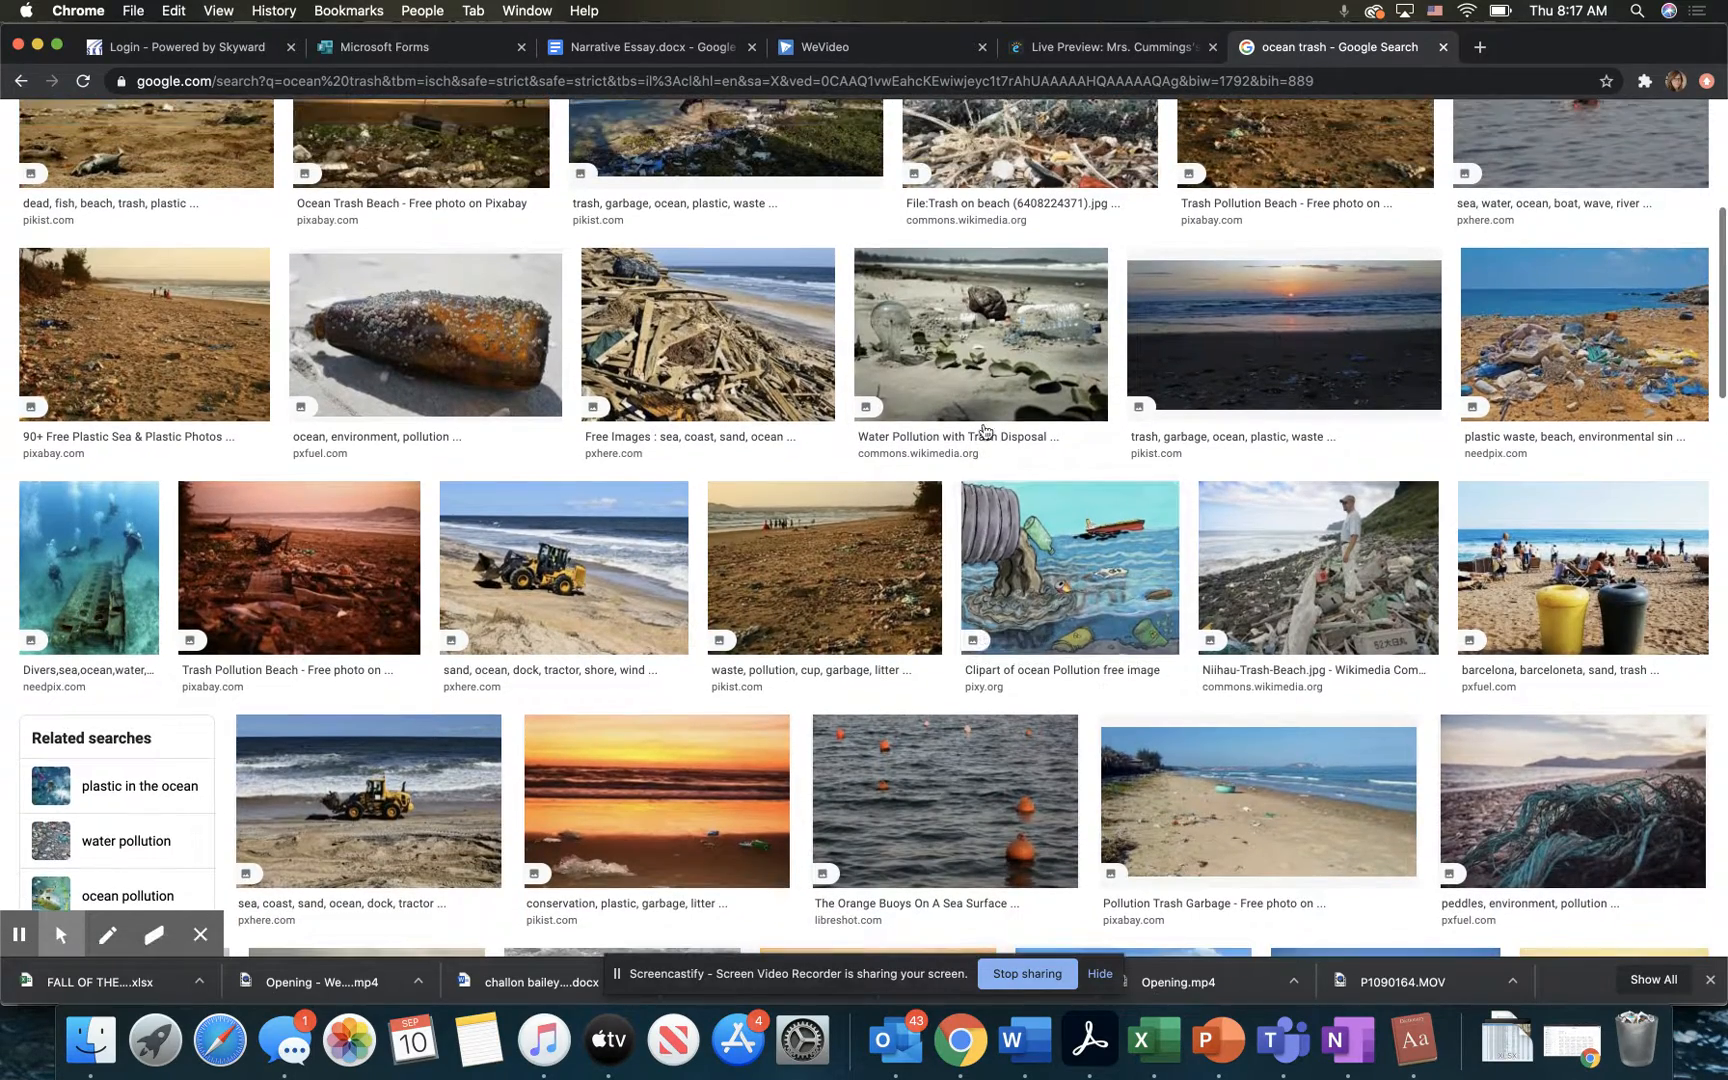
left_click(983, 428)
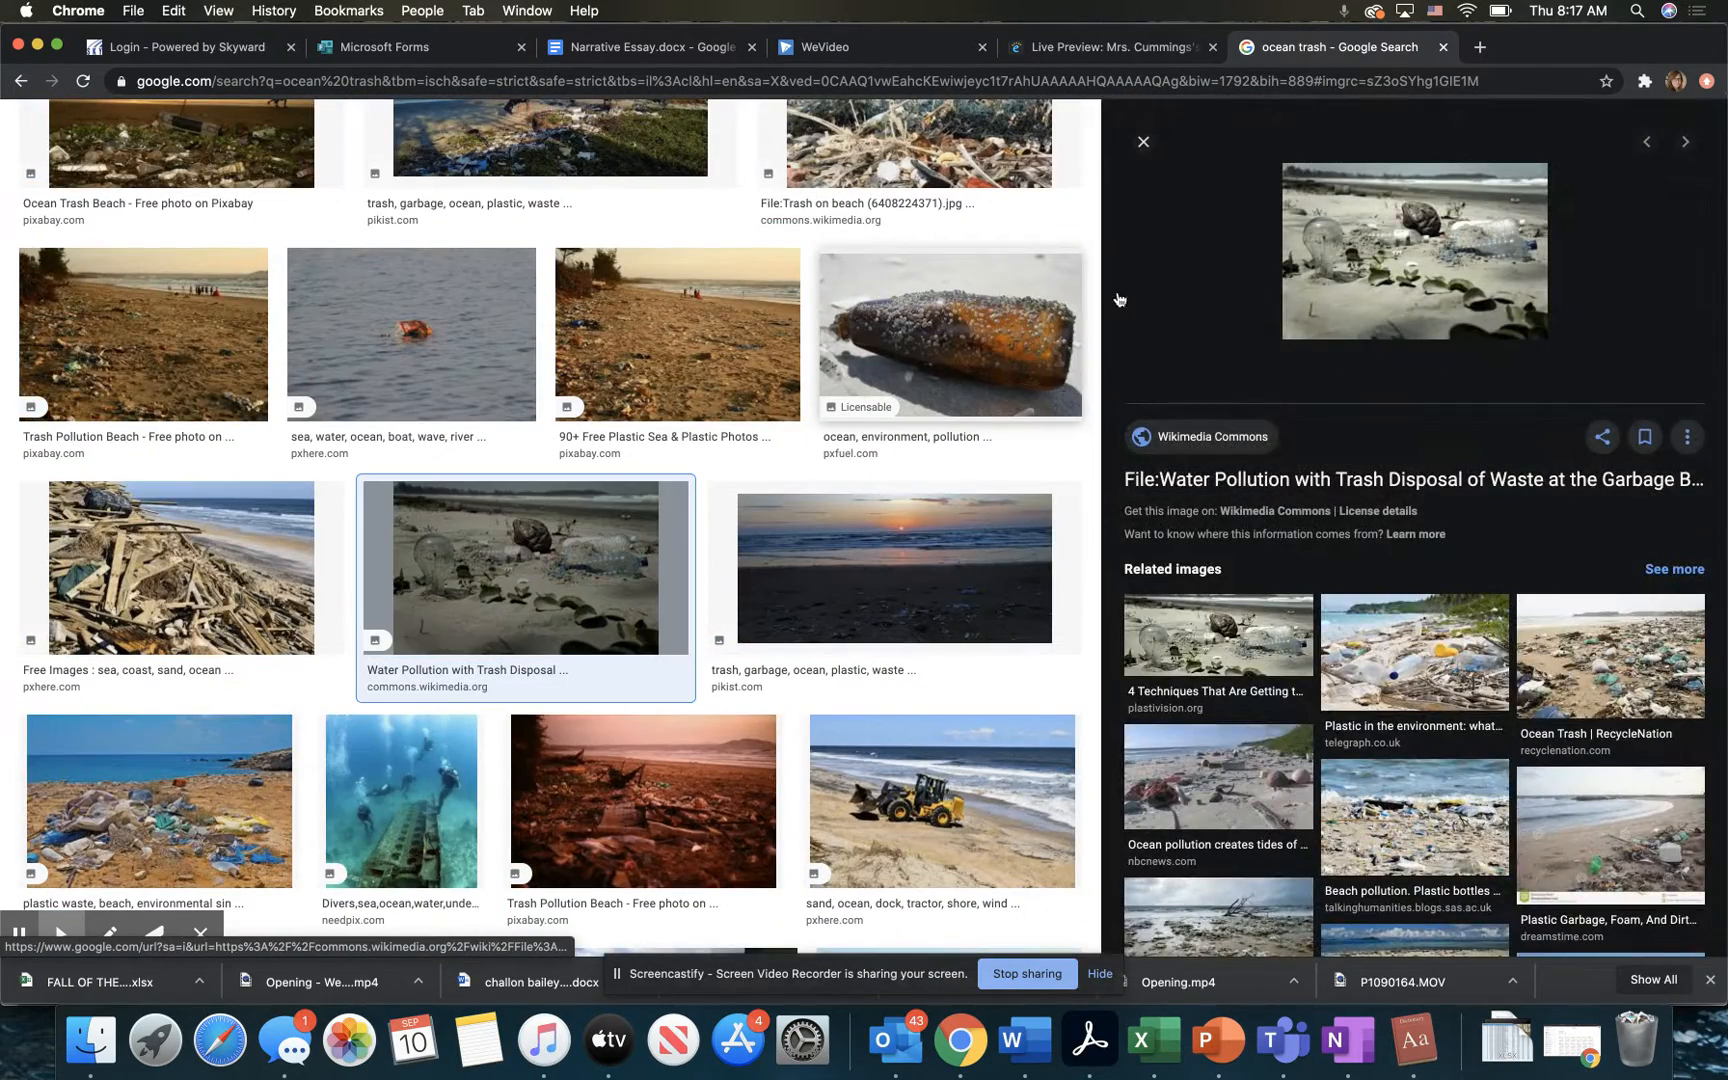
left_click(1354, 270)
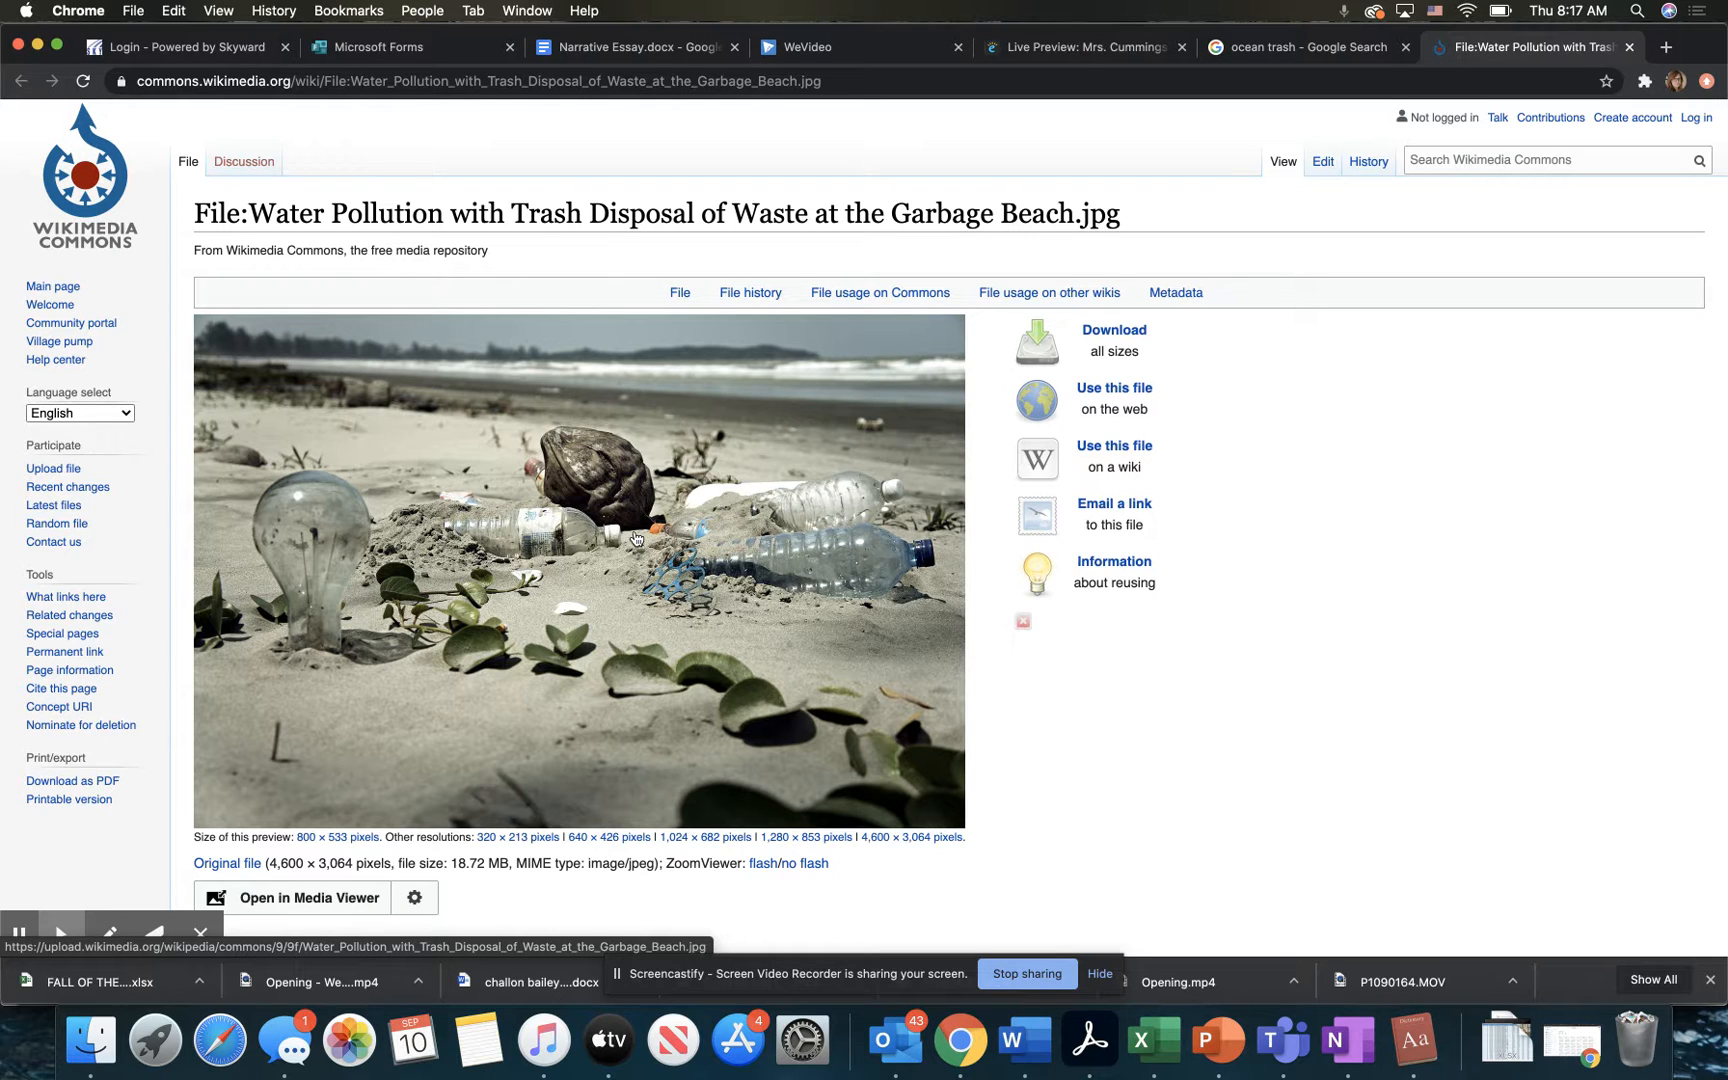
left_click(1113, 338)
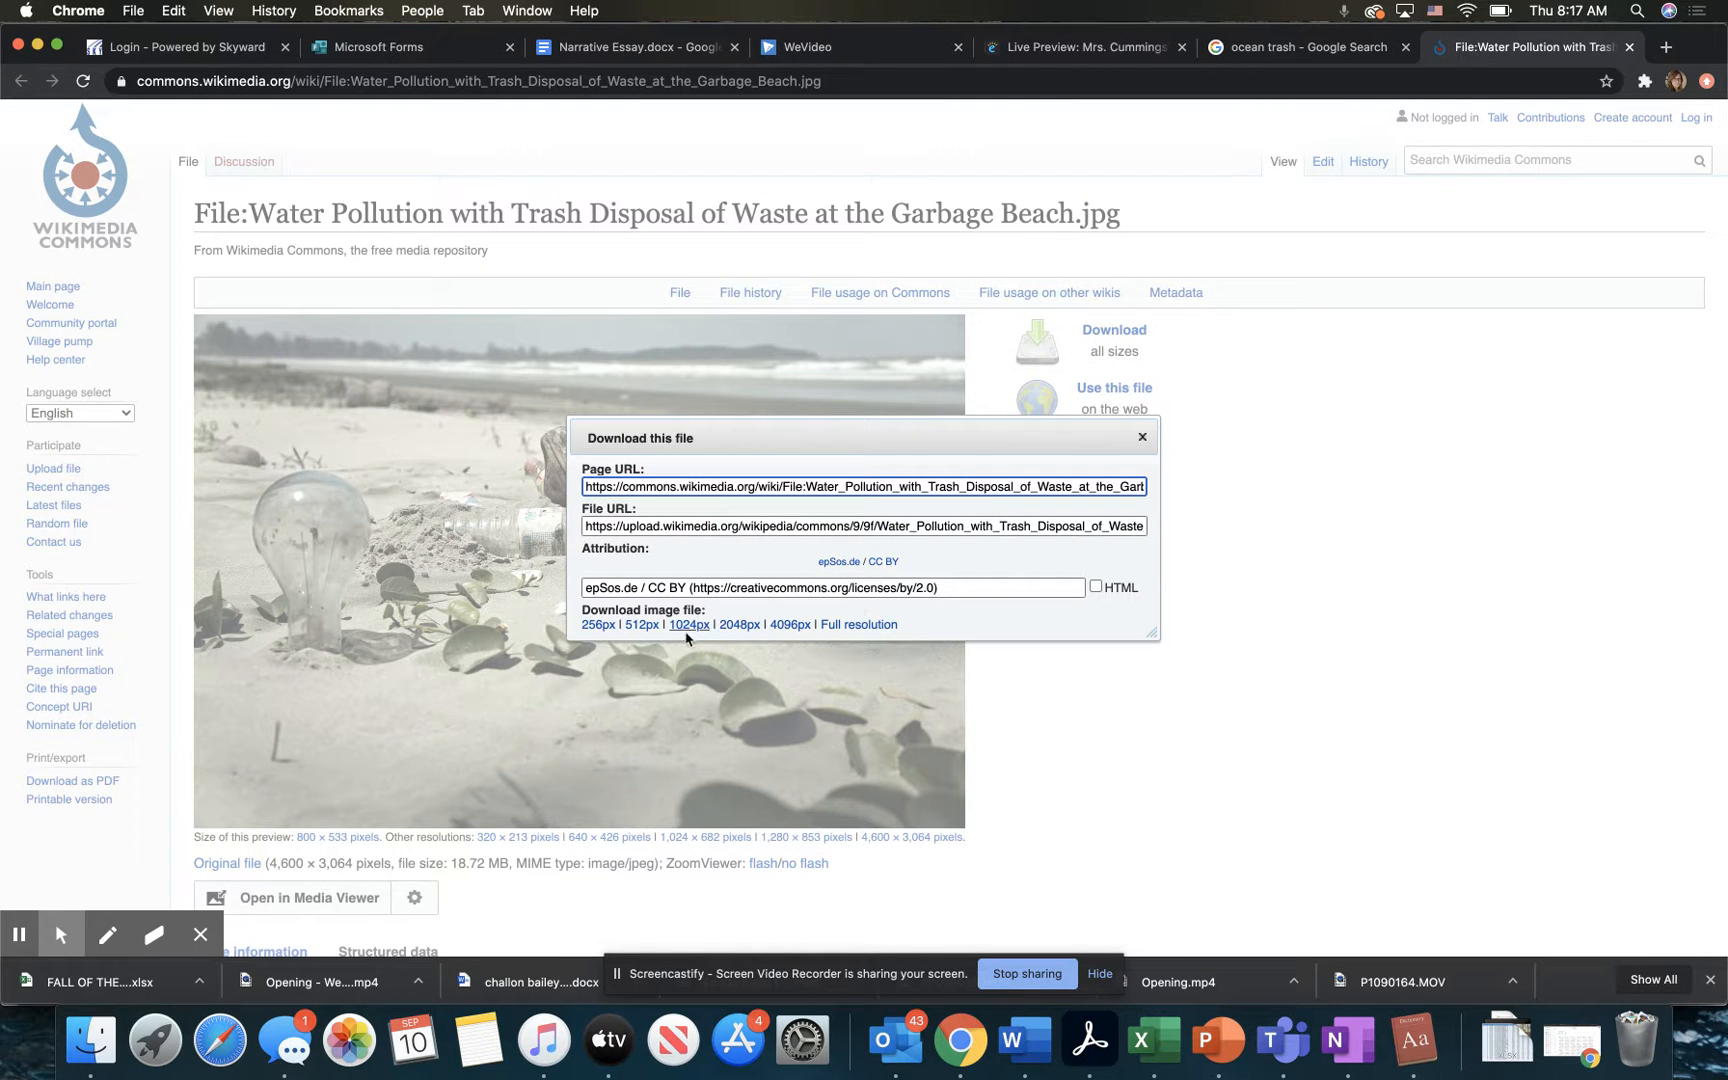
left_click(836, 626)
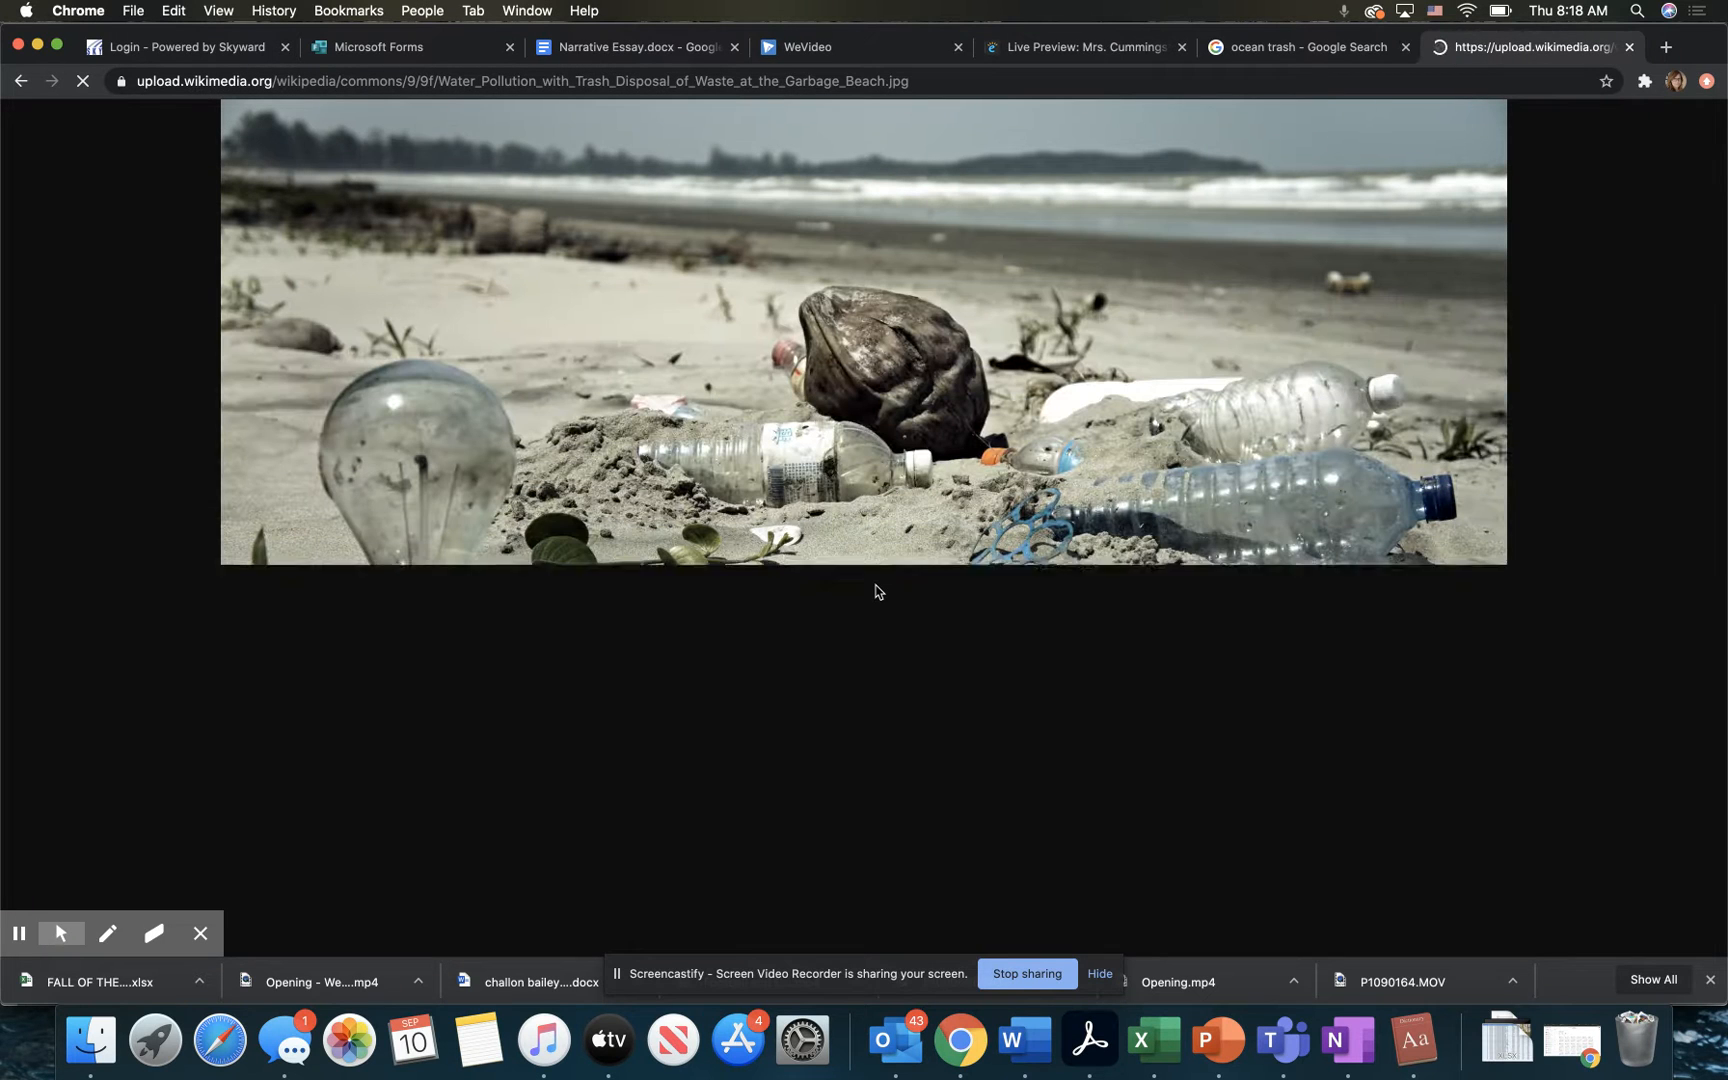
Step: Save the full-resolution beach pollution photo to the Desktop as a JPEG image
right_click(805, 579)
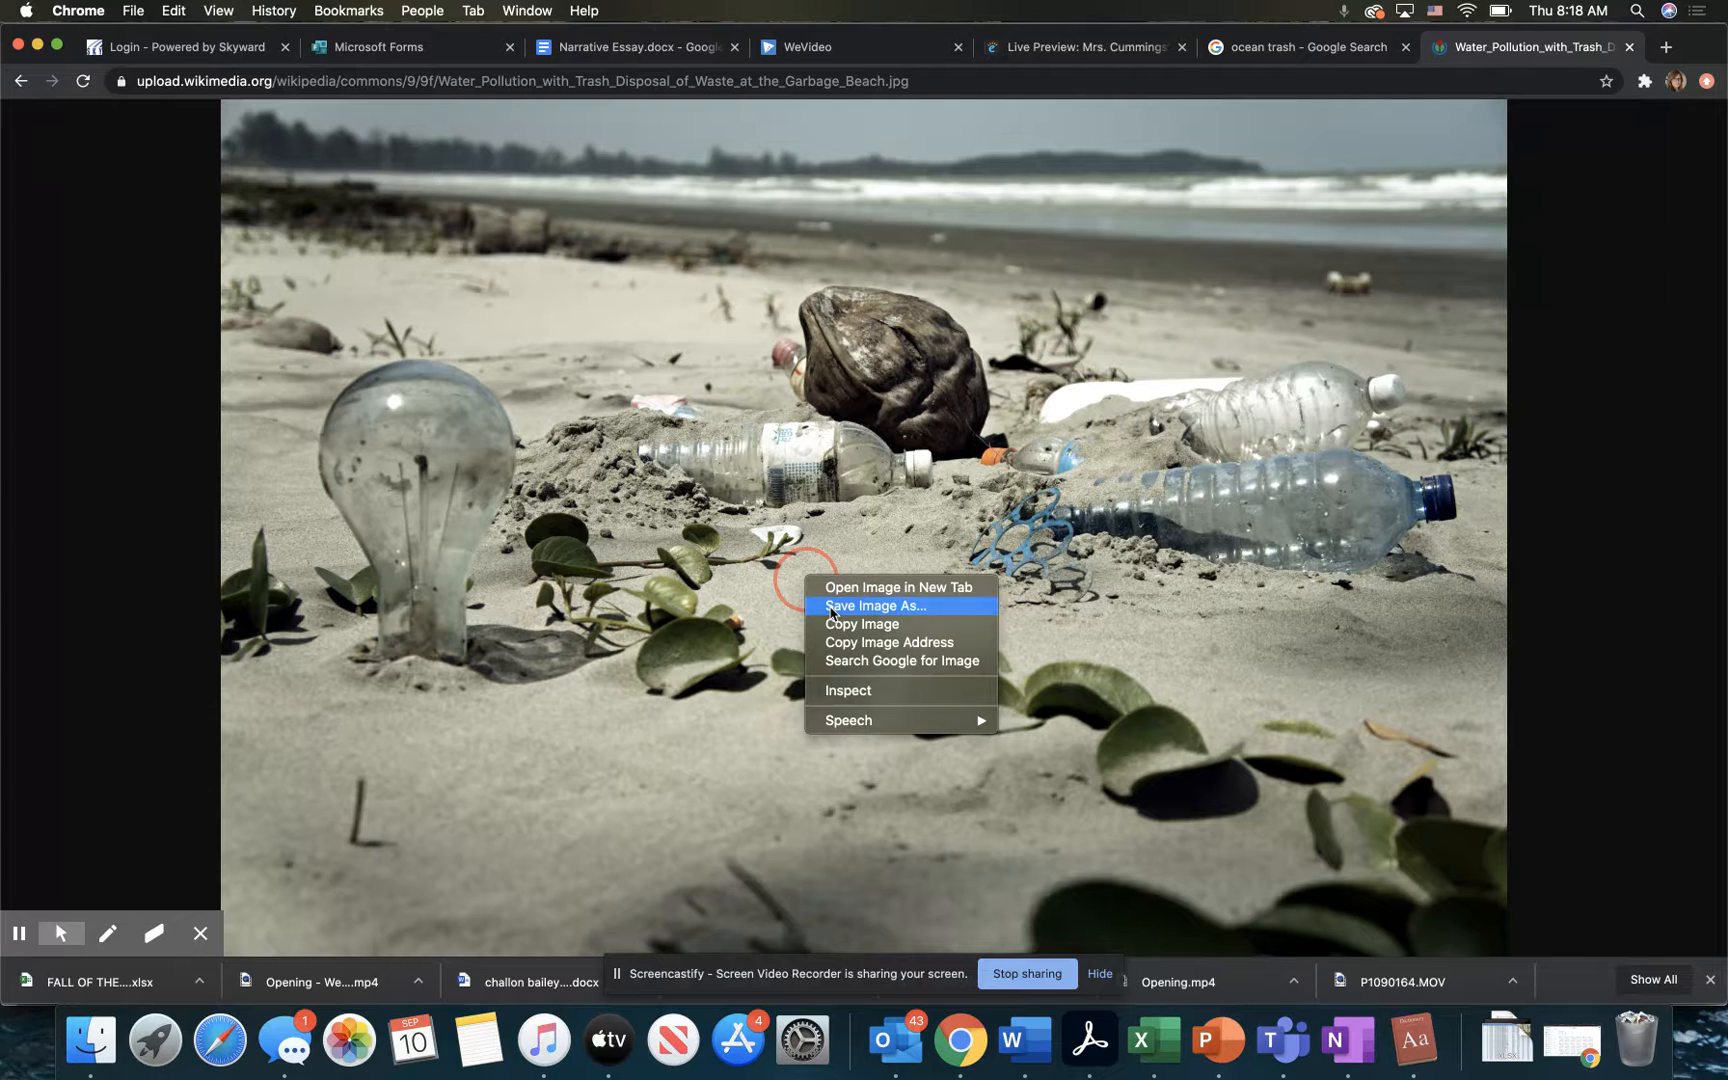
left_click(830, 607)
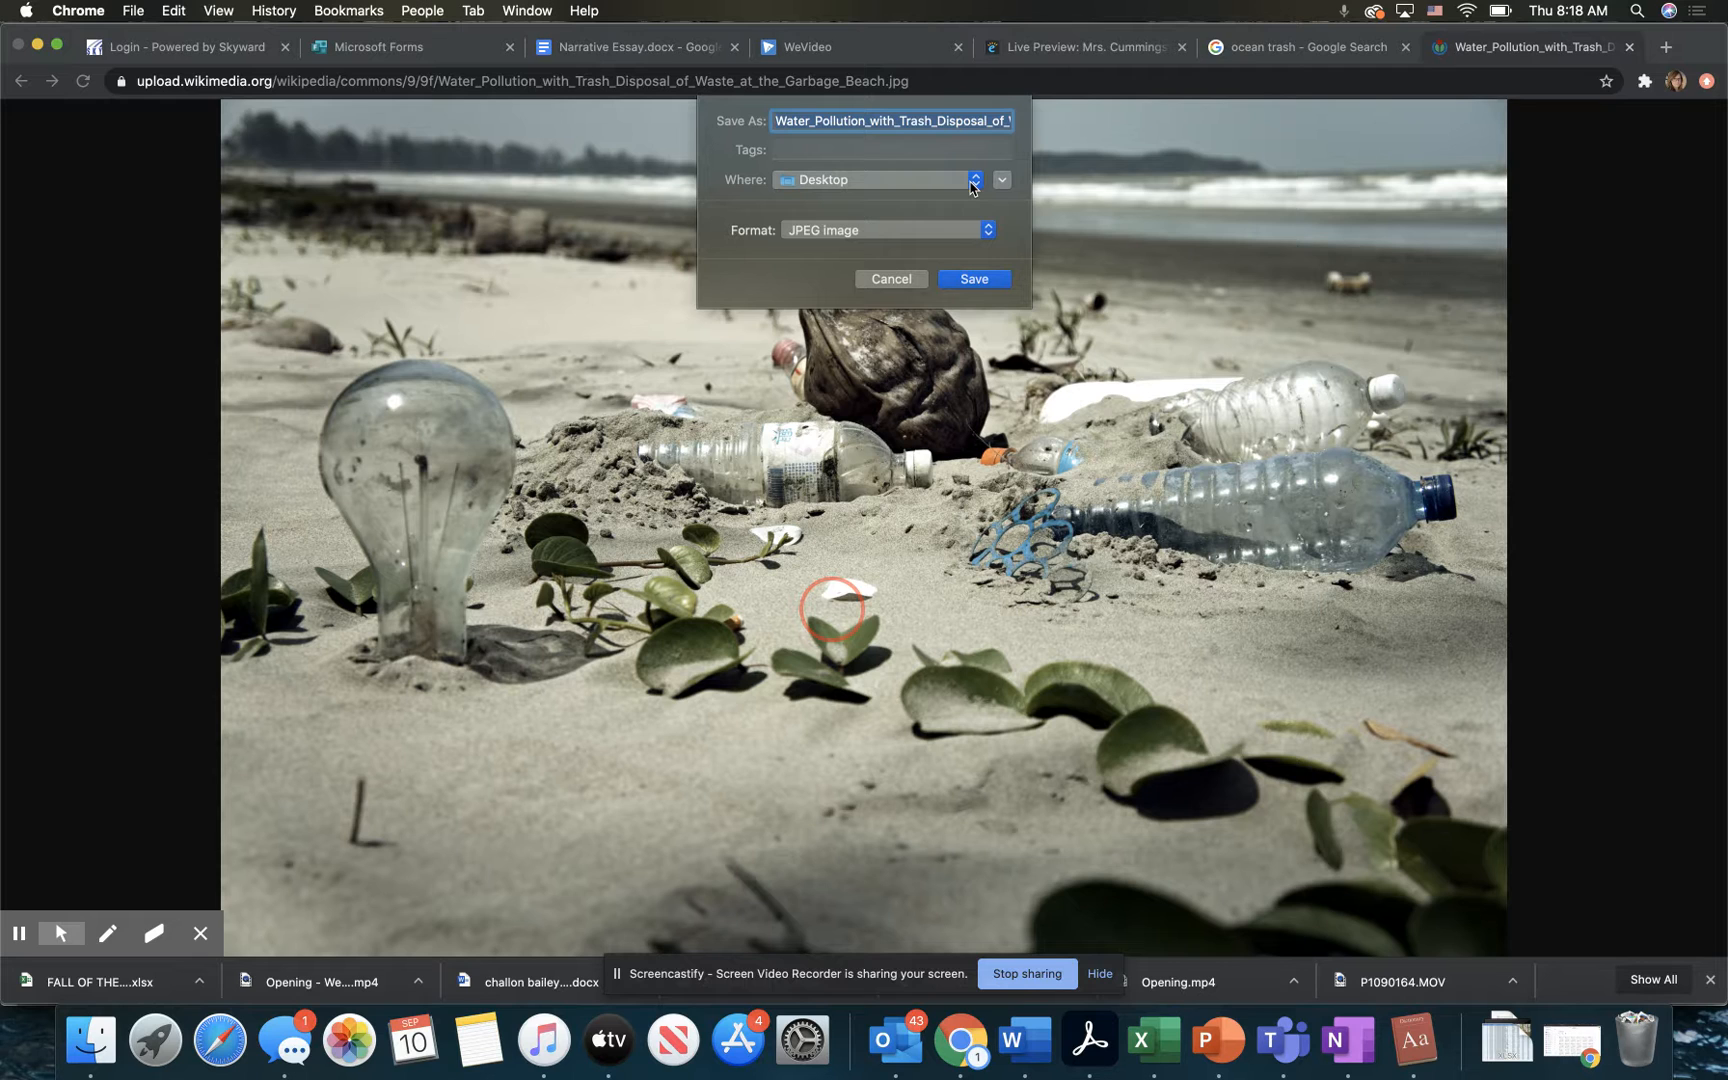
left_click(911, 185)
left_click(911, 190)
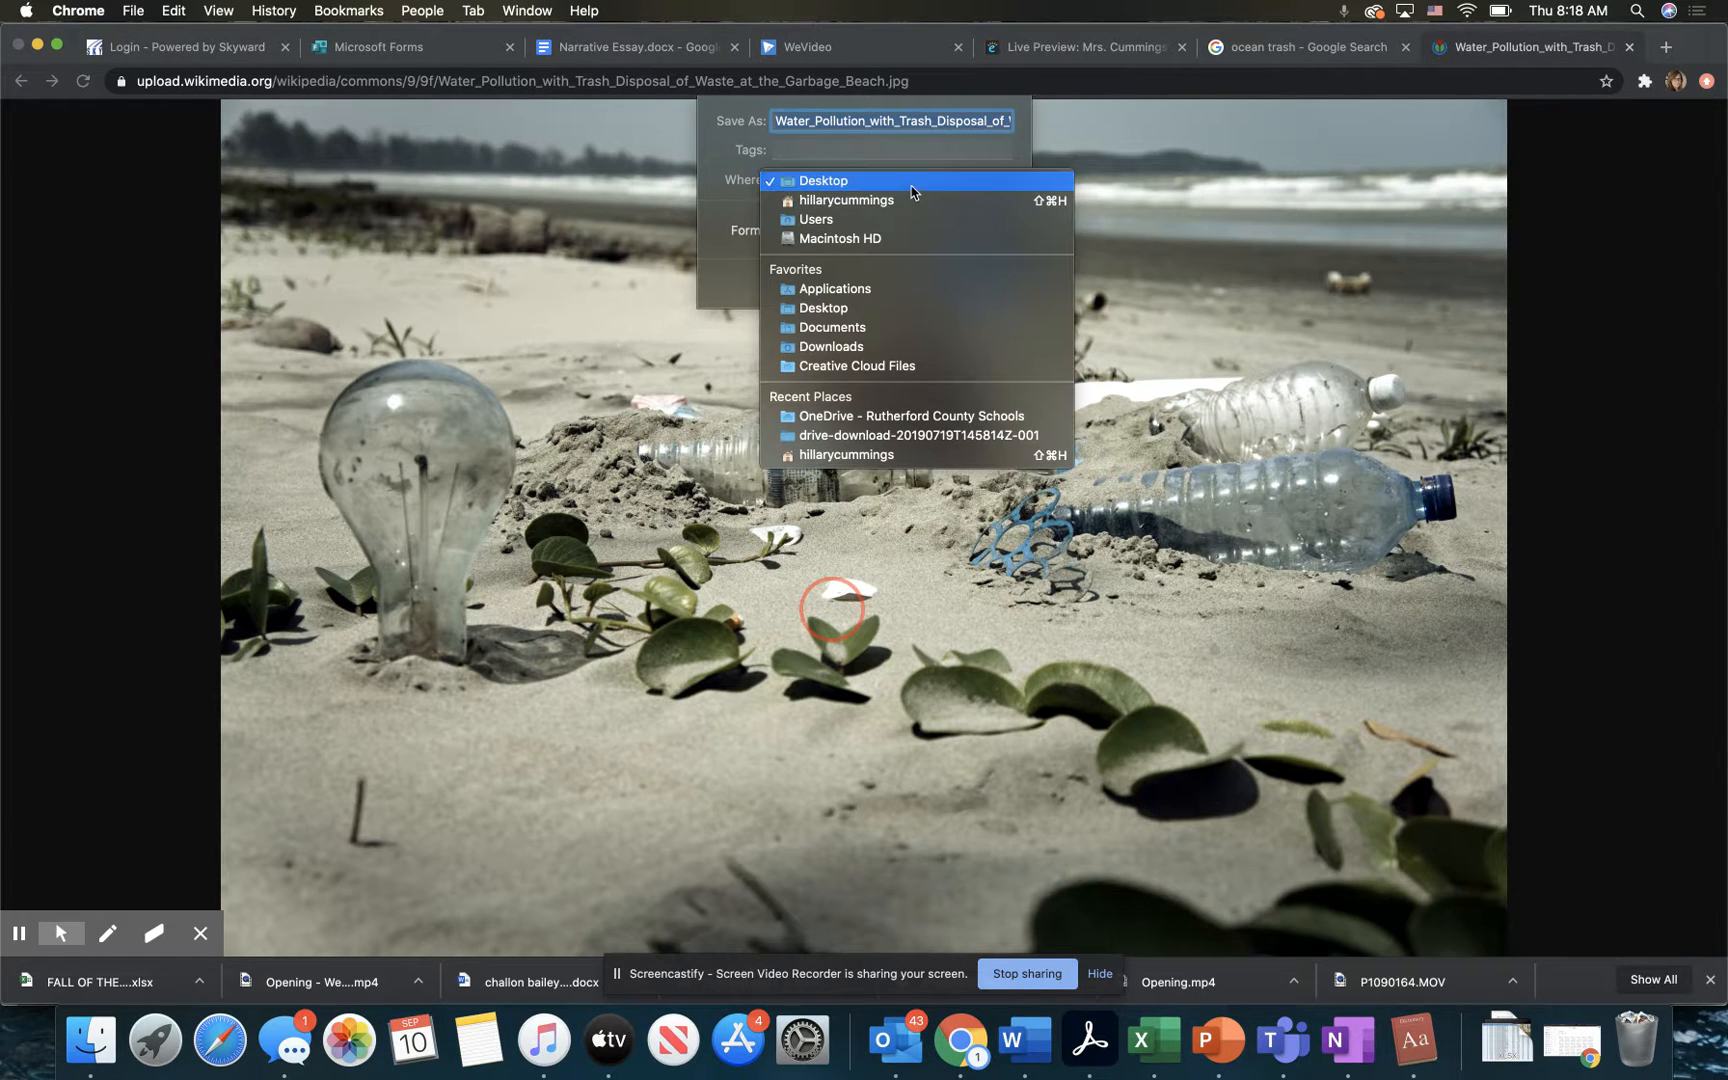
left_click(911, 190)
left_click(914, 180)
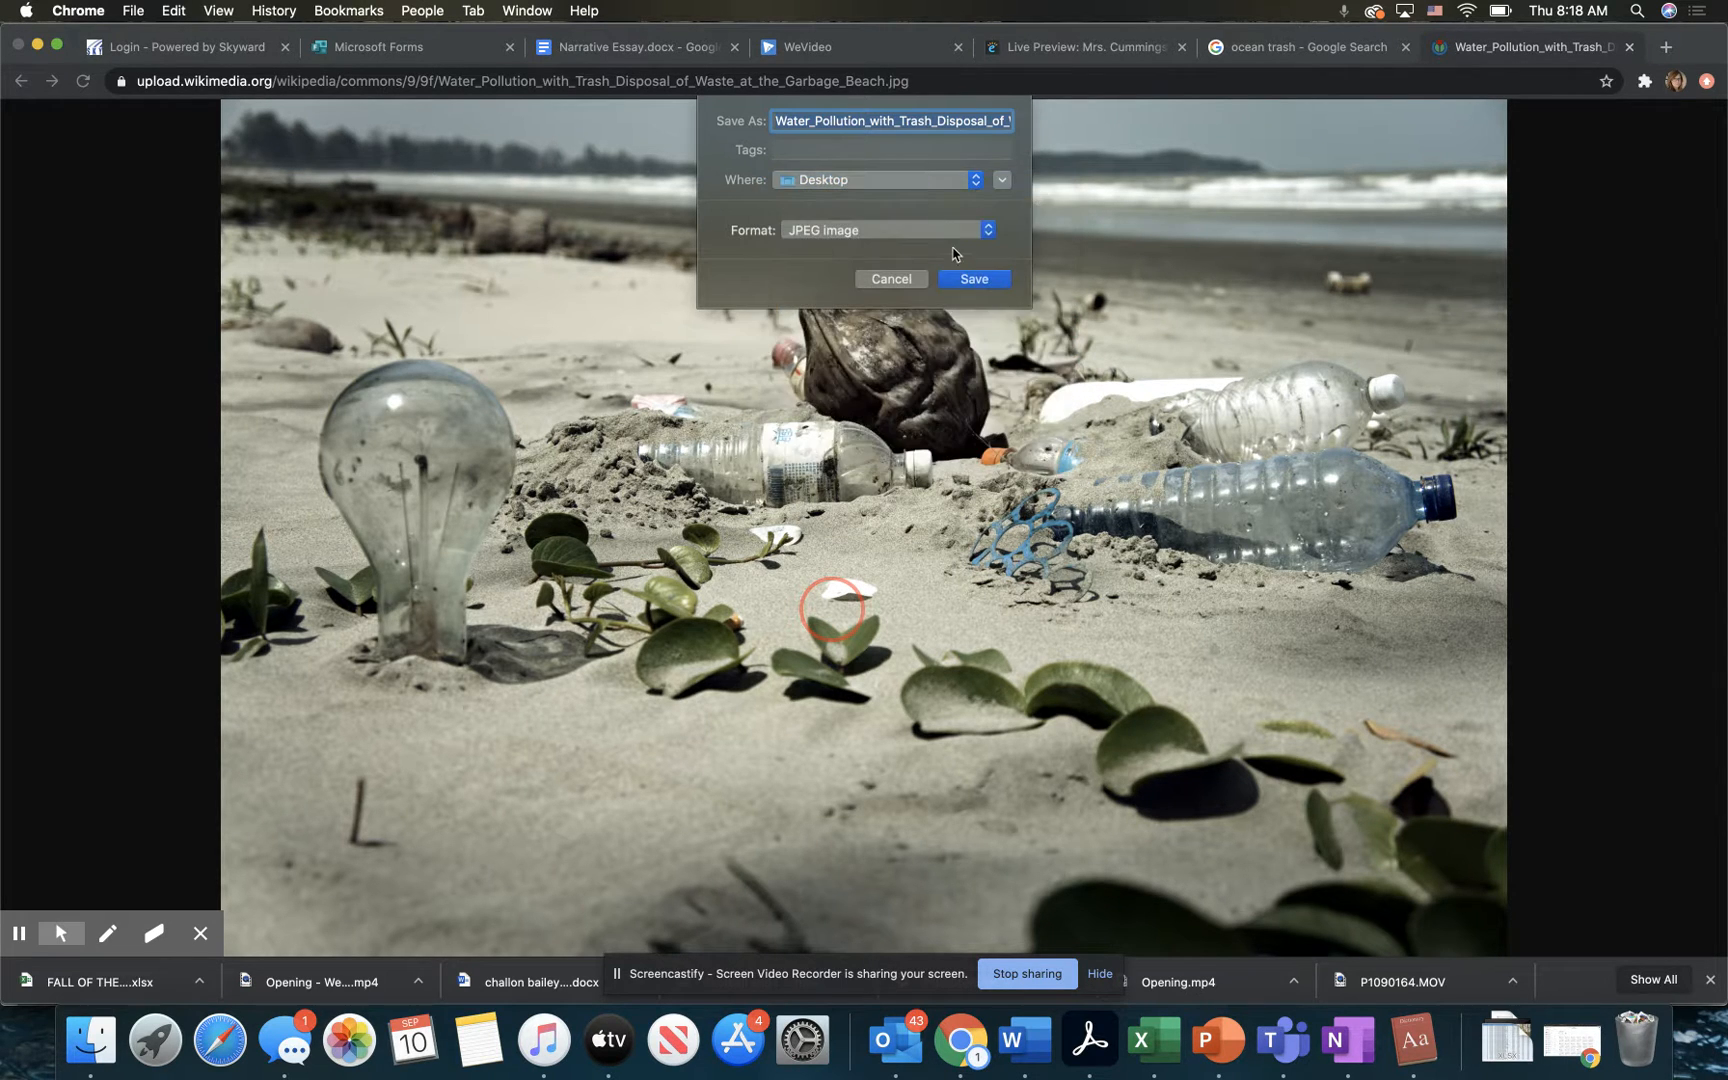
left_click(981, 279)
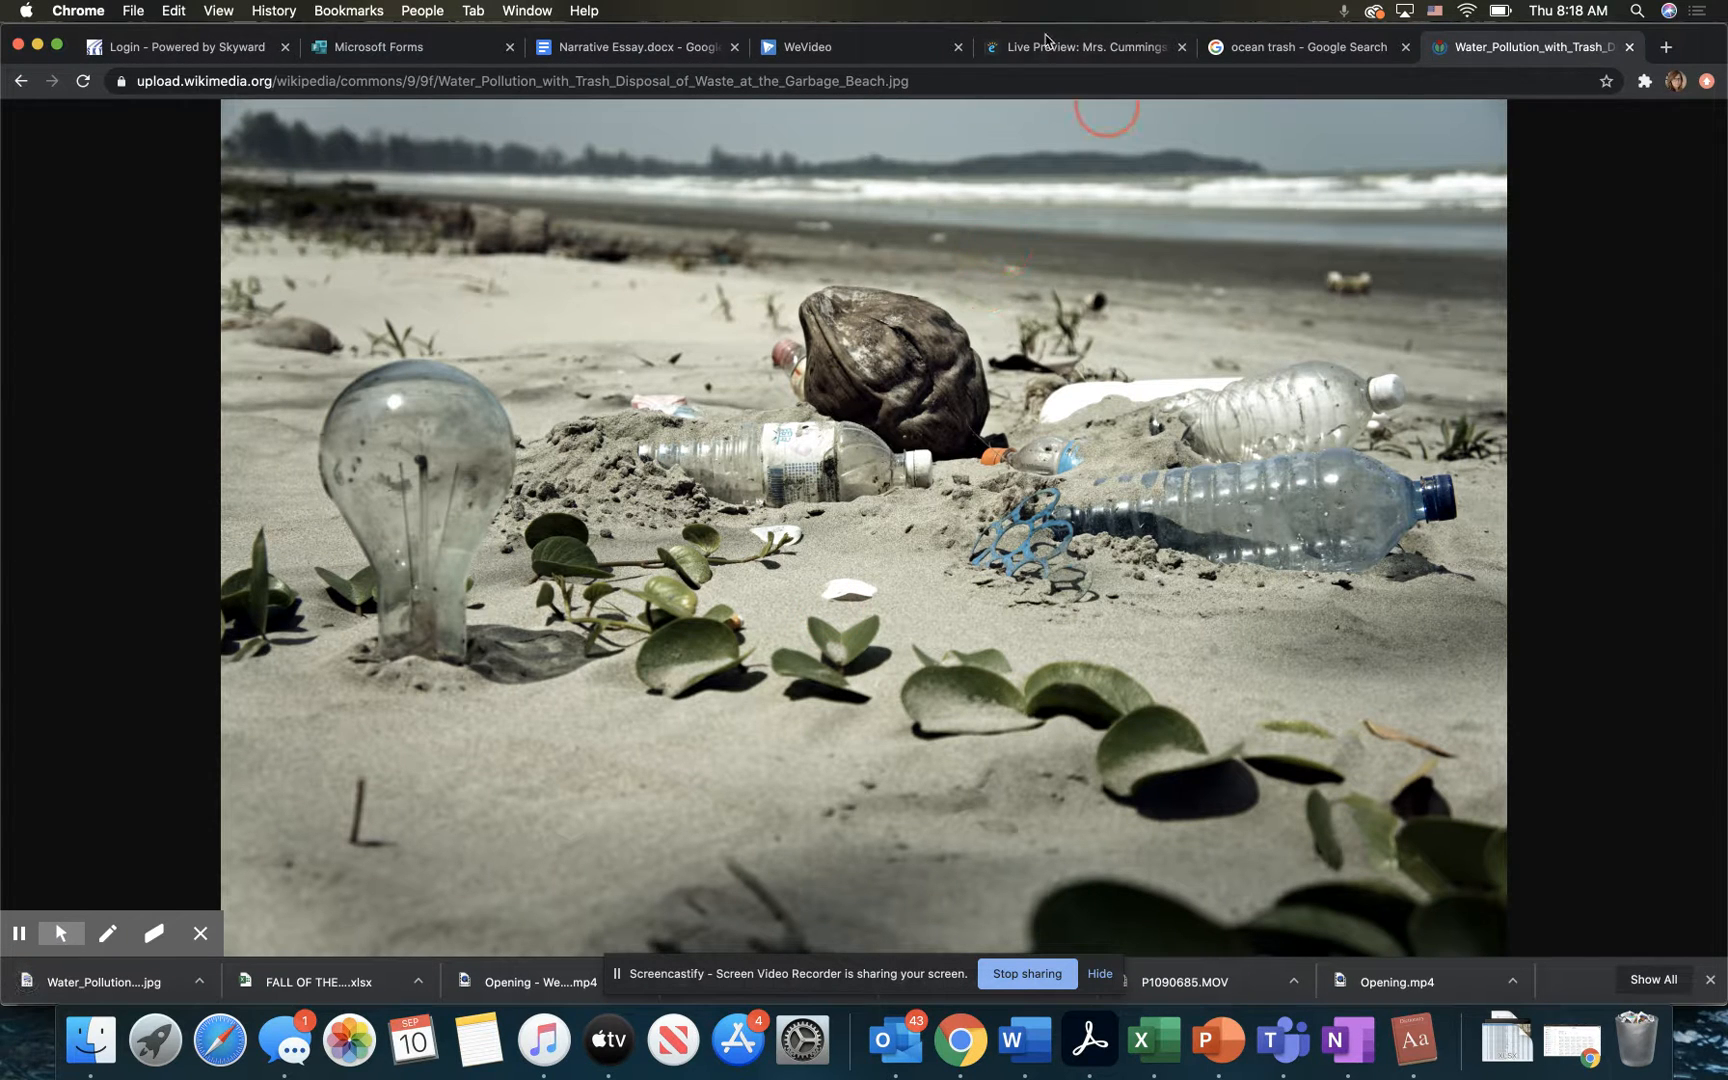
Step: Return to the blog customizer's image chooser and upload Water_Pollution_with_Trash_Disposal_of_Waste_at_the_Garbage_Beach.jpg from the Desktop
left_click(1094, 50)
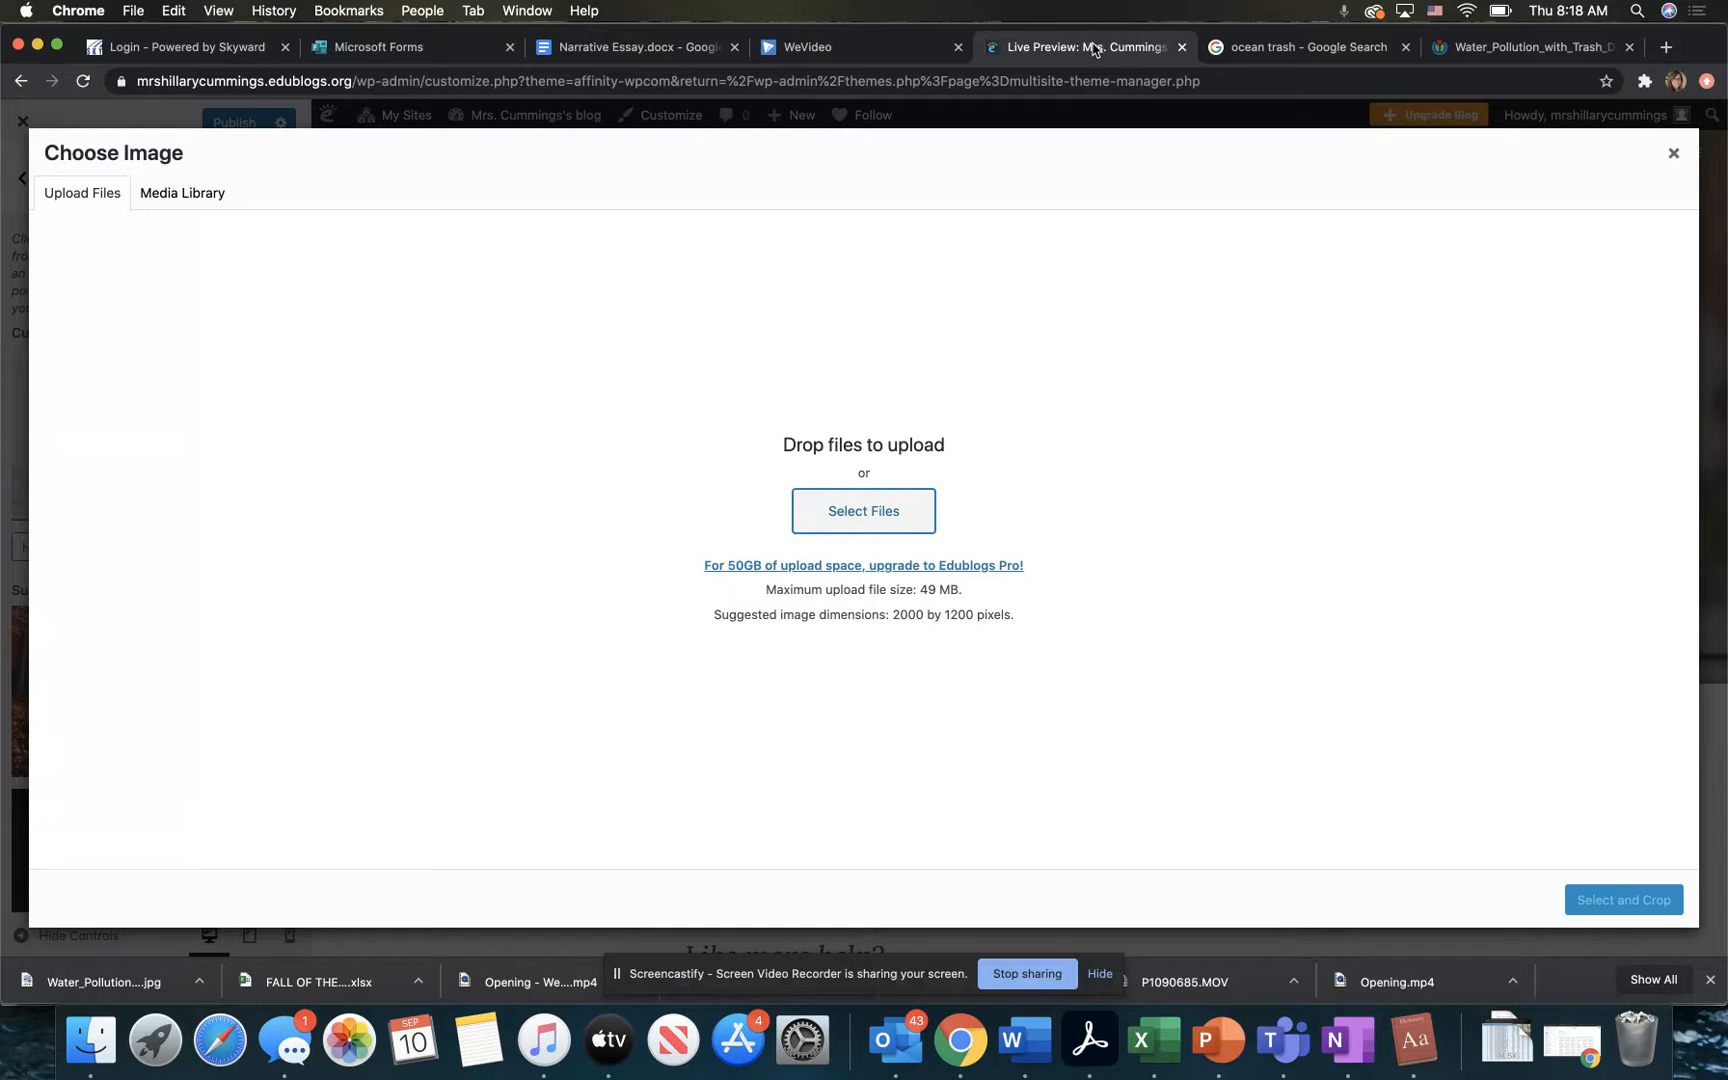
left_click(851, 513)
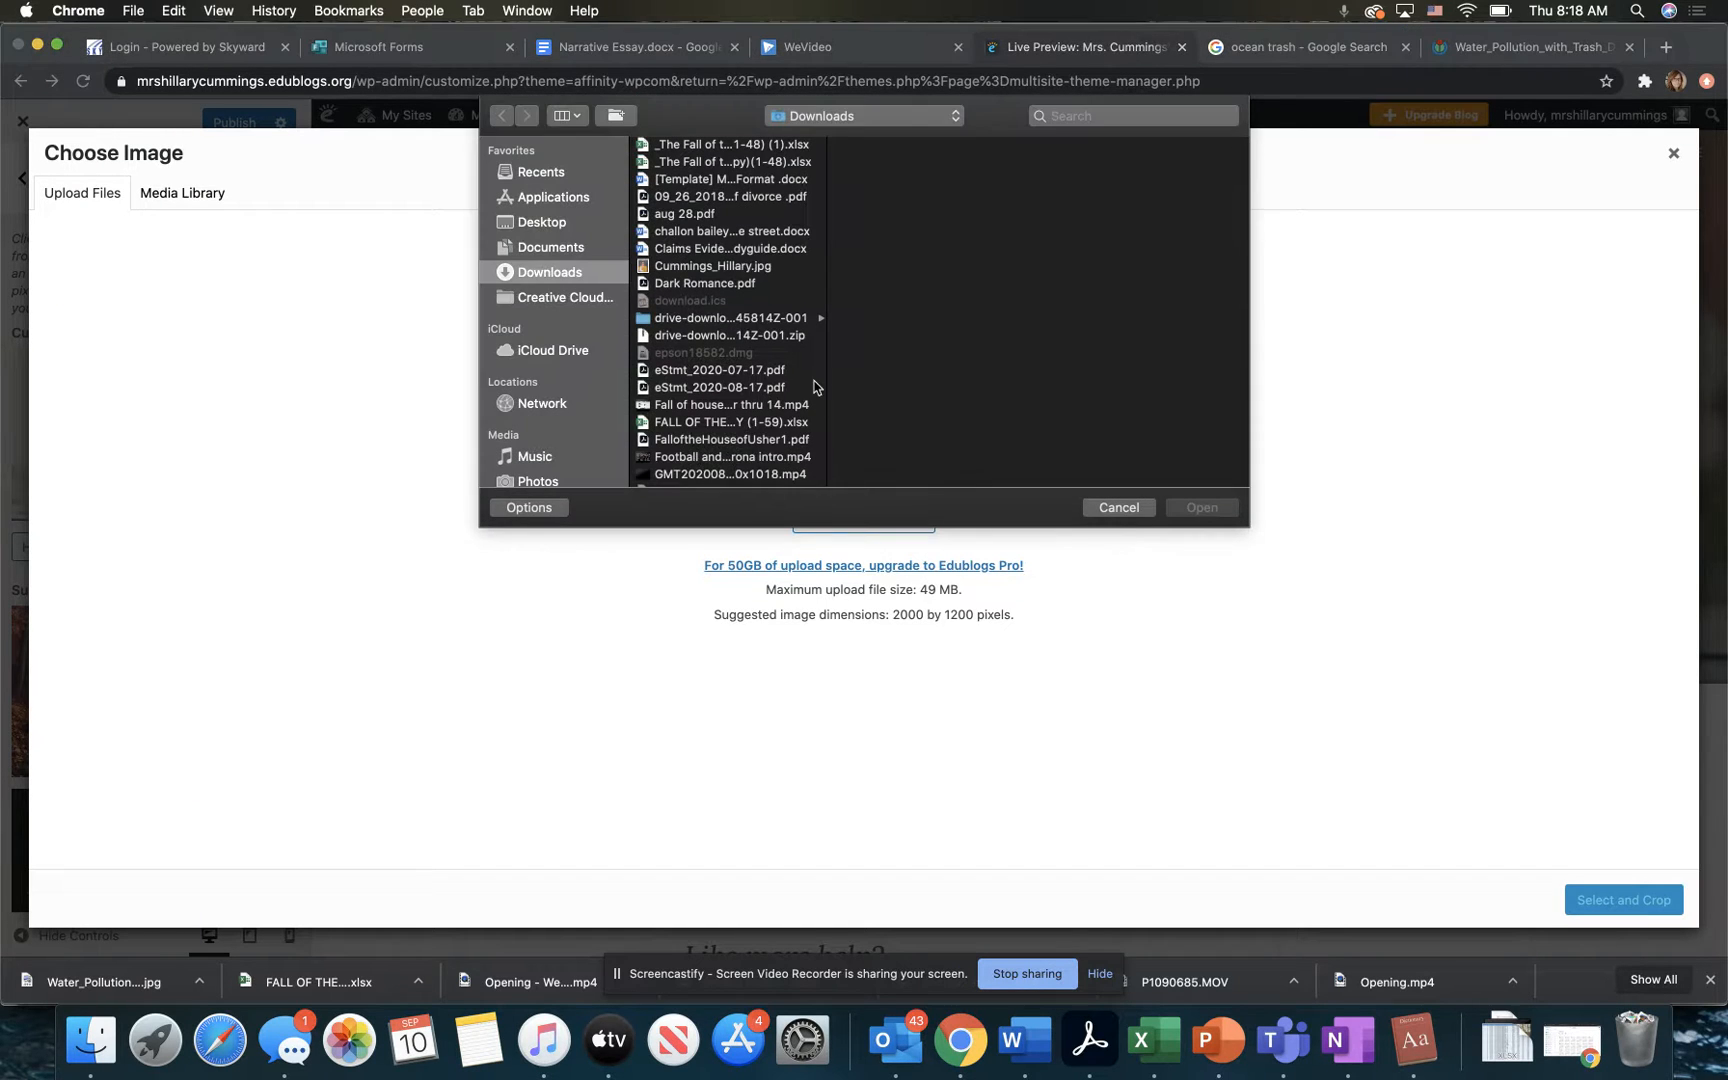
left_click(568, 222)
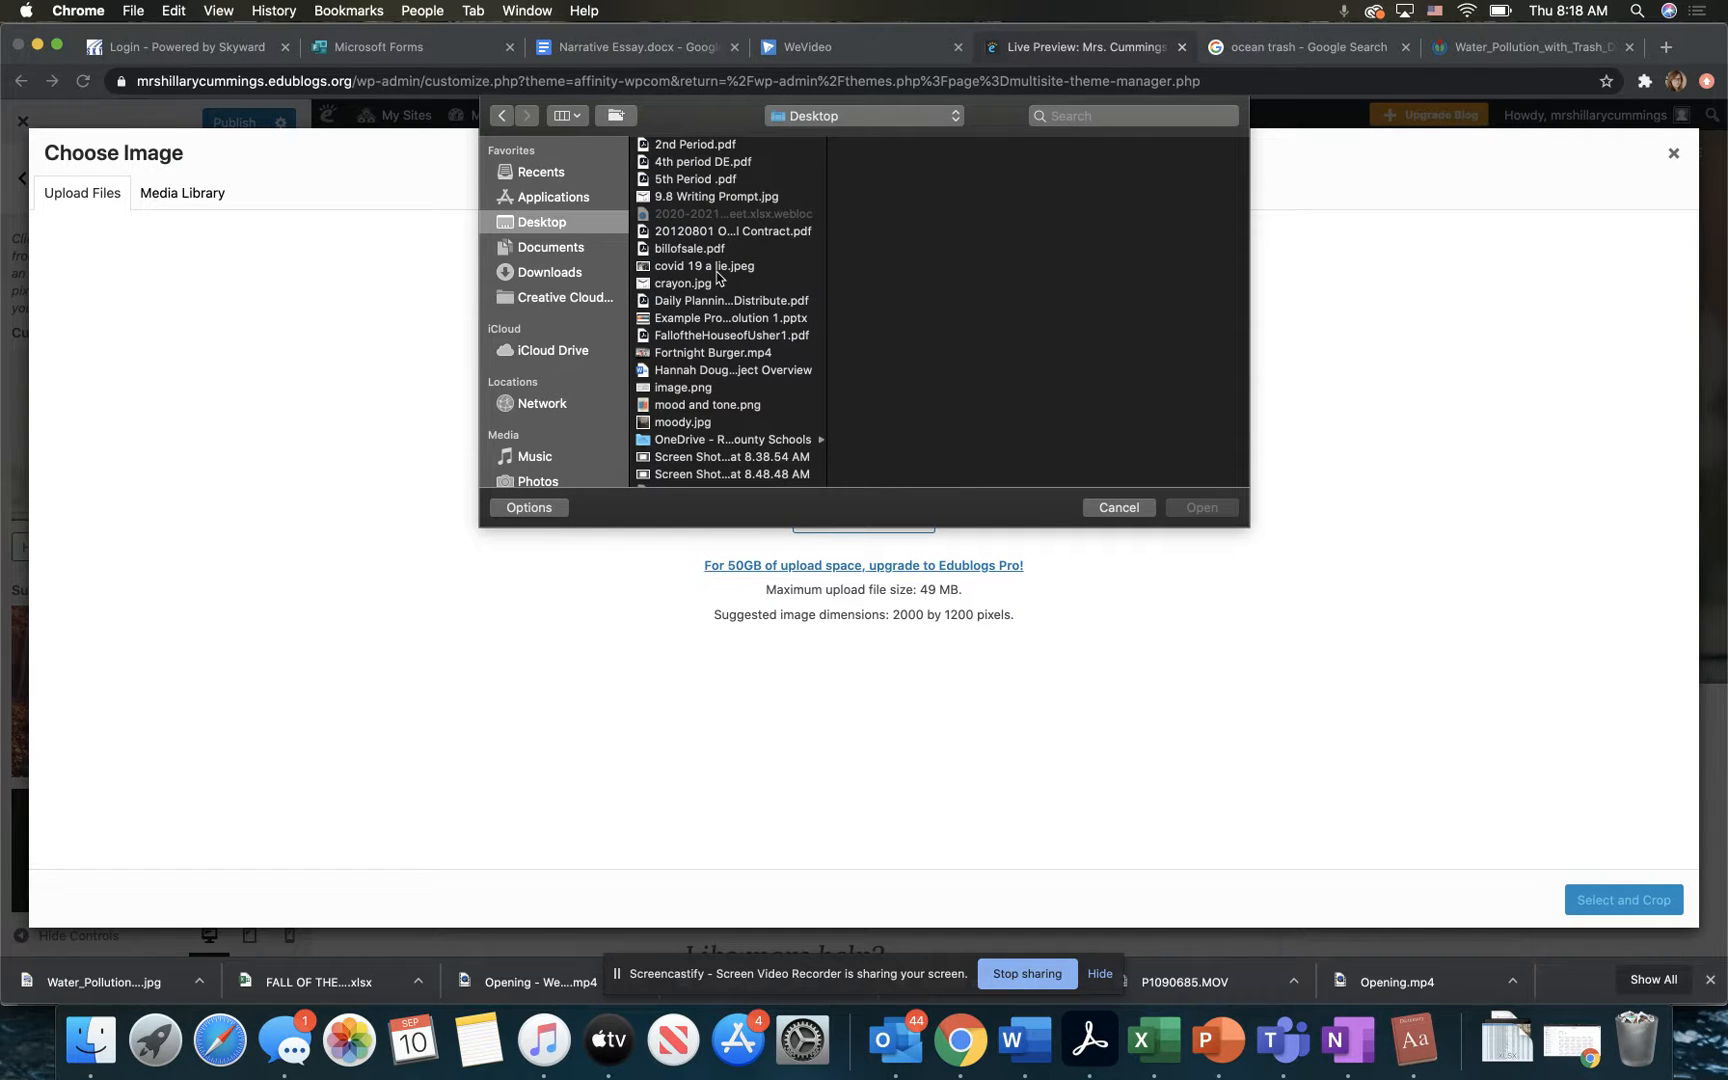
scroll(714, 307, "down", 3)
scroll(714, 307, "down", 4)
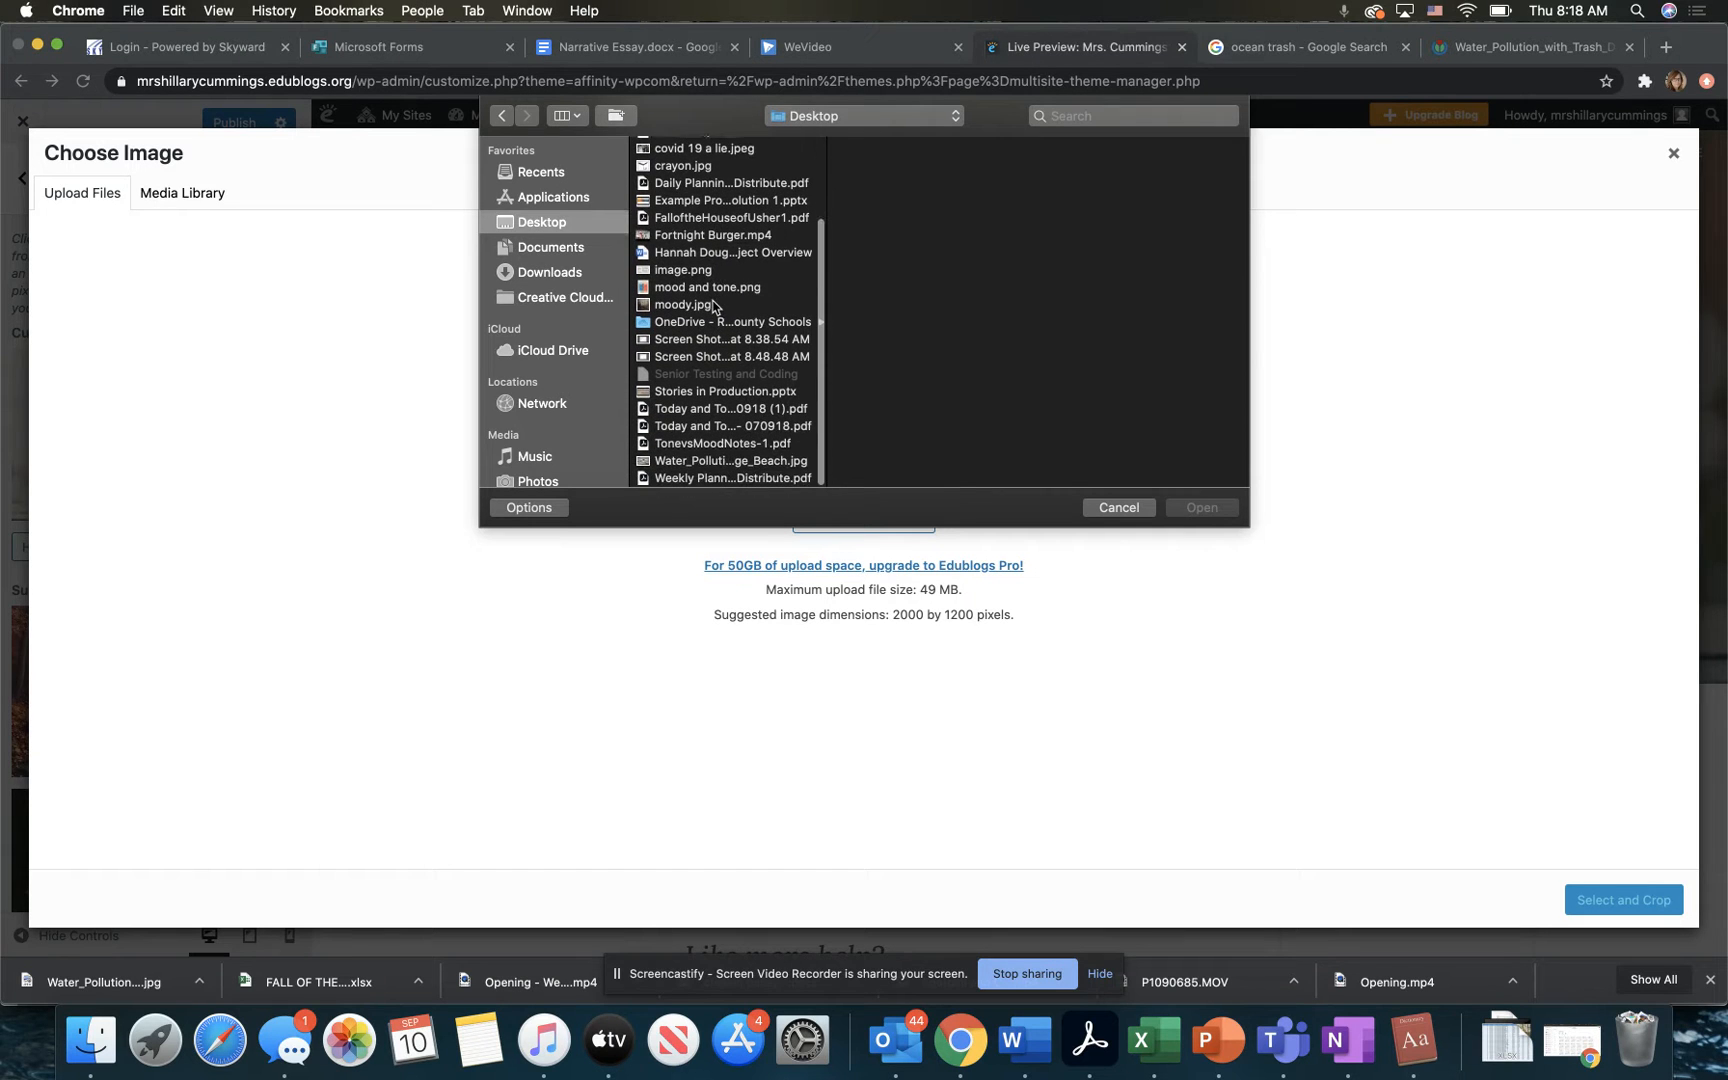
scroll(718, 427, "down", 2)
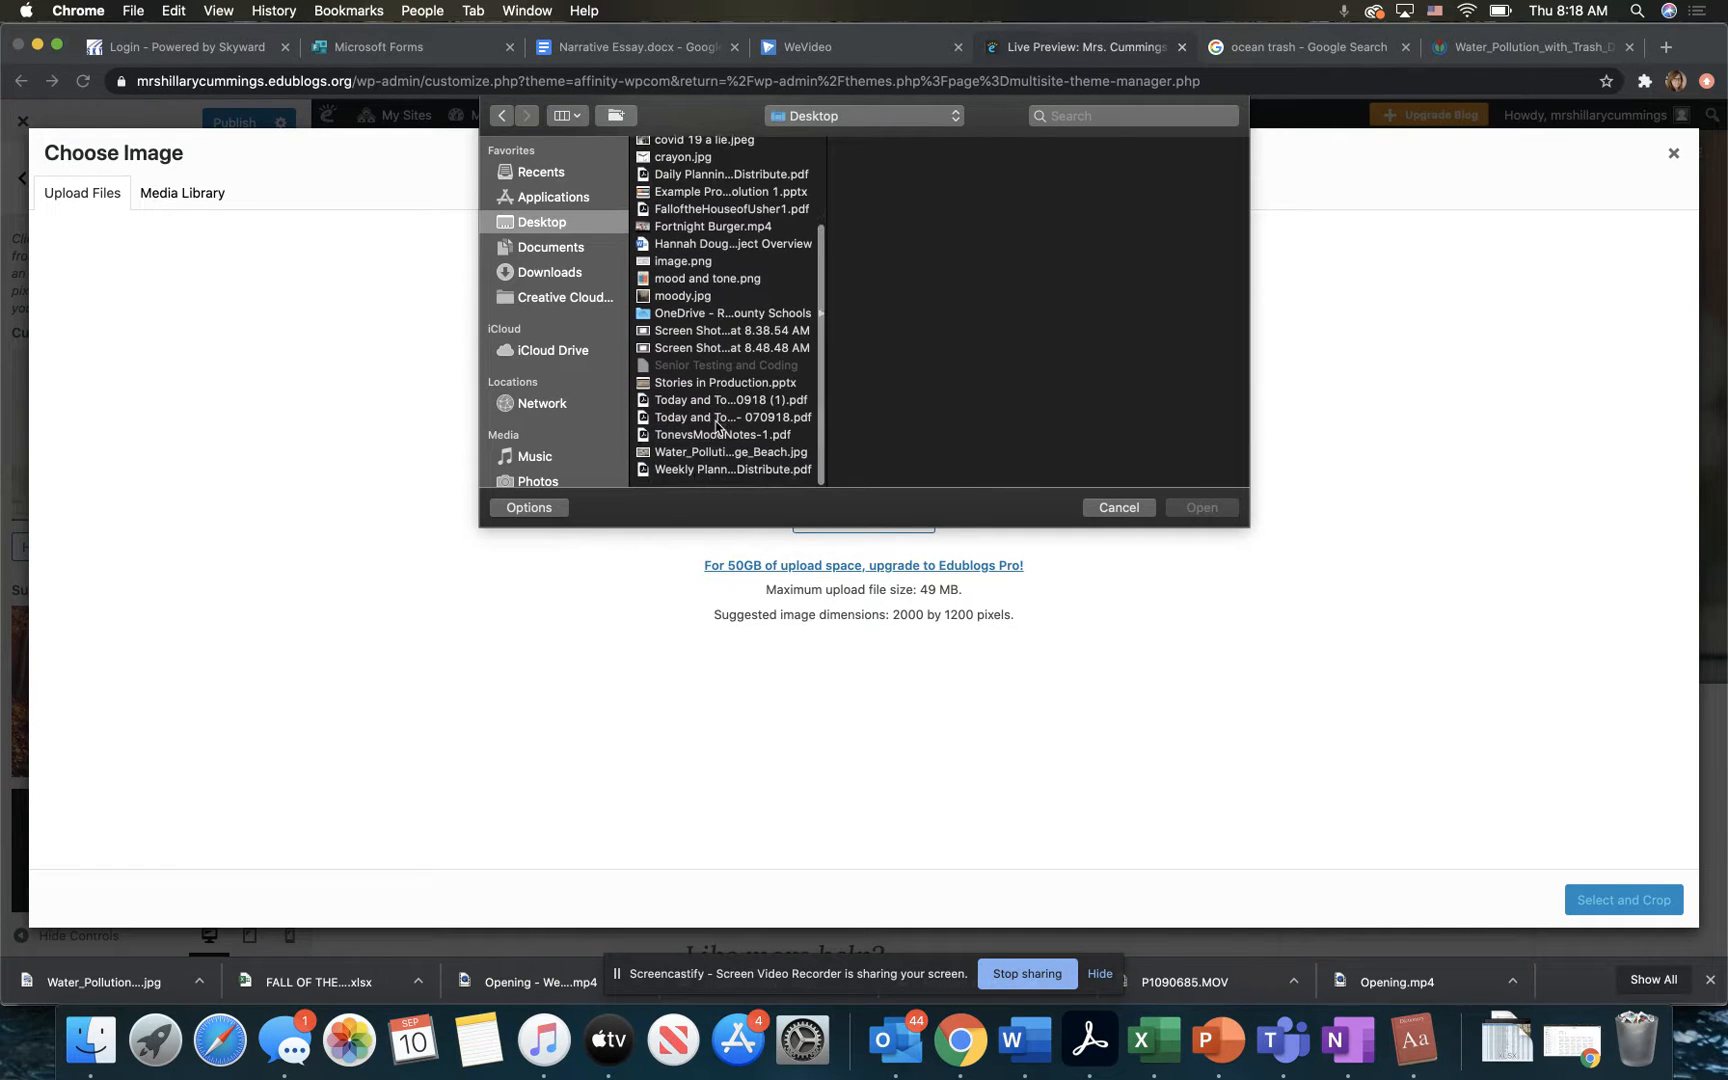
left_click(710, 461)
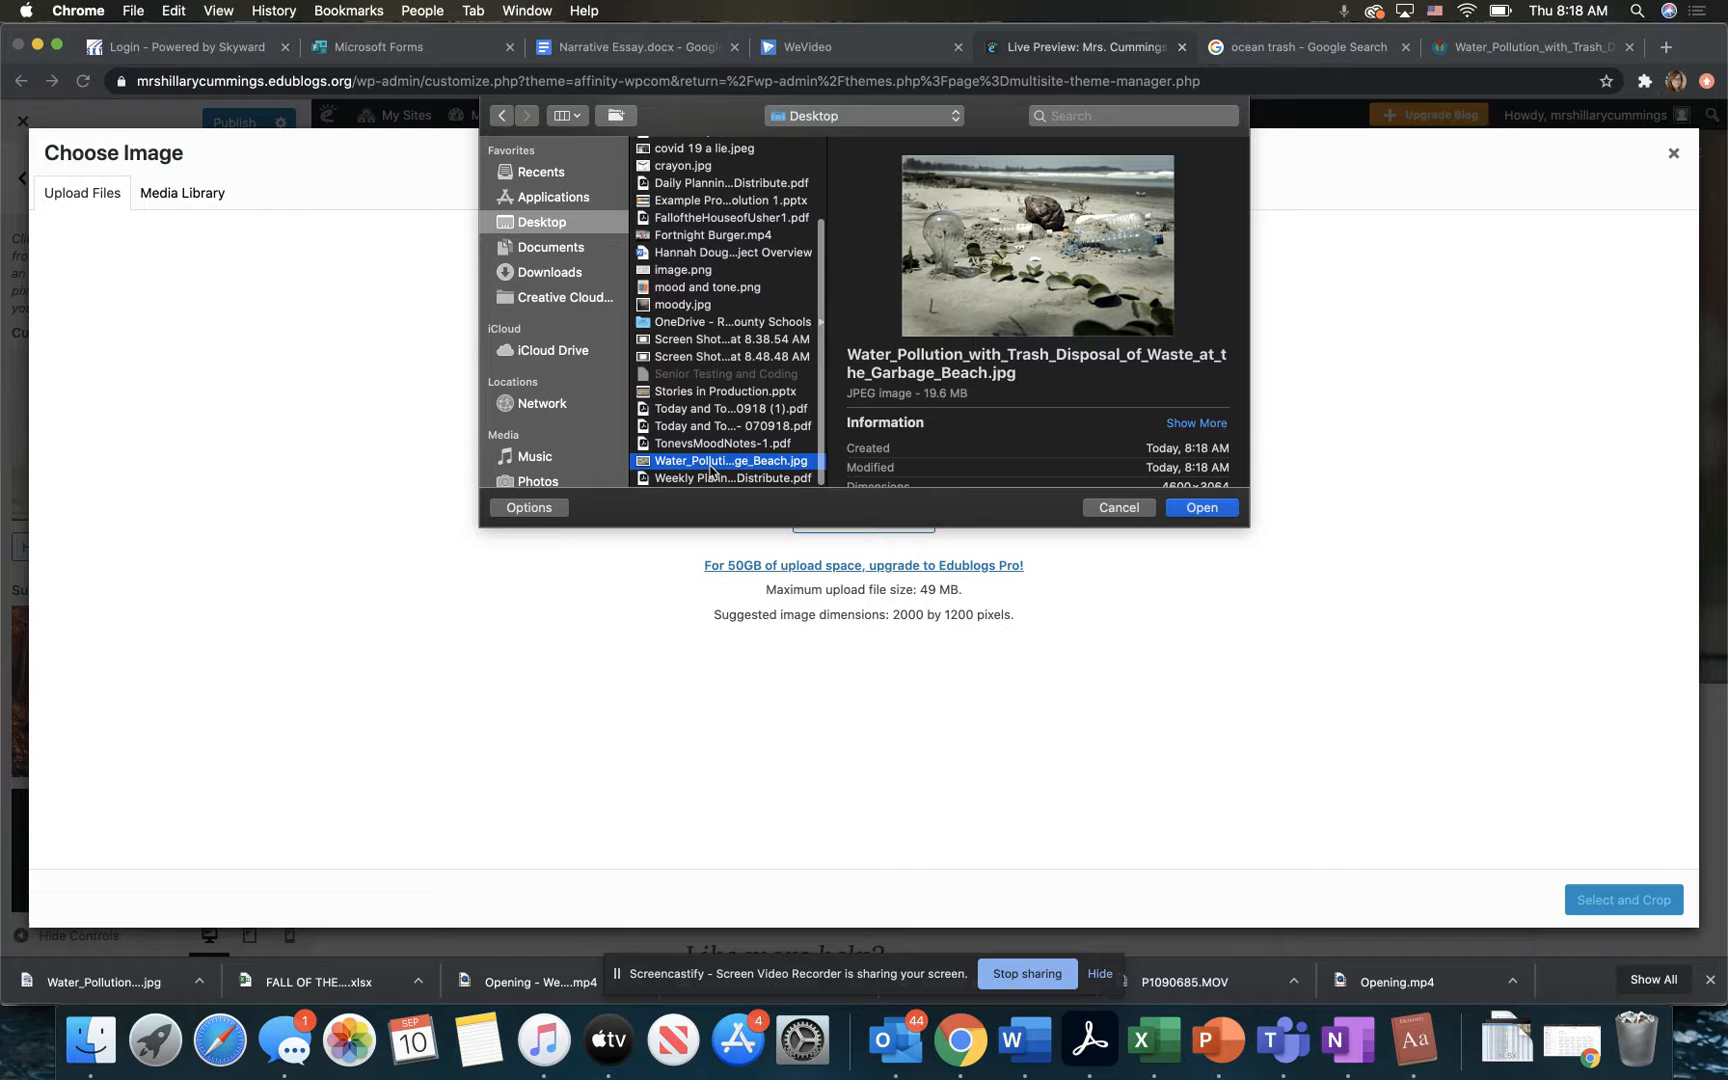
left_click(1206, 507)
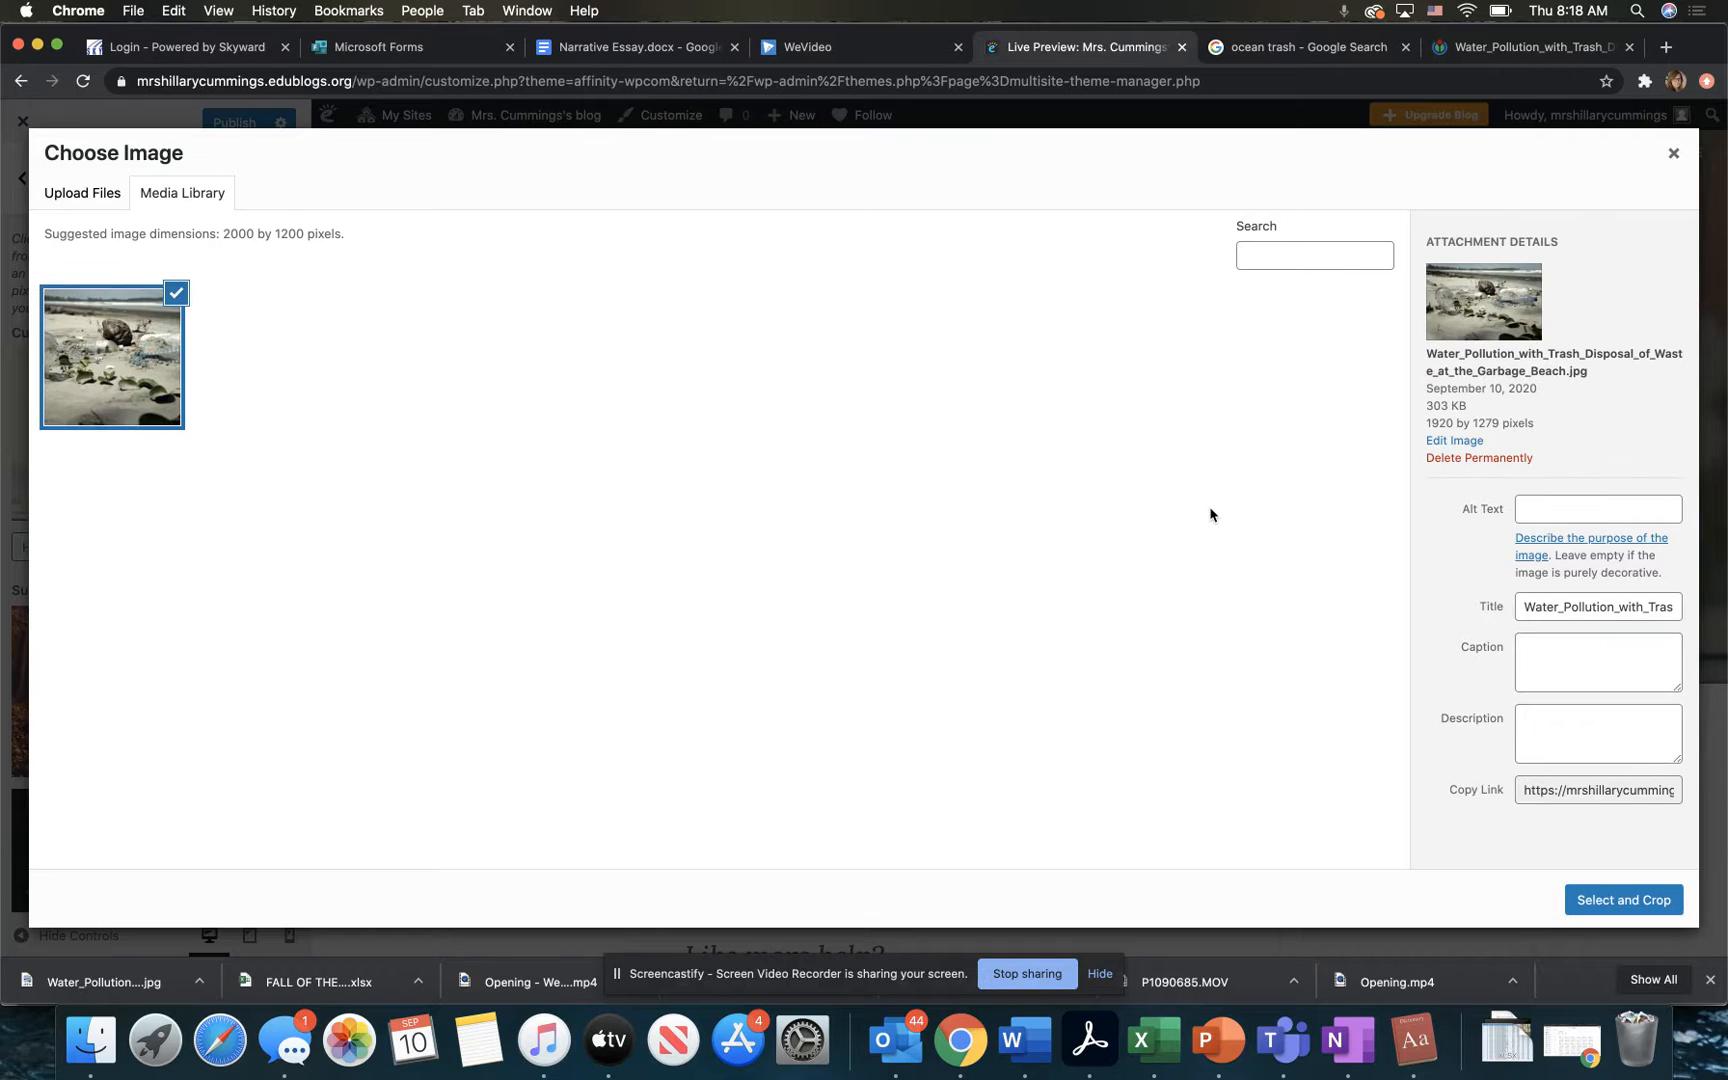
Step: Set the uploaded photo's alt text to "Beach with polution" and fill in its description
left_click(1557, 508)
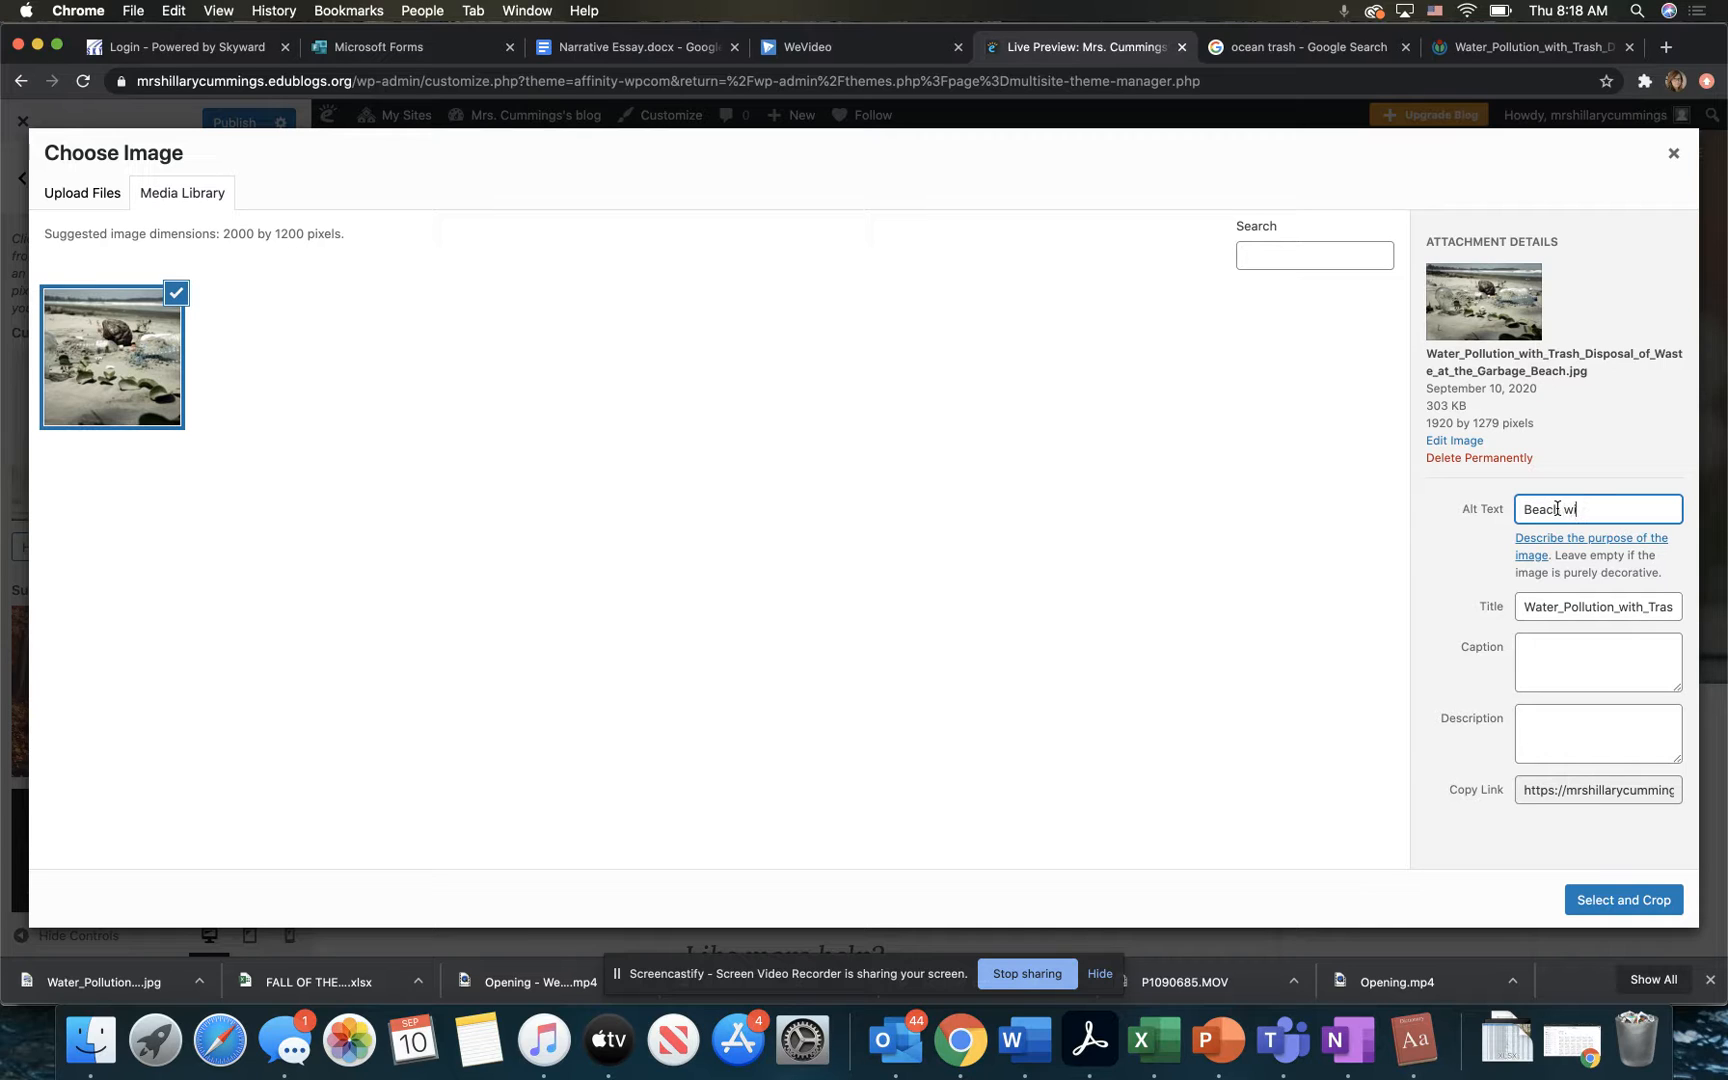
type("Beach with polution")
left_click(1557, 735)
type("Polution")
key("BackSpace")
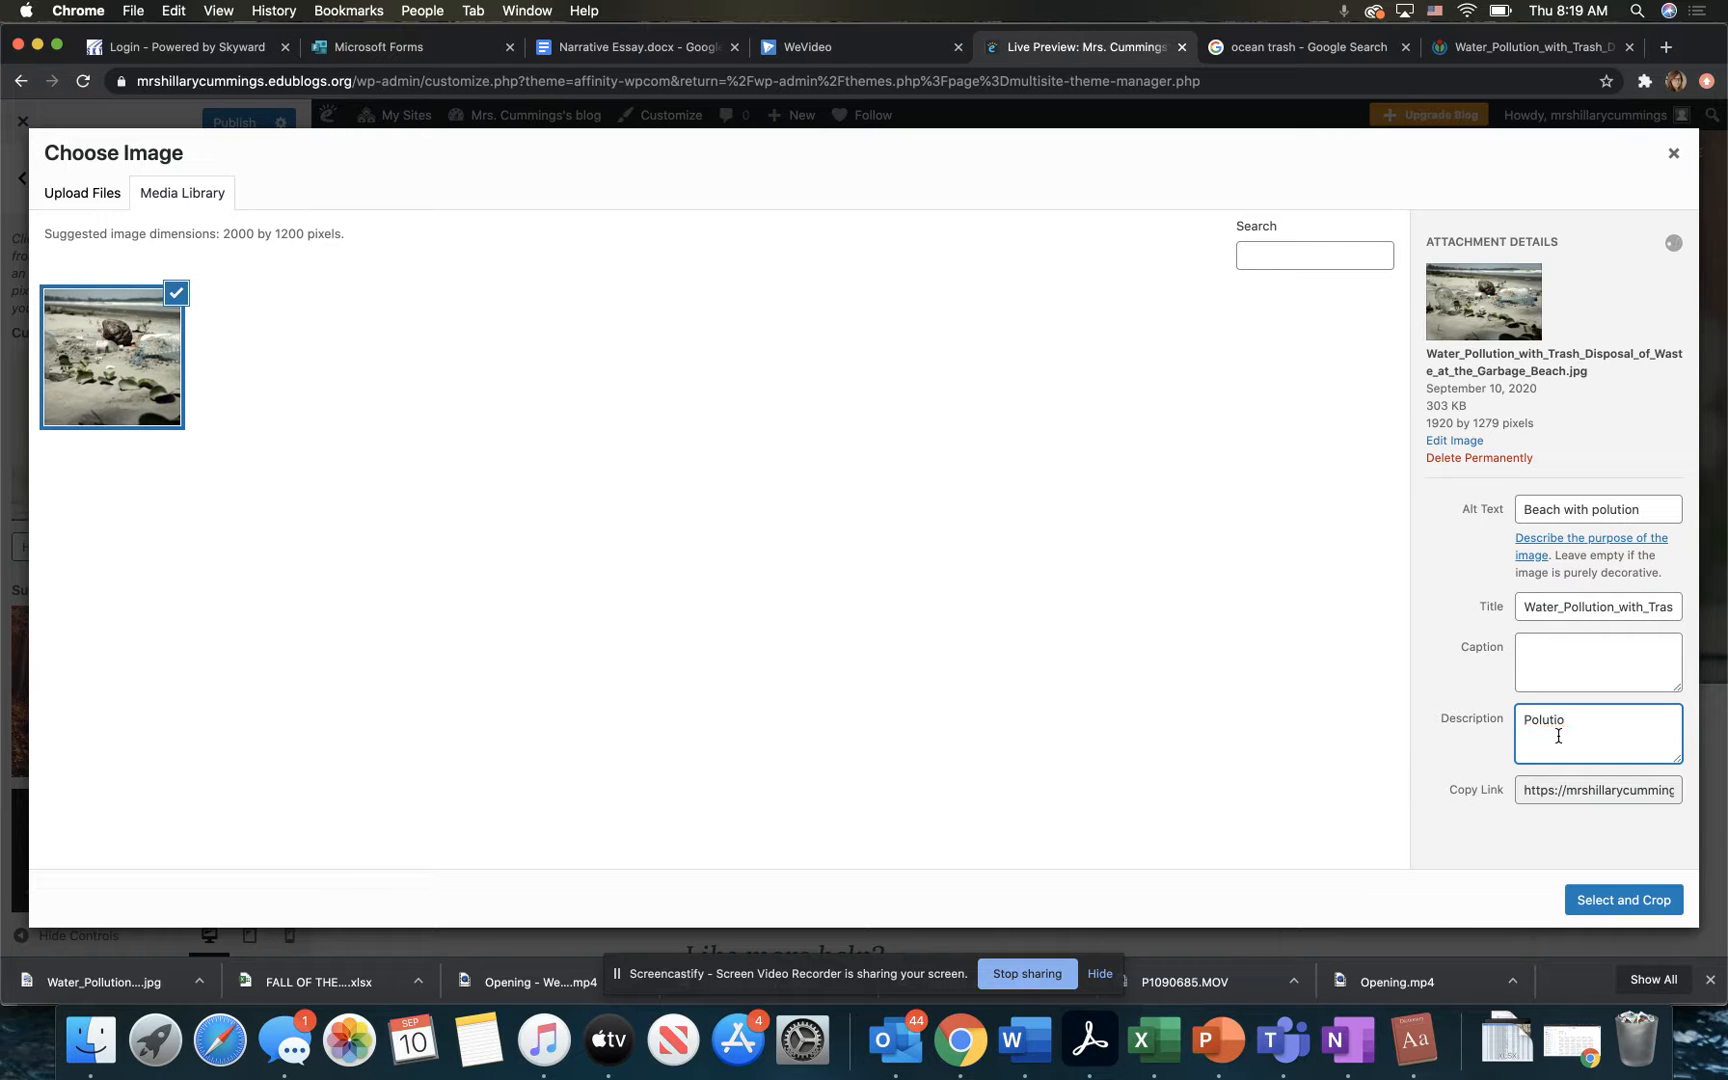
key("BackSpace")
key("BackSpace")
key("BackSpace")
key("BackSpace")
key("BackSpace")
type("from")
Step: Select the beach photo as header image and crop it with the crop frame moved down to the picture's lower edge
left_click(1630, 899)
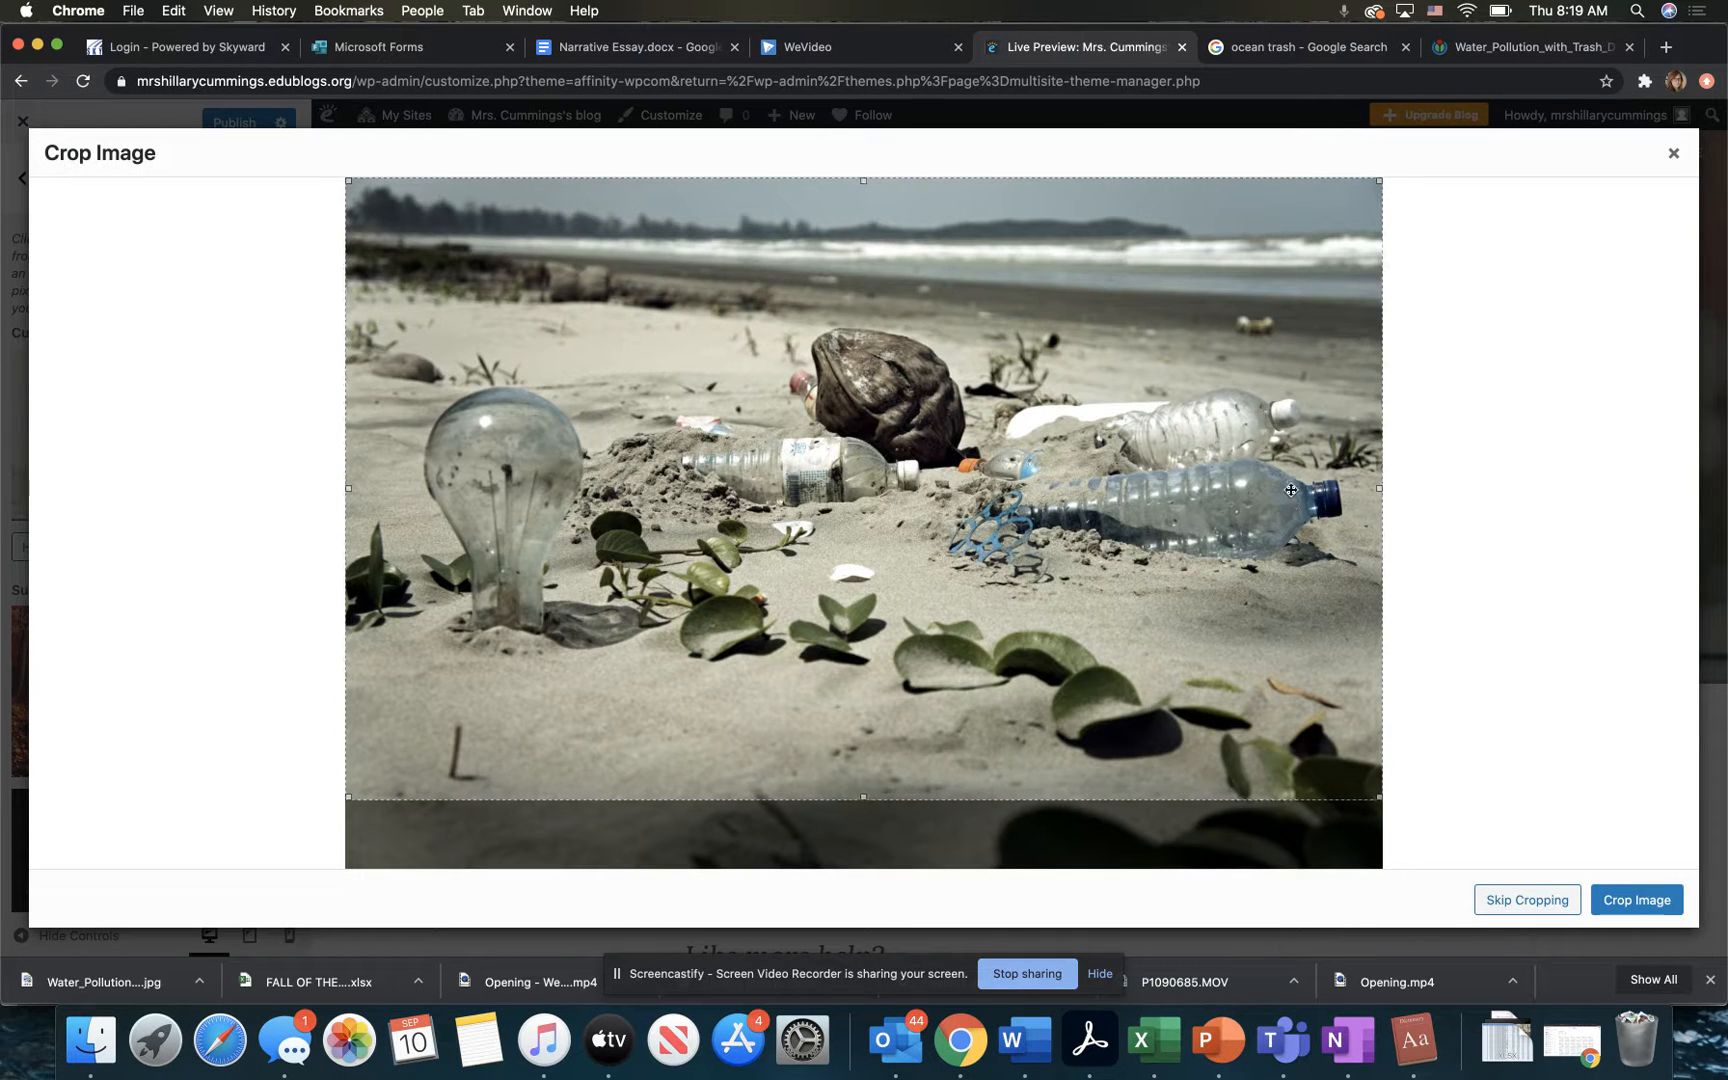
left_click_drag(1166, 566, 1176, 629)
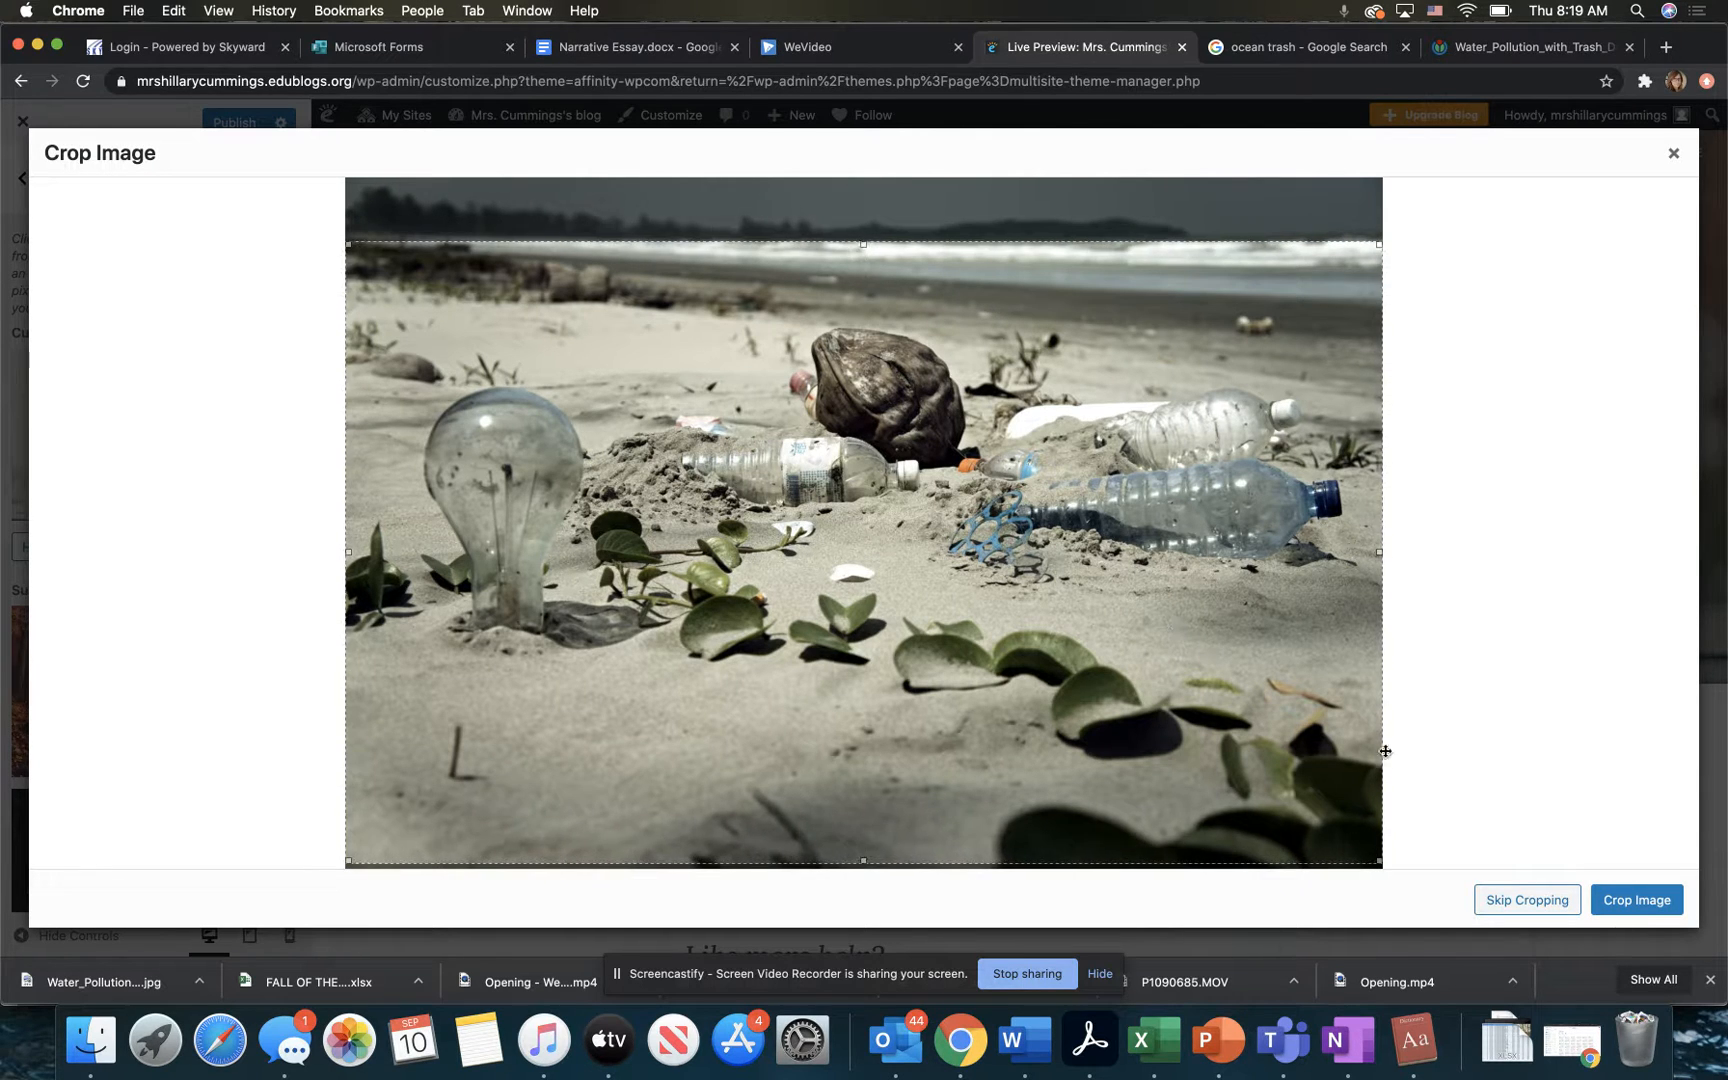
left_click(1644, 911)
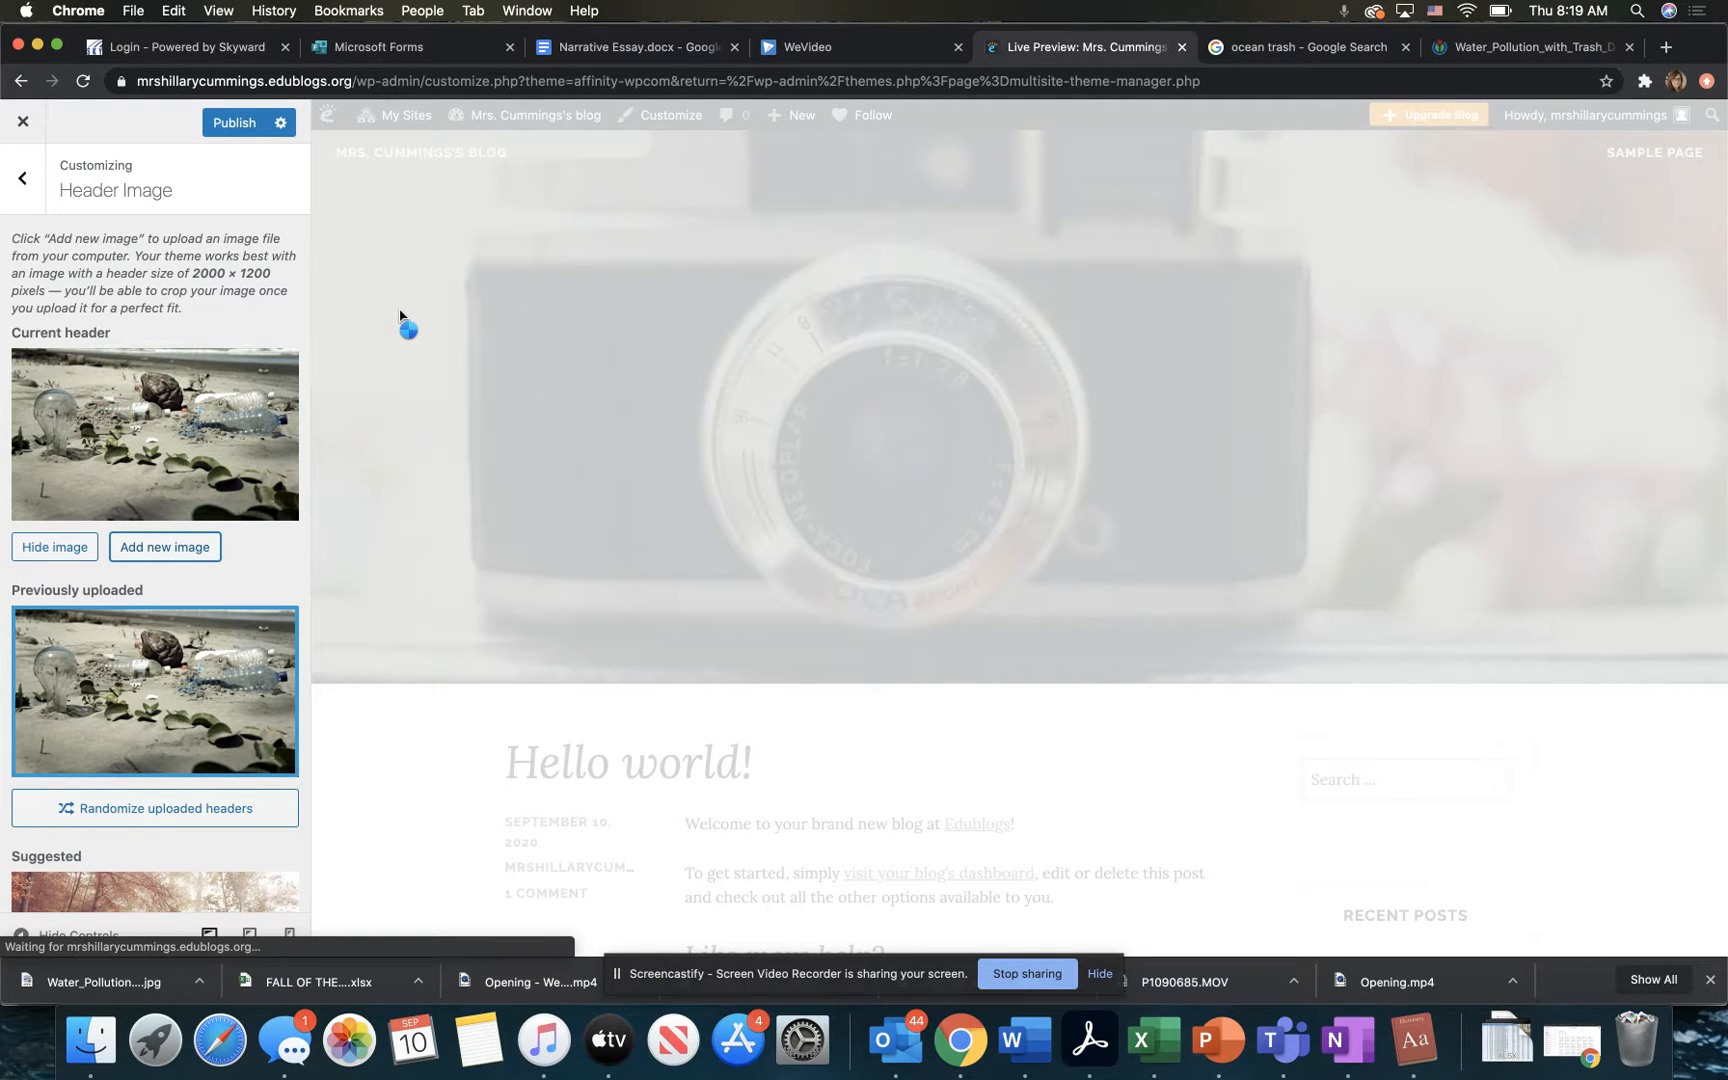
Step: Publish the blog's customization changes and open the background image settings
left_click(240, 123)
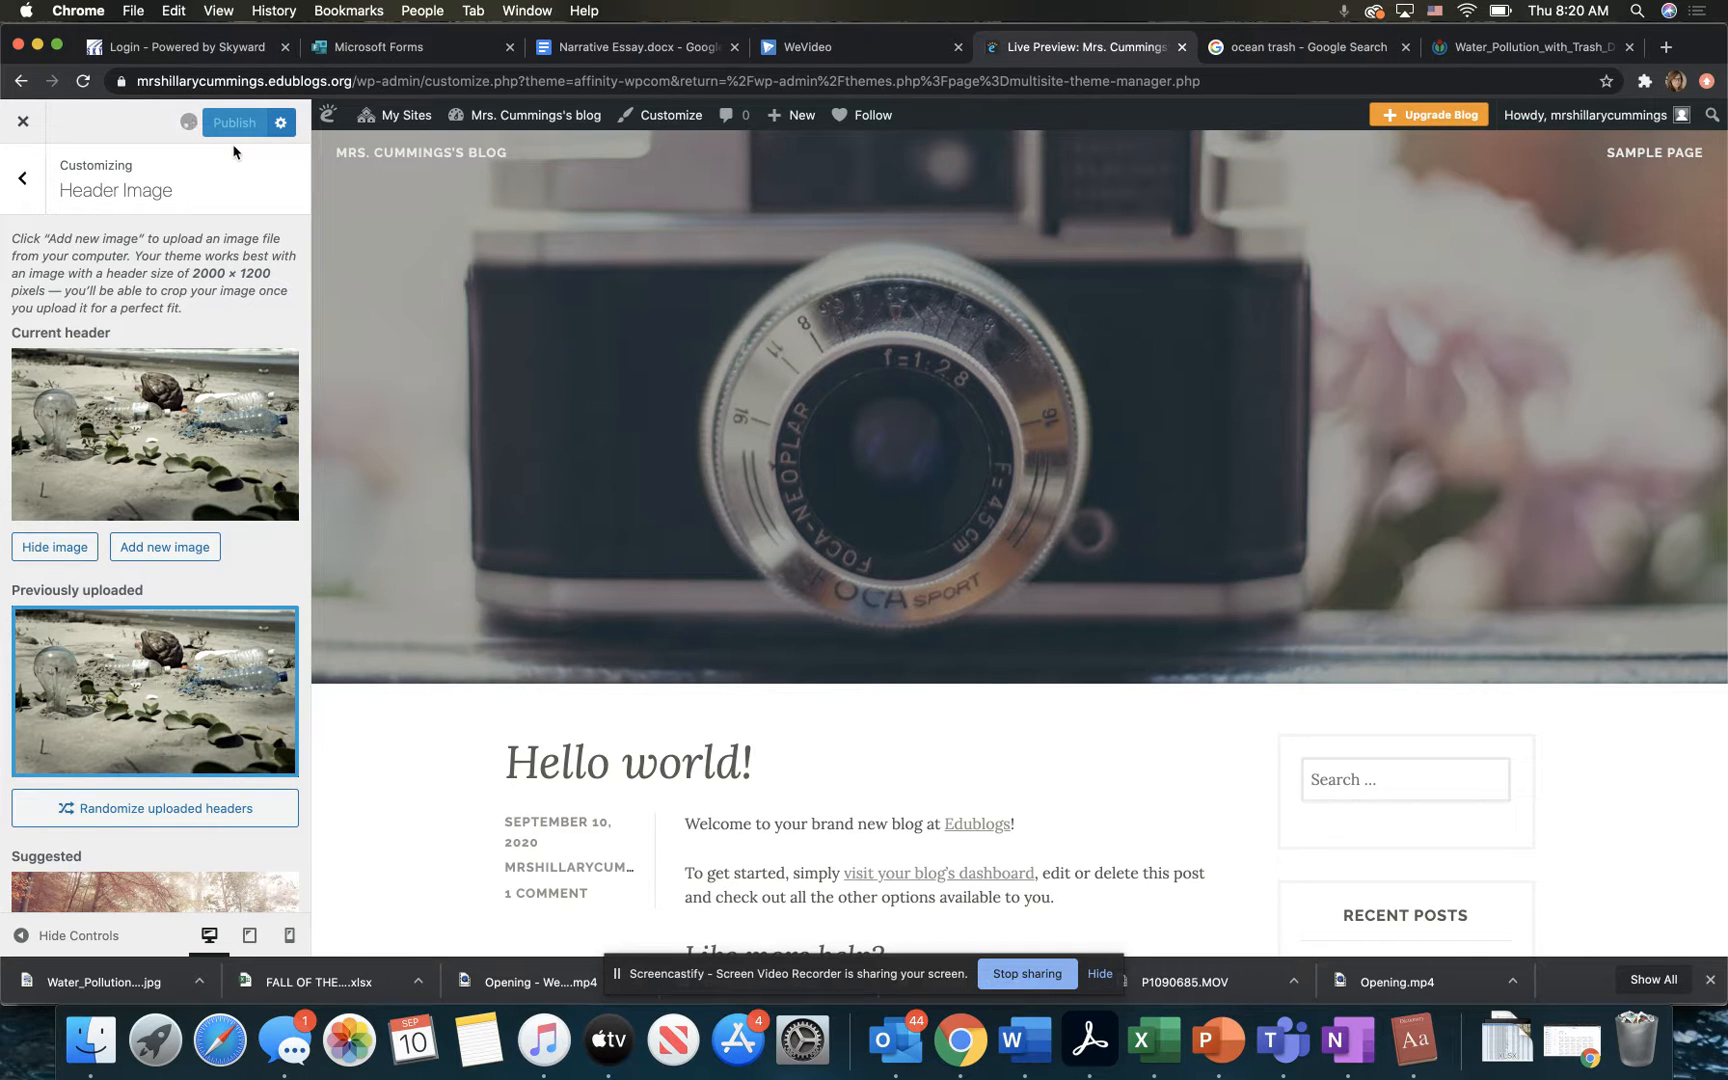
left_click(22, 182)
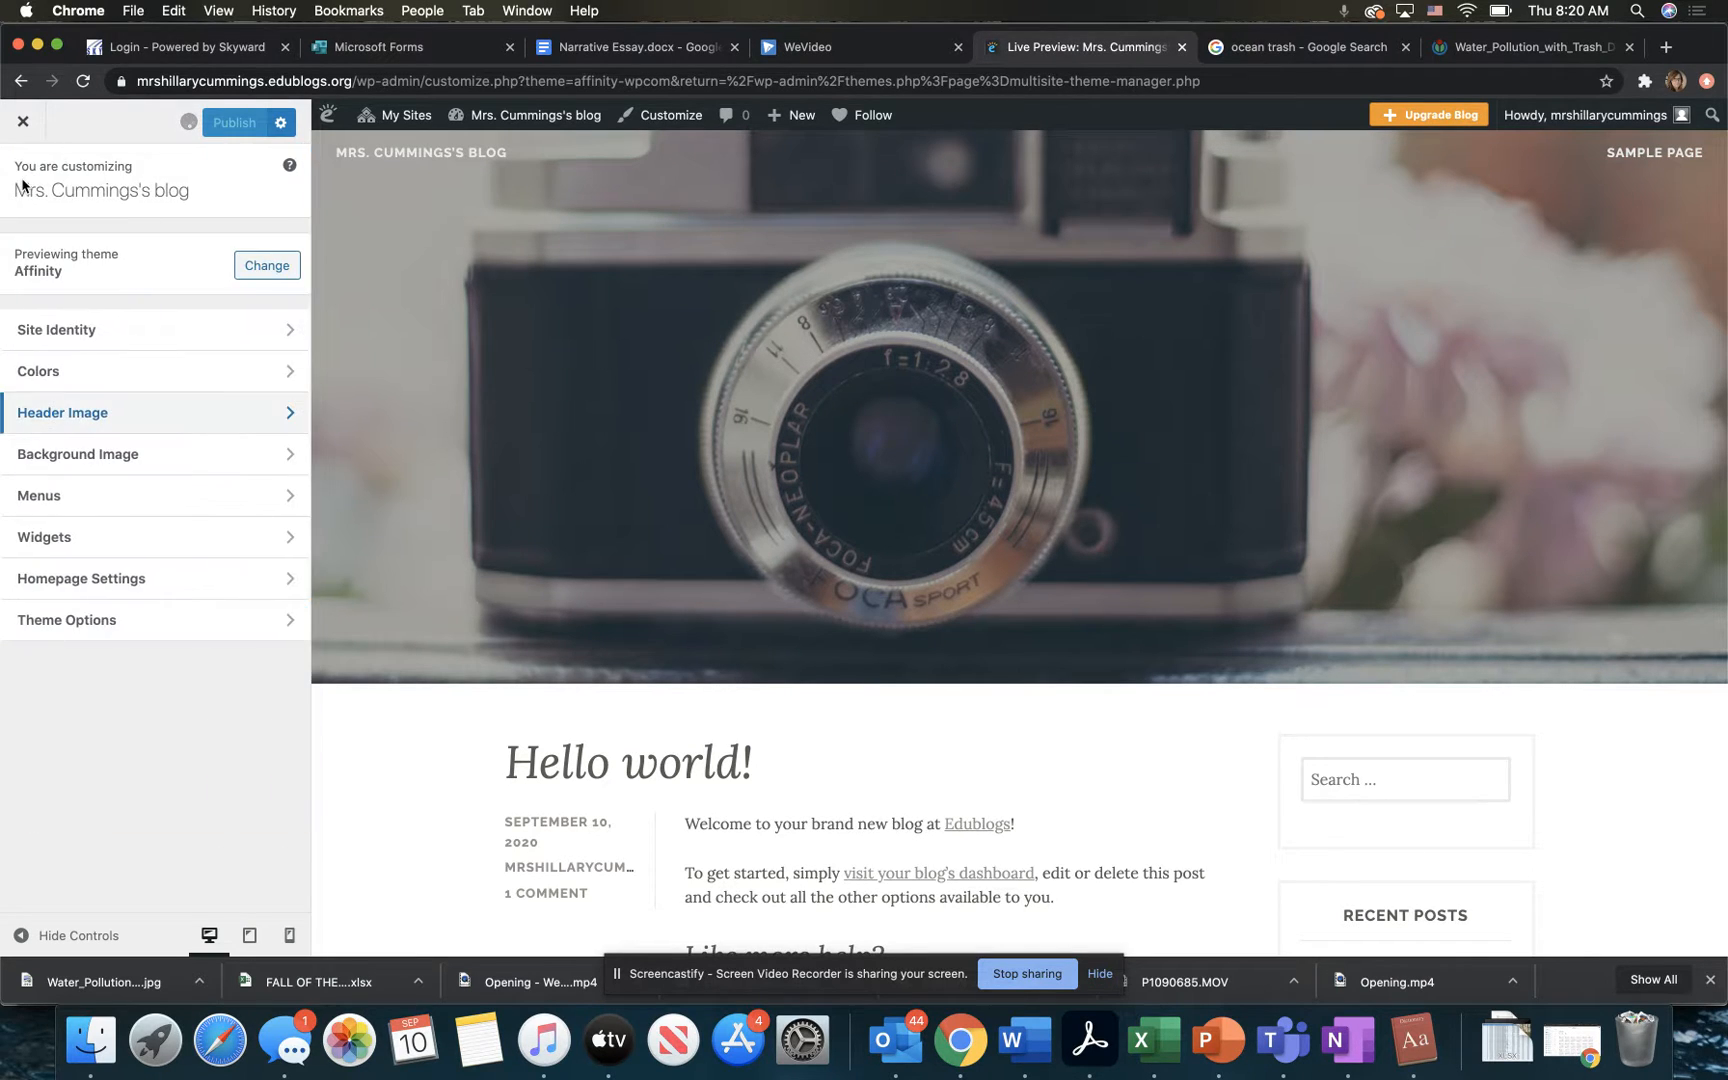
left_click(130, 455)
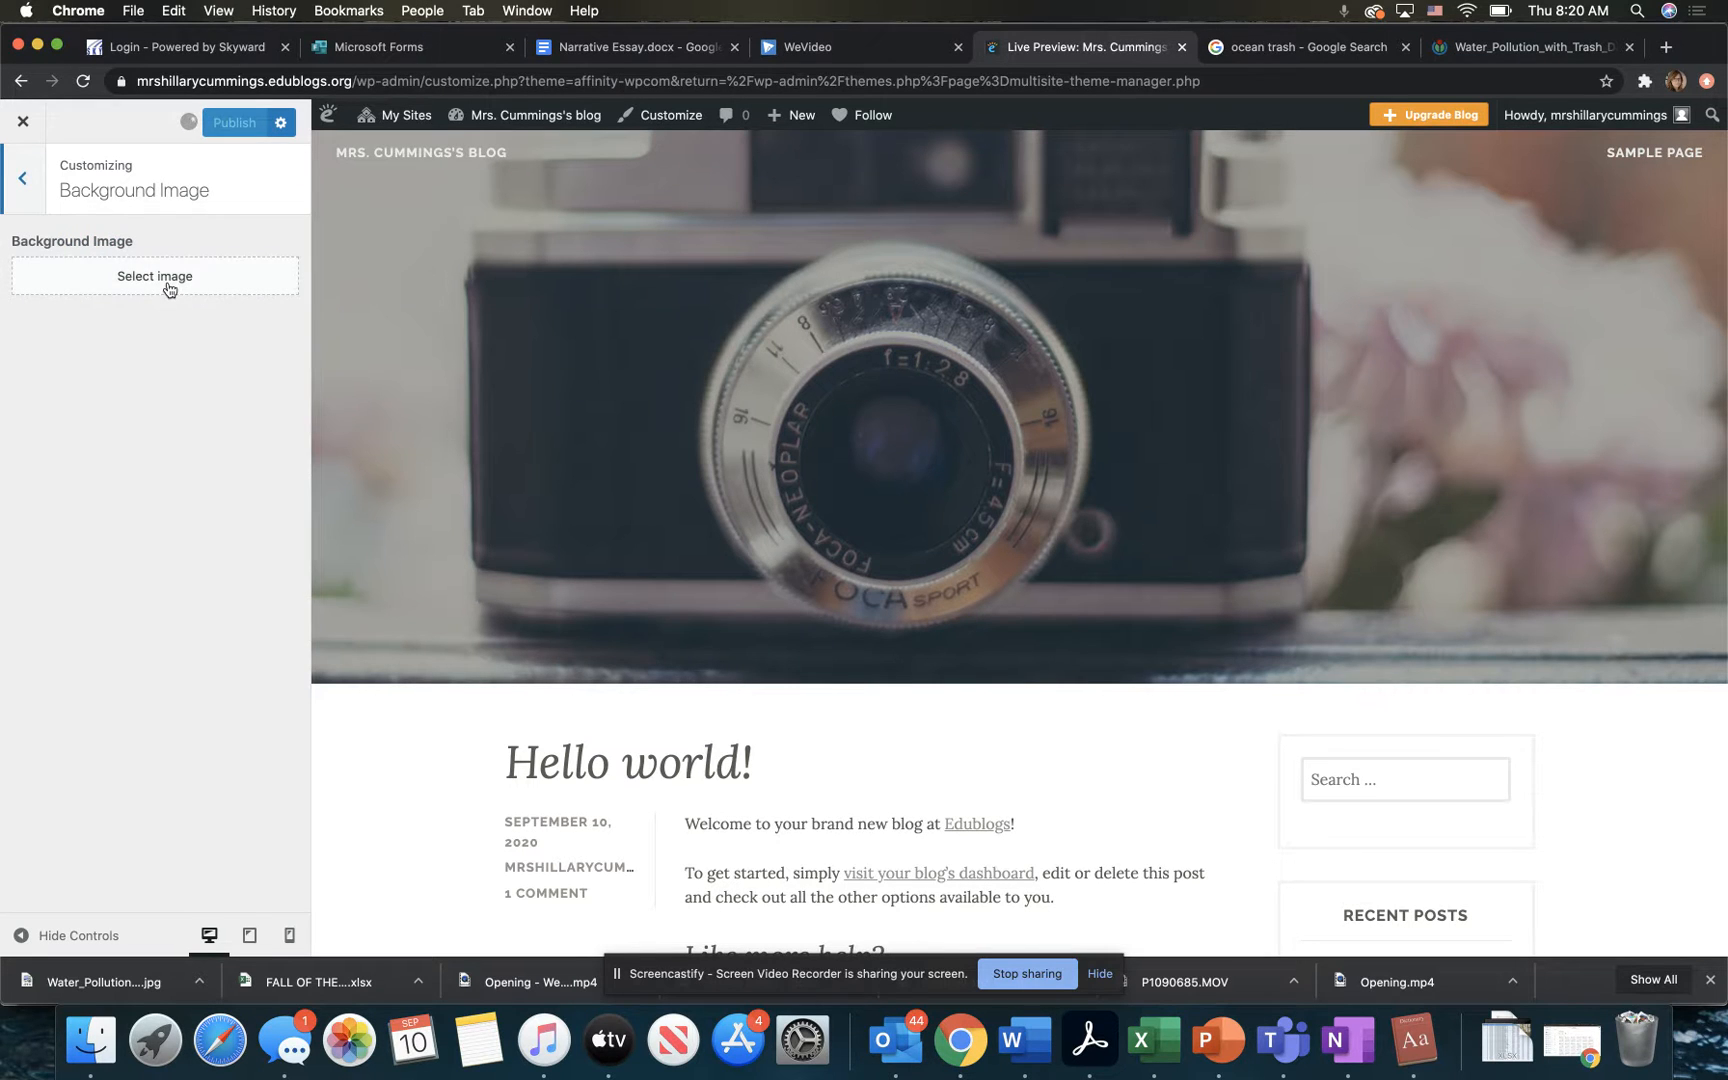
Step: Try the uploaded beach photo as the blog's background image, check it in the preview and remove it again
scroll(496, 701, "down", 6)
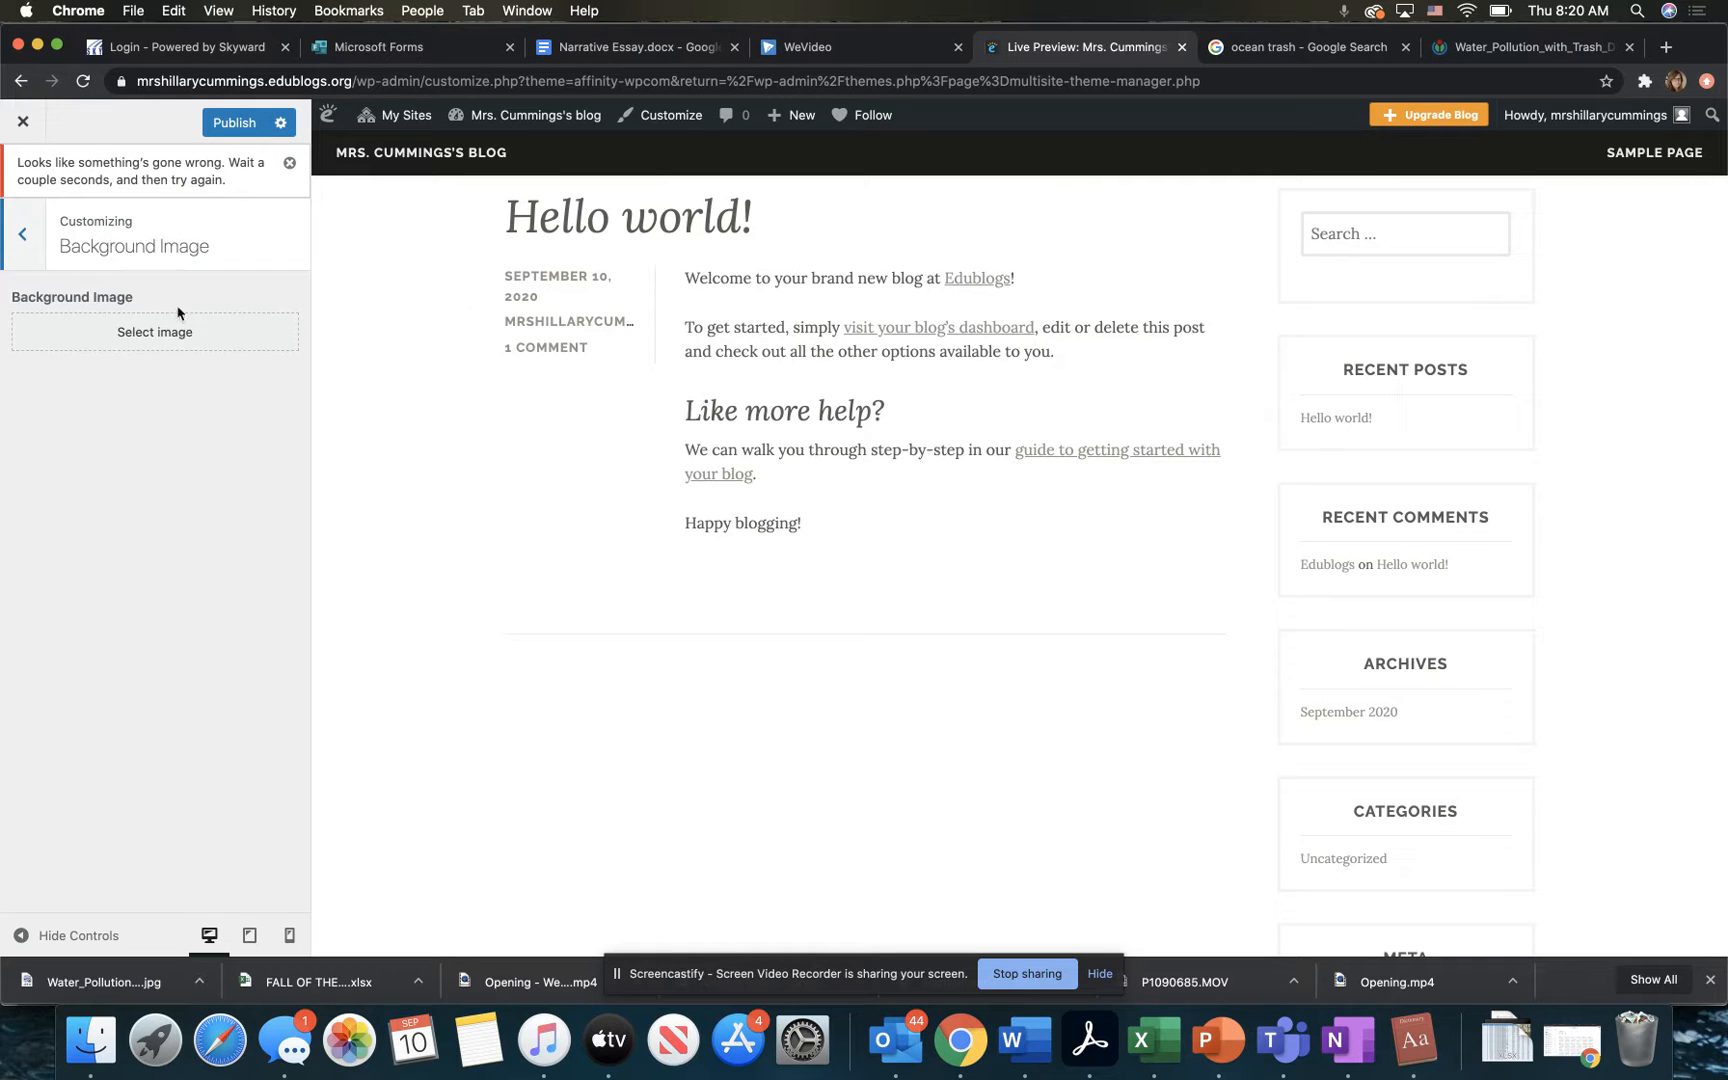
left_click(165, 333)
left_click(134, 376)
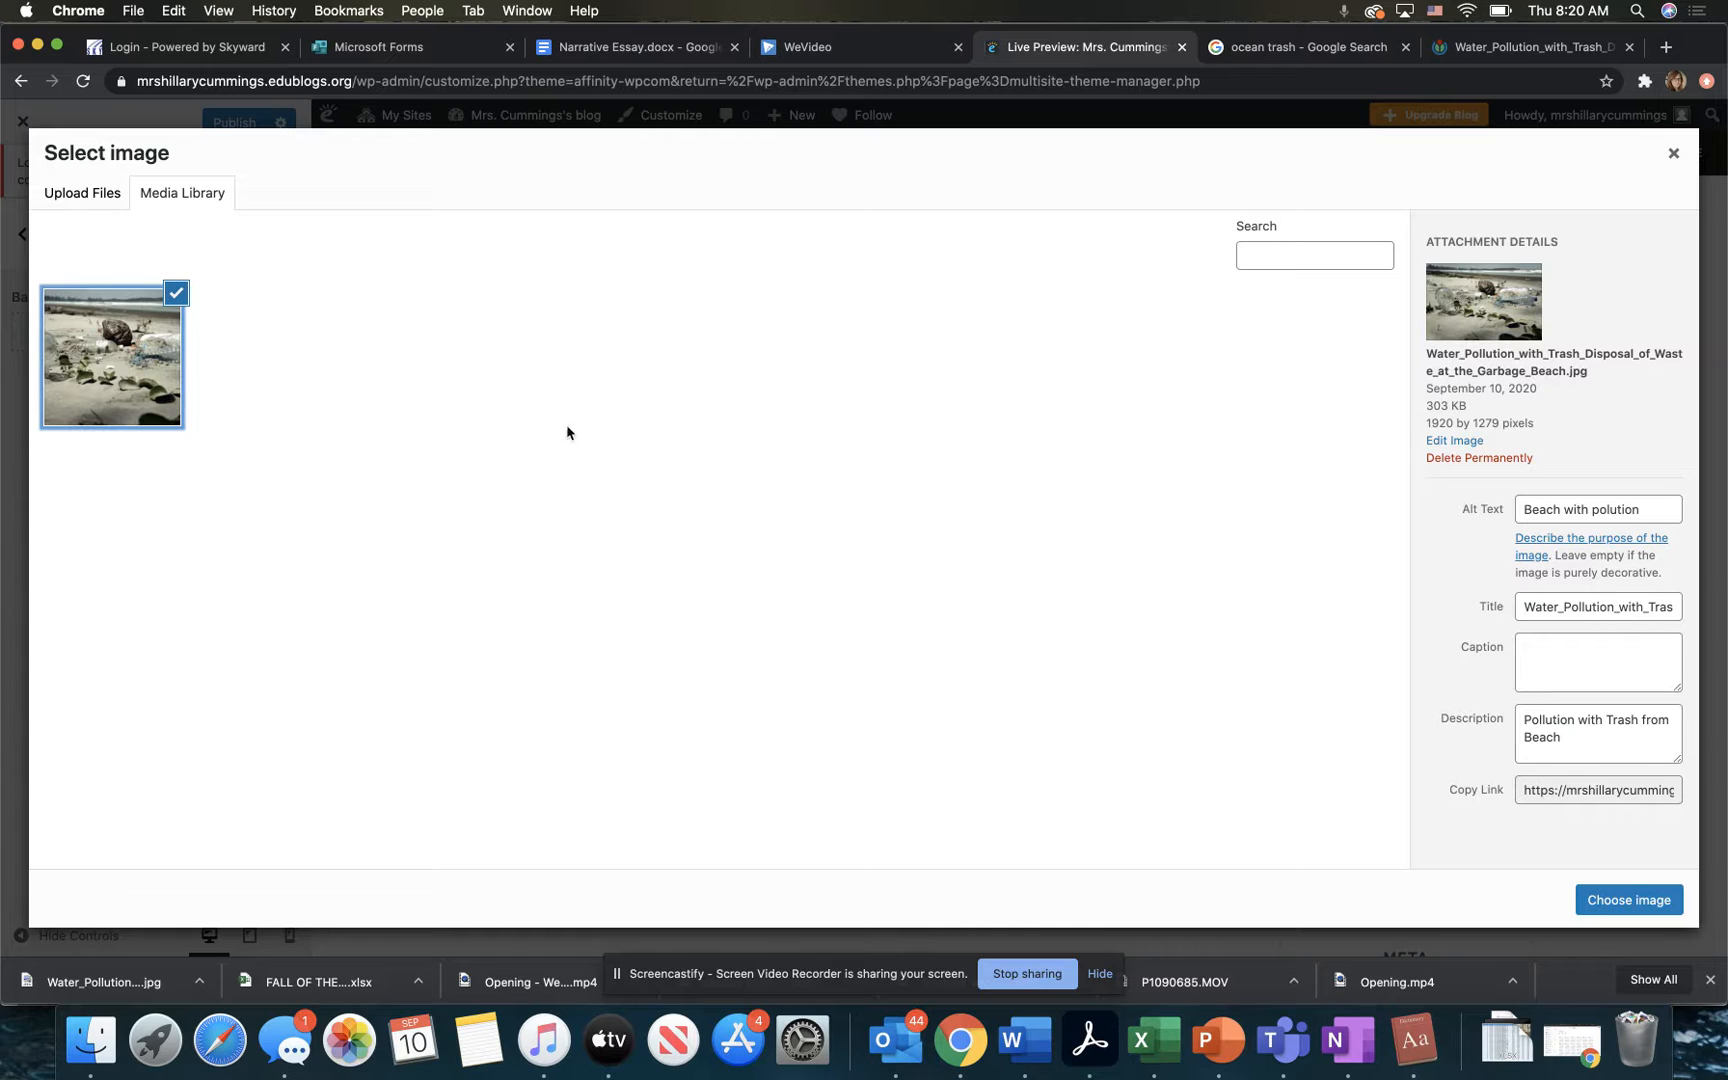
left_click(1636, 908)
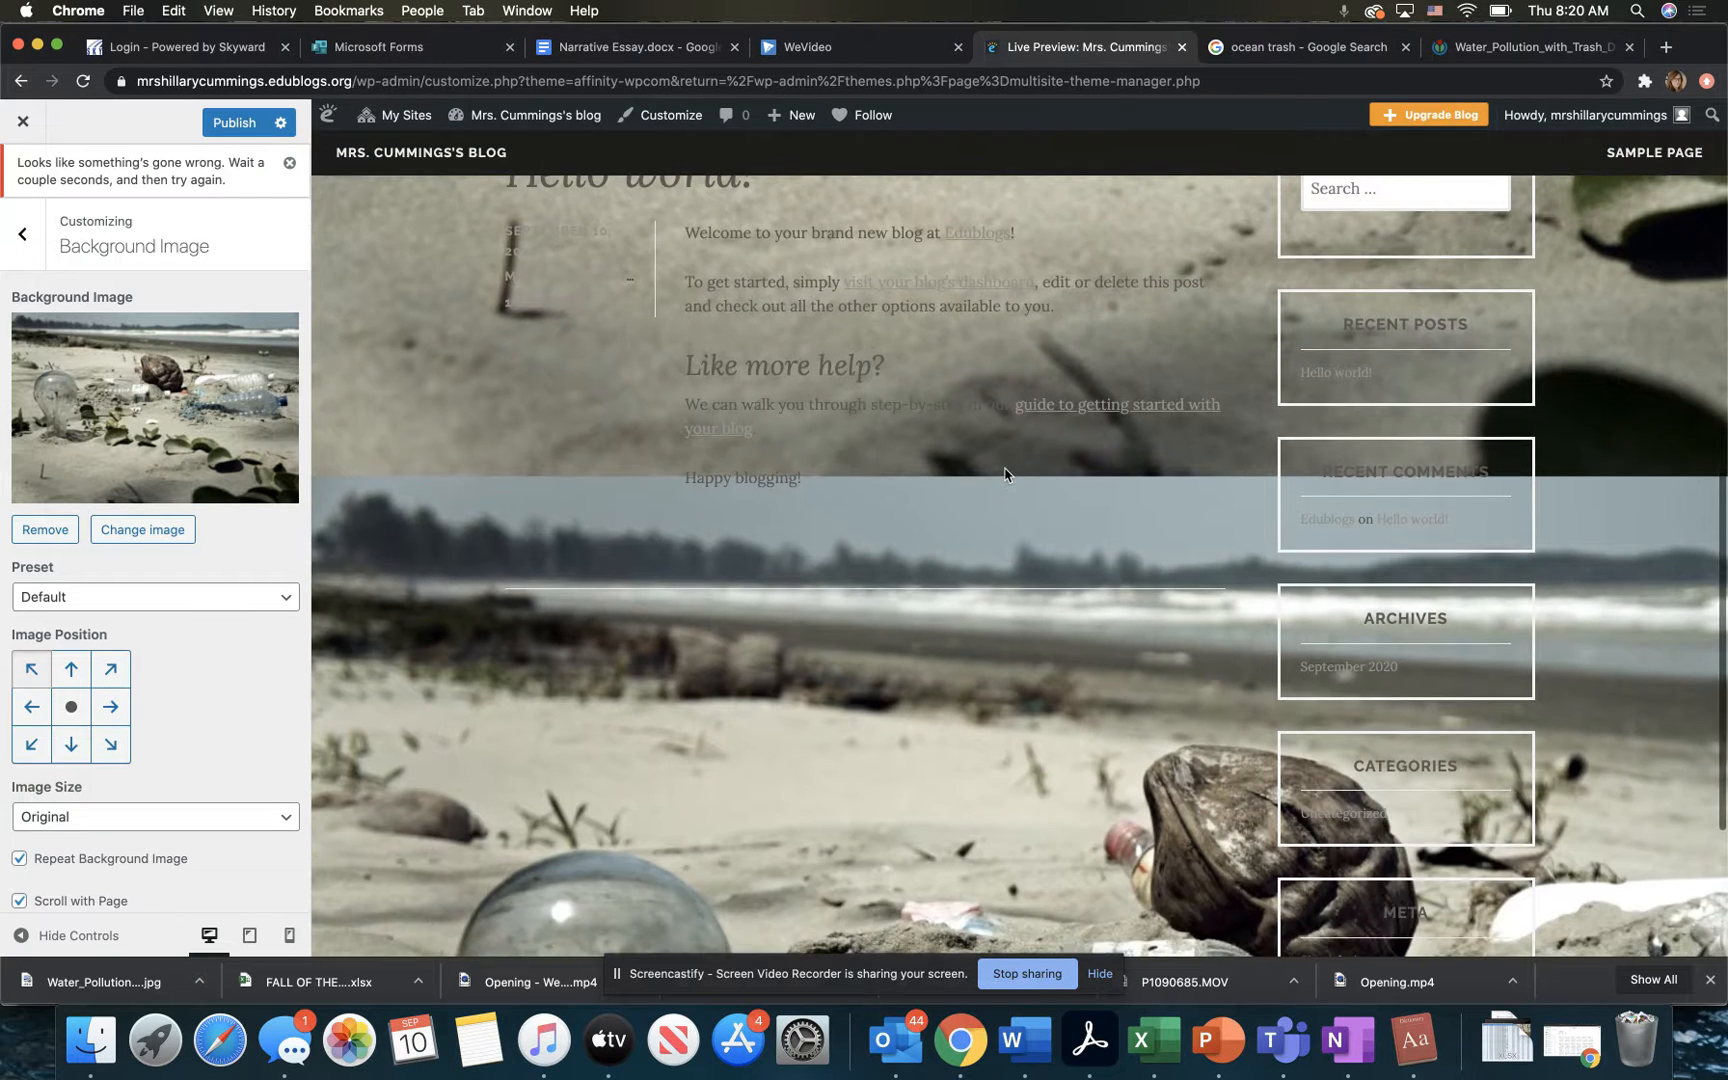
scroll(1005, 475, "down", 10)
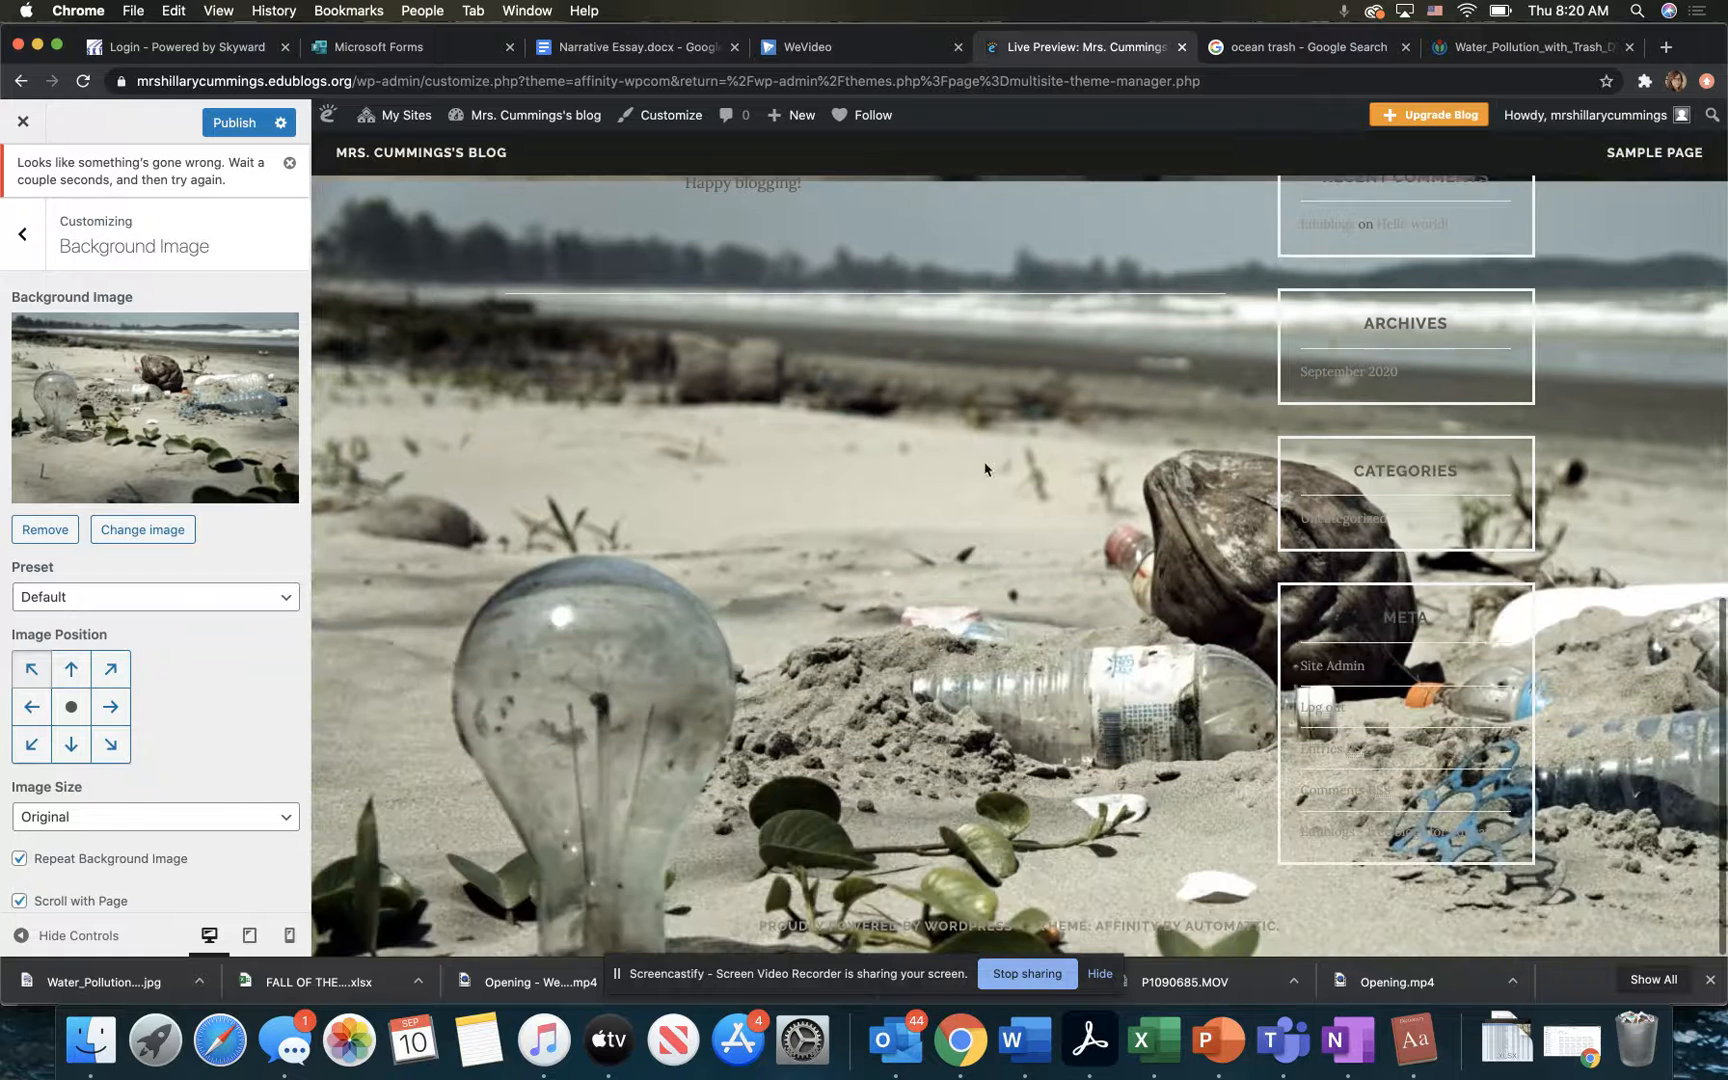
left_click(22, 533)
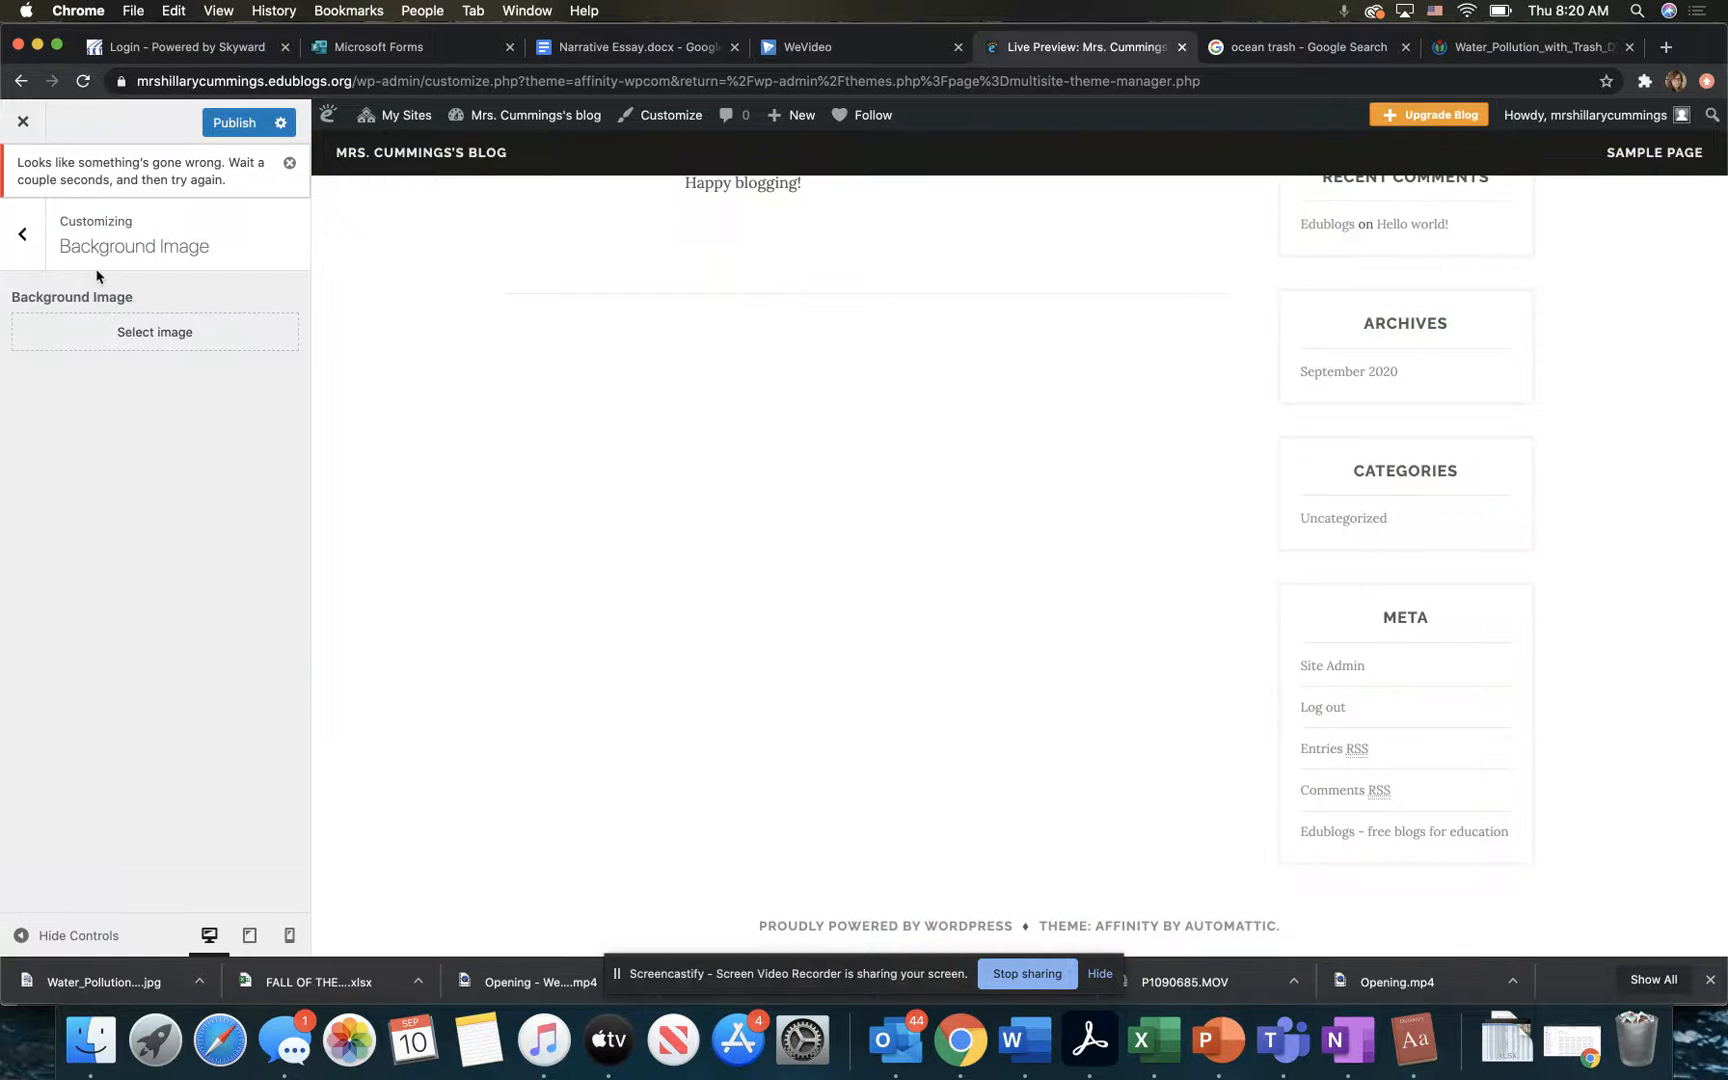
Step: Look over the customizer's Menus settings and the blog preview from footer to header
left_click(27, 250)
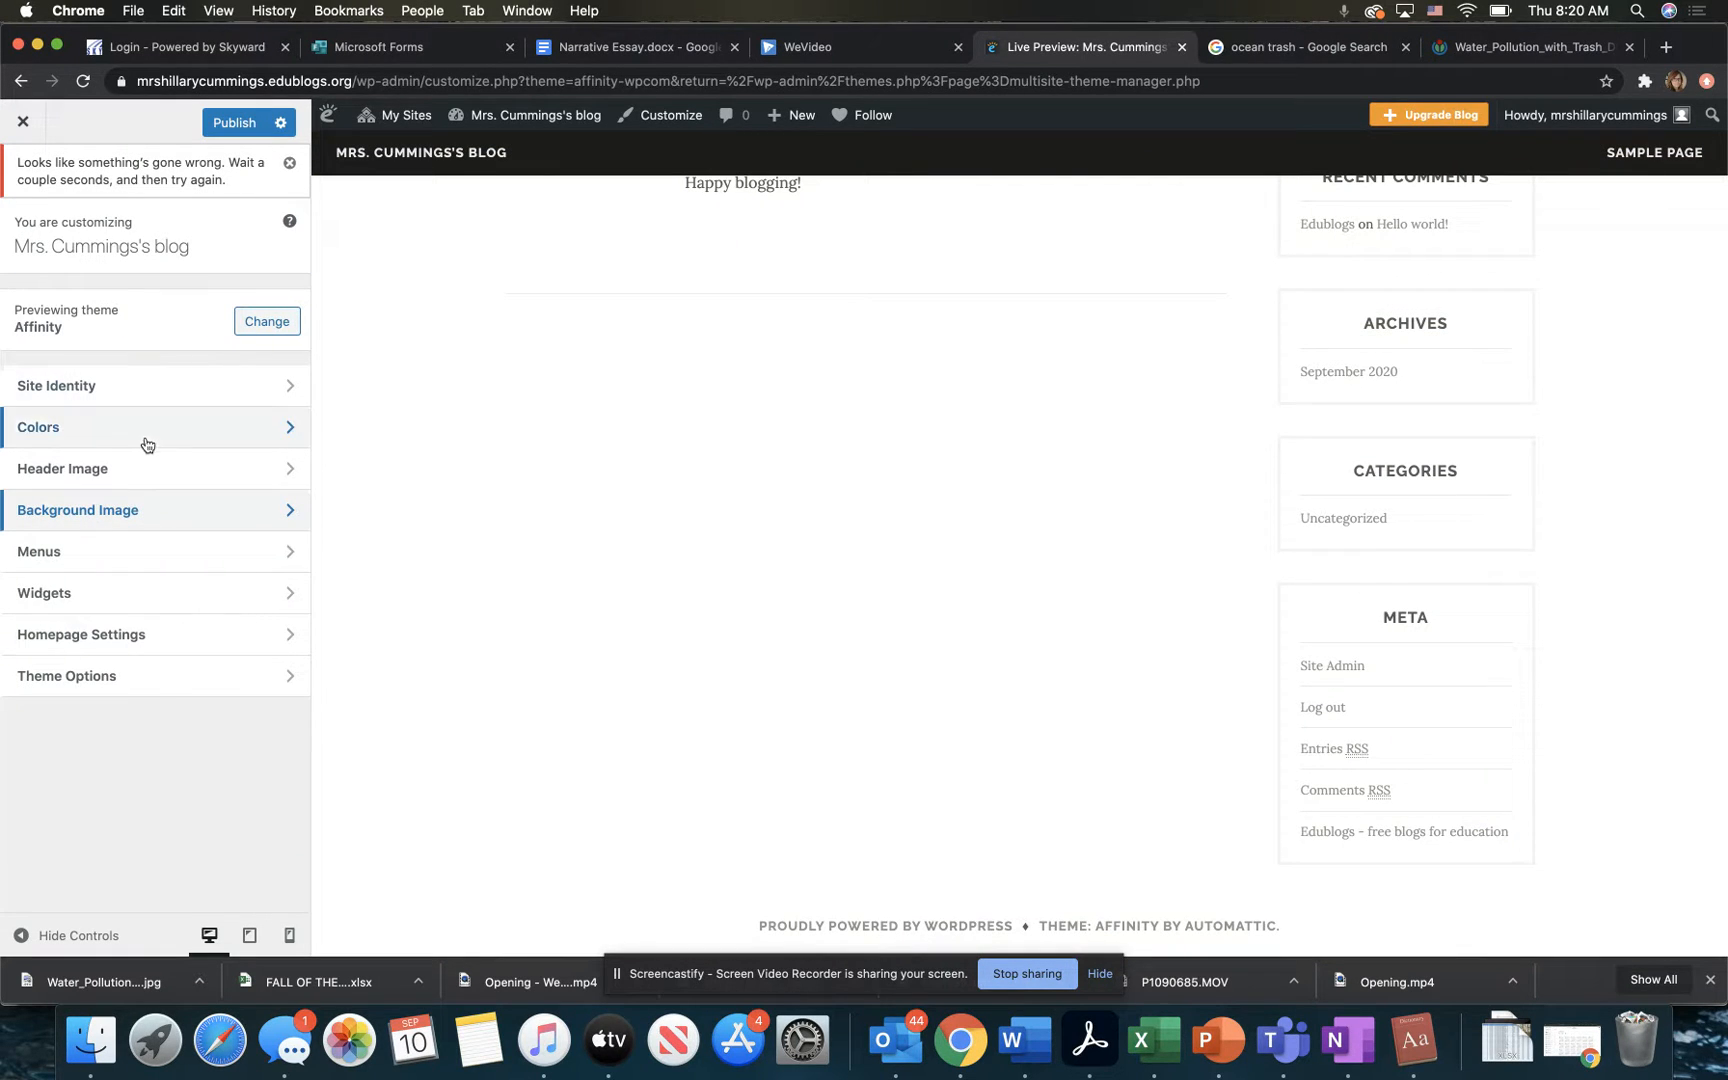
left_click(138, 555)
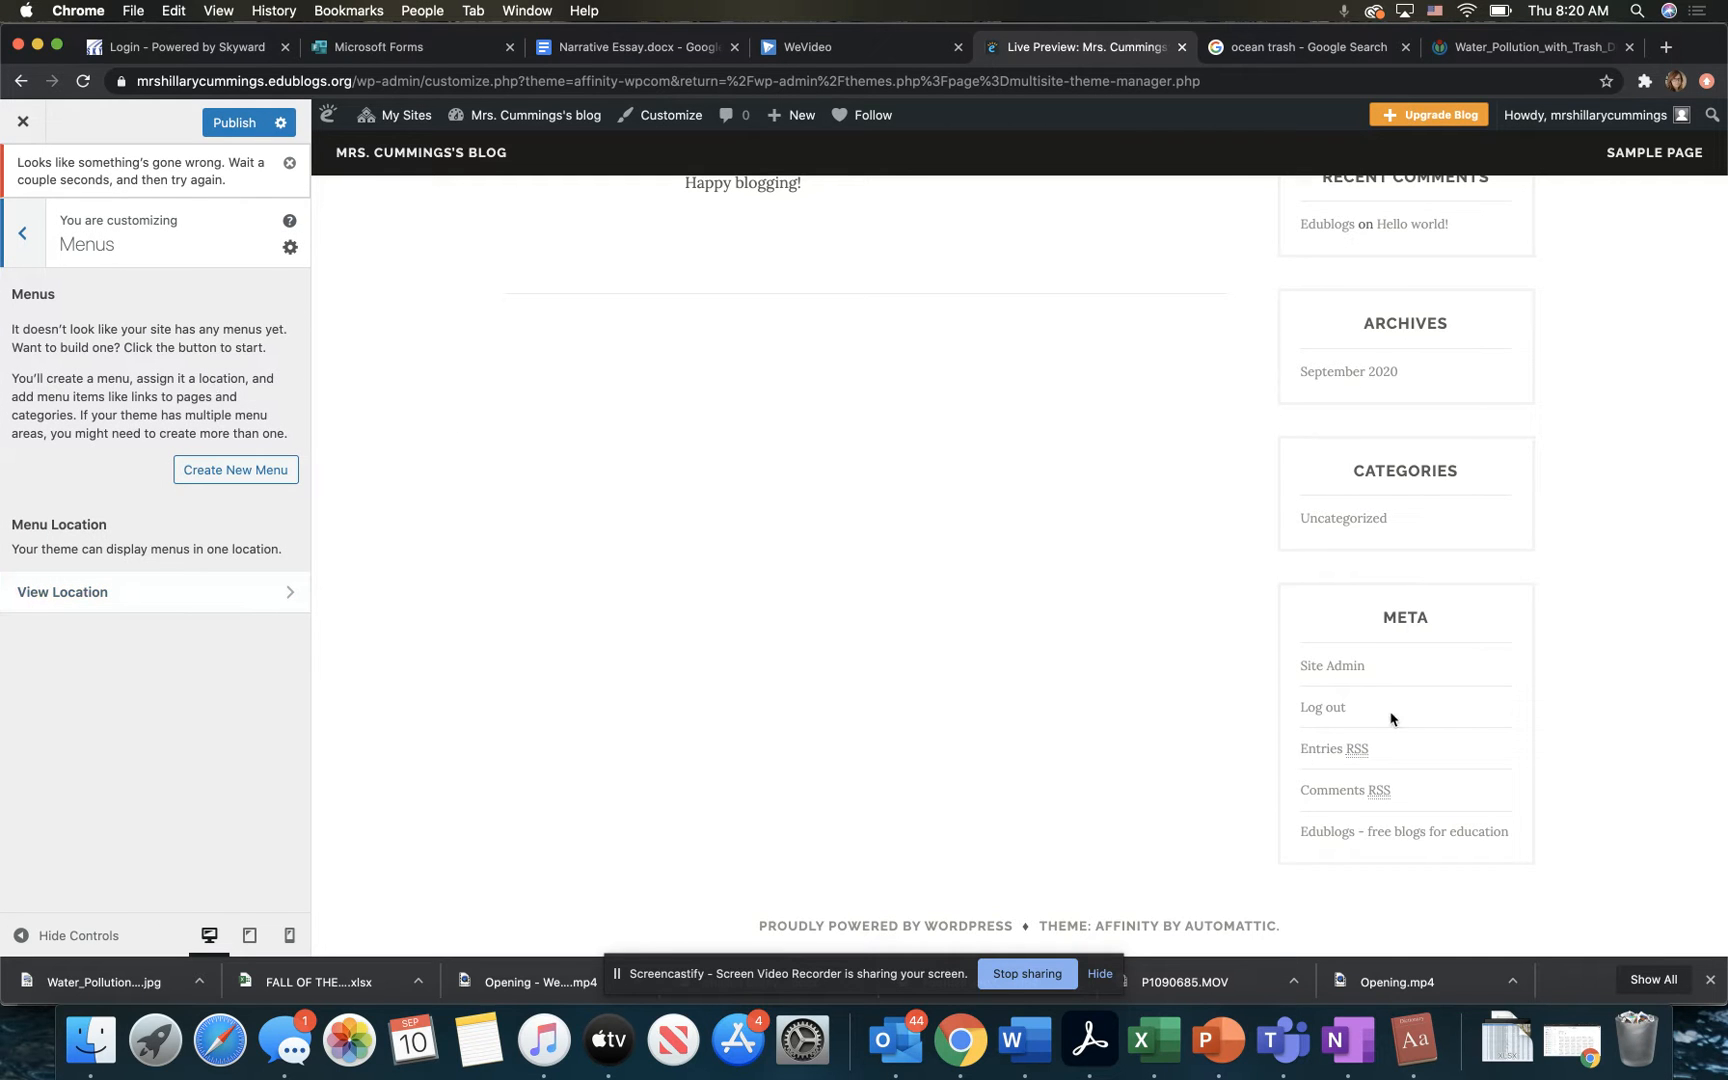
scroll(1390, 718, "up", 3)
scroll(1390, 716, "up", 10)
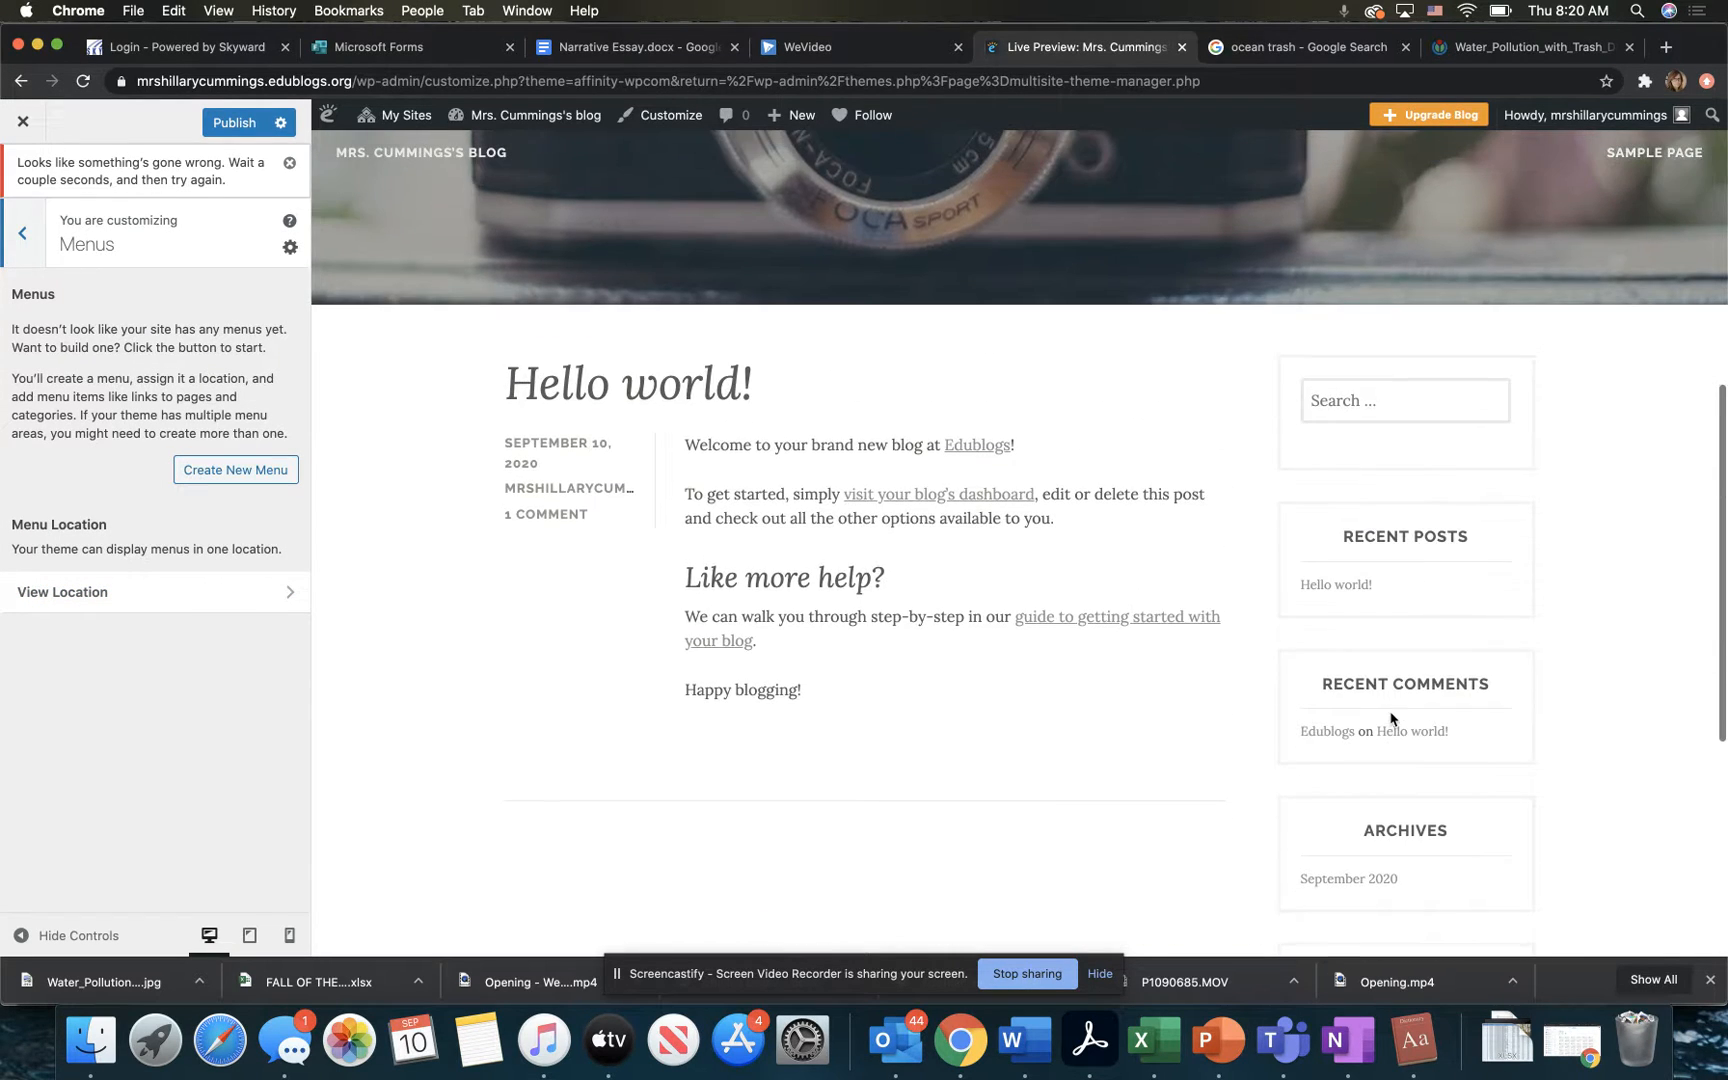
scroll(1390, 712, "up", 3)
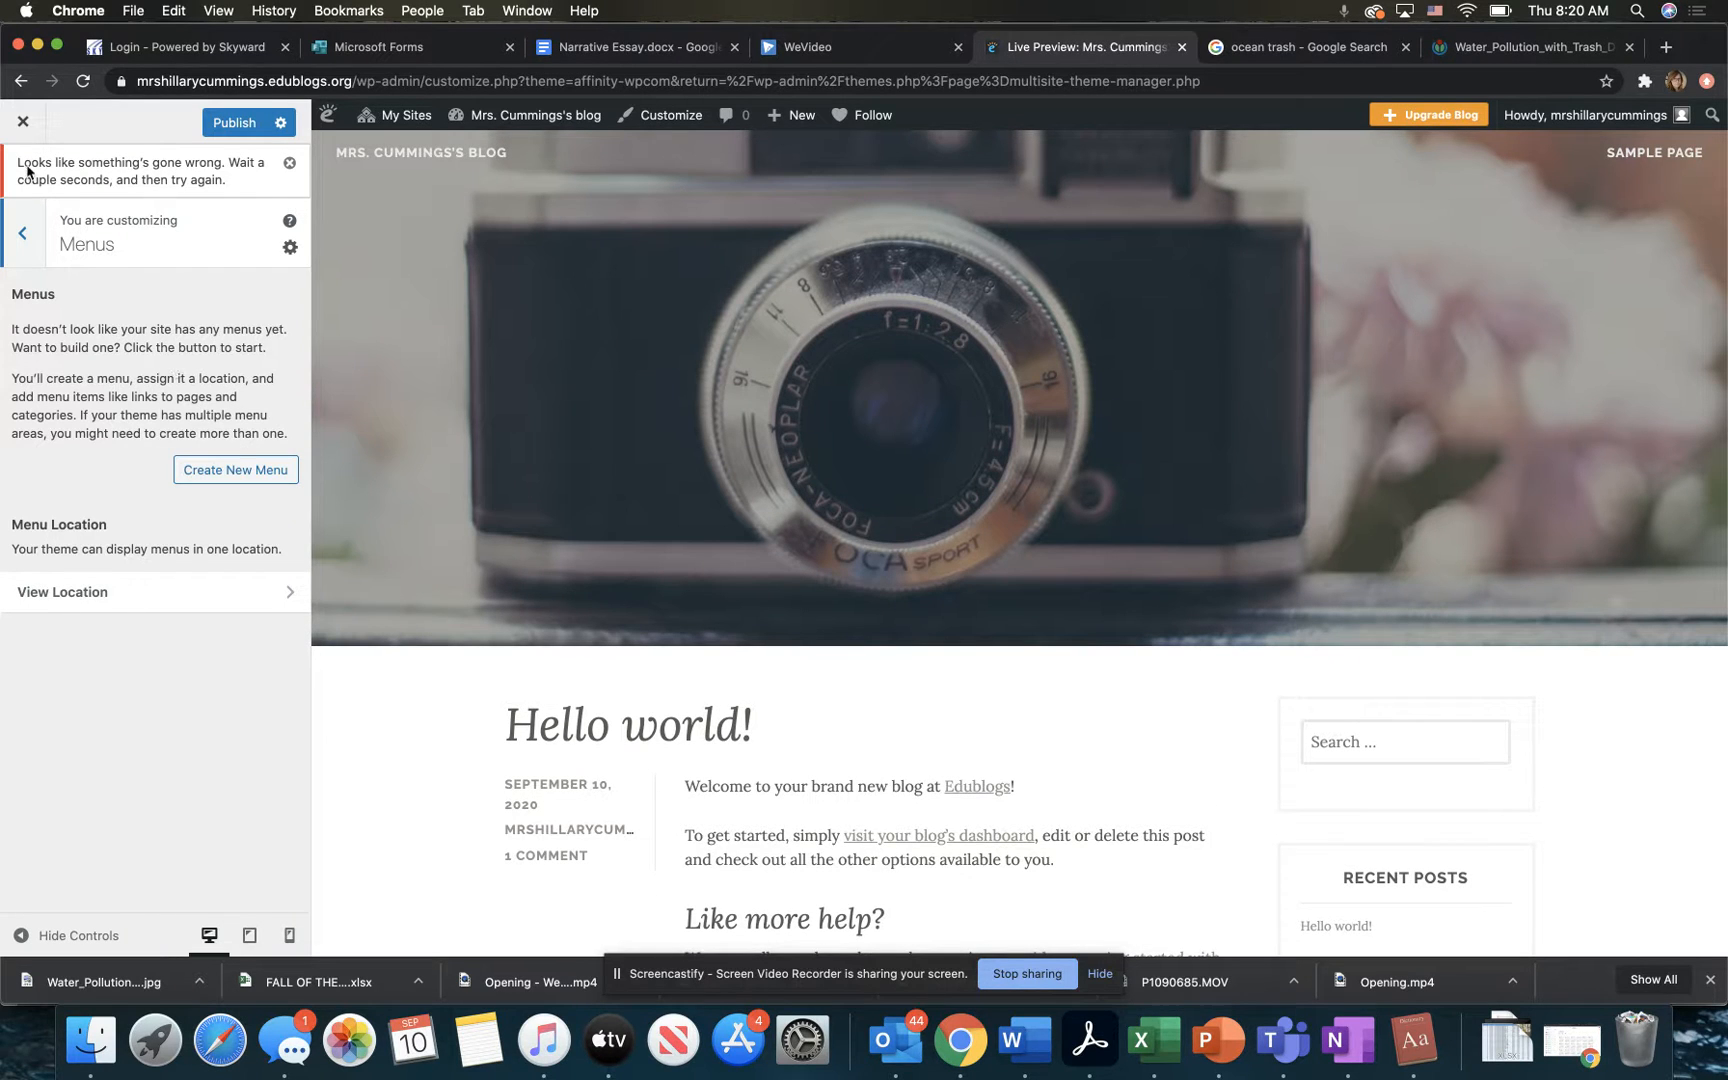
Step: Add an Image widget to the blog's sidebar
left_click(25, 243)
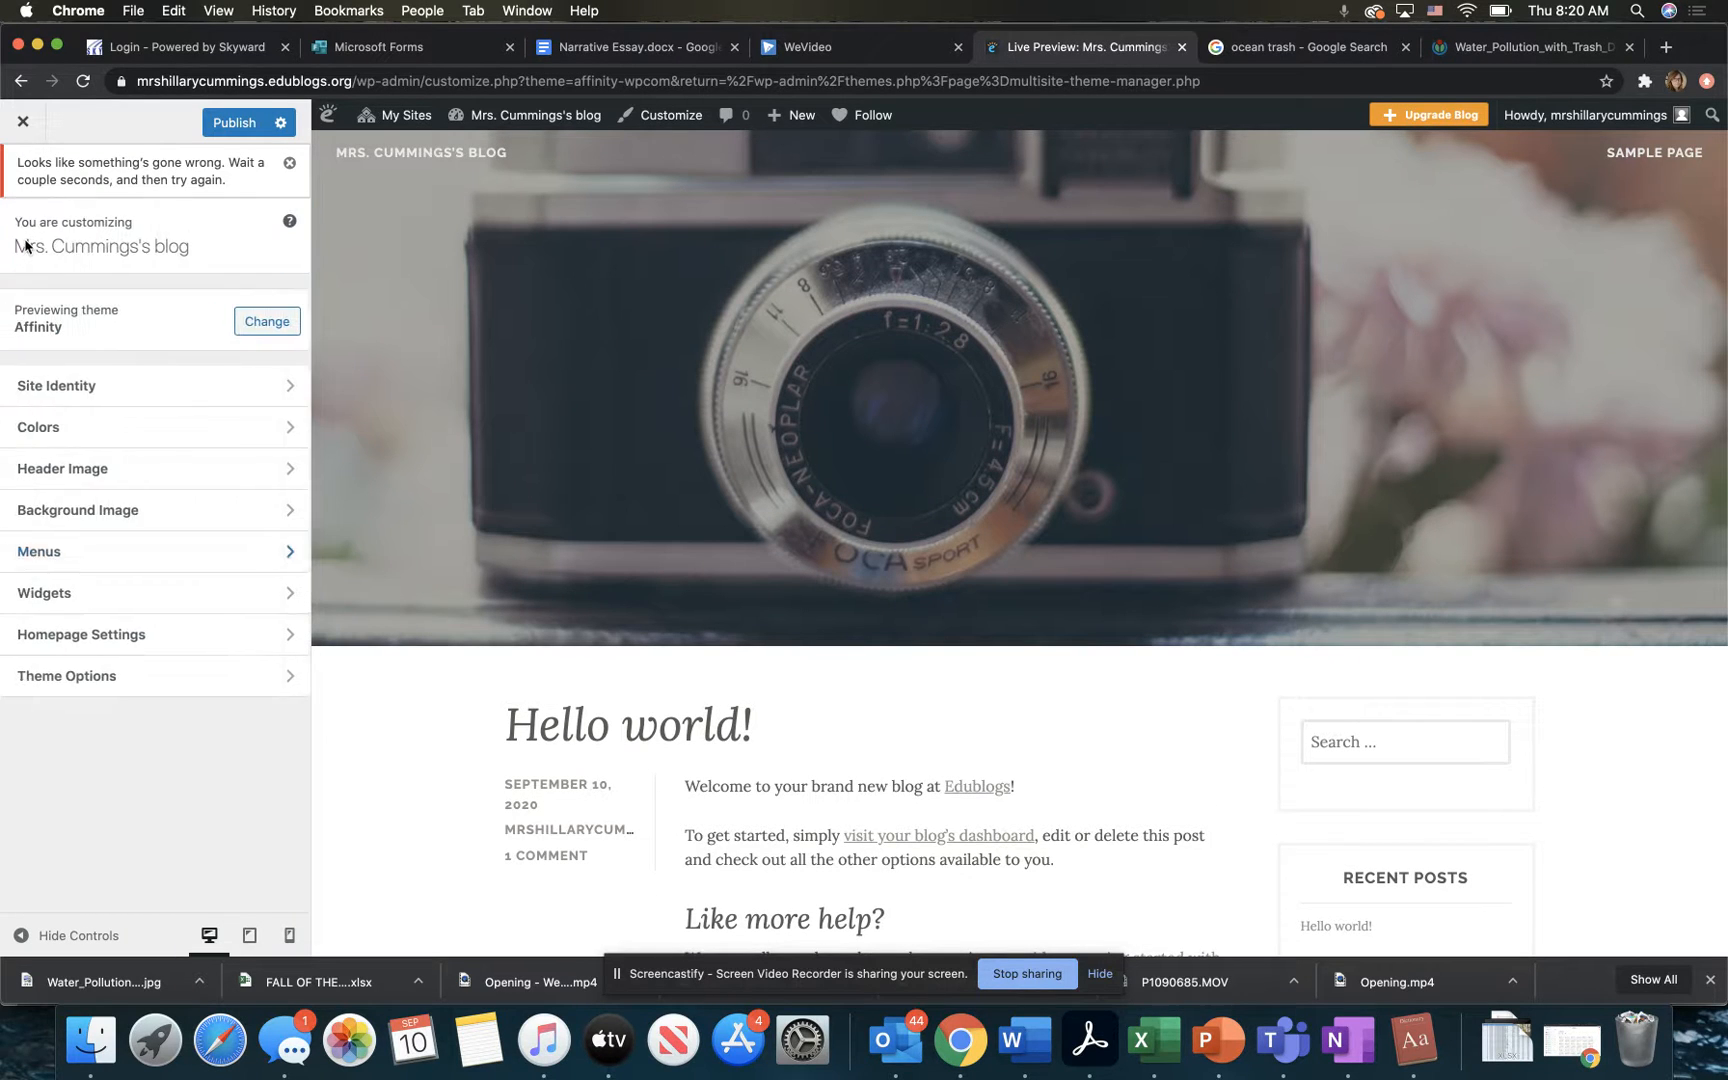
left_click(121, 599)
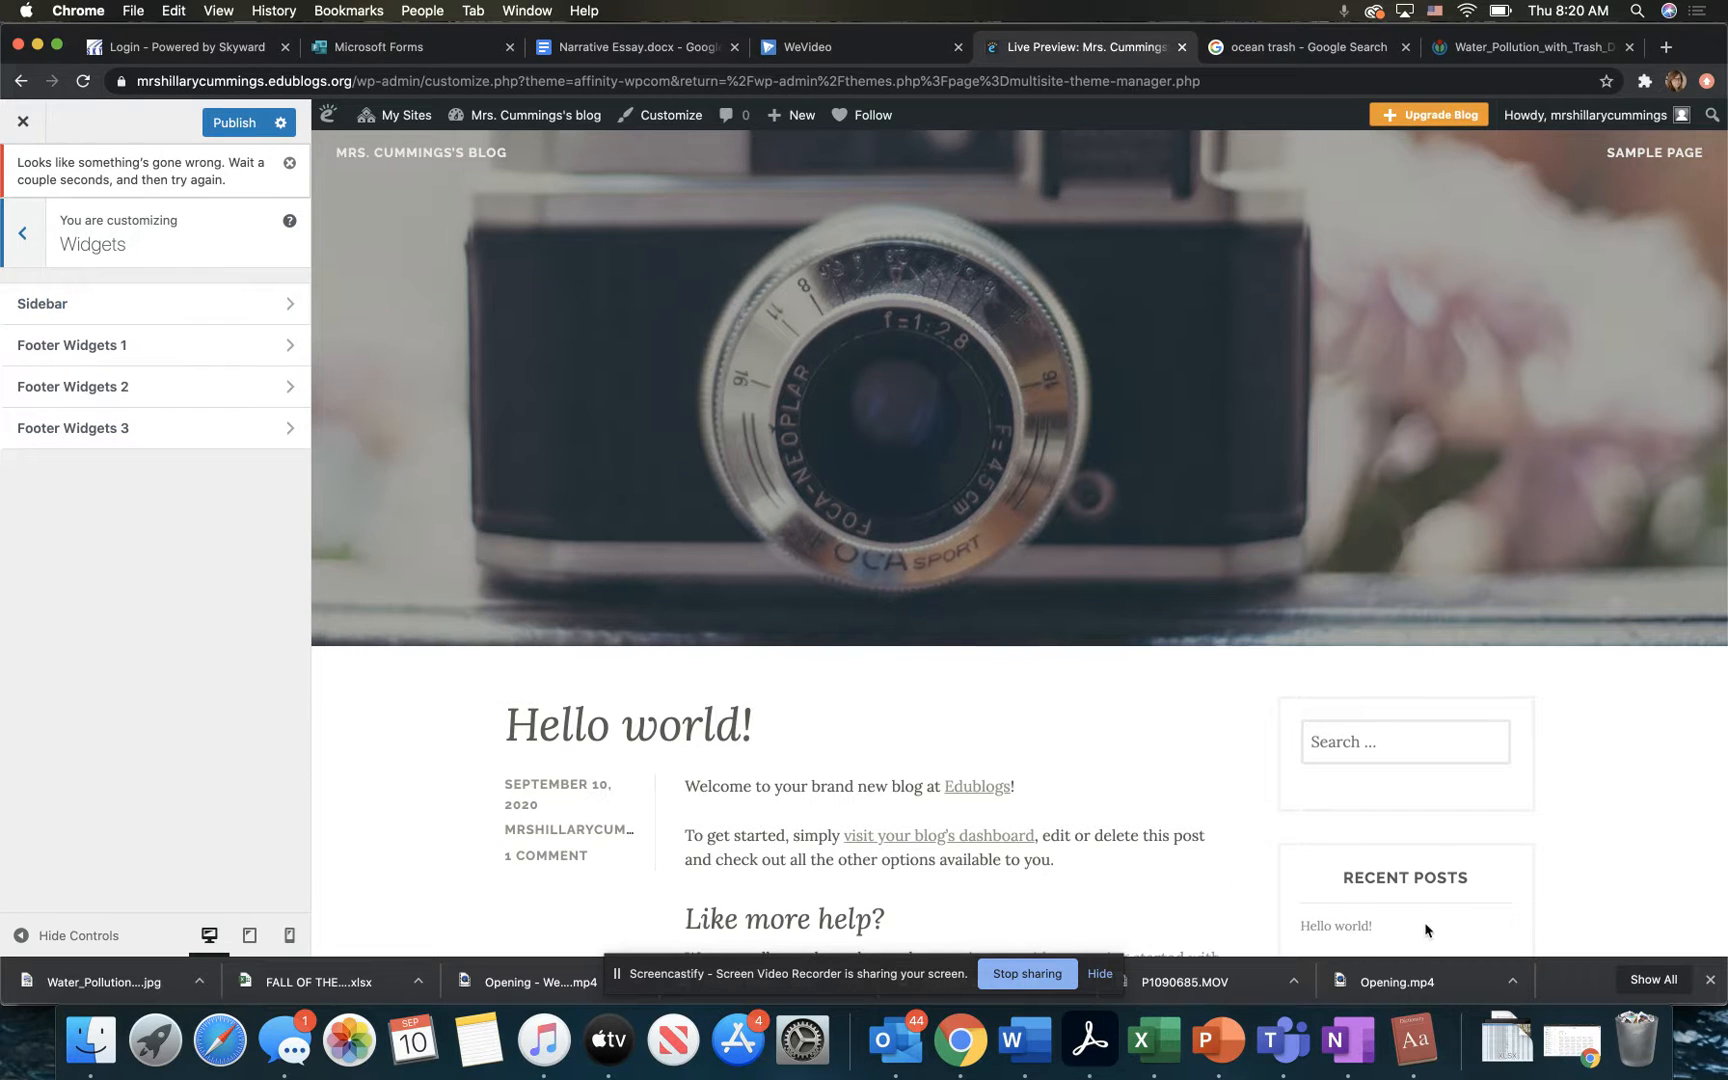
scroll(1425, 930, "down", 6)
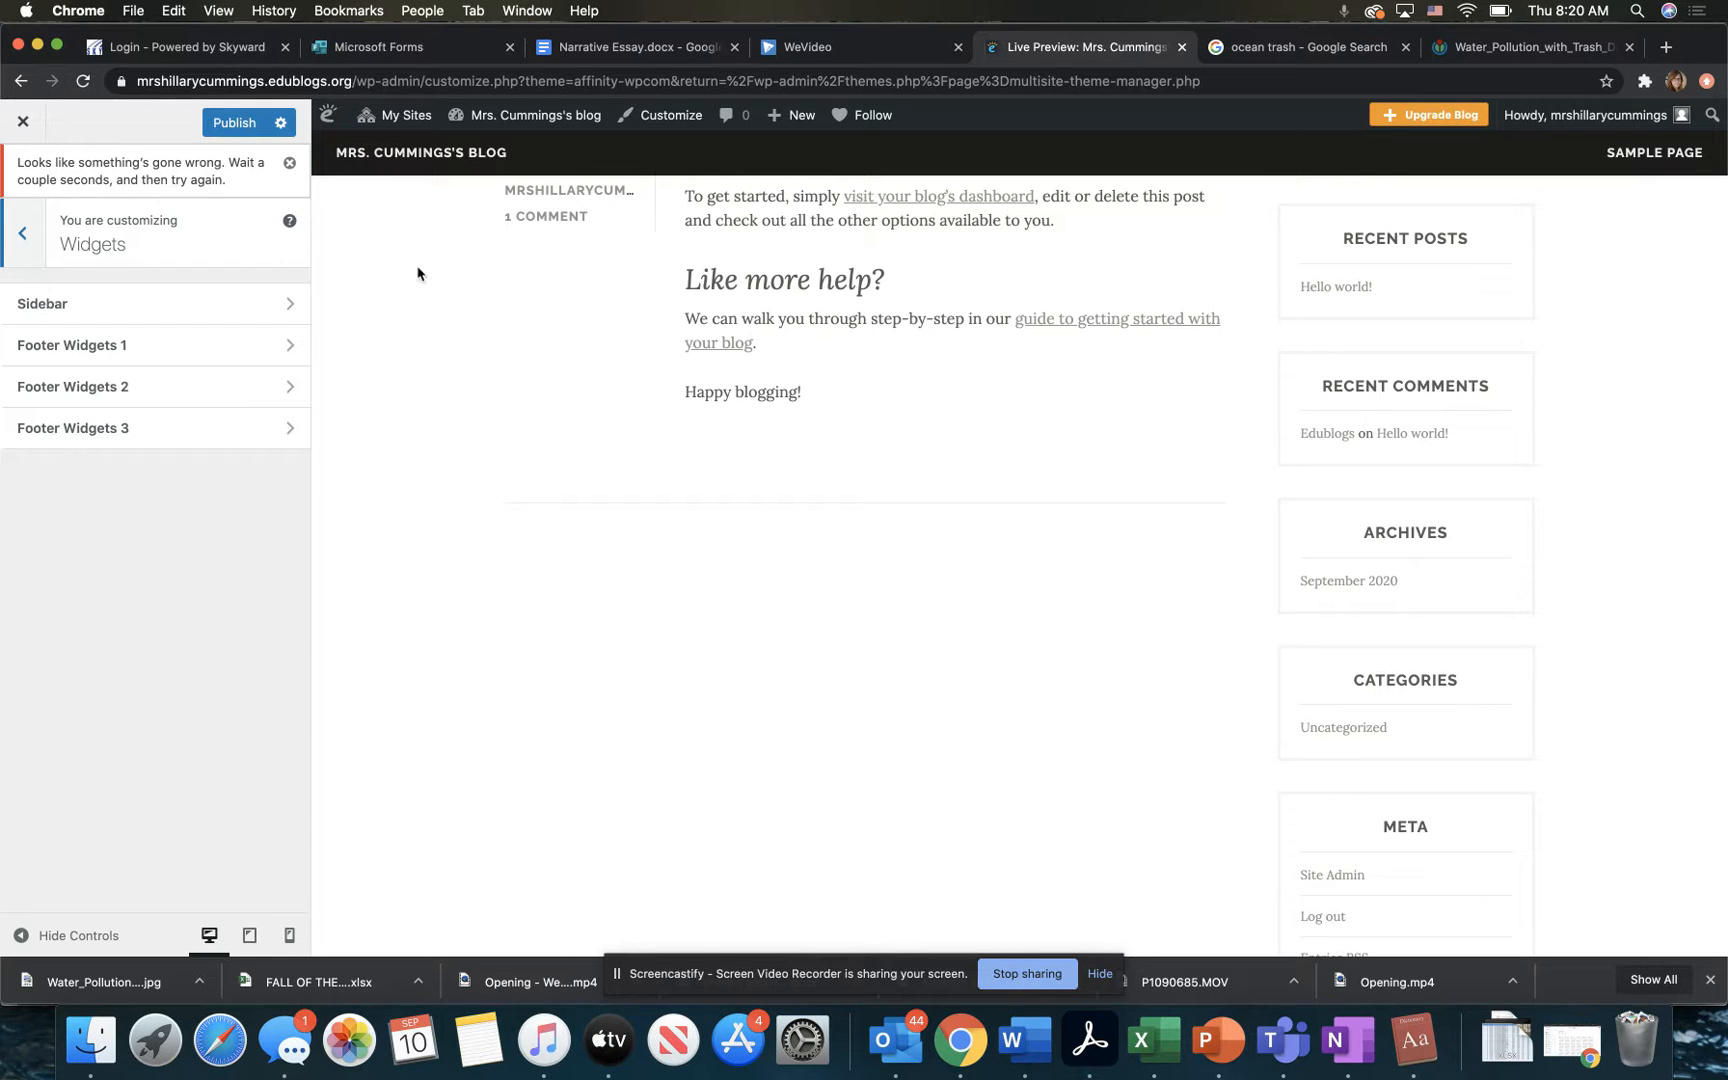
left_click(260, 310)
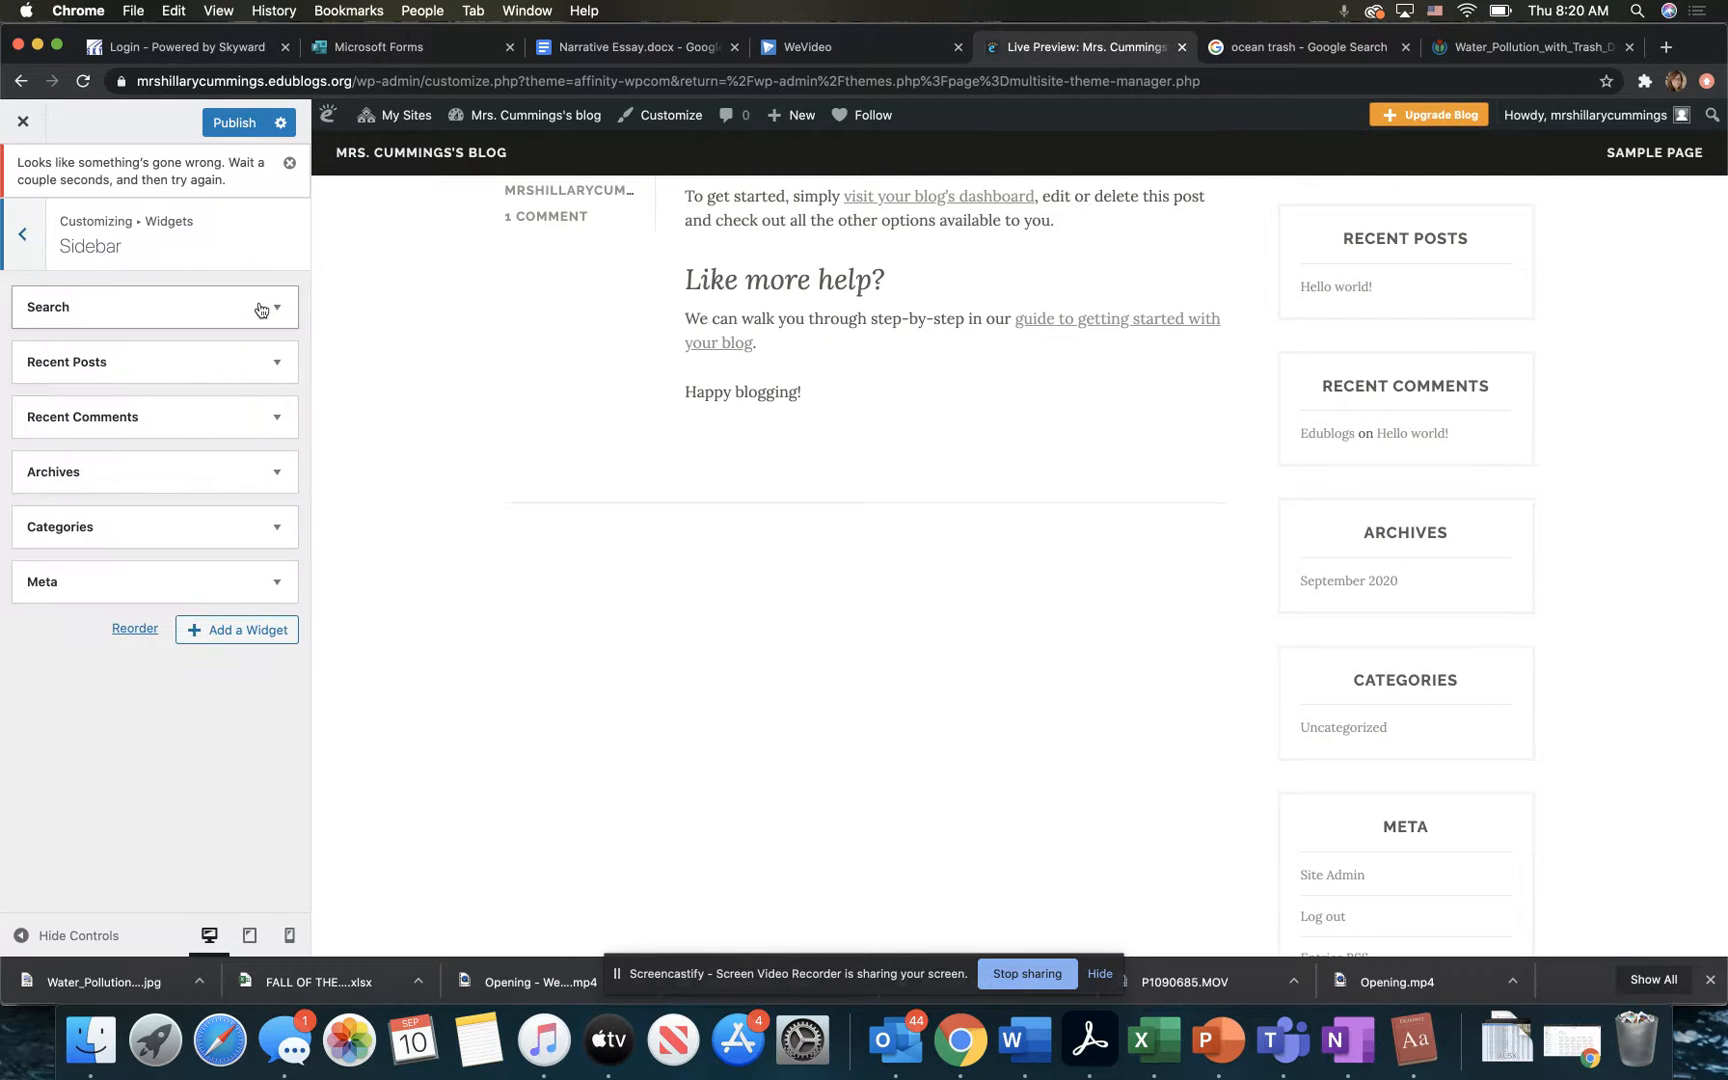
left_click(250, 638)
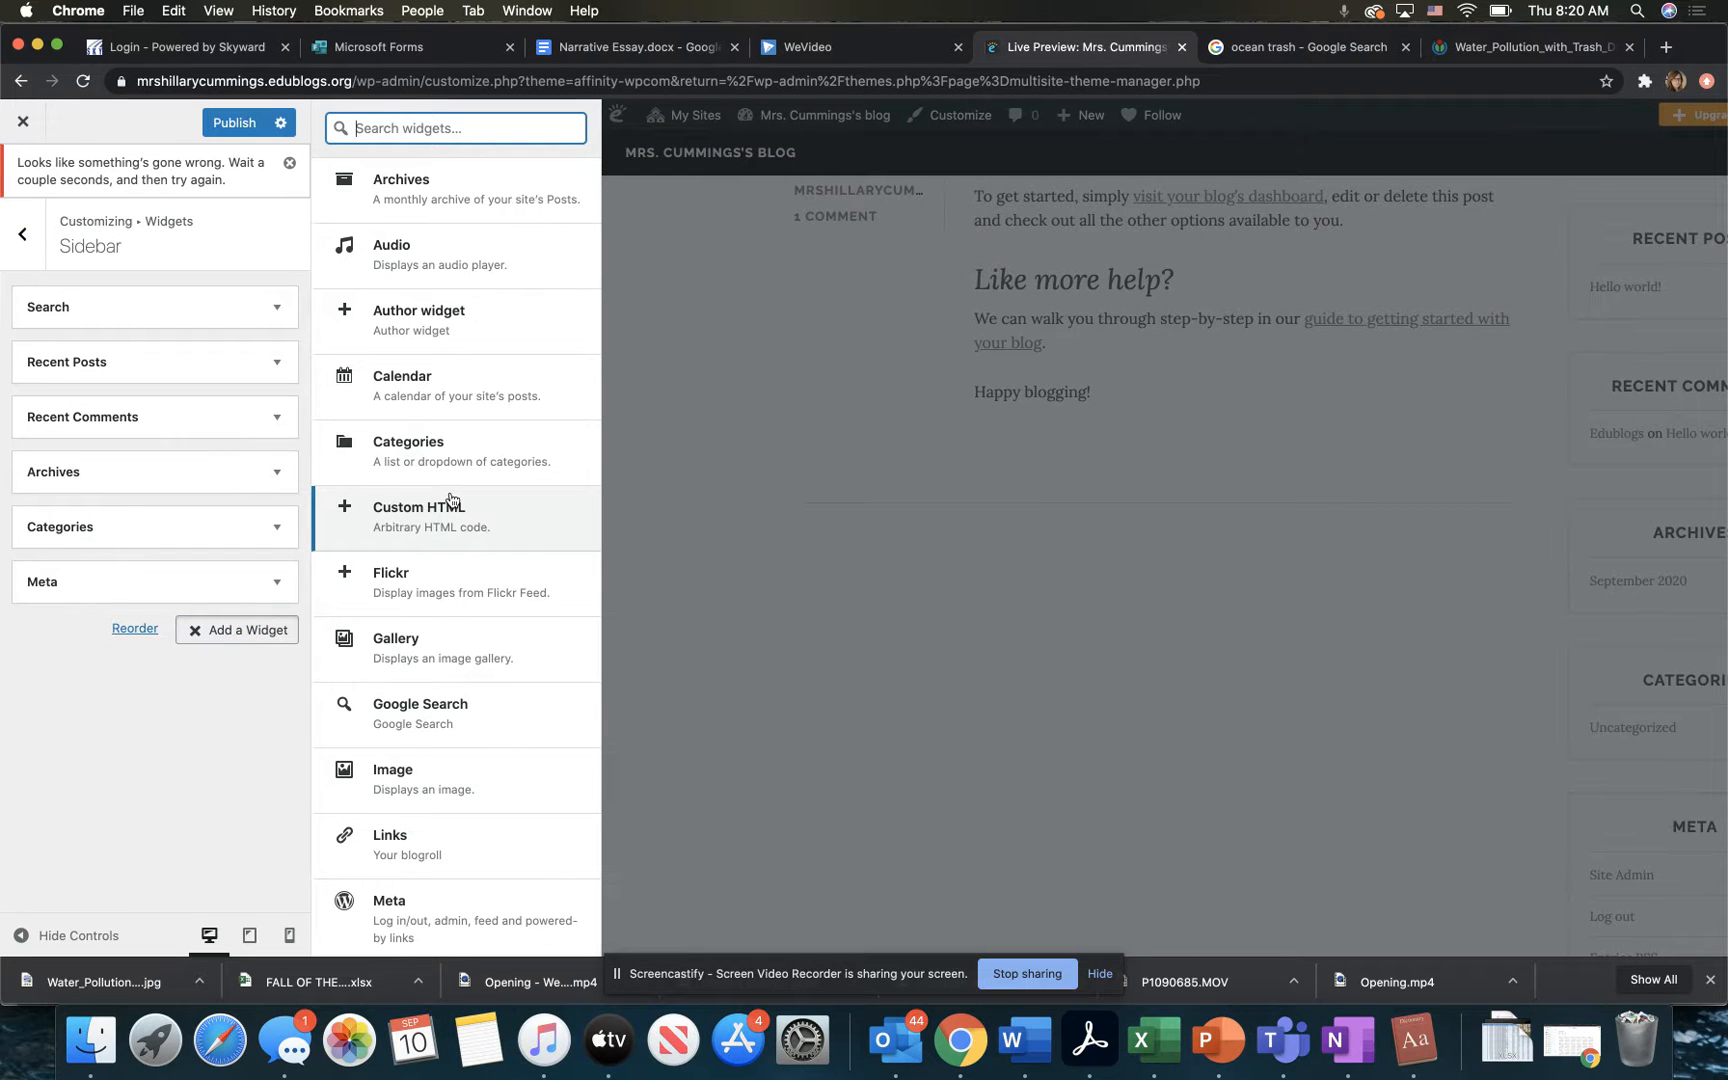
scroll(450, 500, "down", 2)
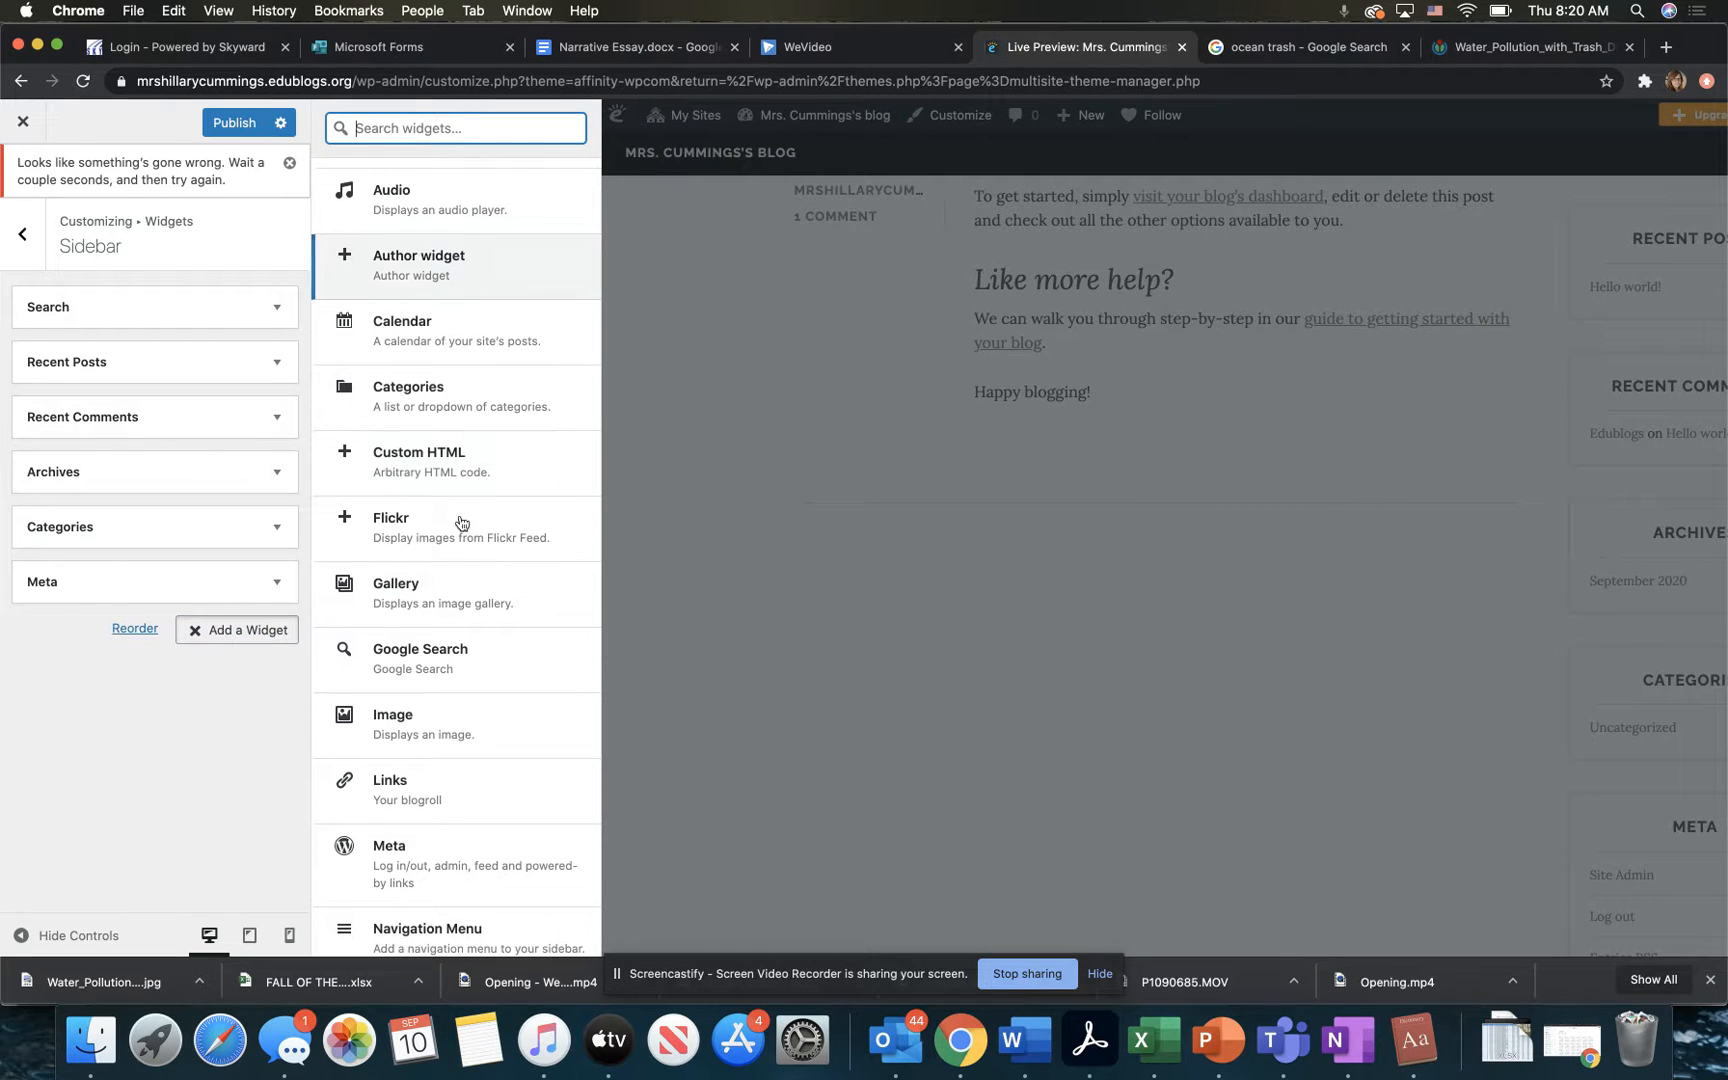
scroll(455, 580, "down", 2)
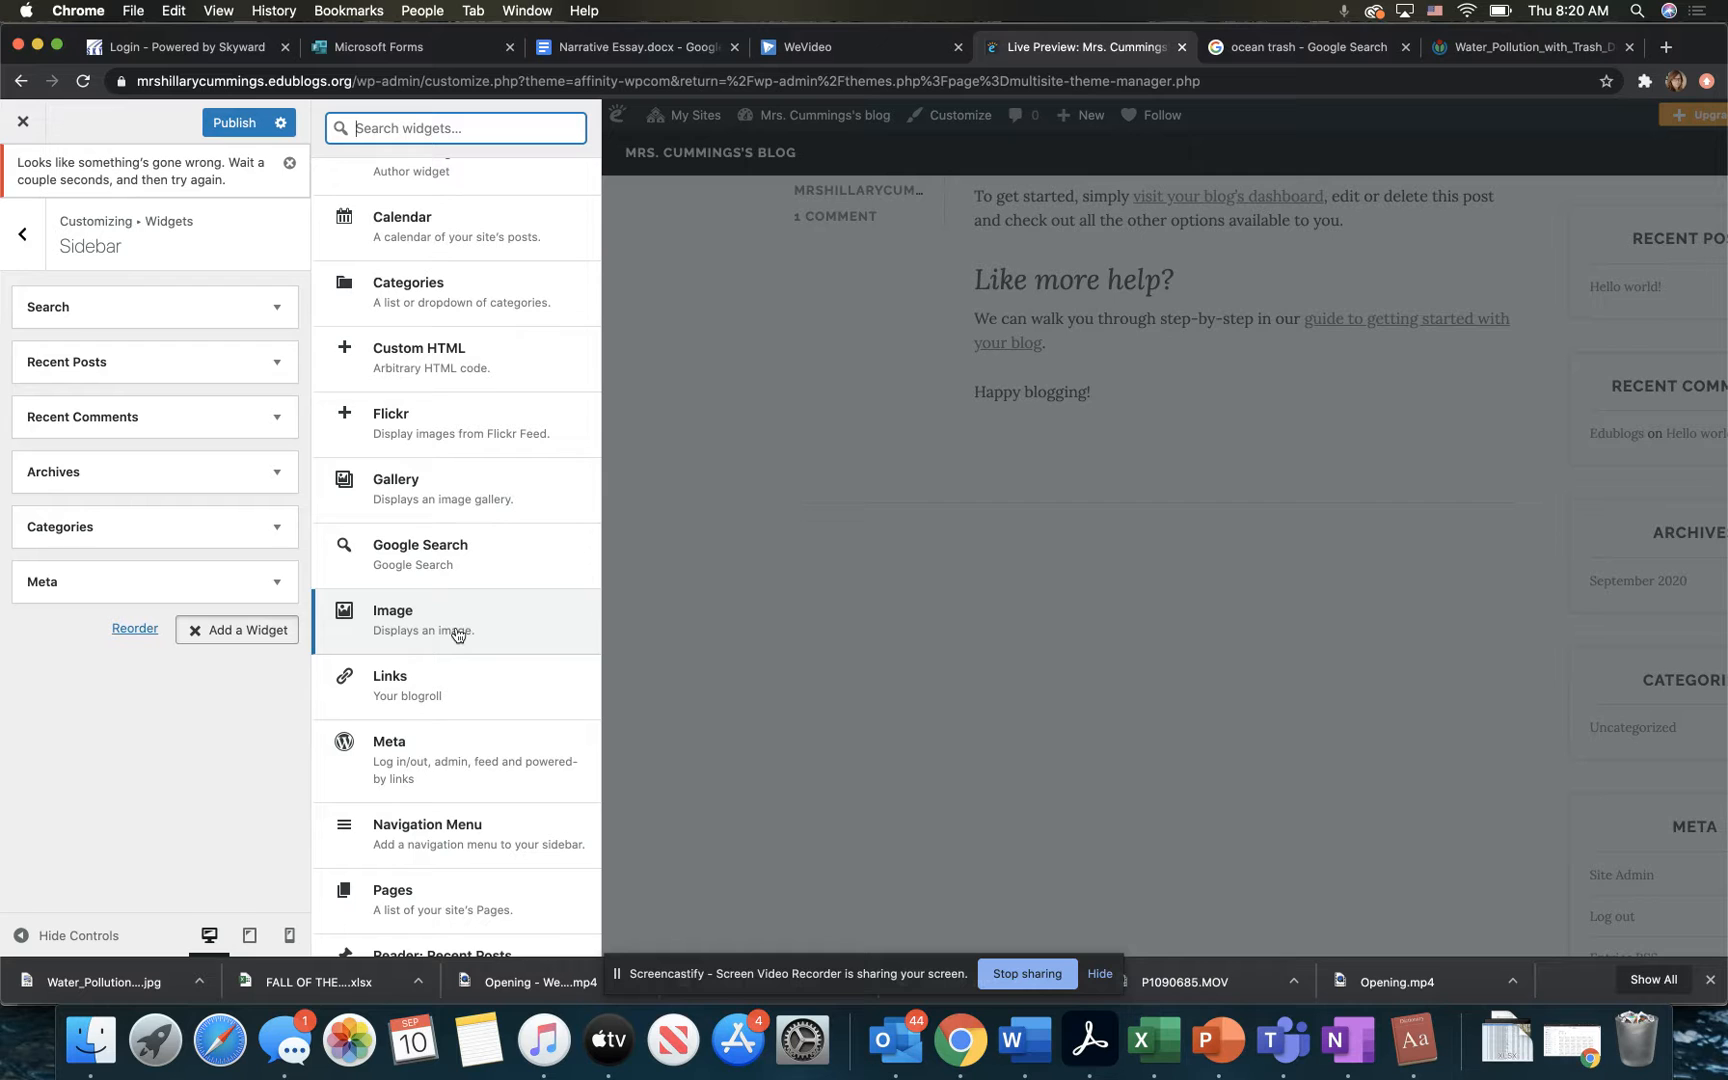
left_click(457, 632)
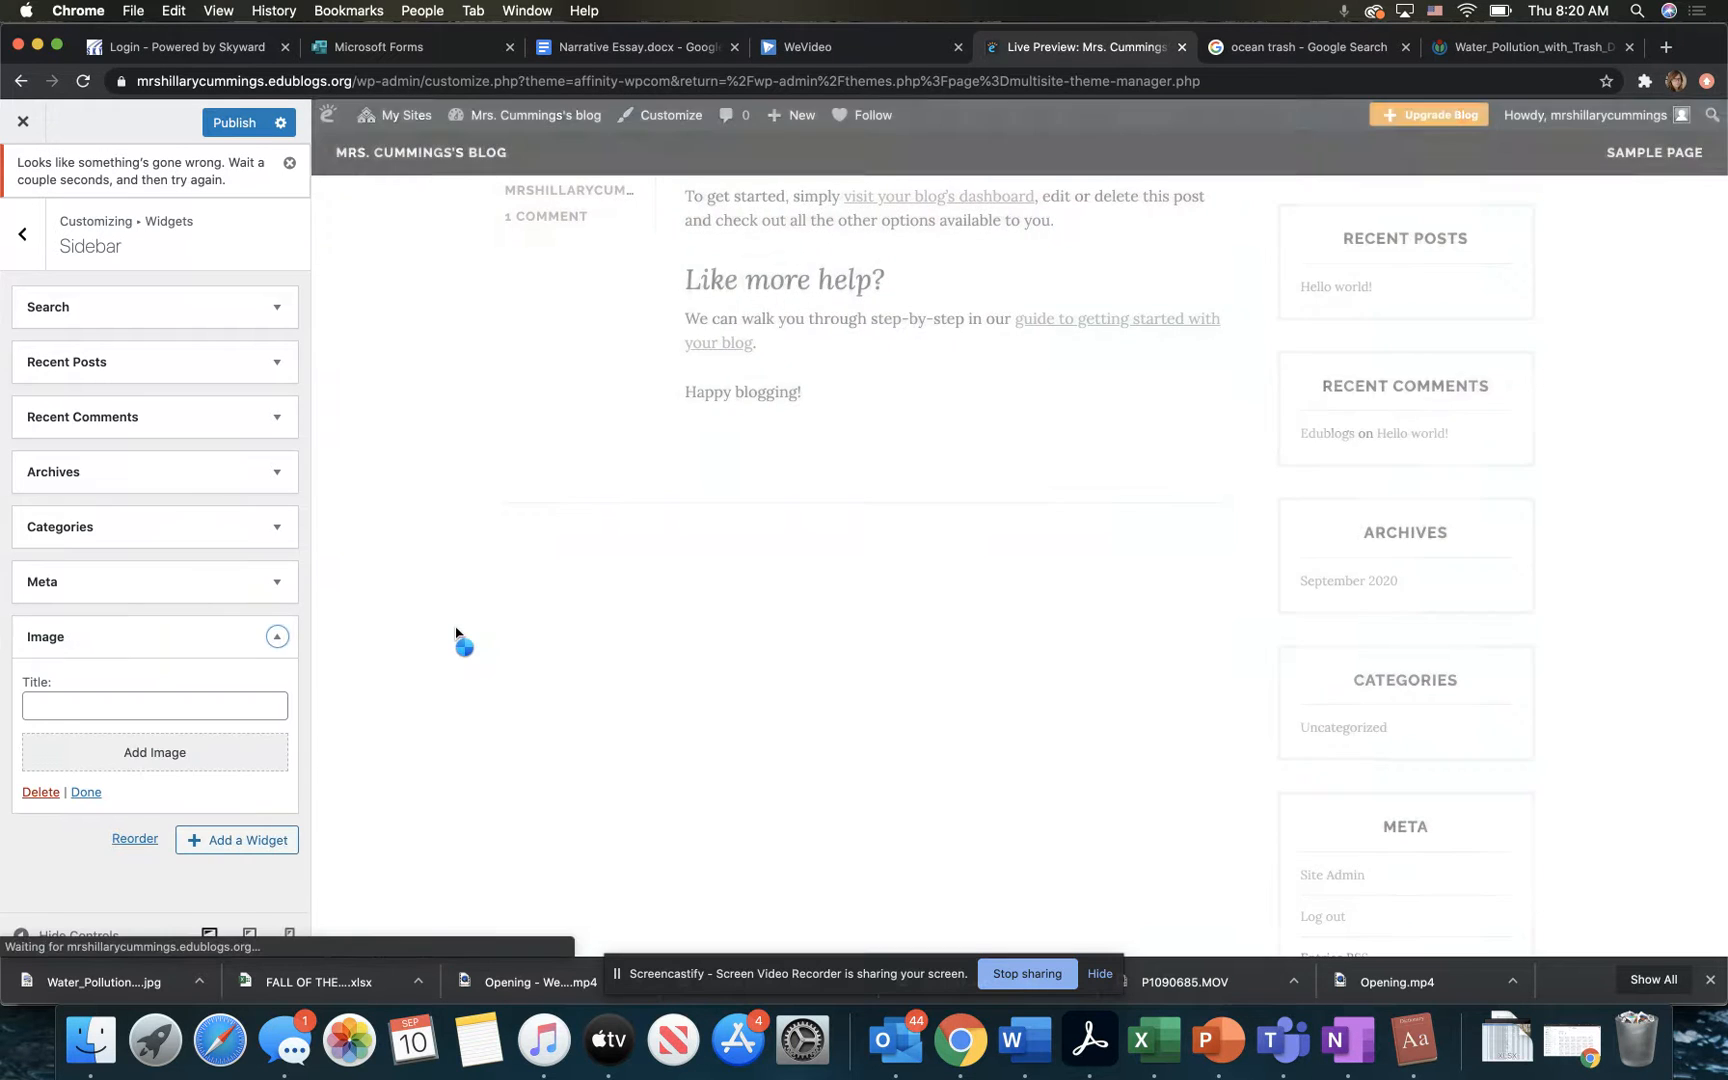
Step: Upload the teacher's portrait JPG from the Downloads folder as the picture for the Image widget
left_click(127, 763)
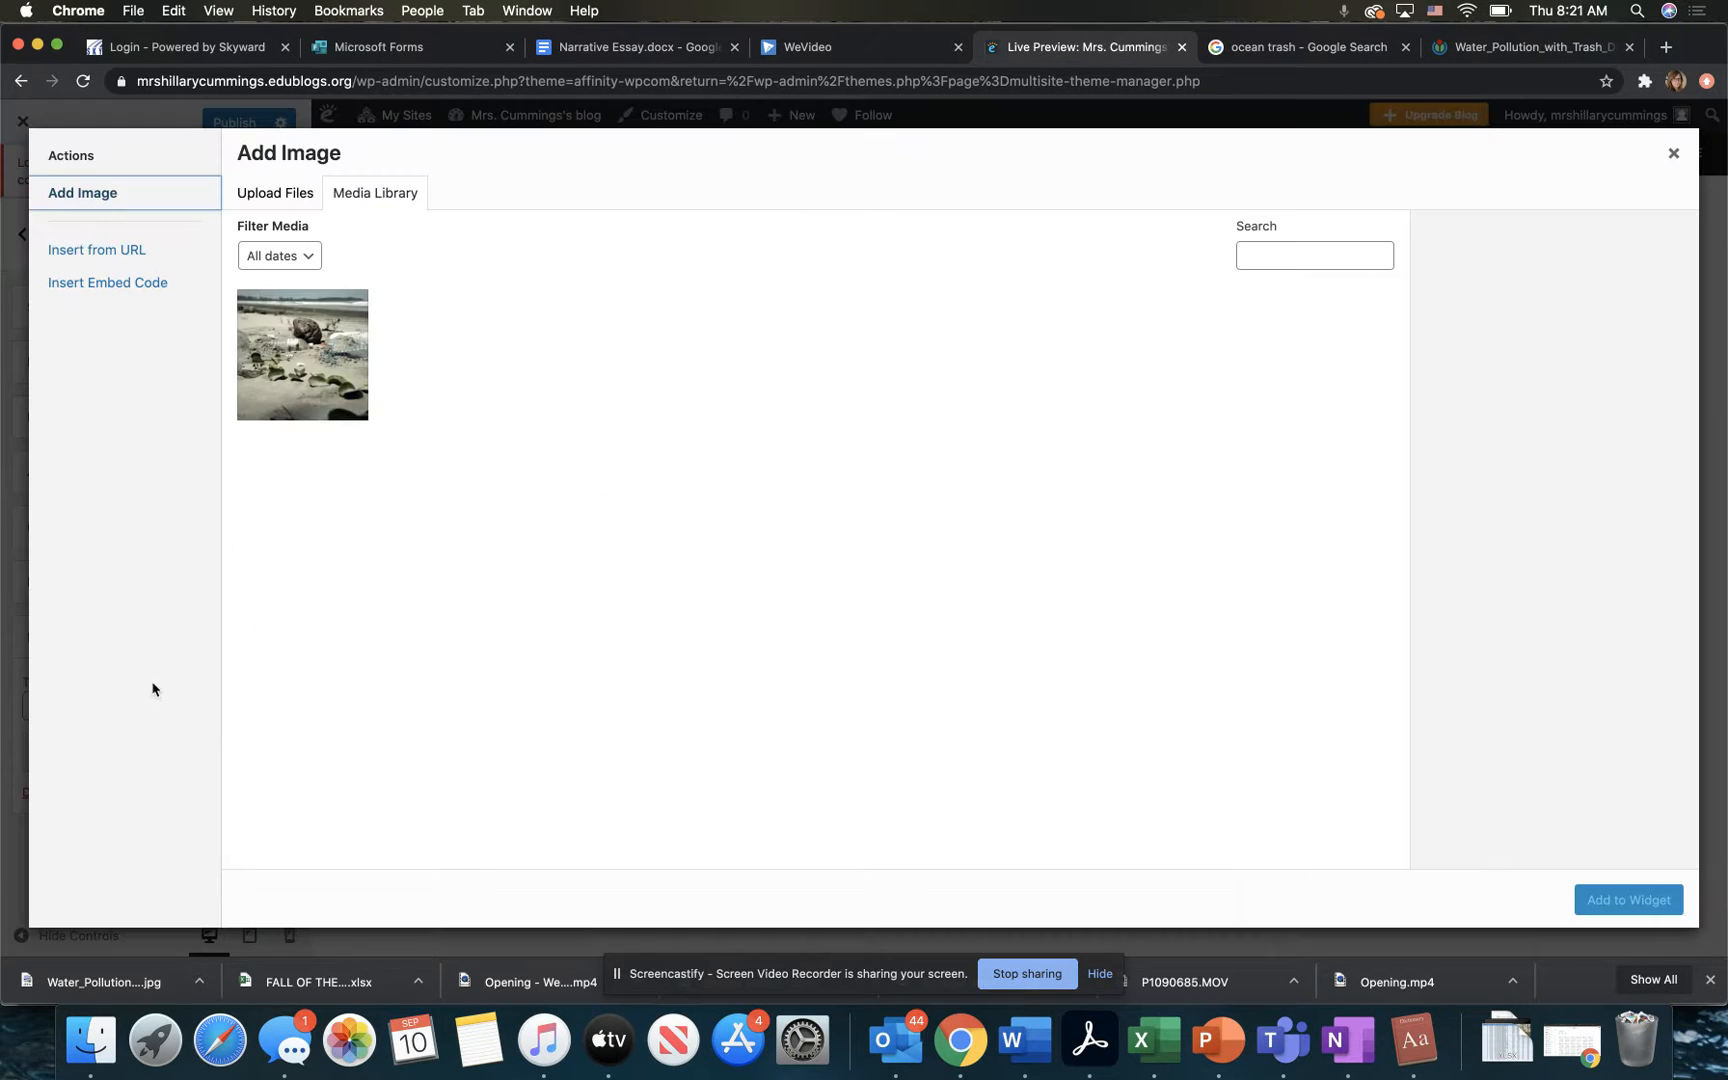
left_click(288, 195)
left_click(940, 520)
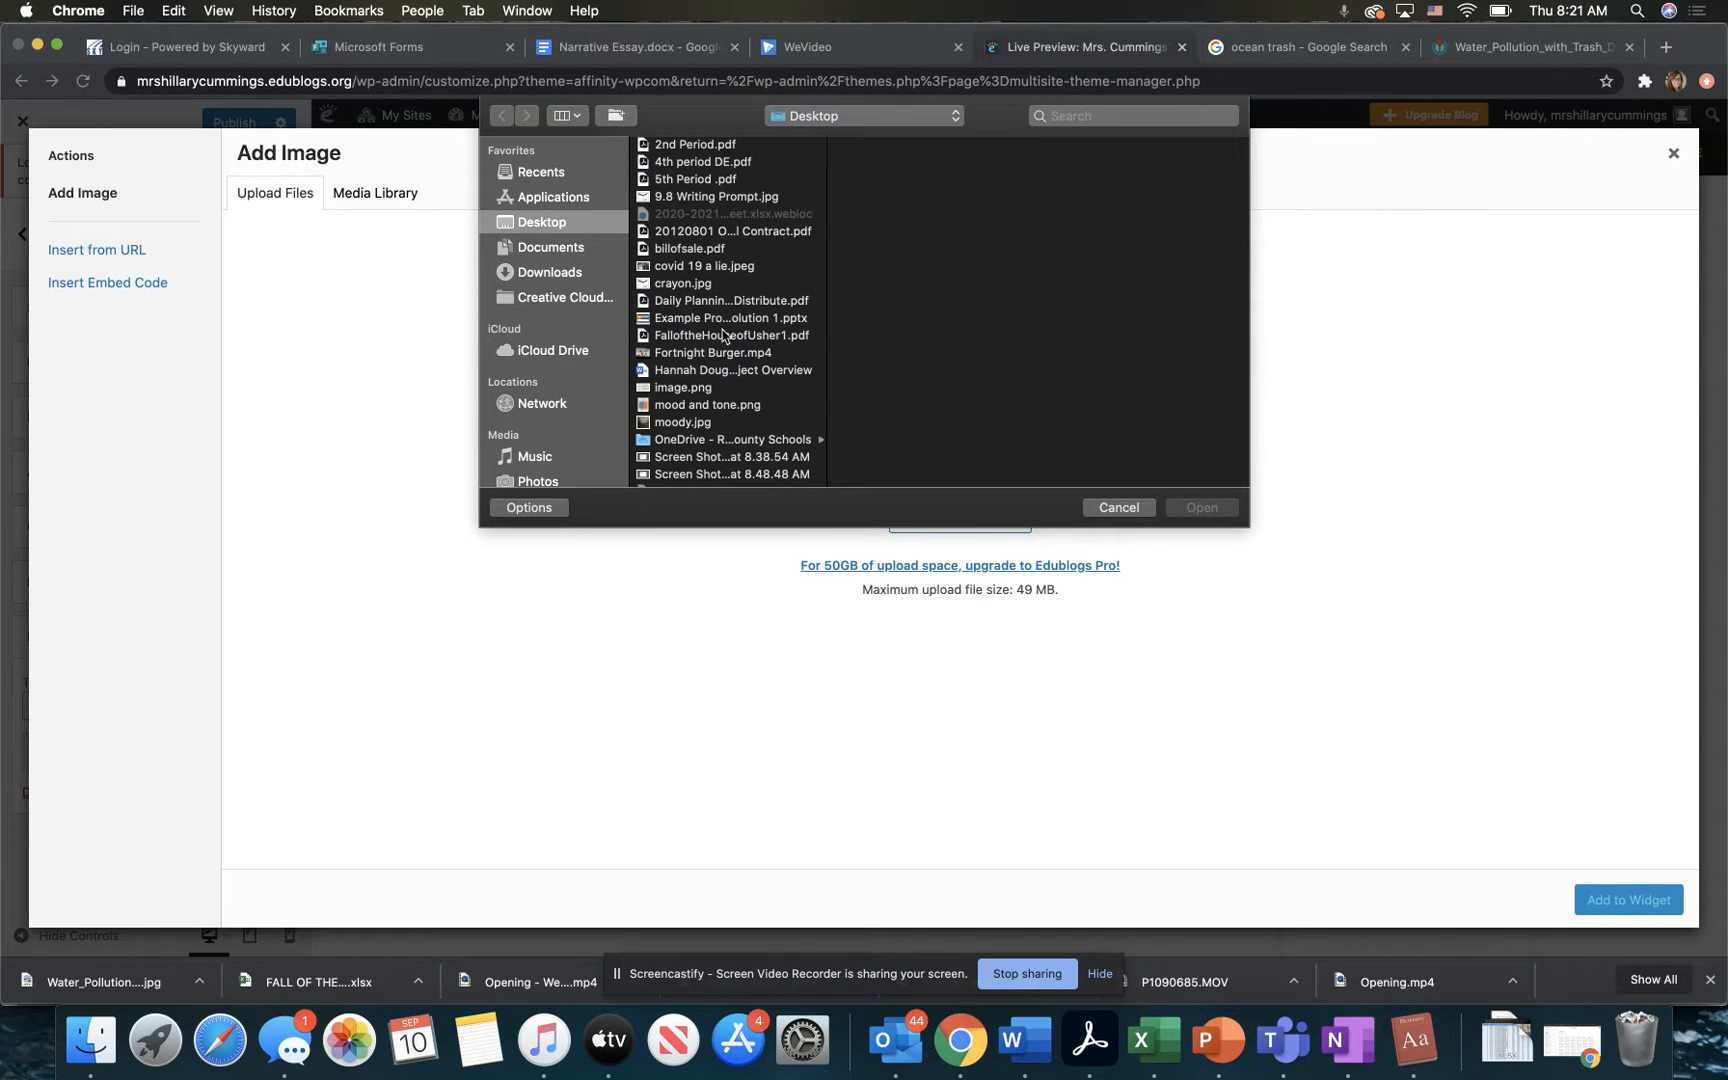
scroll(720, 403, "down", 2)
scroll(720, 403, "down", 1)
scroll(697, 300, "down", 4)
scroll(697, 300, "up", 4)
scroll(697, 300, "down", 4)
scroll(697, 300, "up", 7)
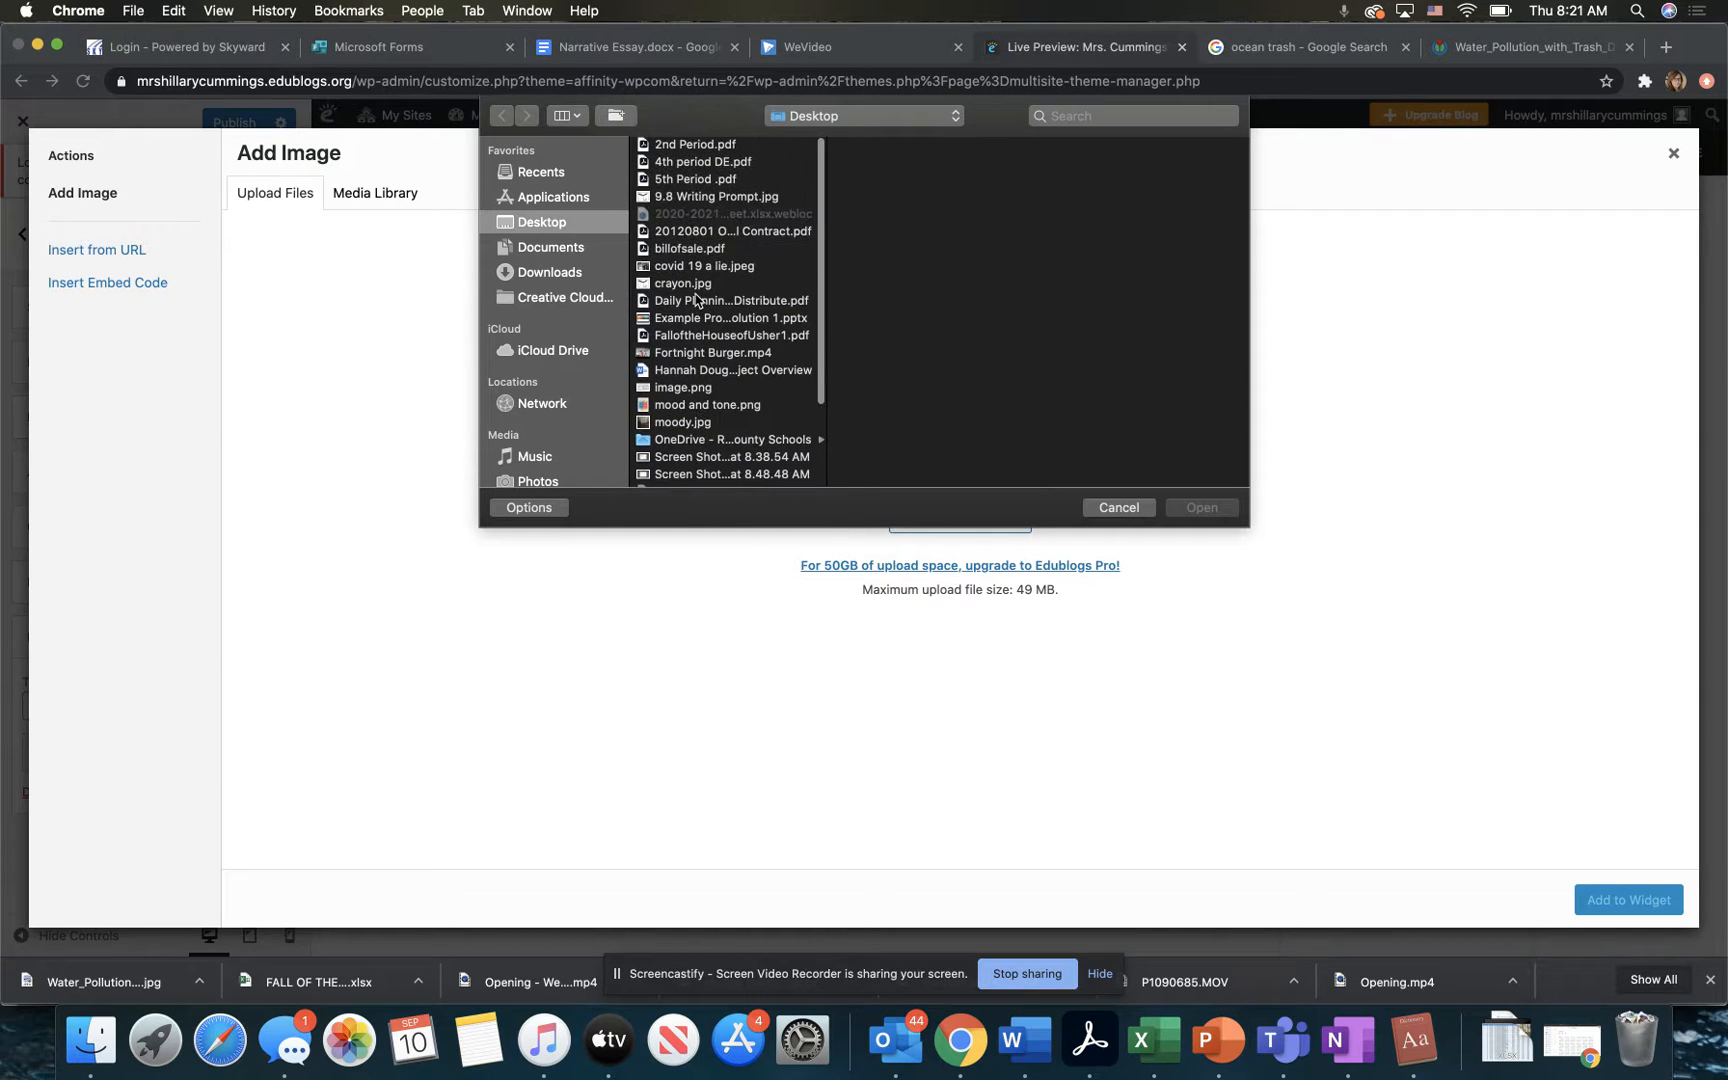
left_click(553, 273)
left_click(697, 268)
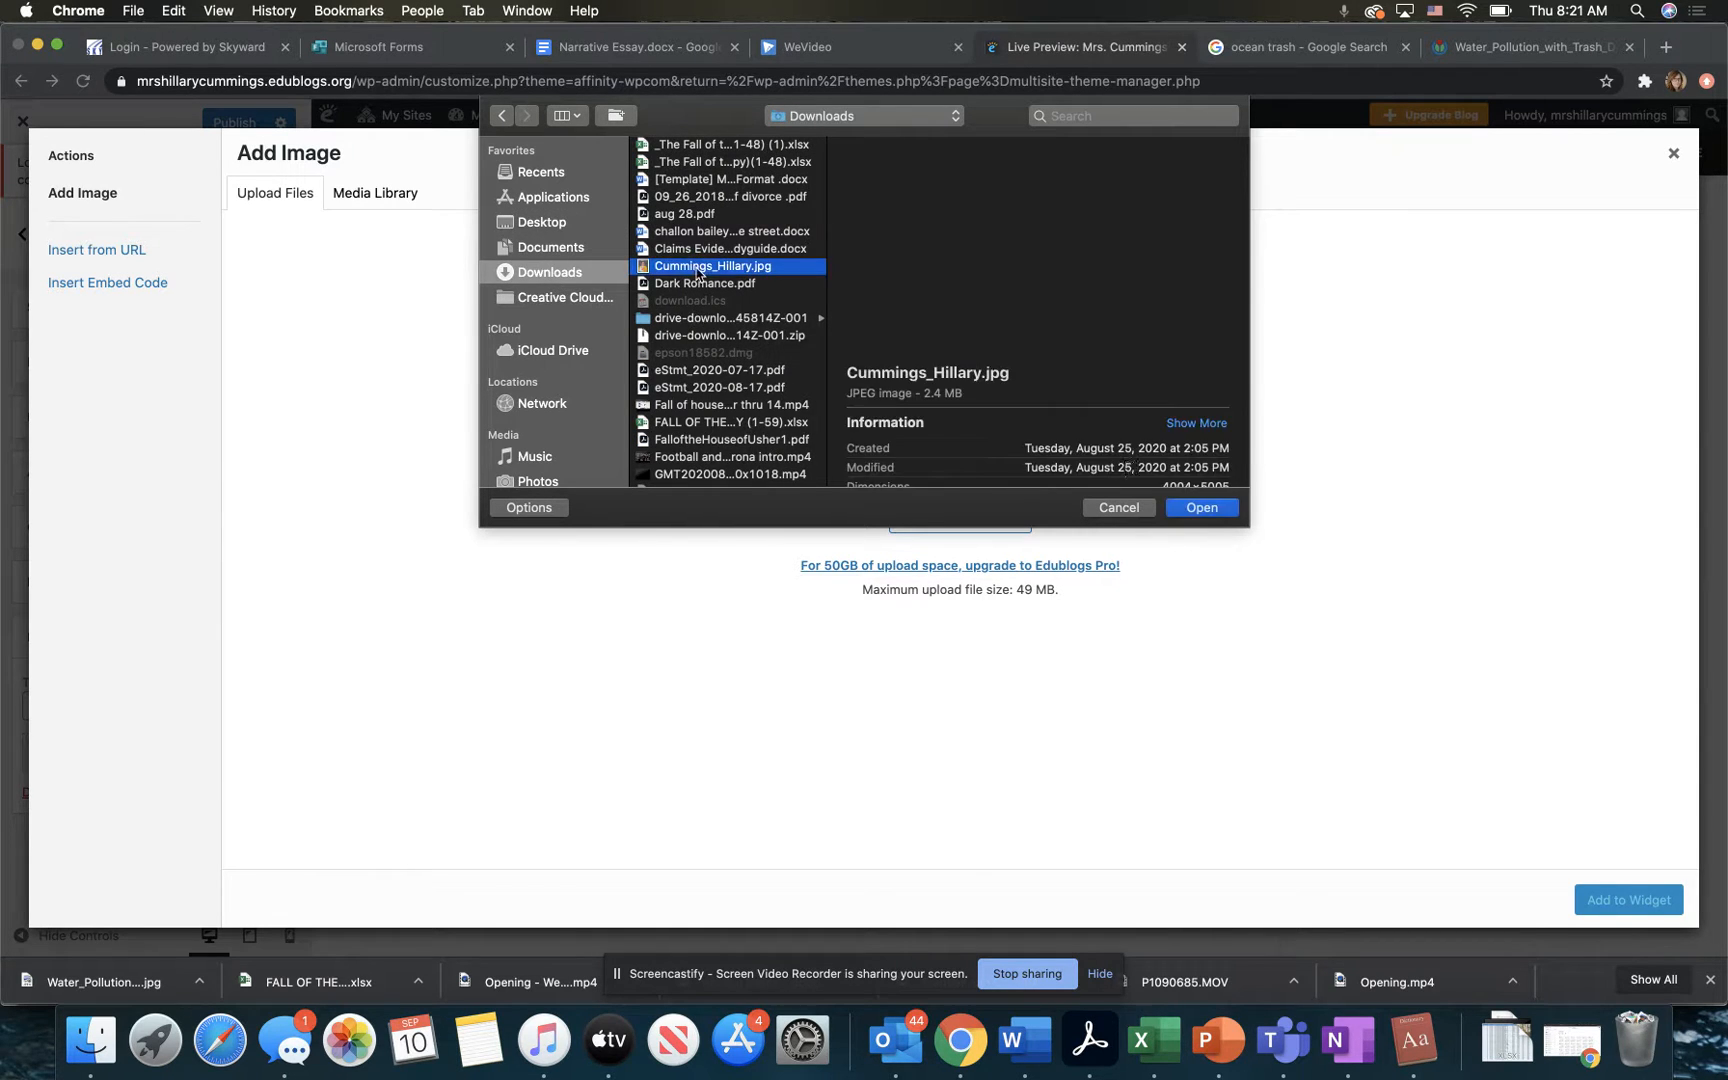
left_click(1222, 514)
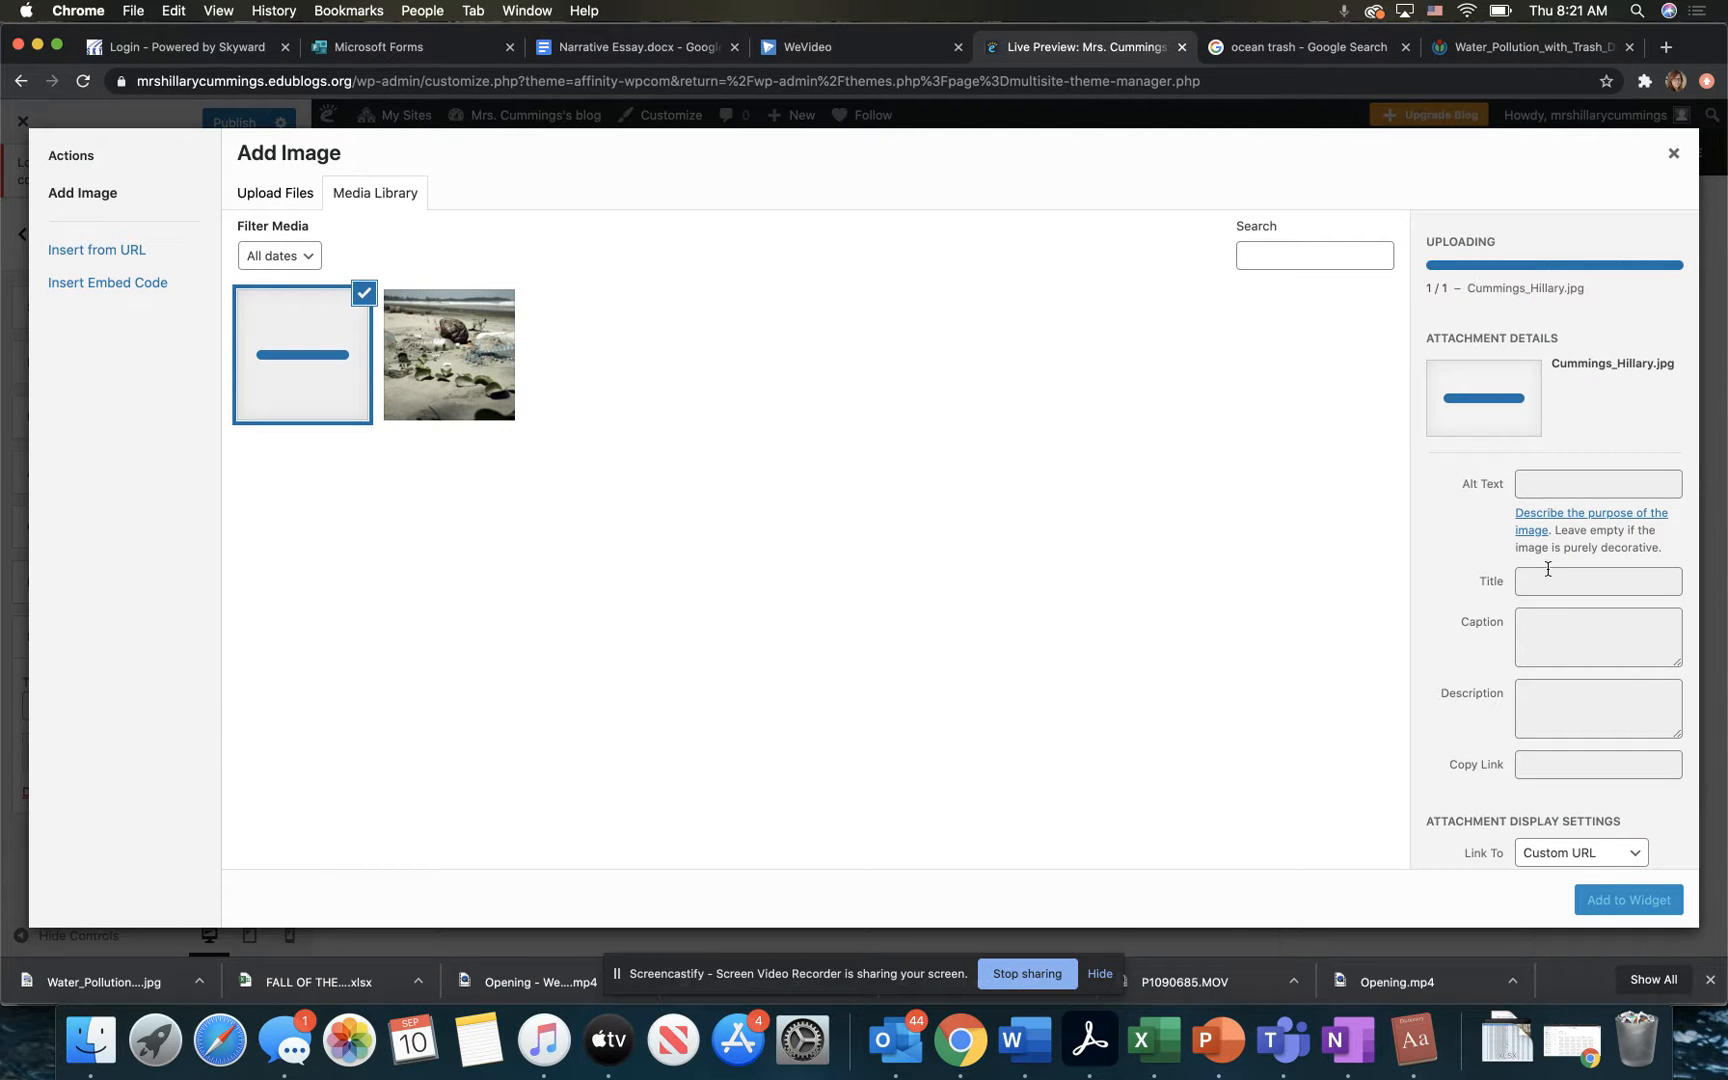
Step: Caption the portrait with a greeting that introduces the teacher by full name and add it to the widget
left_click(1551, 632)
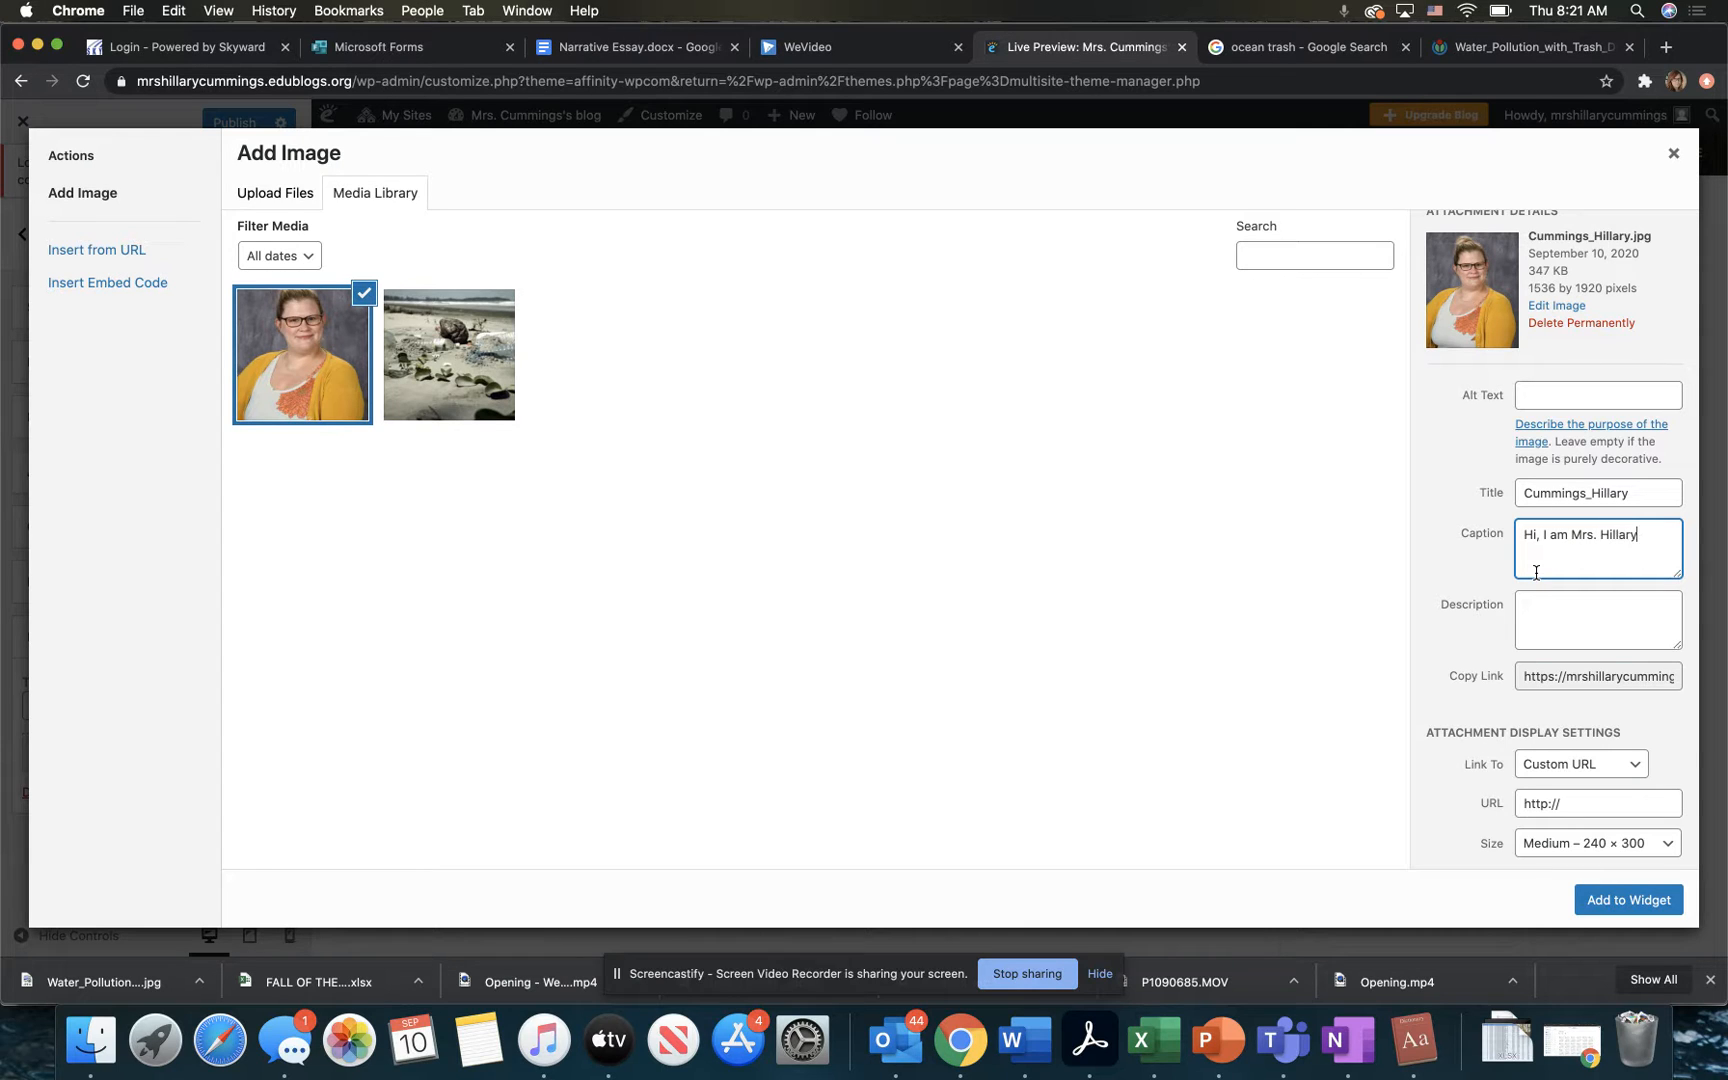
type("ummings!")
left_click(1624, 902)
Step: Check the captioned portrait in the blog preview and try to publish the customization changes
scroll(1450, 800, "down", 2)
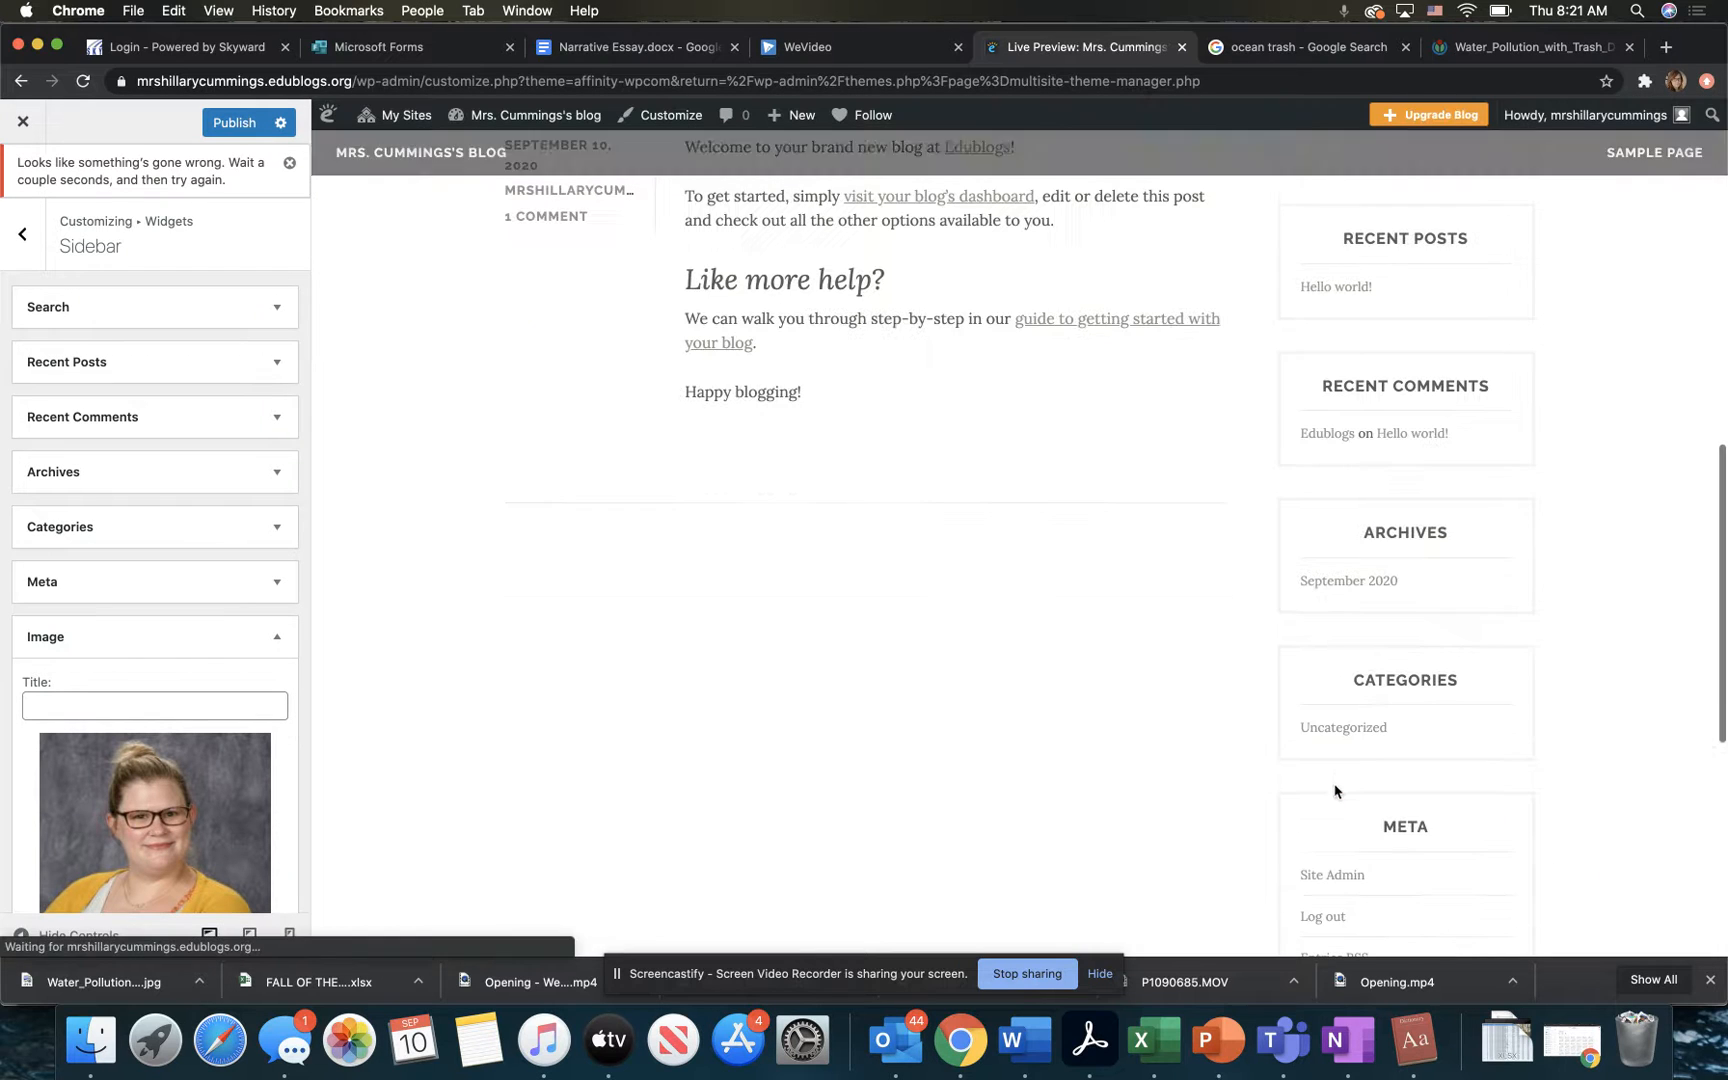
scroll(1262, 677, "down", 2)
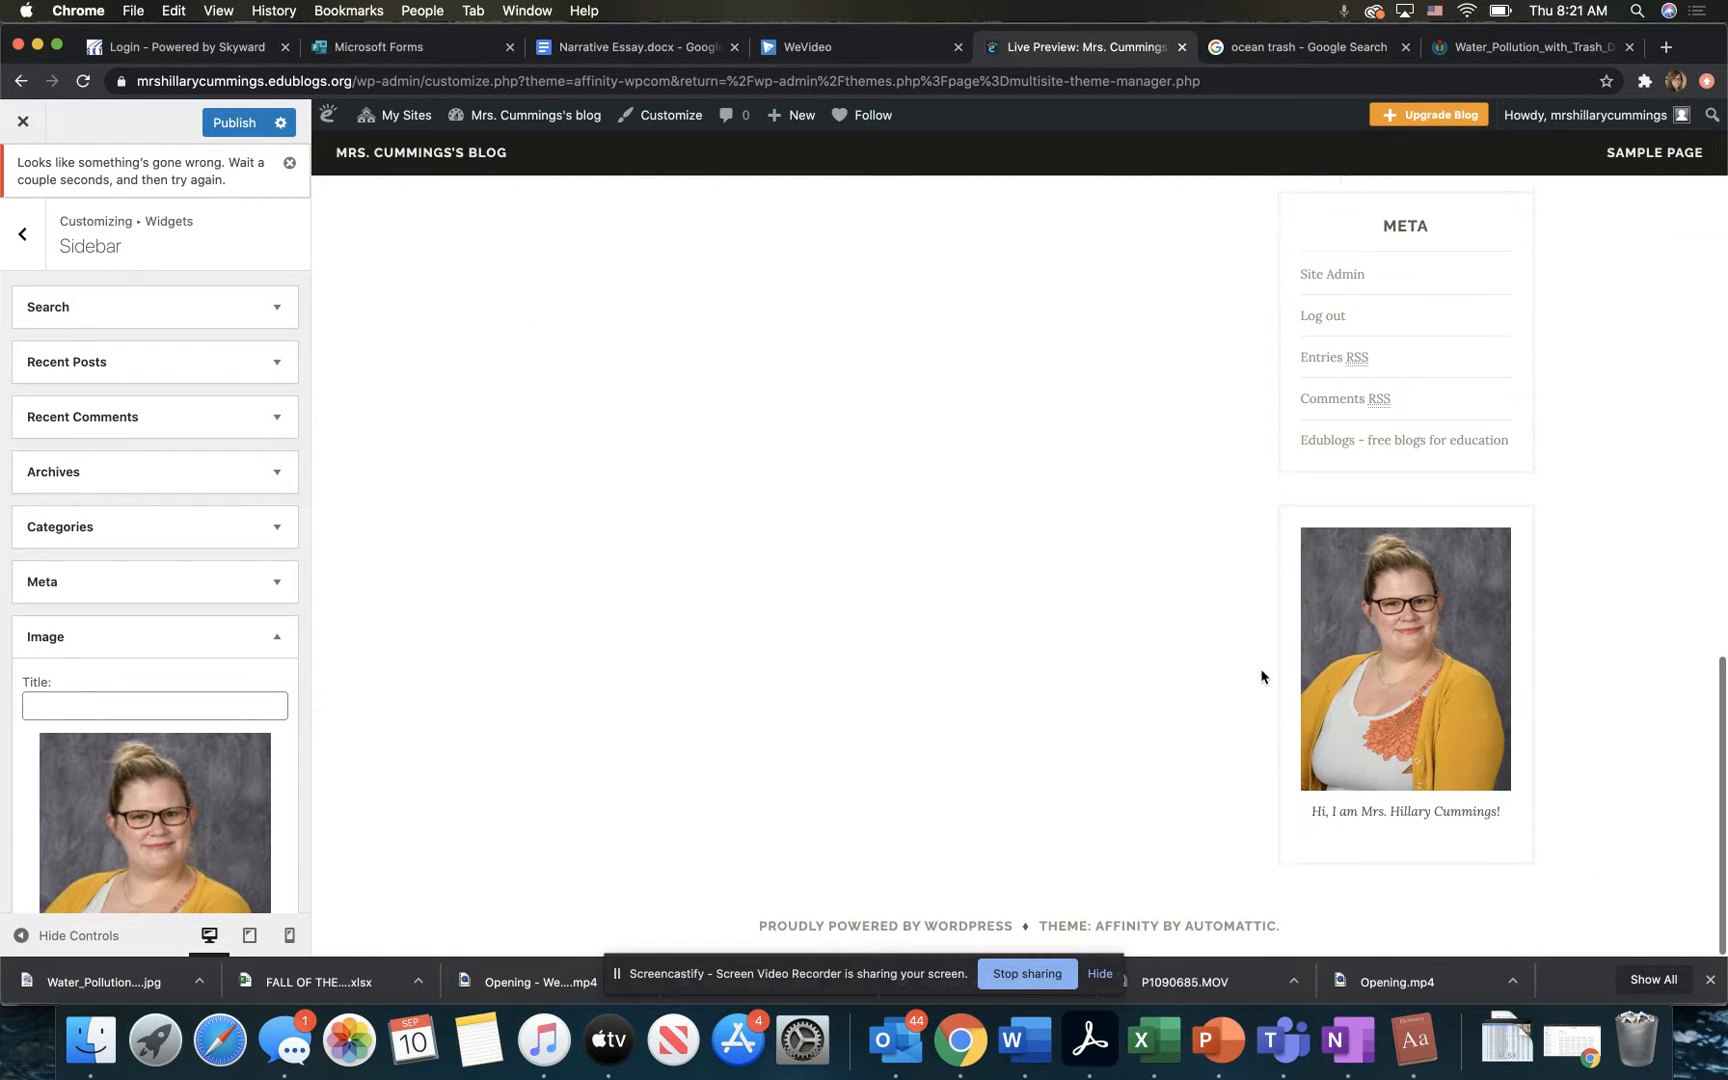
scroll(1378, 800, "up", 10)
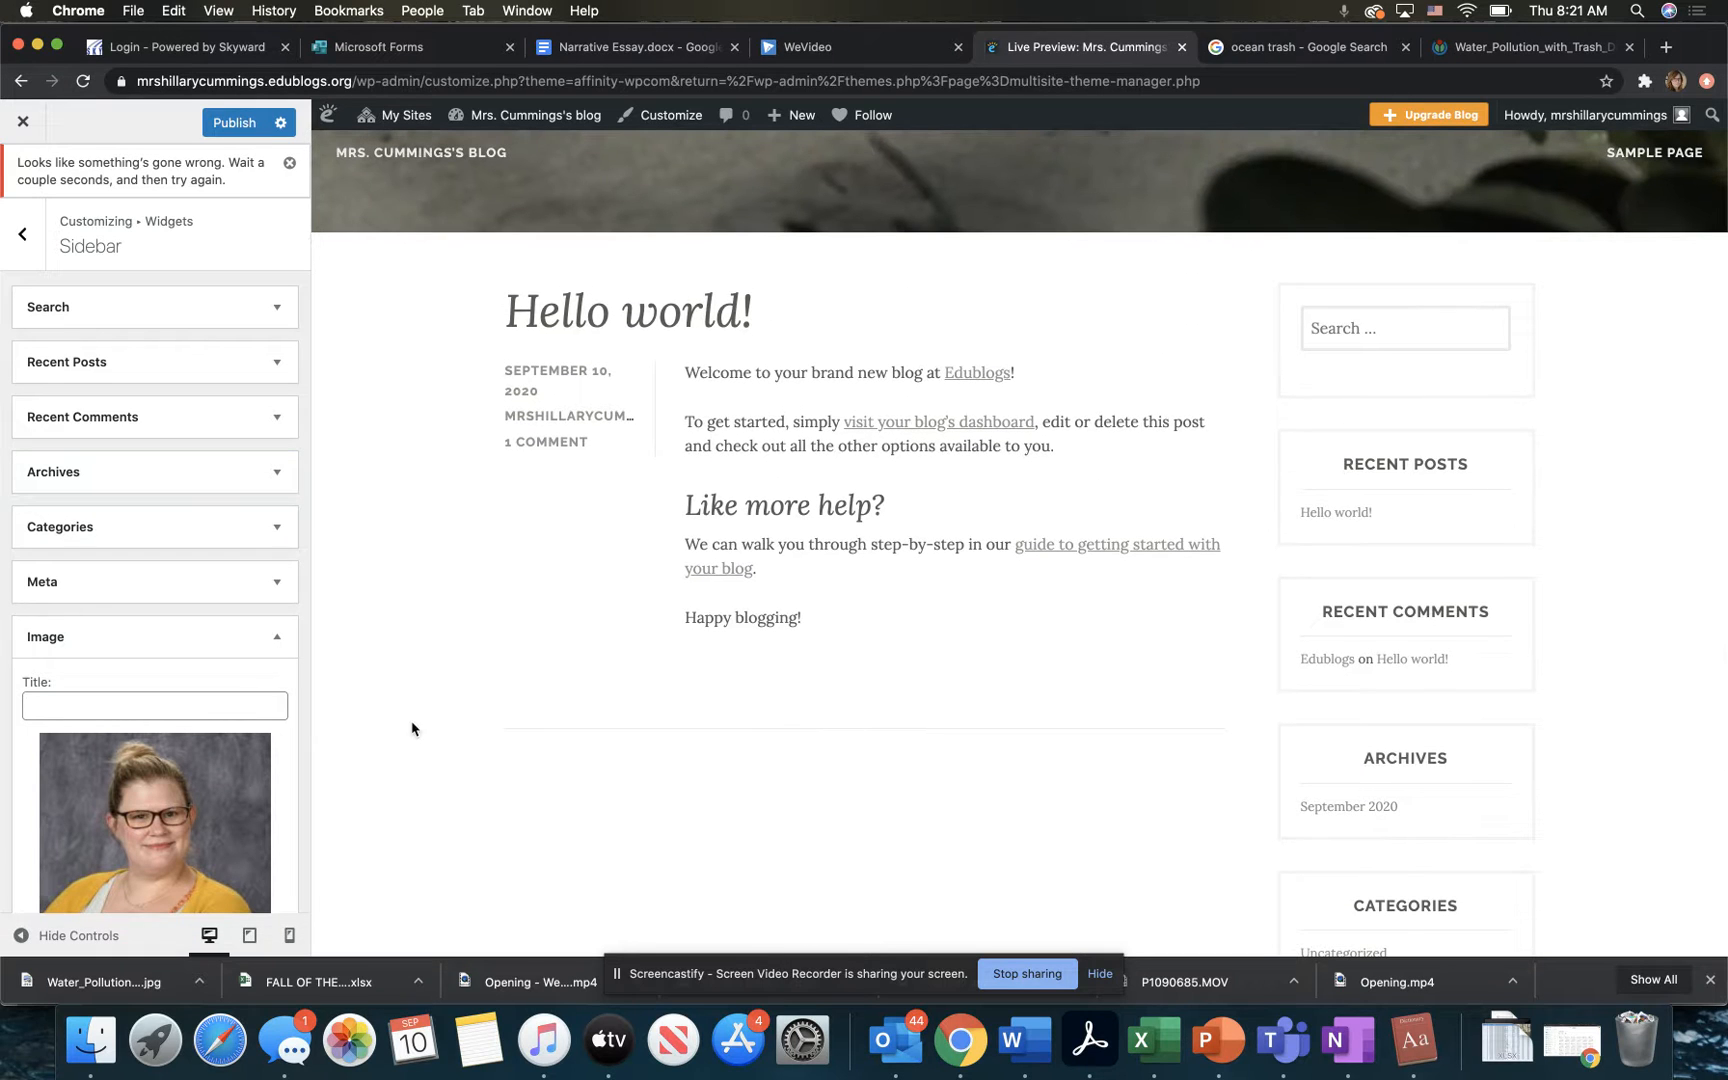
scroll(150, 650, "down", 5)
scroll(140, 648, "up", 4)
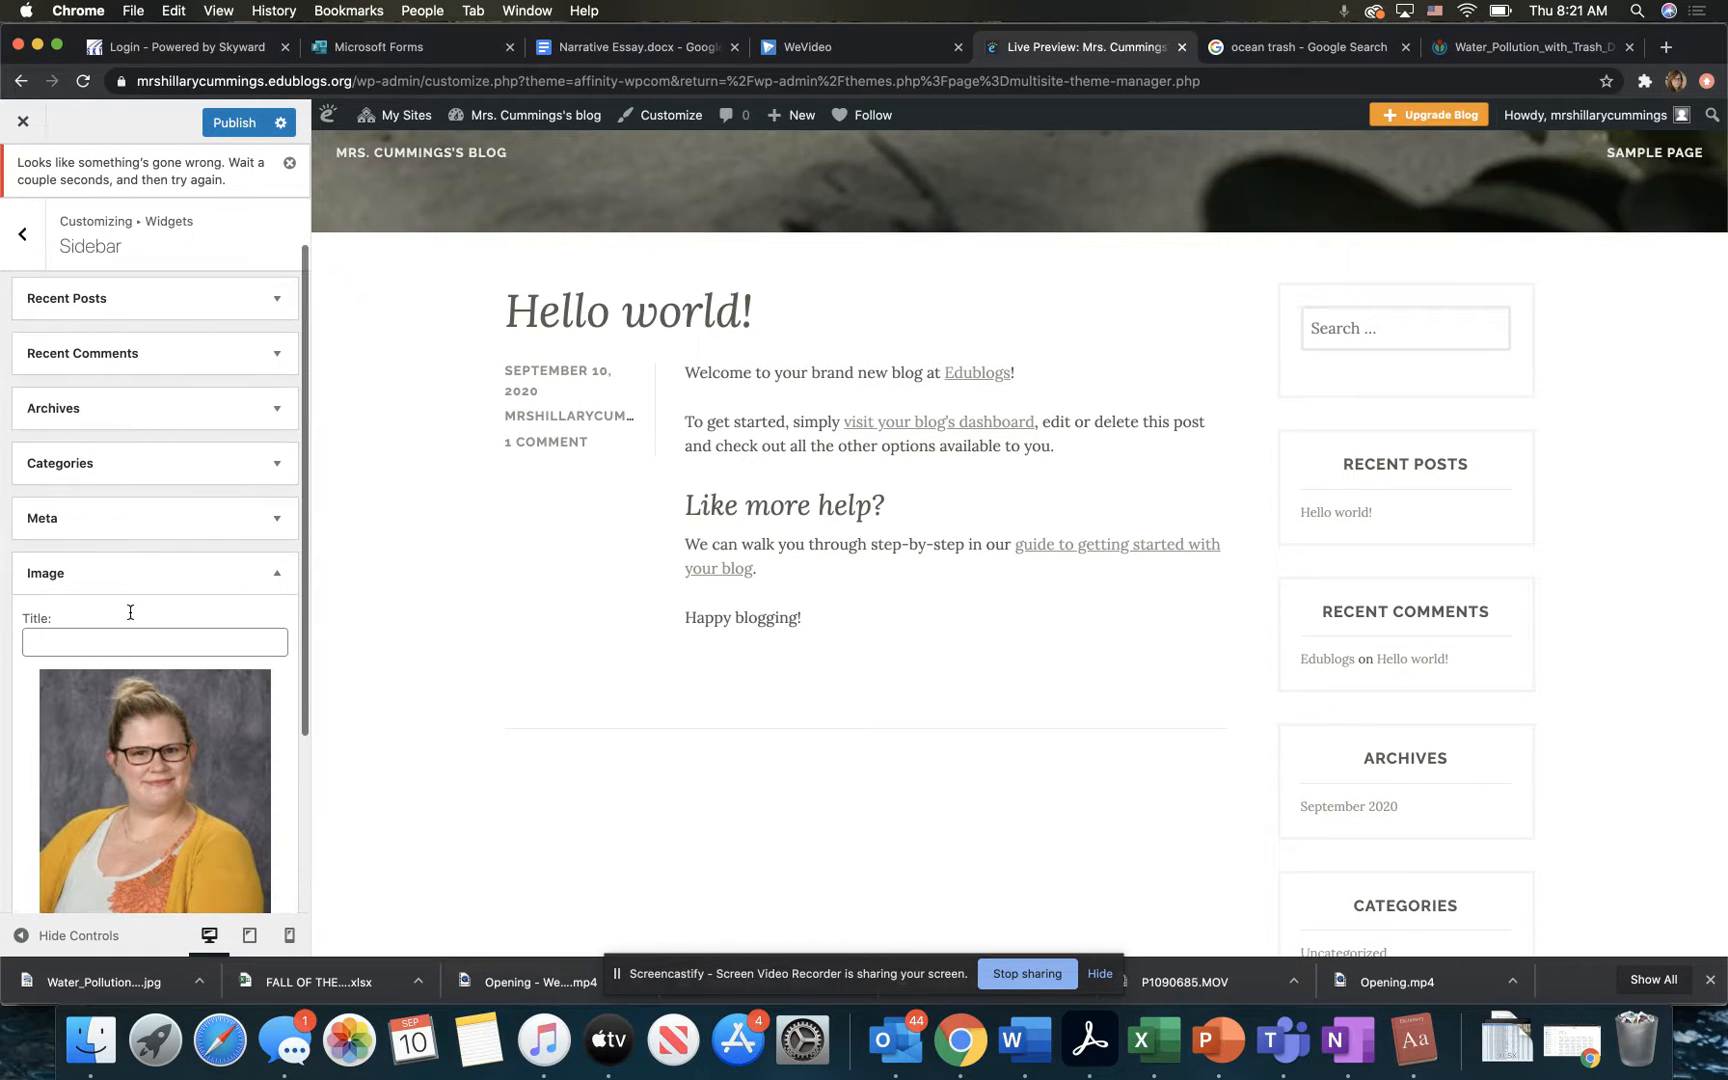
left_click(240, 128)
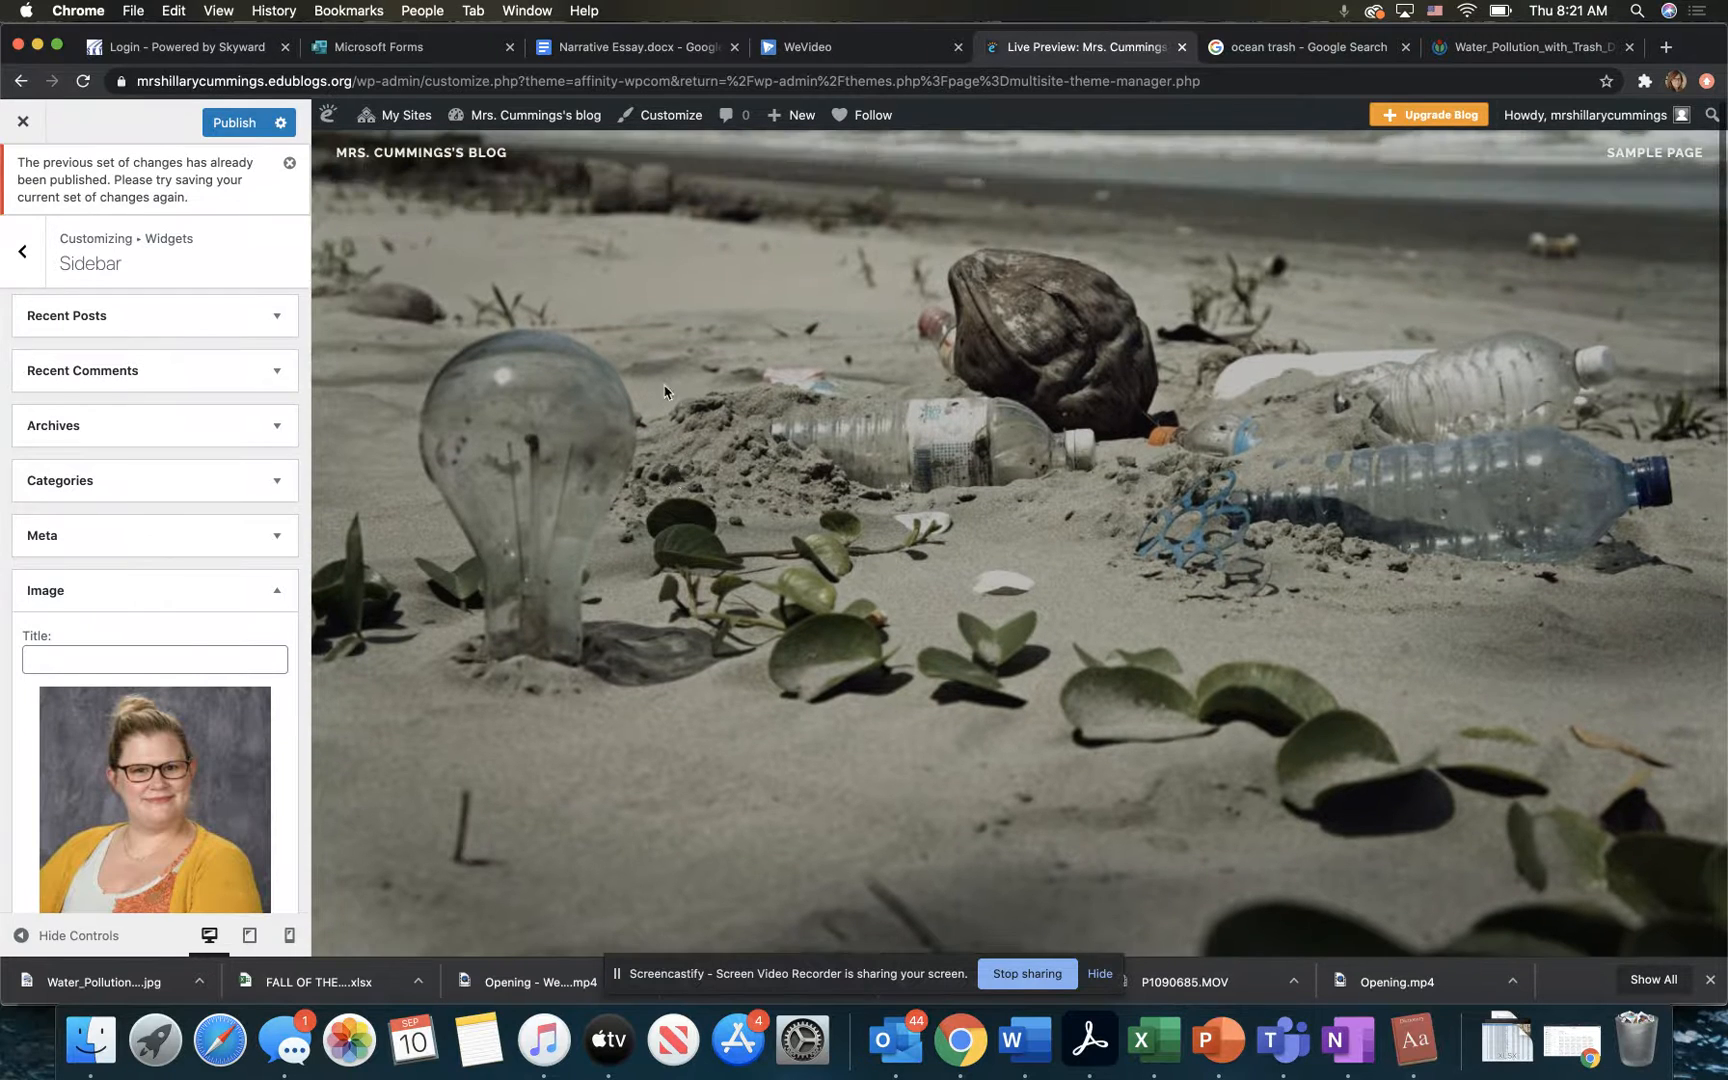
Step: Look through the homepage settings and the list of theme options in the customizer
left_click(22, 251)
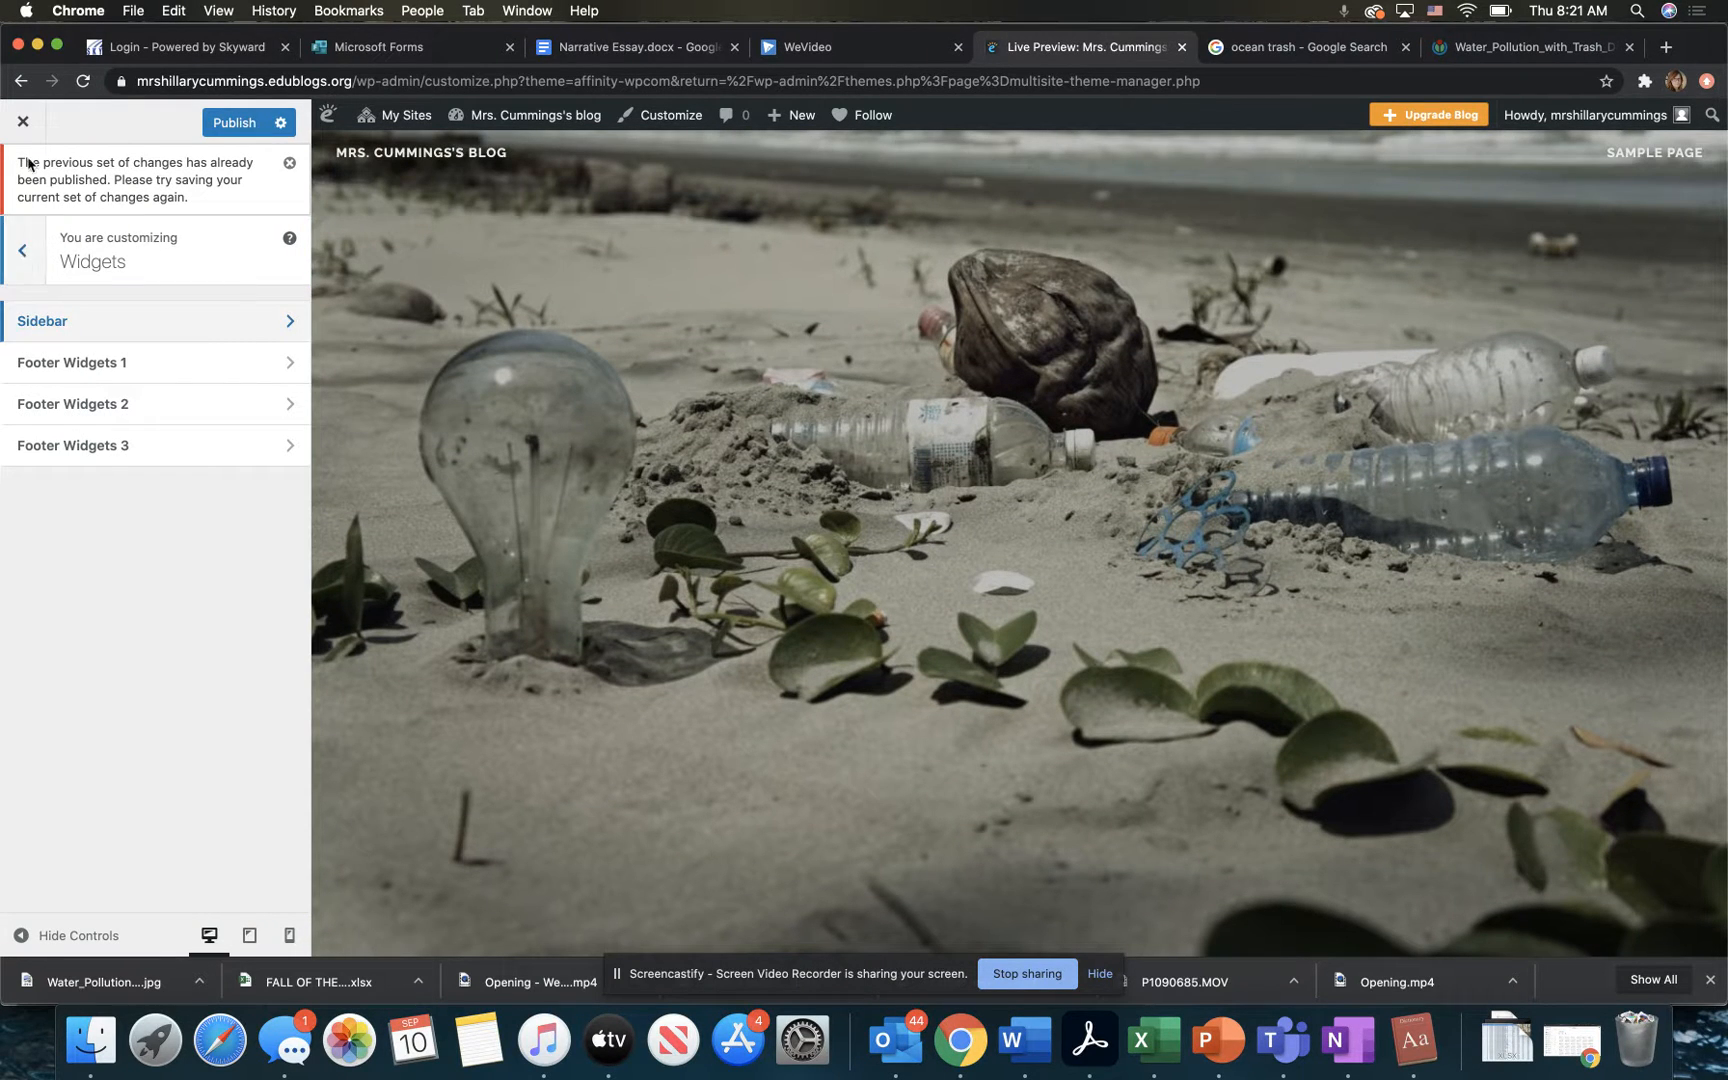
left_click(24, 252)
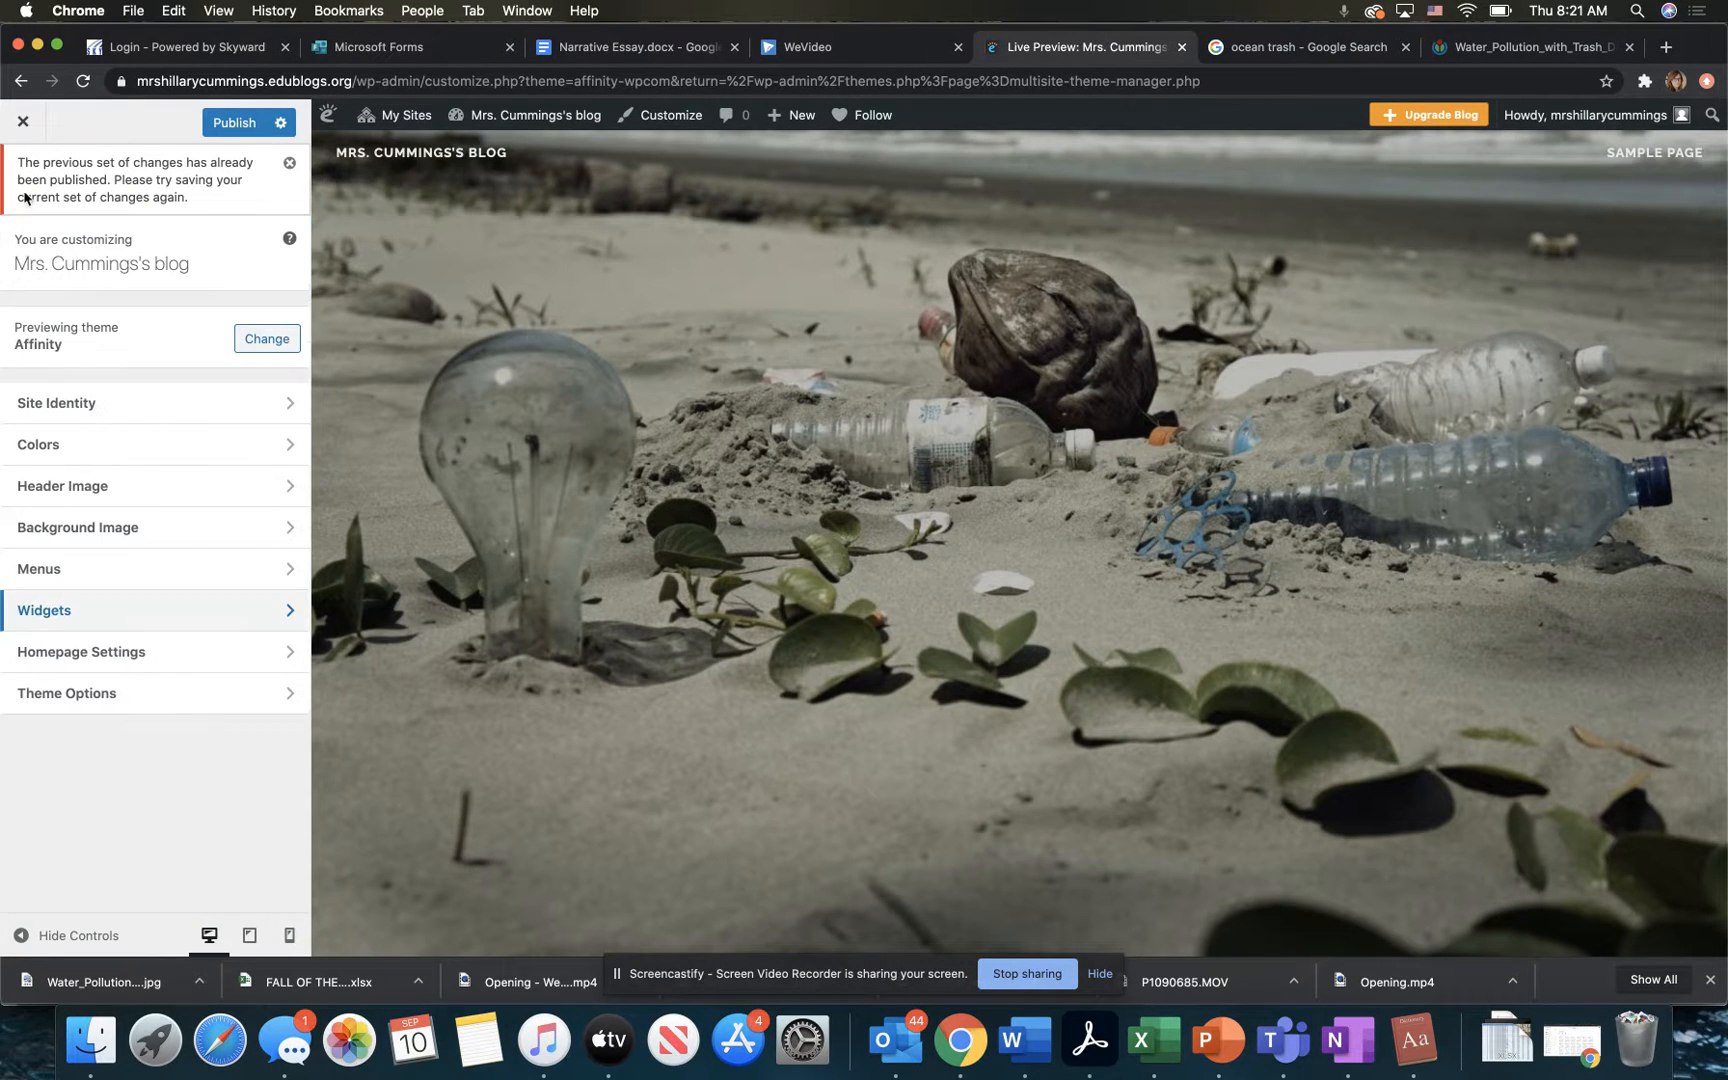
left_click(132, 662)
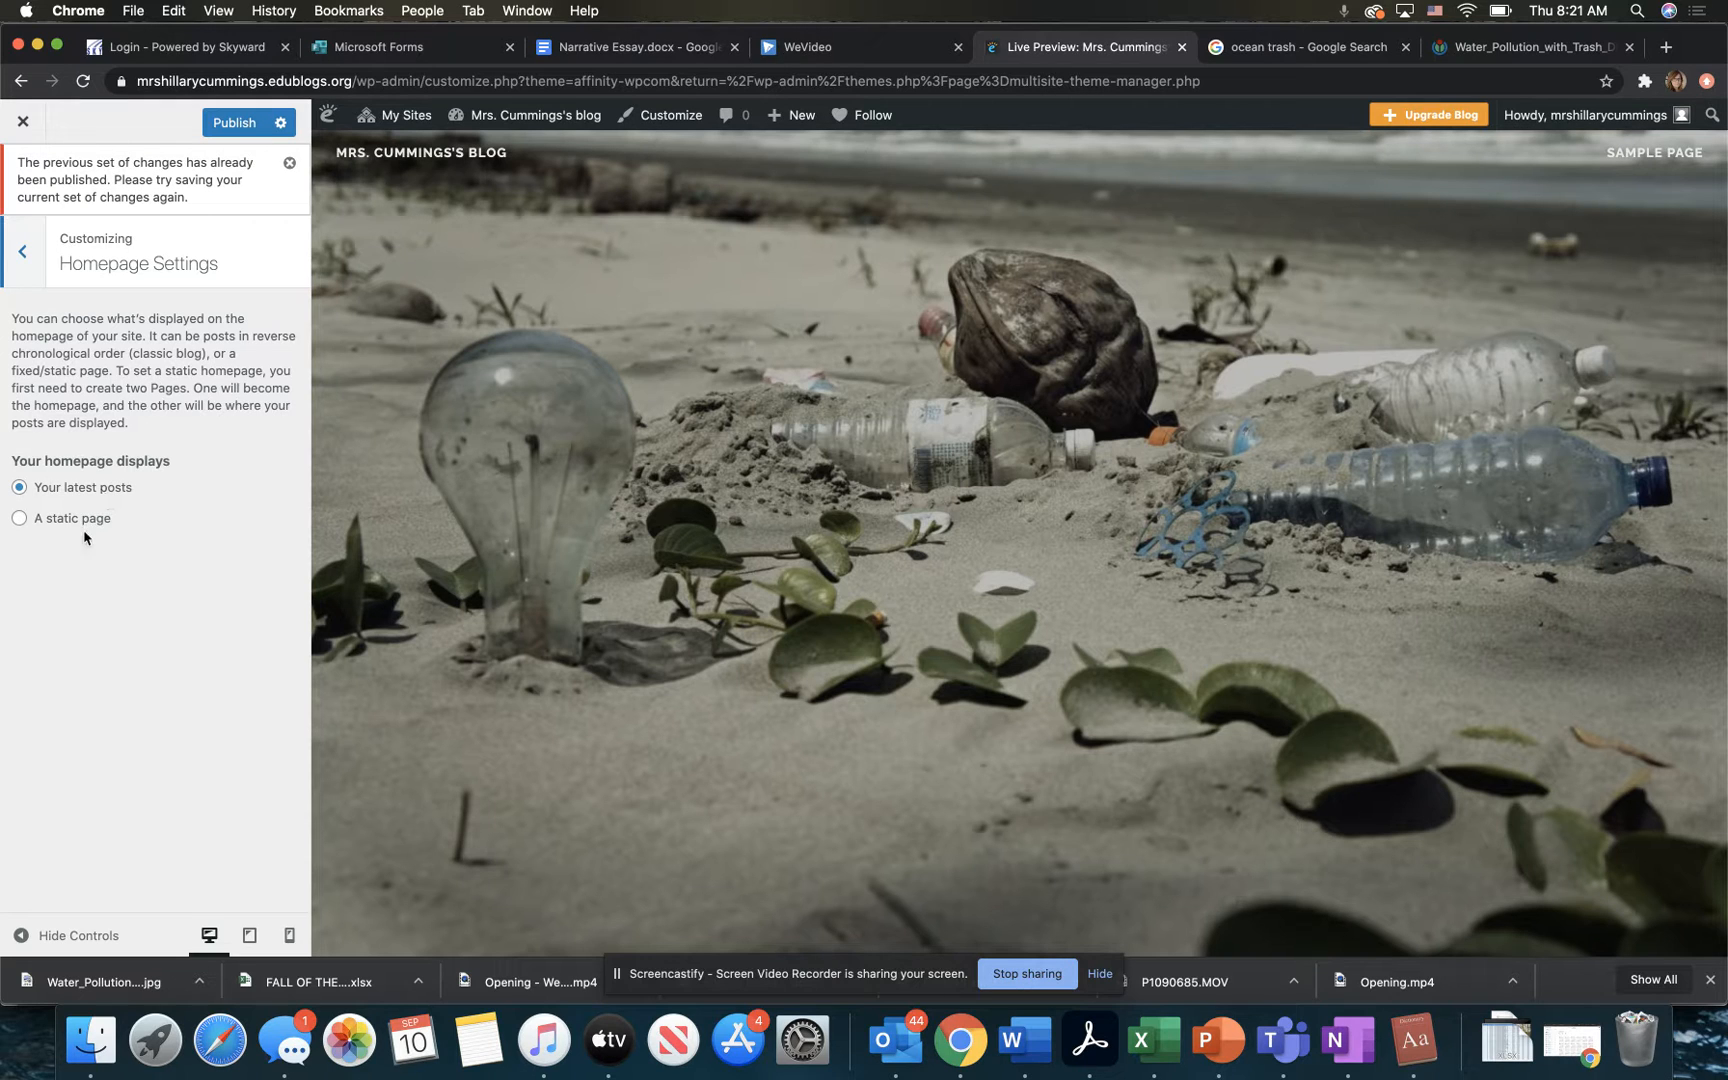
left_click(25, 236)
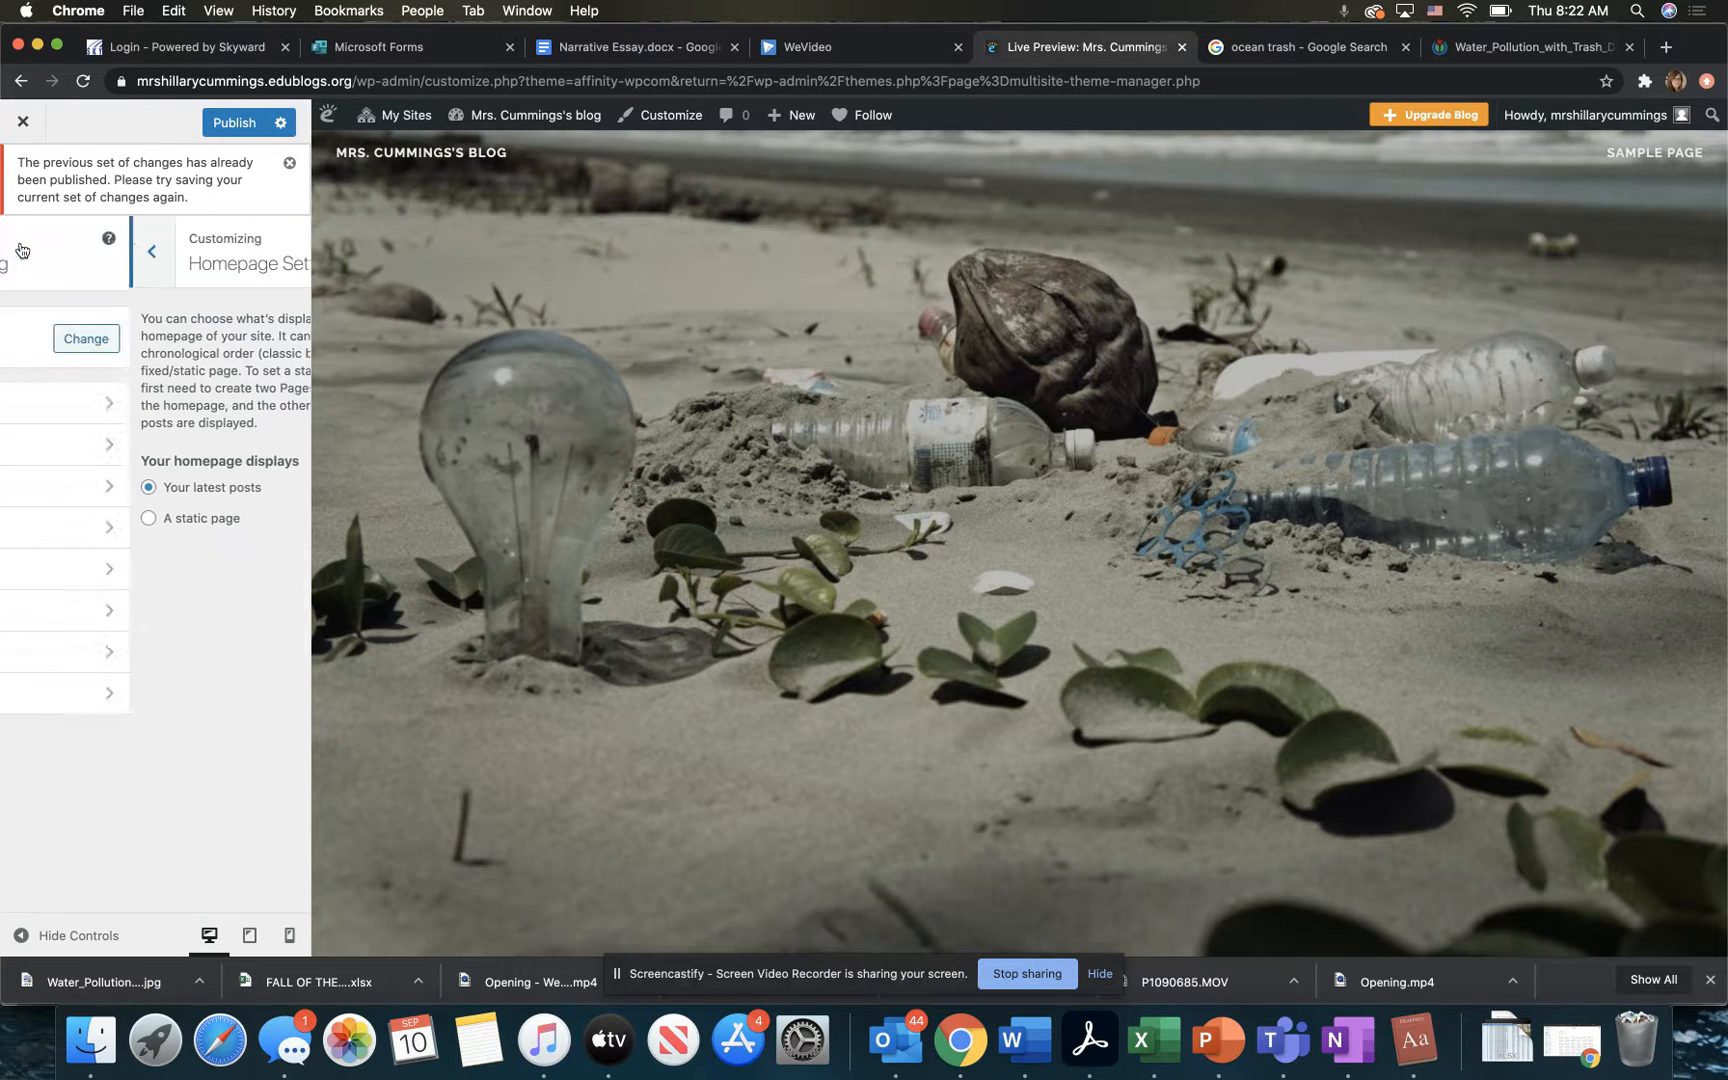
left_click(162, 695)
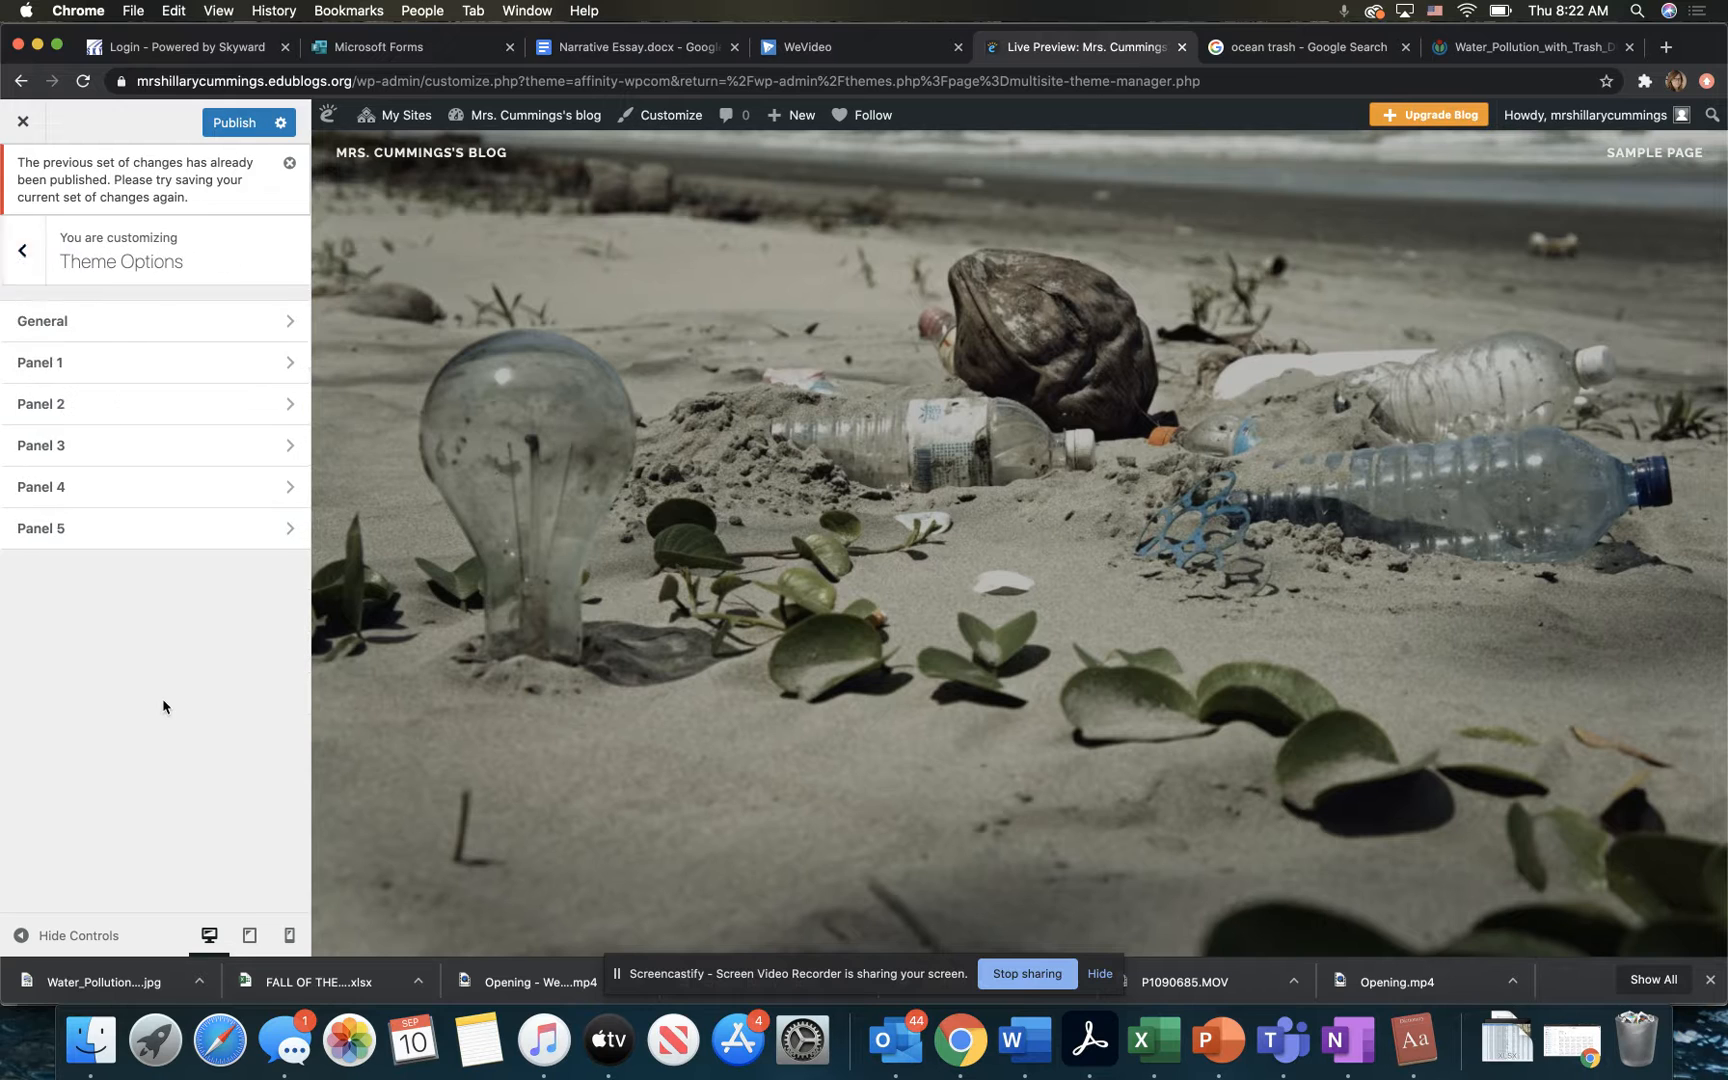
left_click(176, 368)
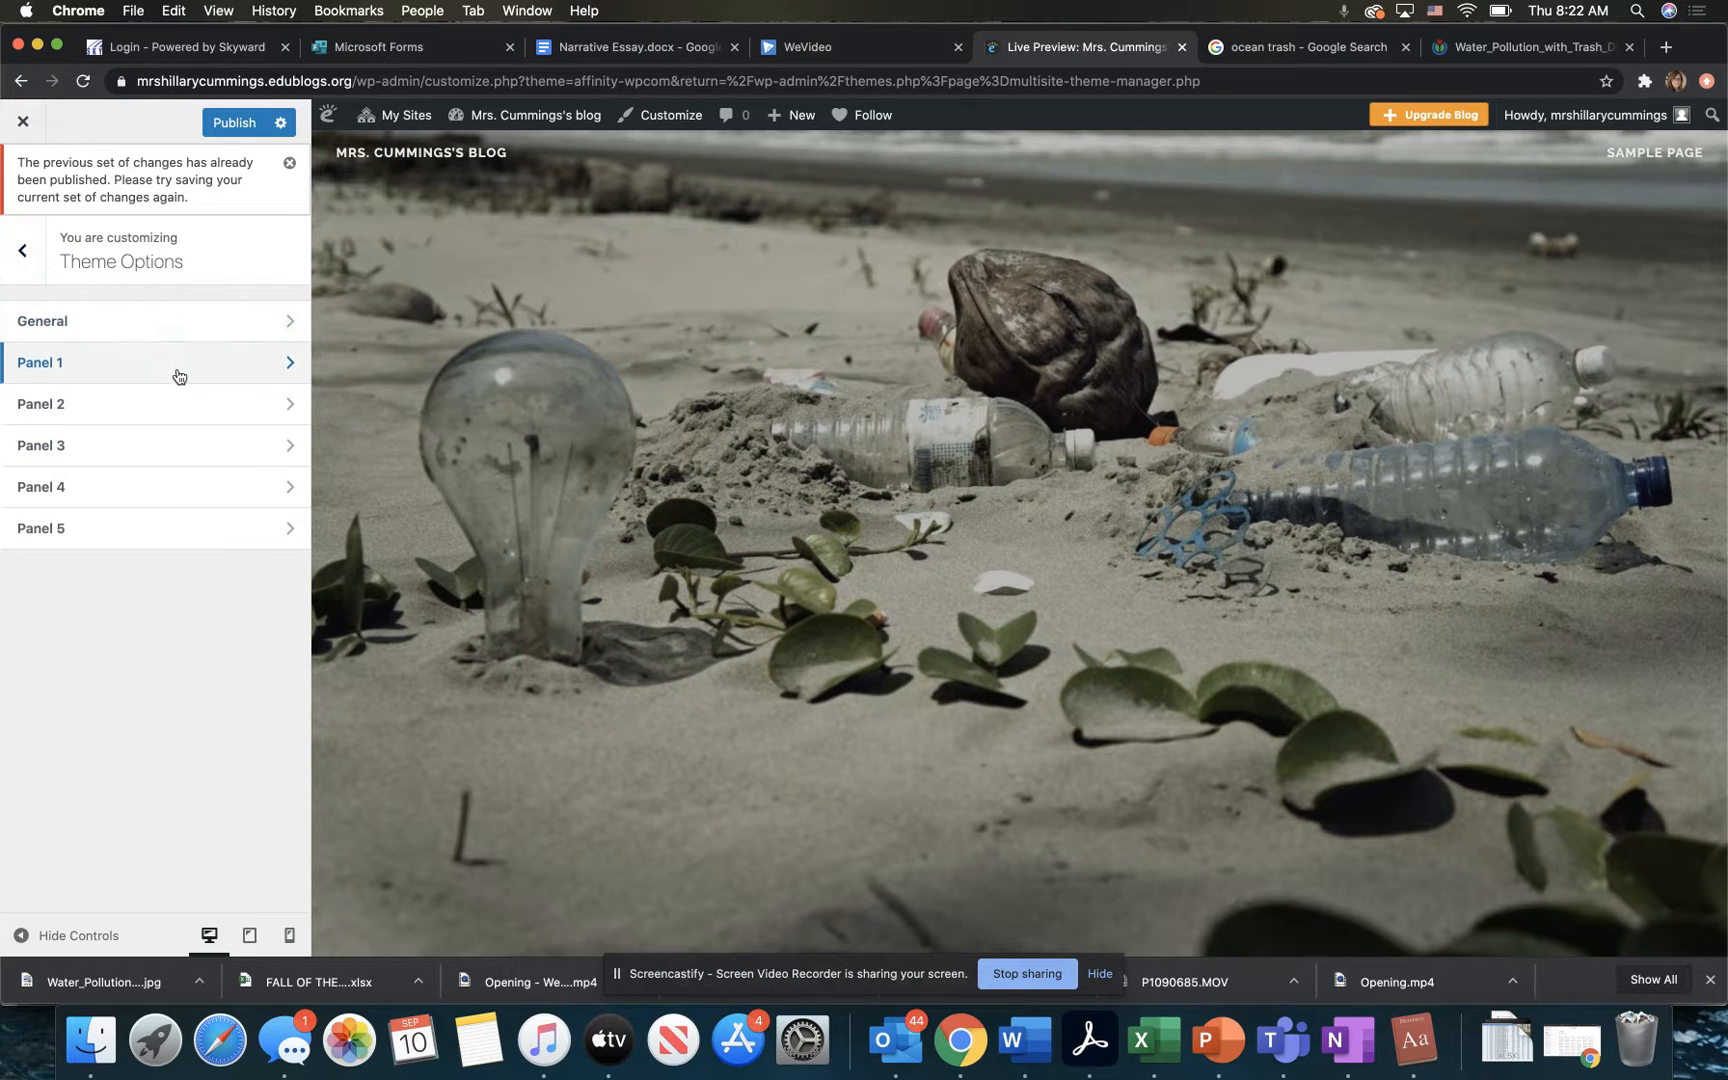
left_click(22, 251)
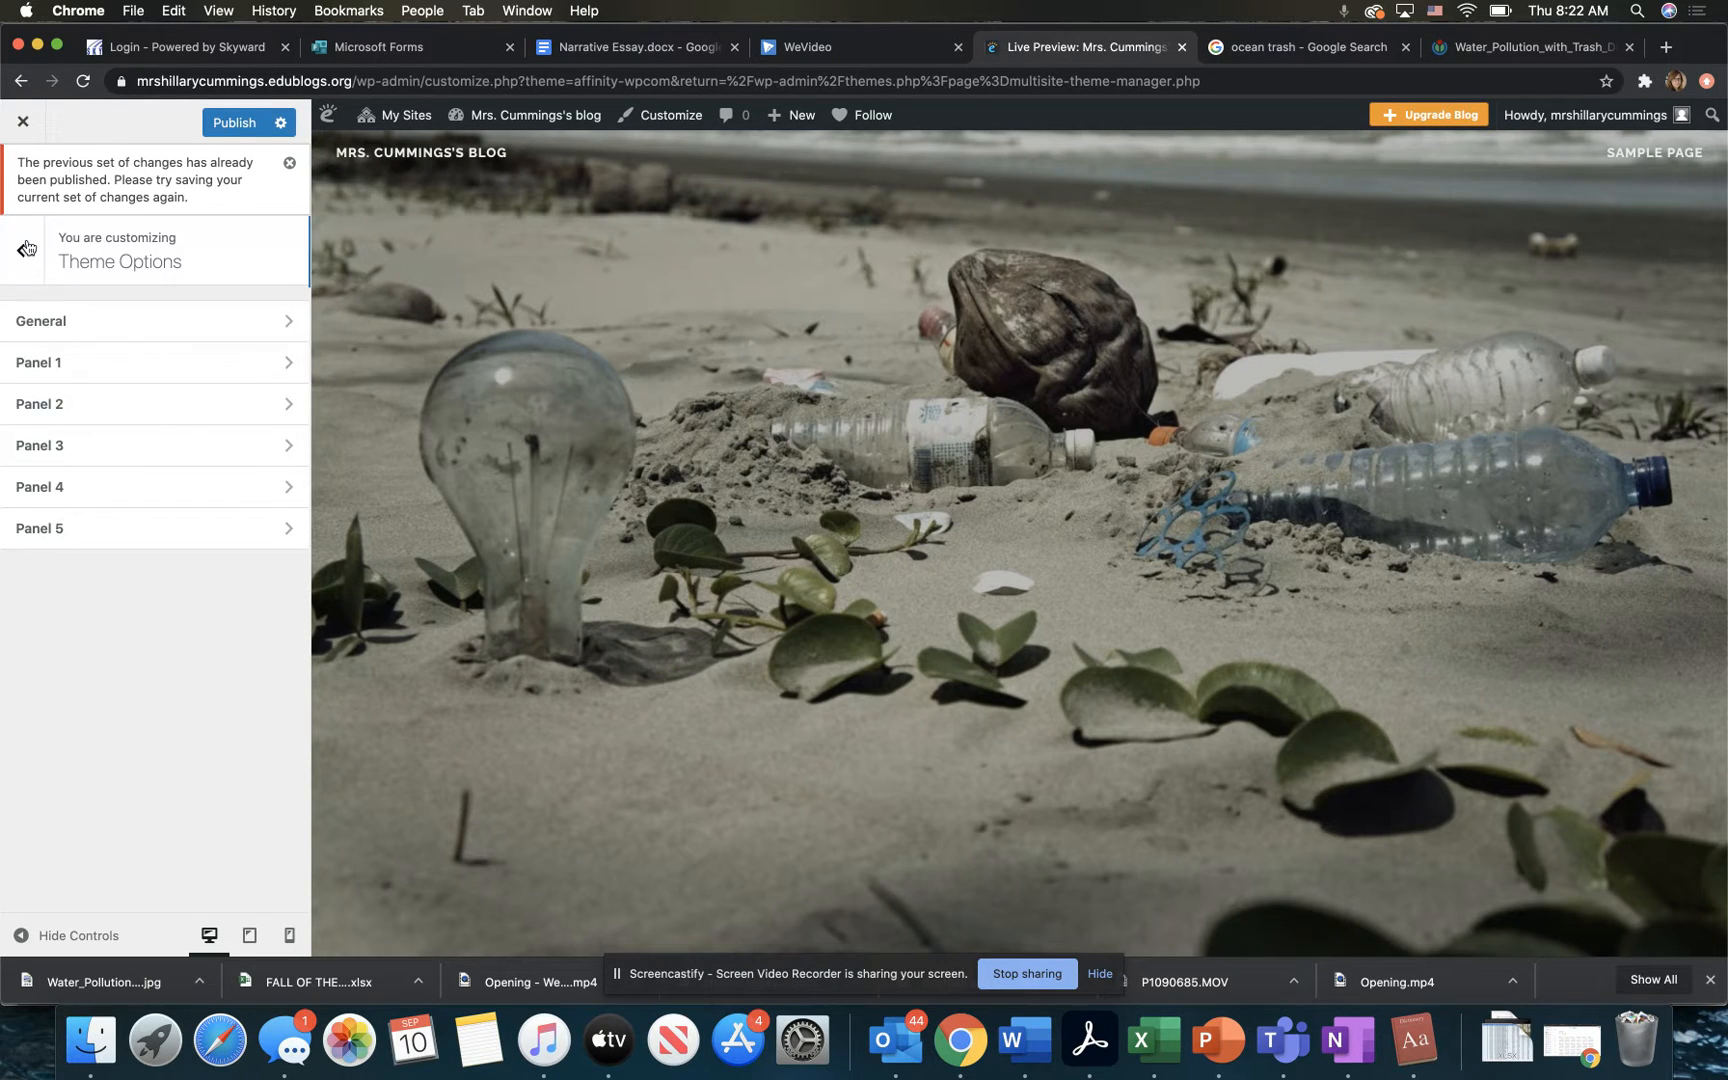
Step: Publish the customization changes and close the theme customizer
left_click(23, 124)
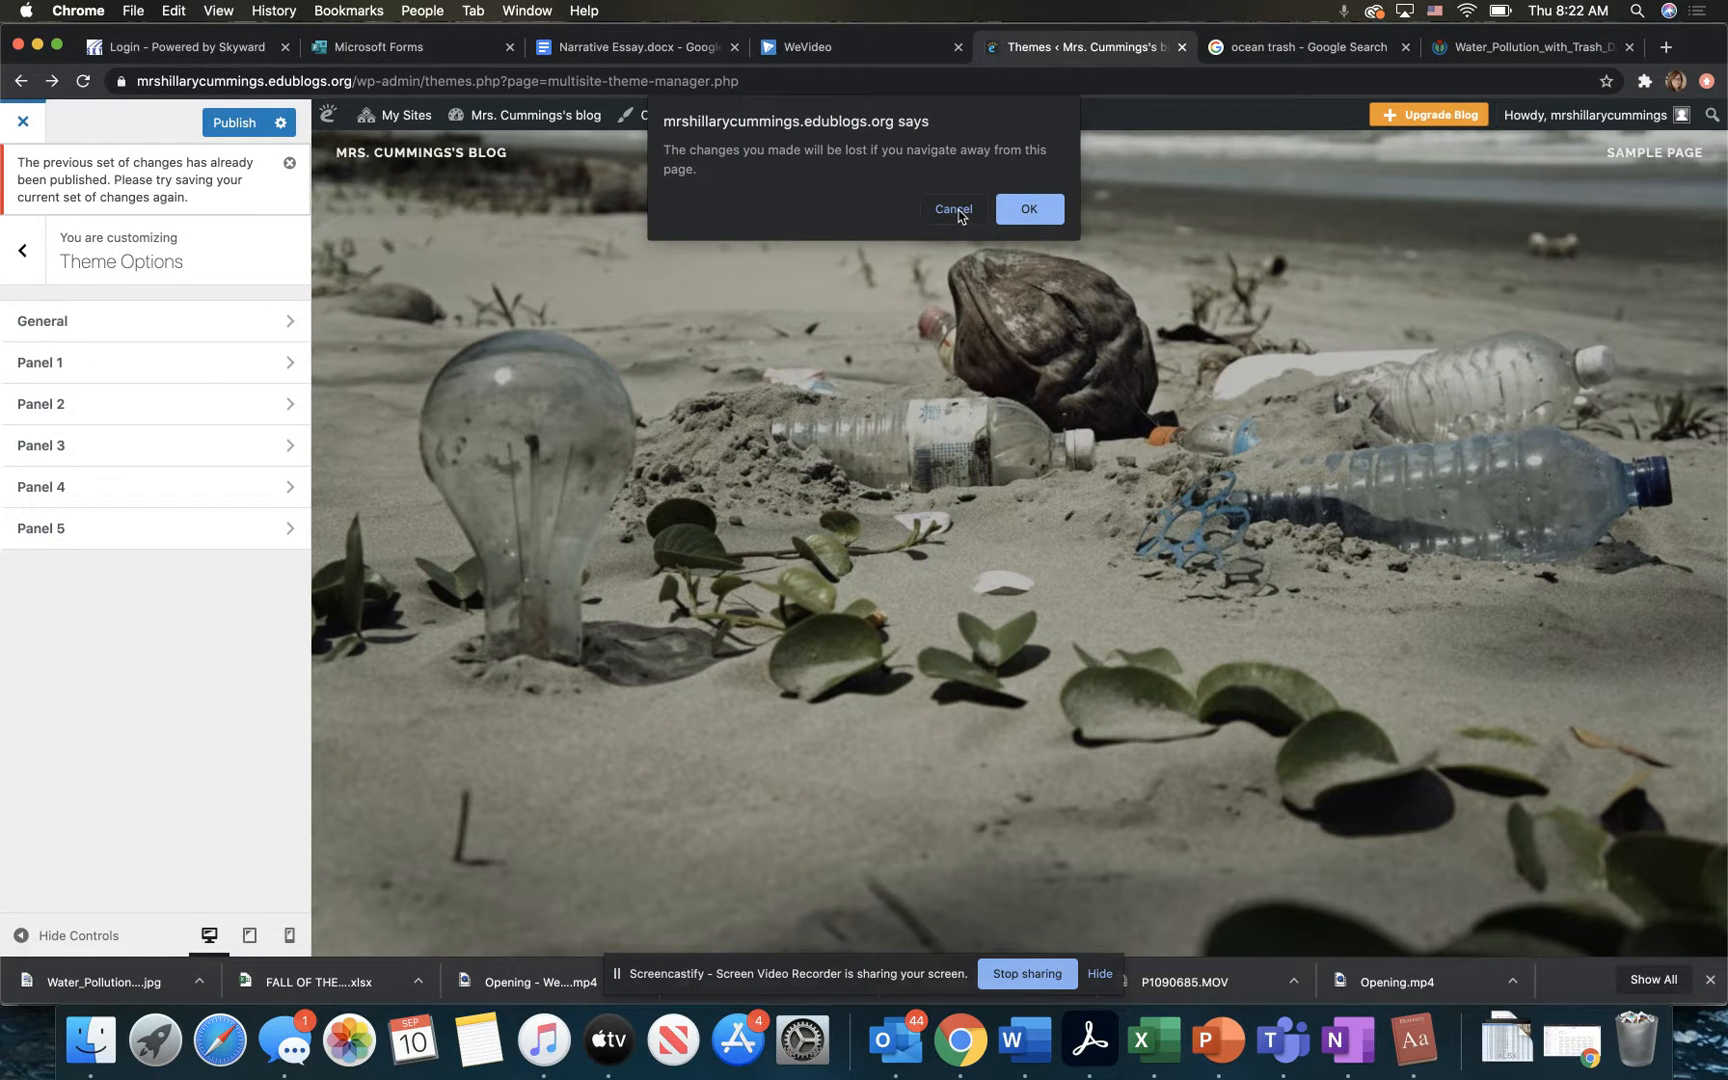
left_click(953, 210)
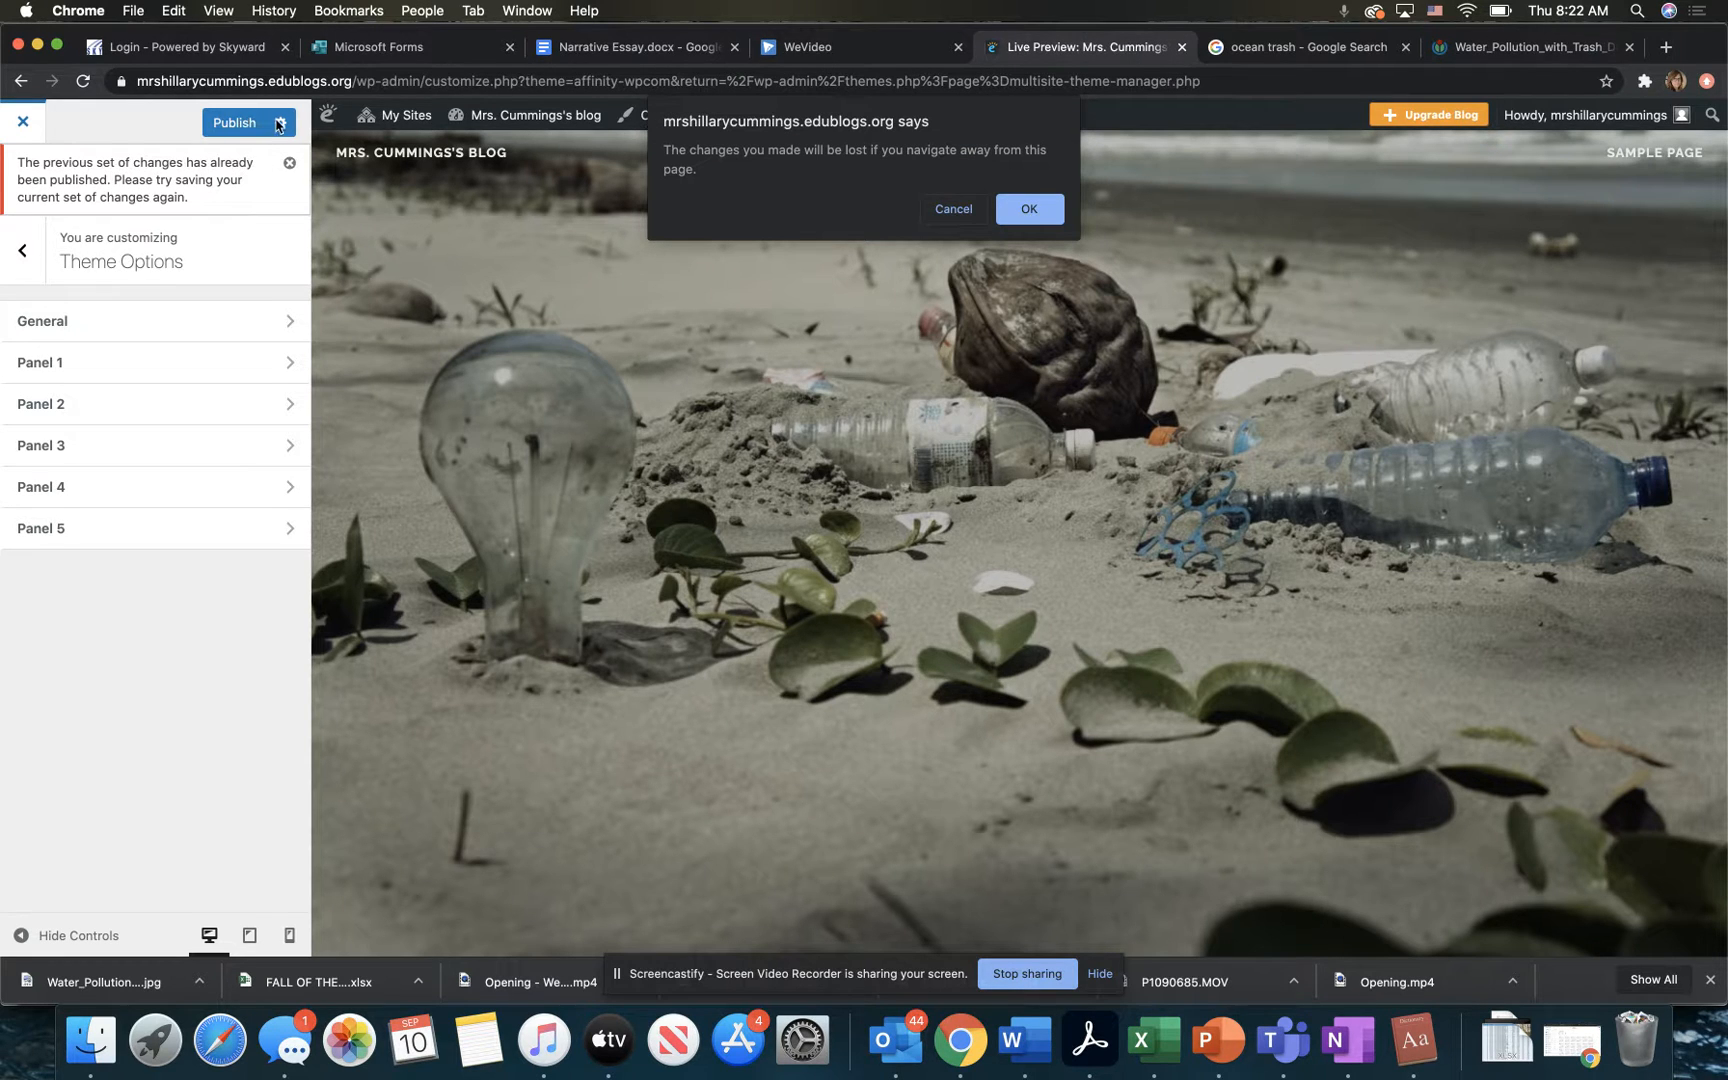
left_click(963, 208)
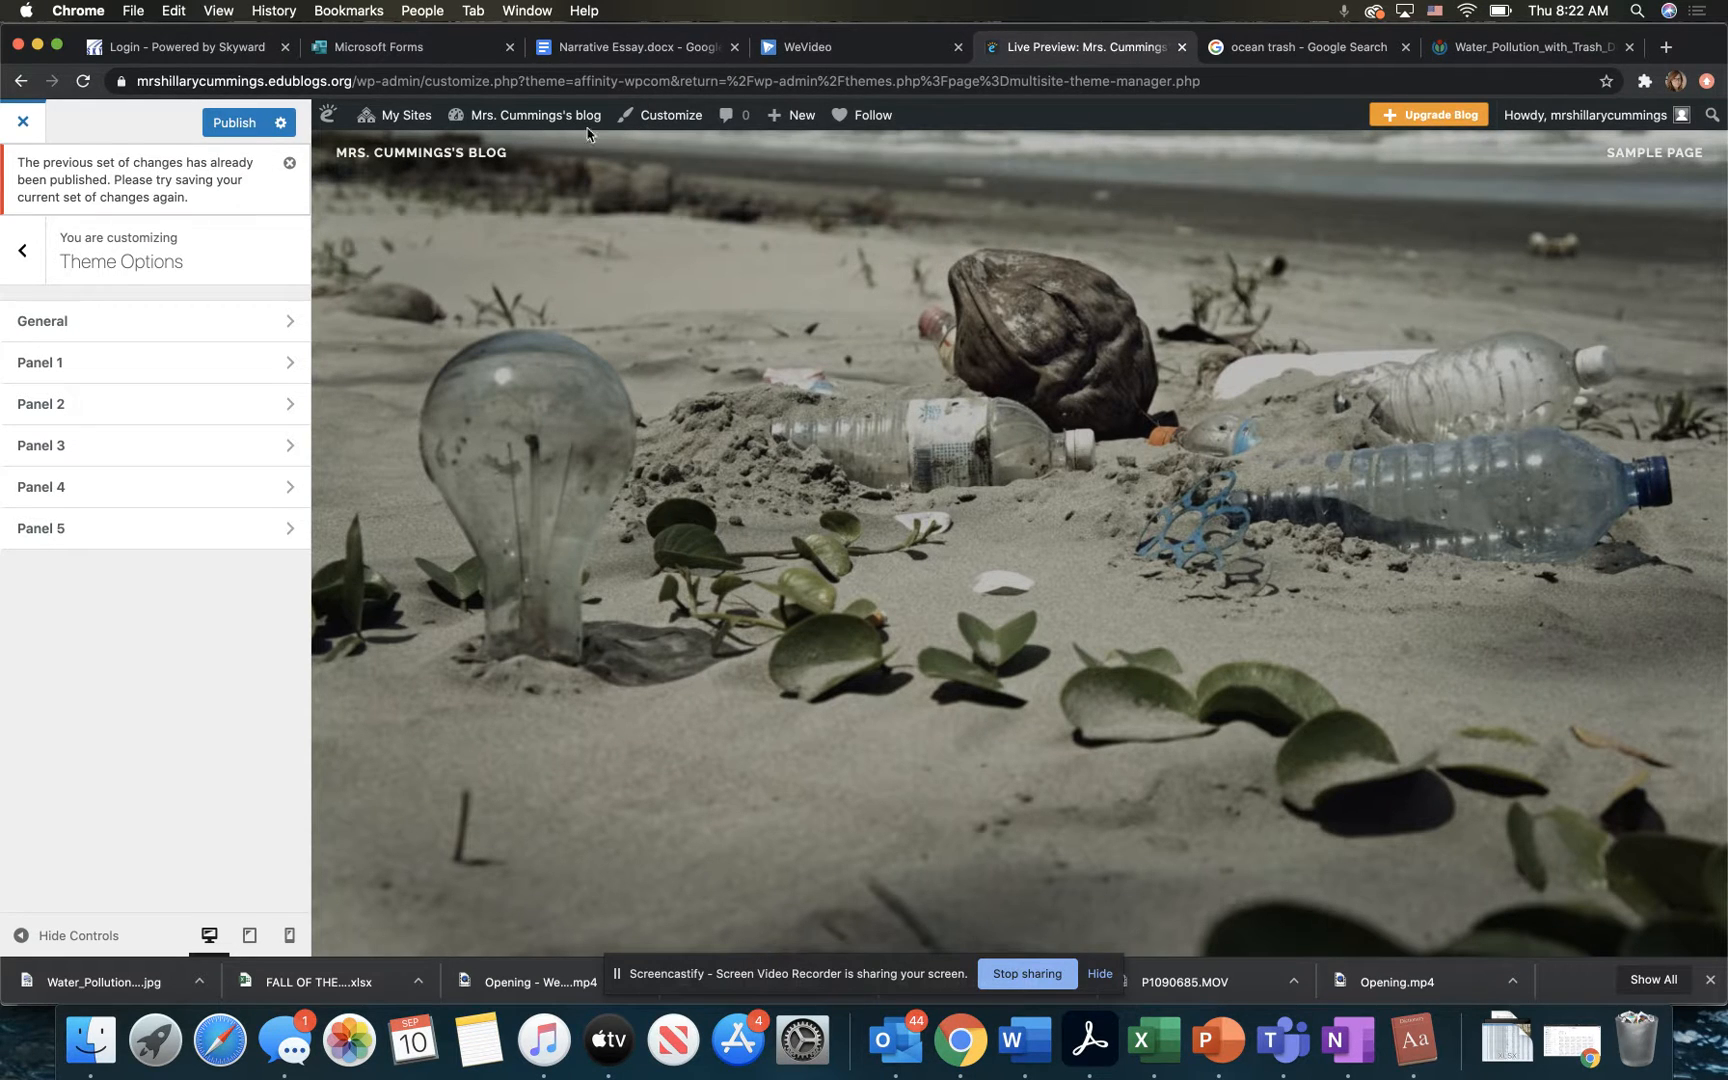
left_click(226, 135)
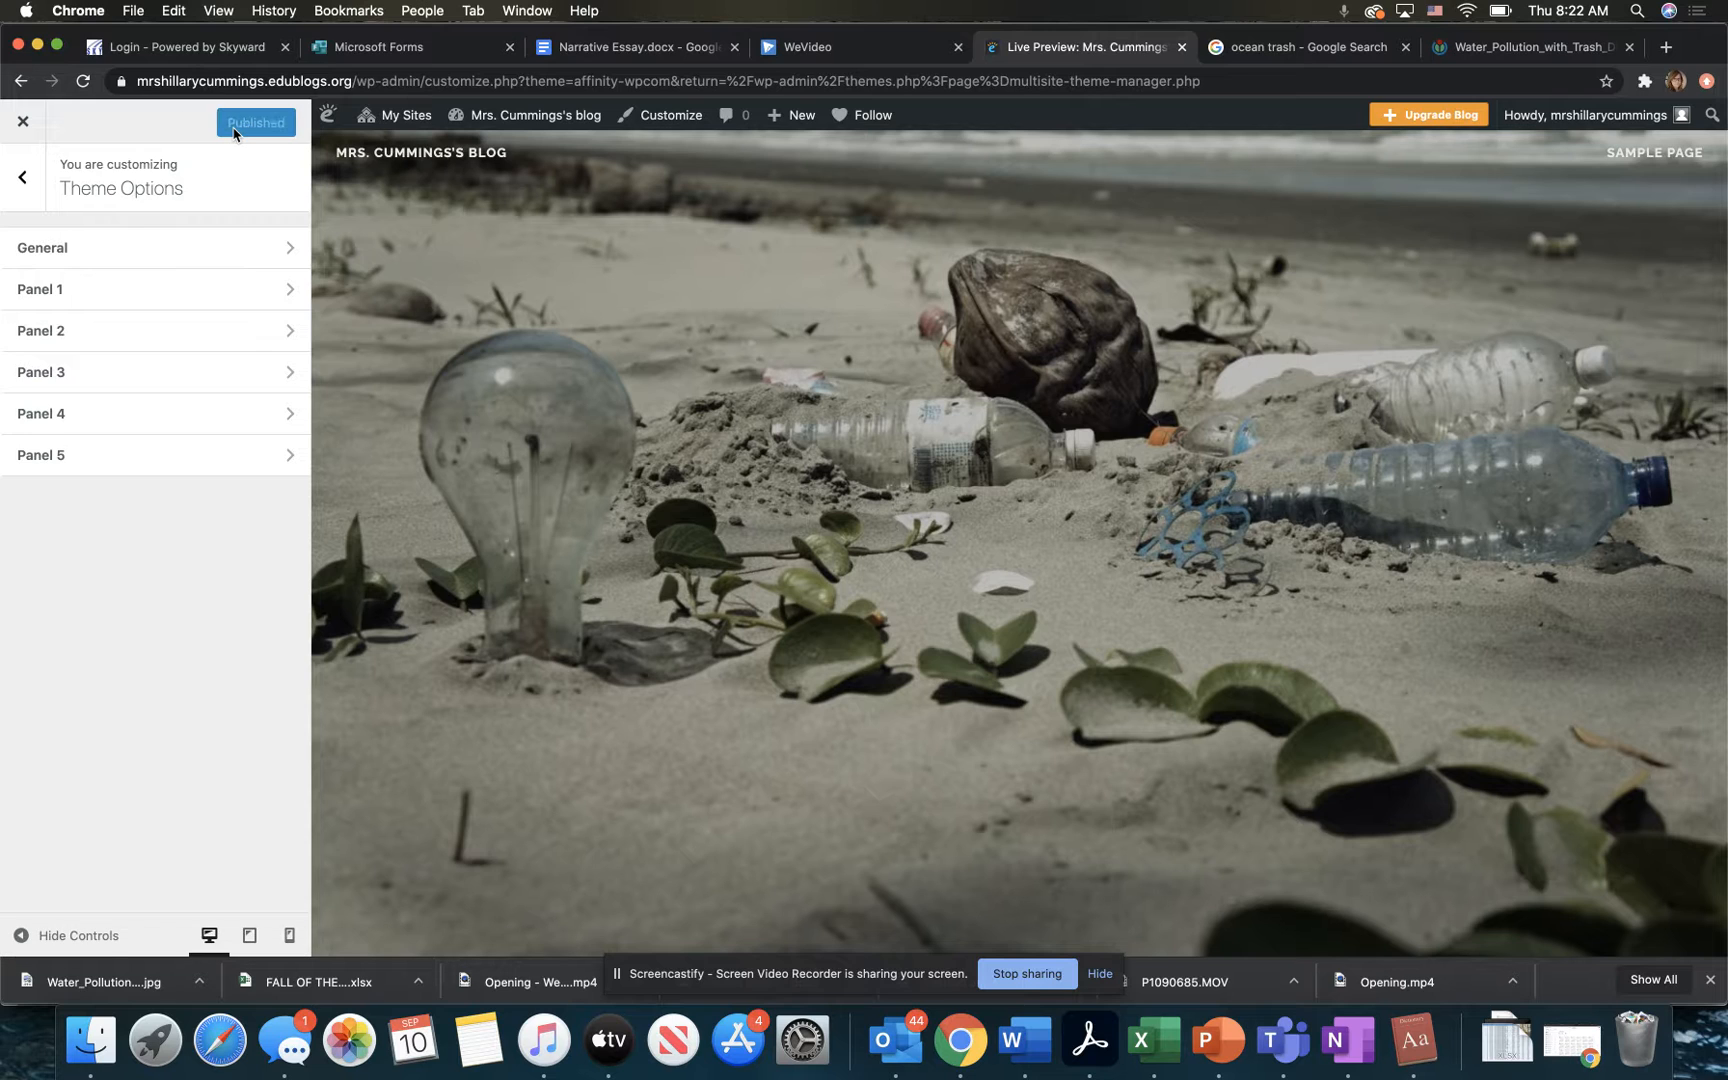
left_click(20, 124)
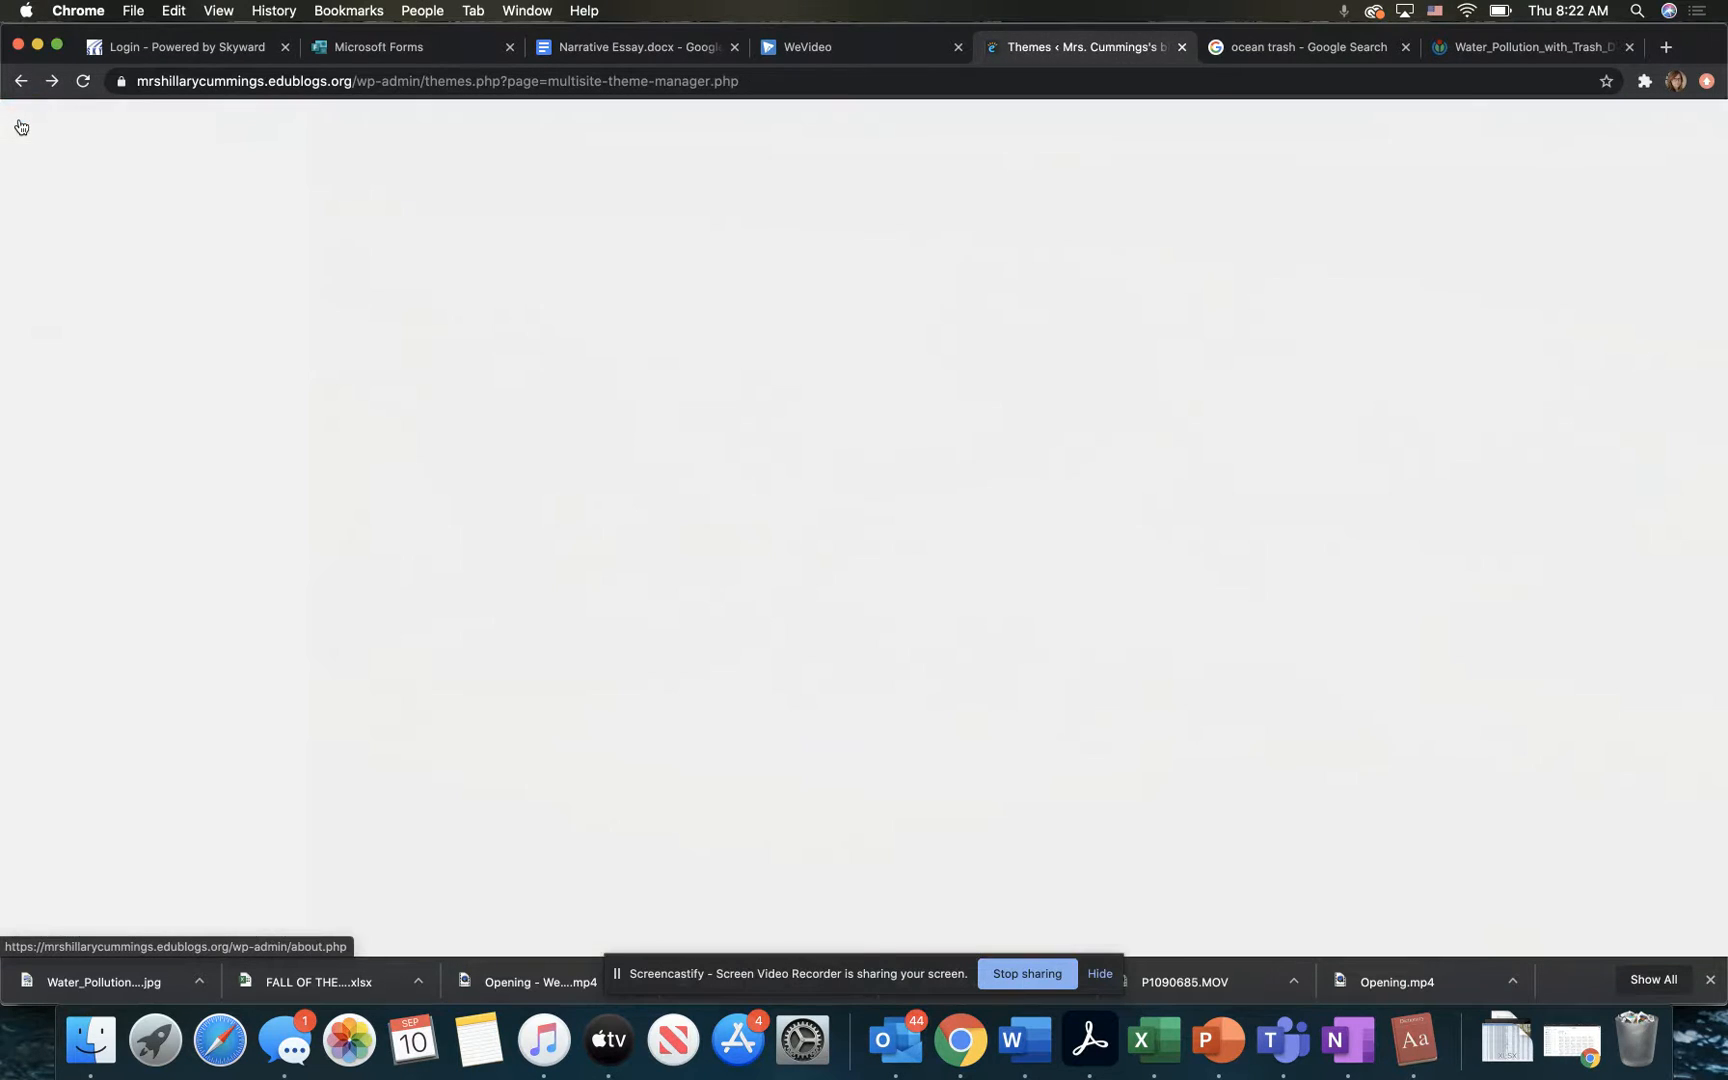
Step: Move the sample "Hello world!" post from the list of all posts to the trash
scroll(98, 176, "up", 5)
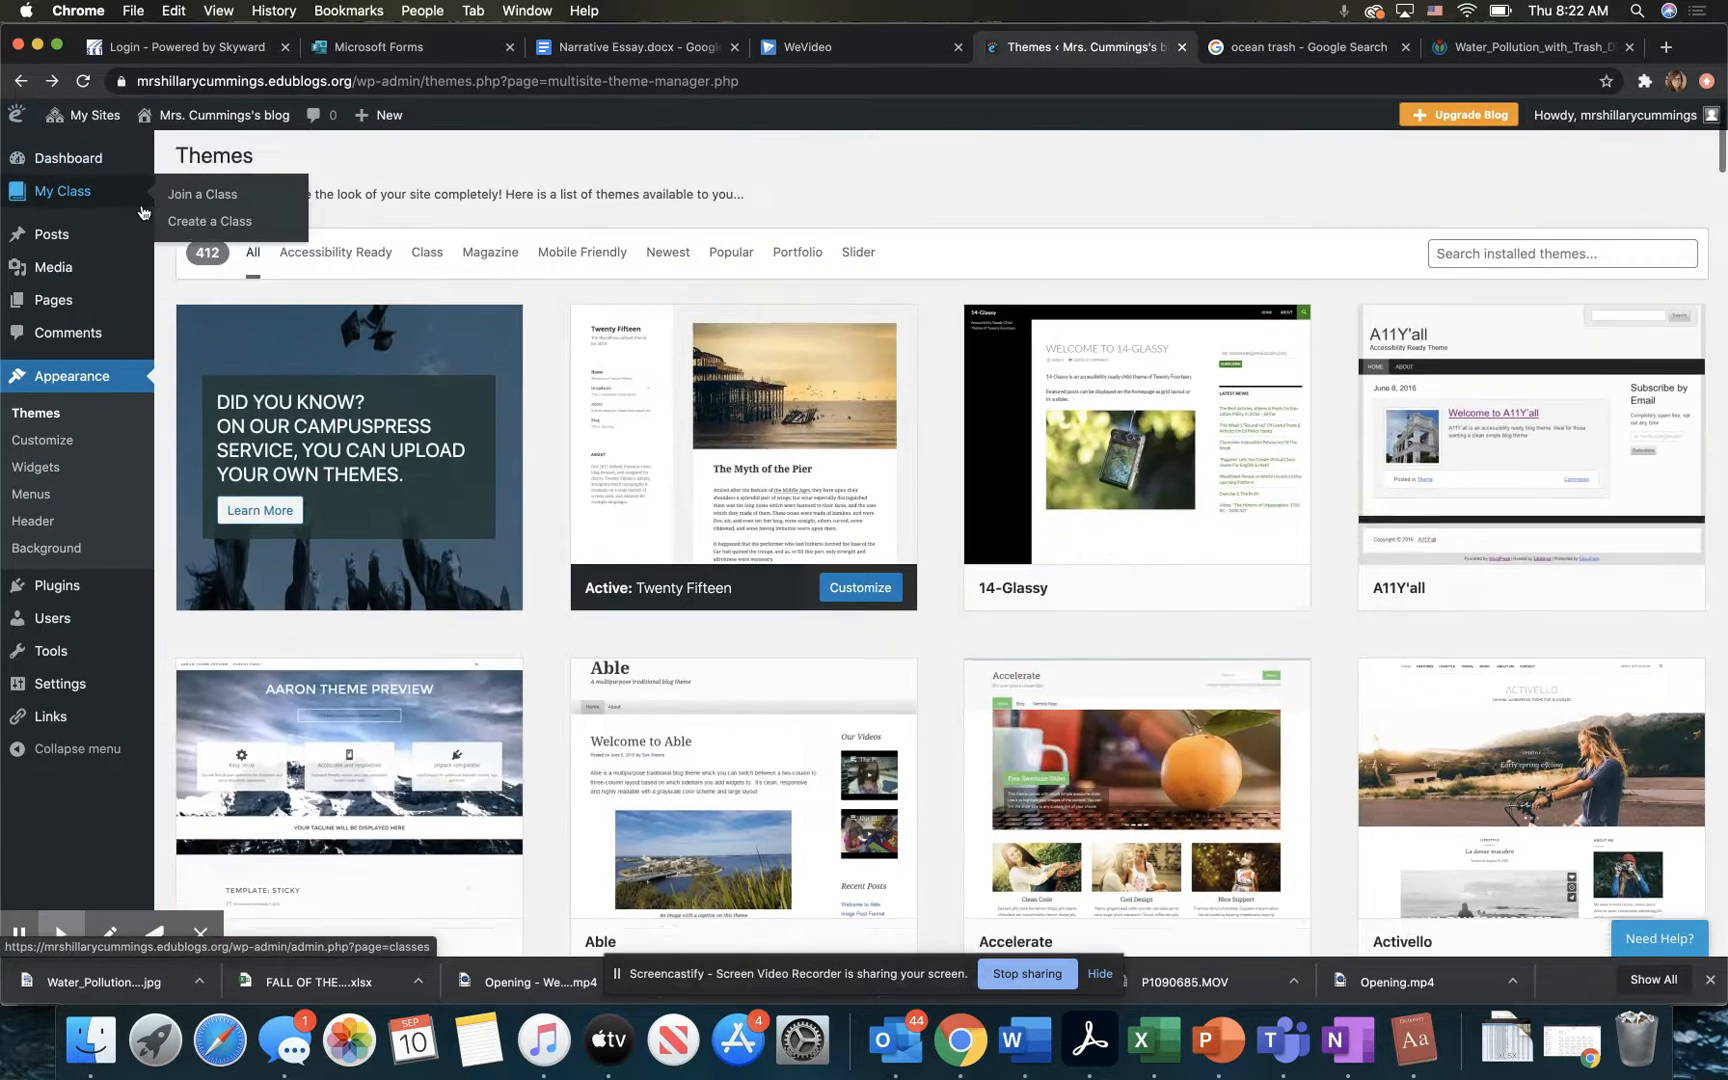
mouse_move(97, 160)
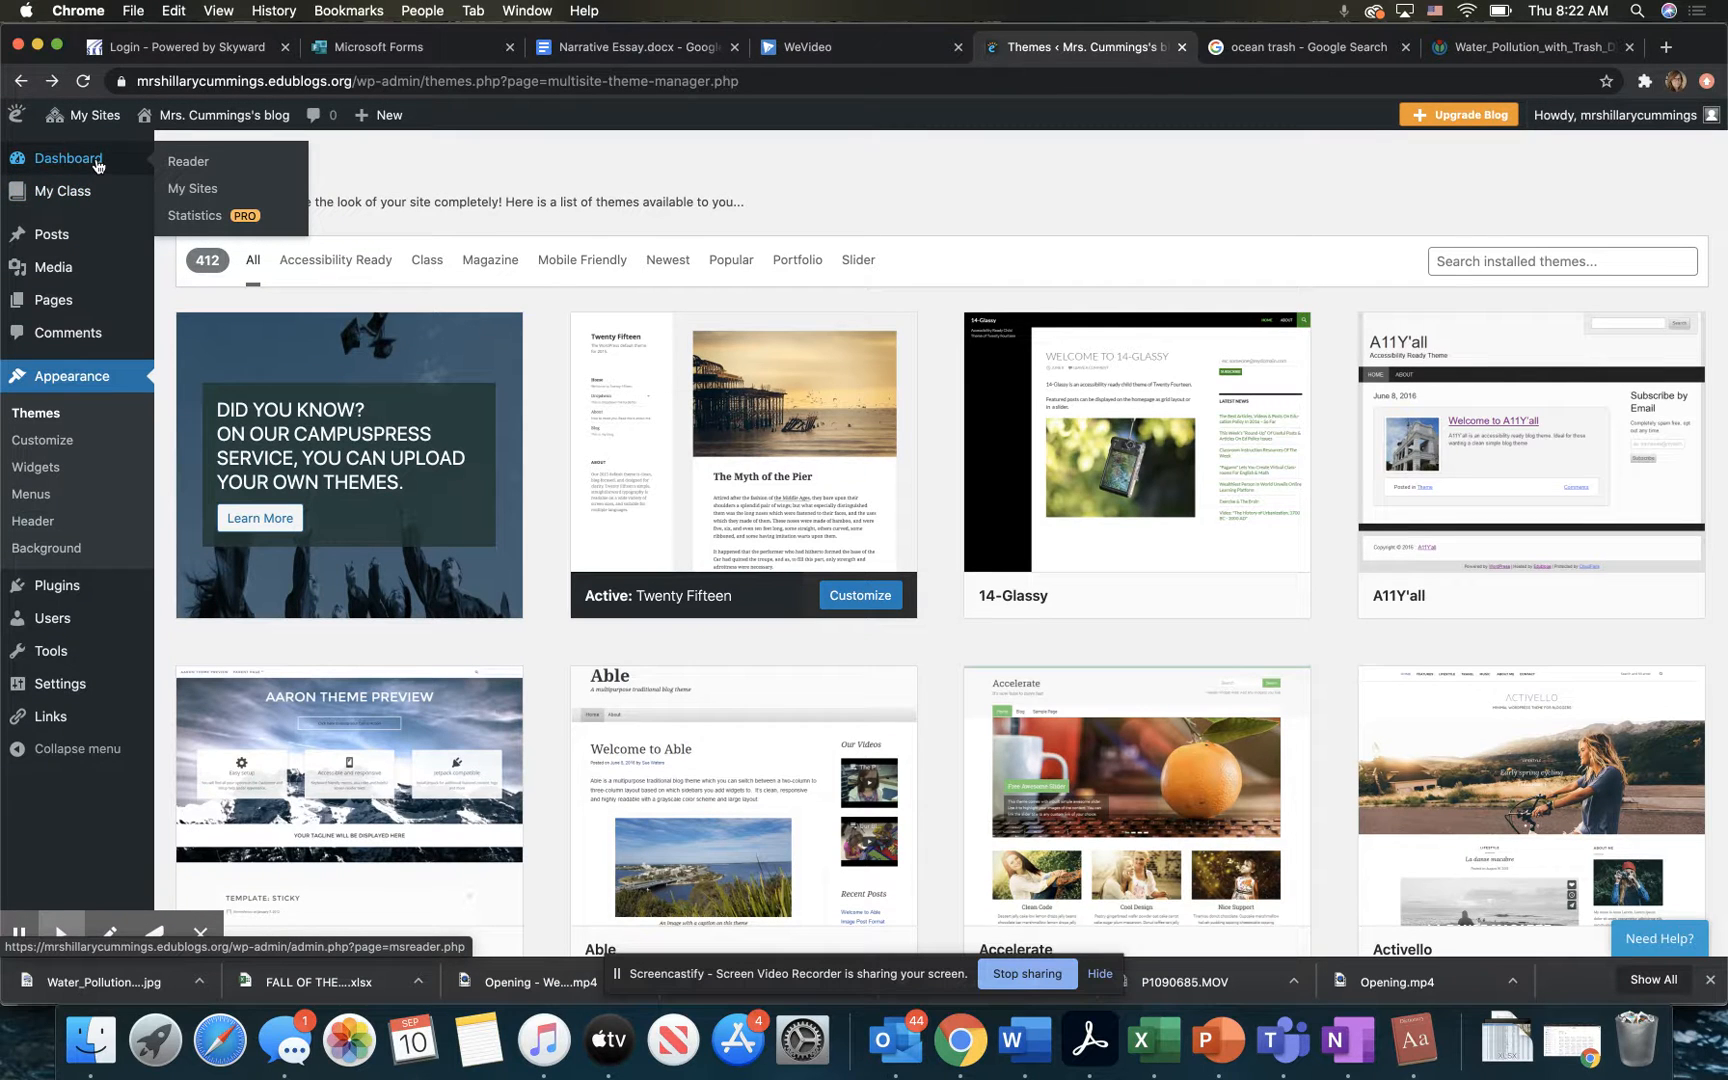
mouse_move(87, 240)
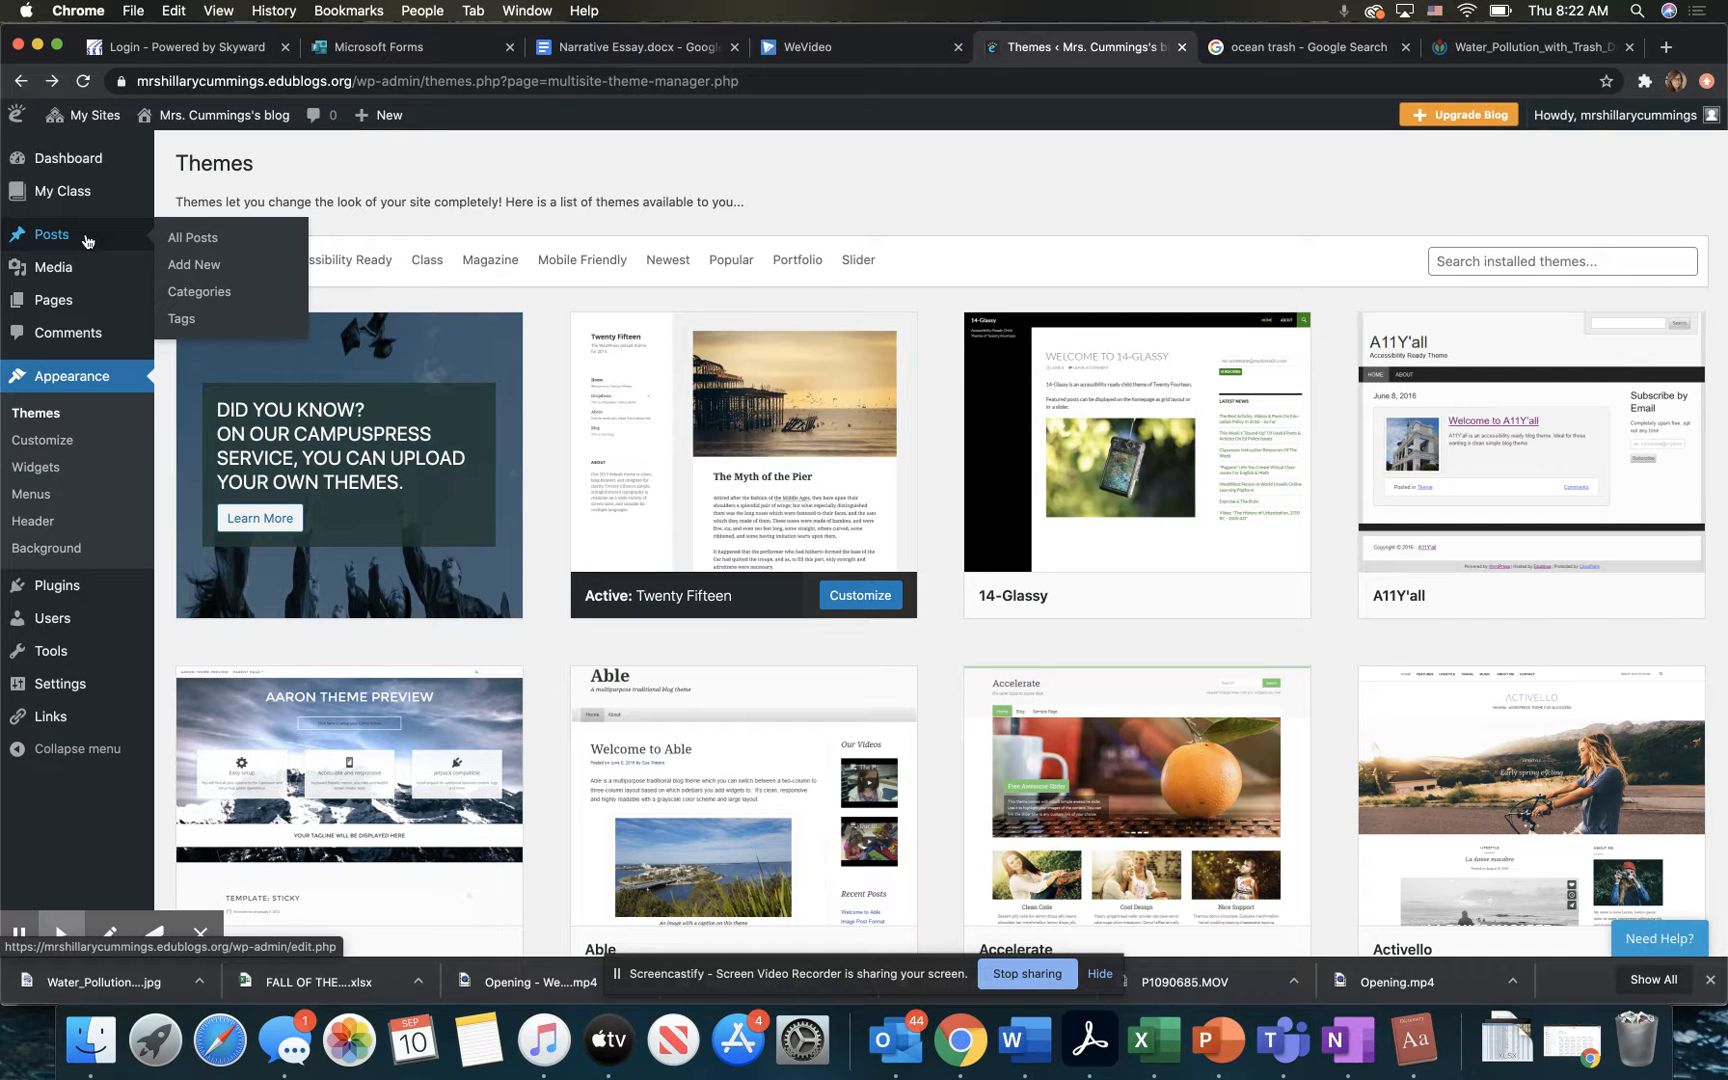
left_click(201, 240)
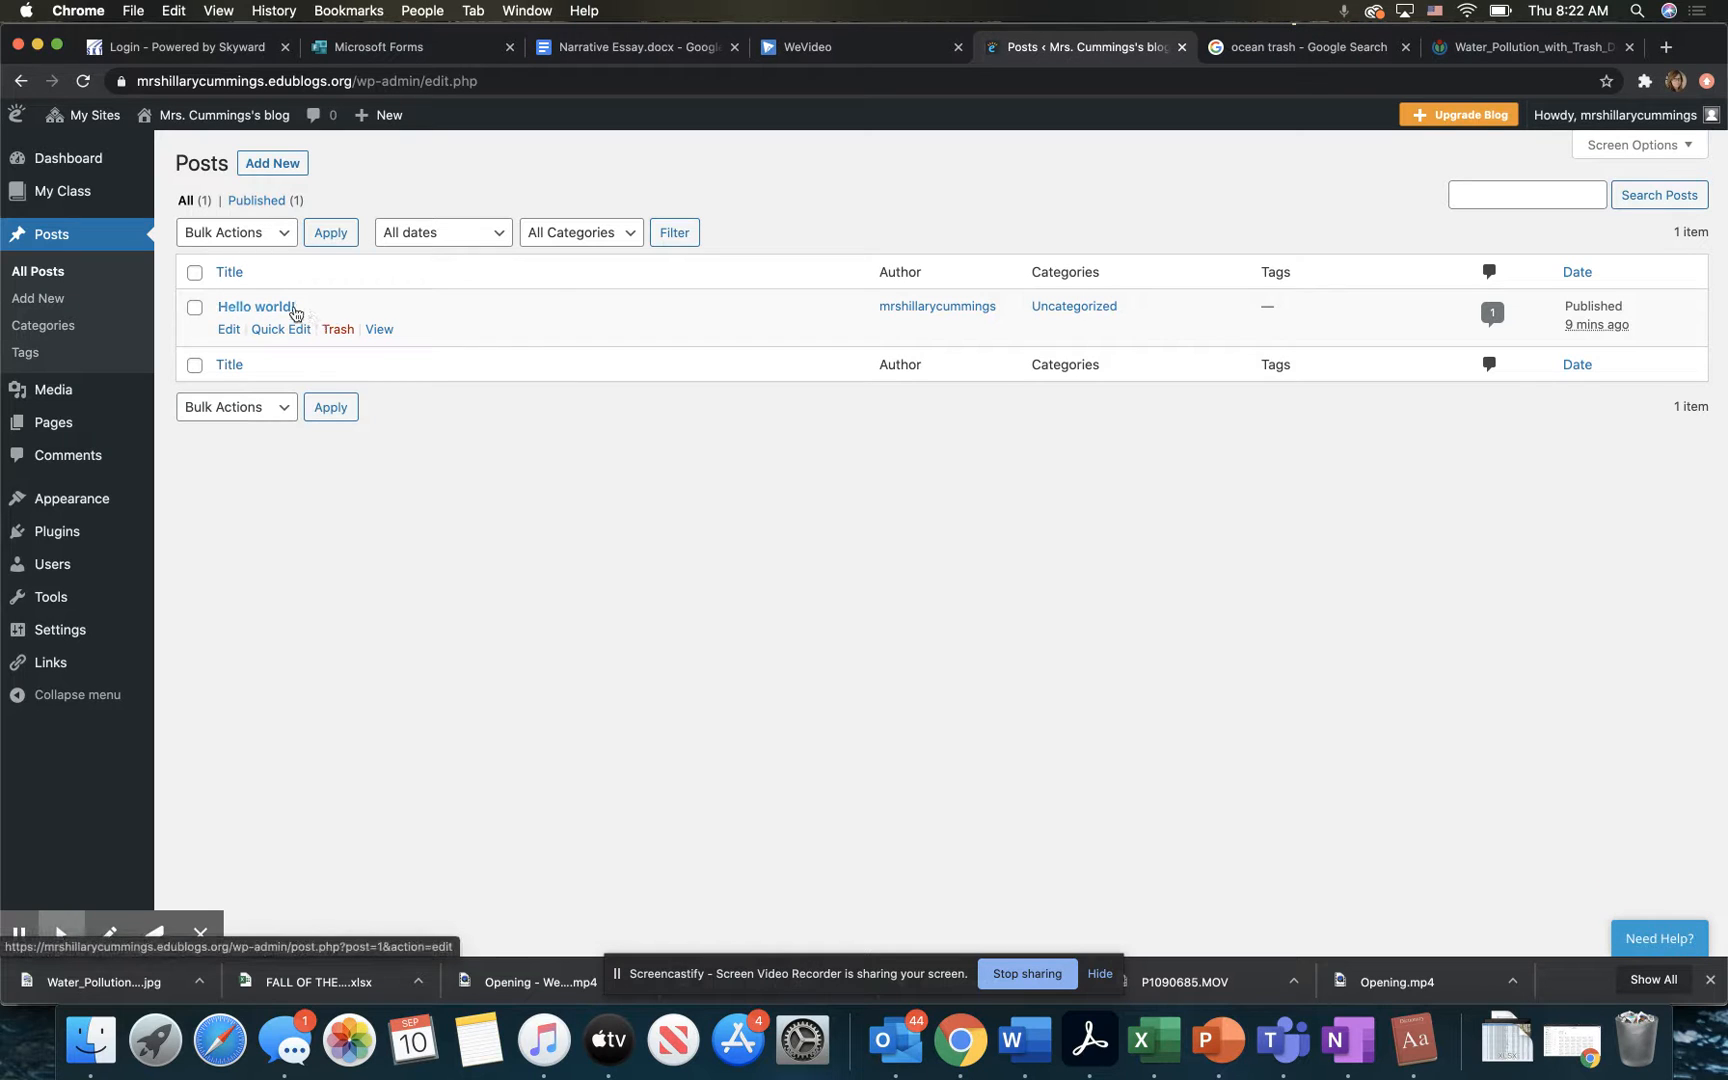
left_click(196, 309)
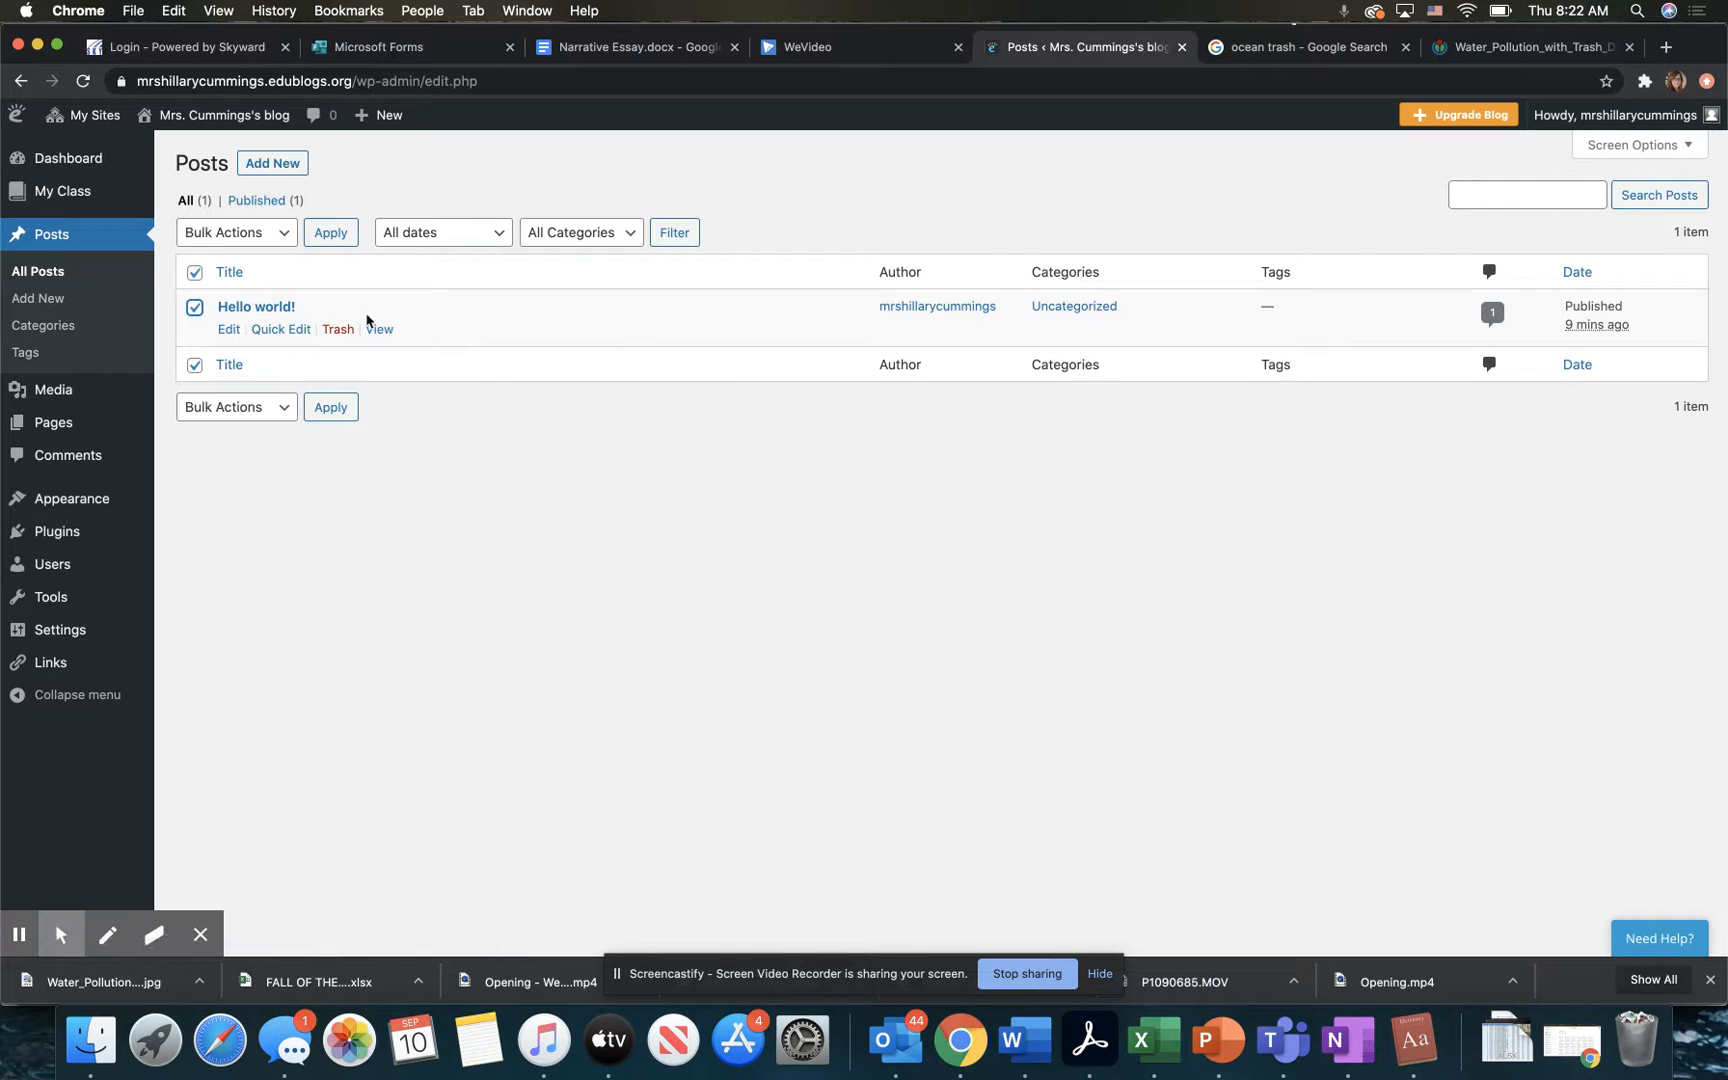
left_click(336, 330)
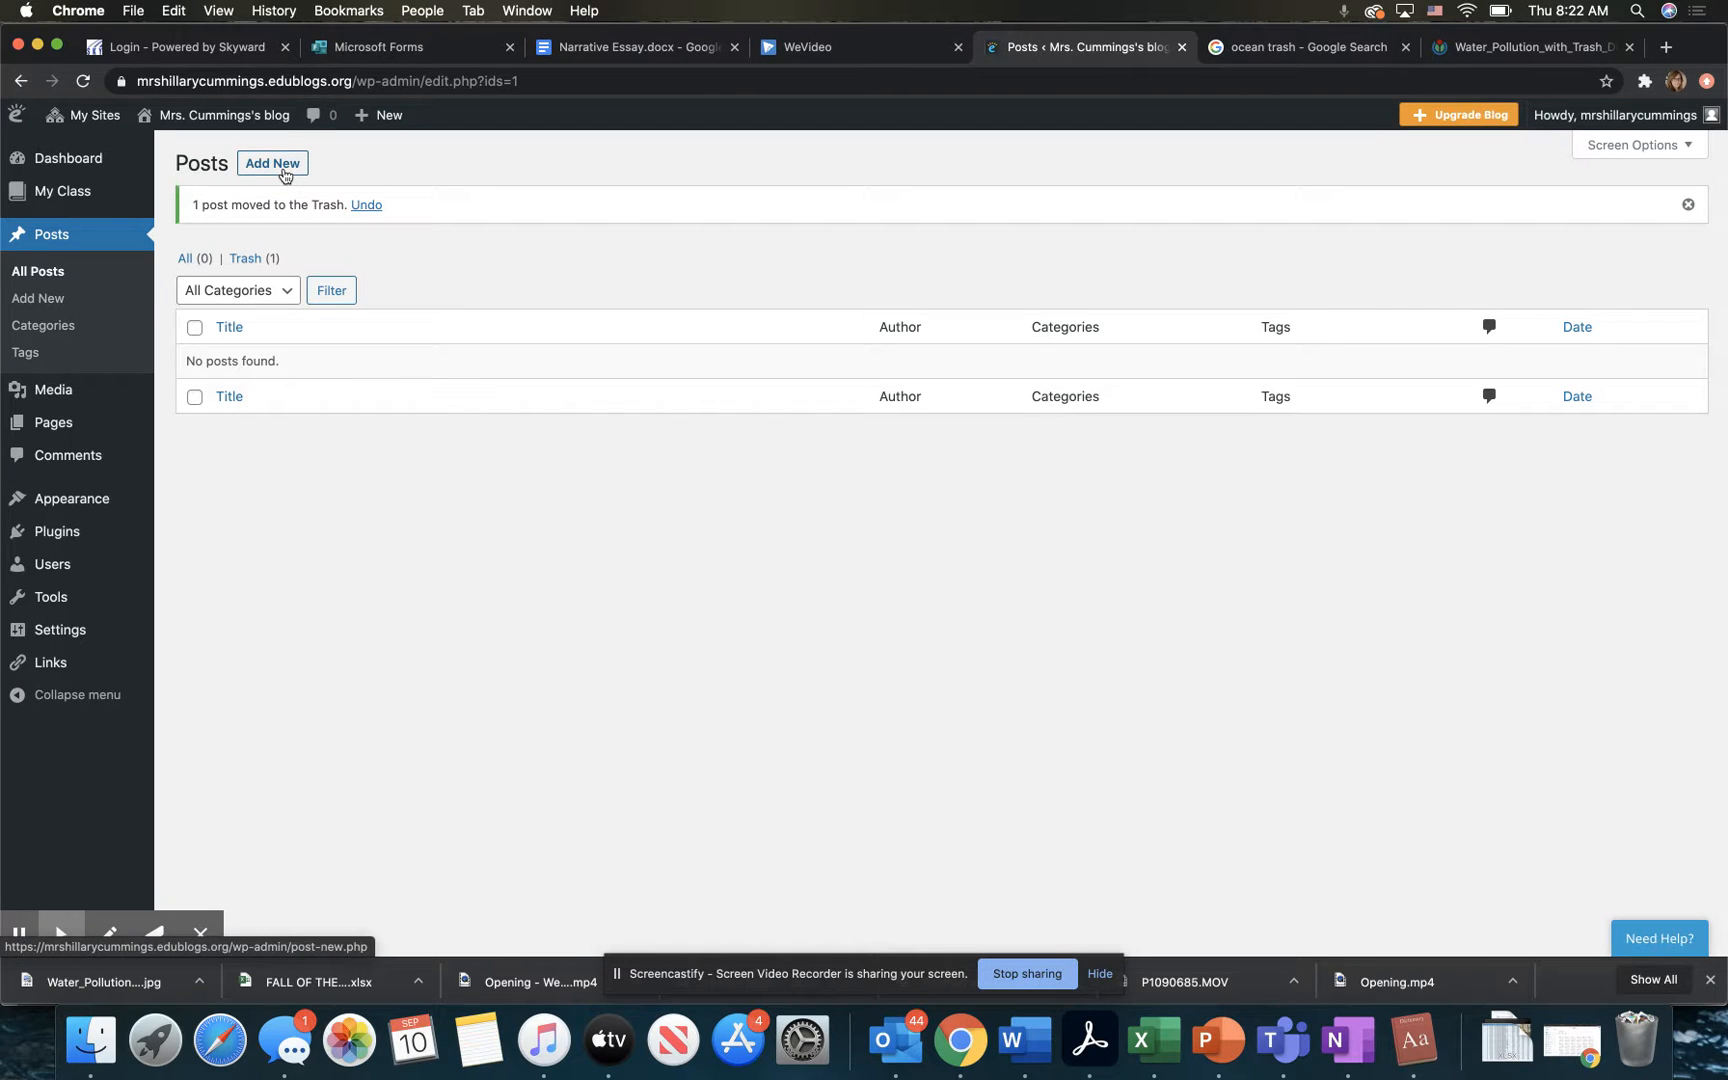
Step: Start a new post and page through the block editor's welcome guide until it closes
left_click(284, 165)
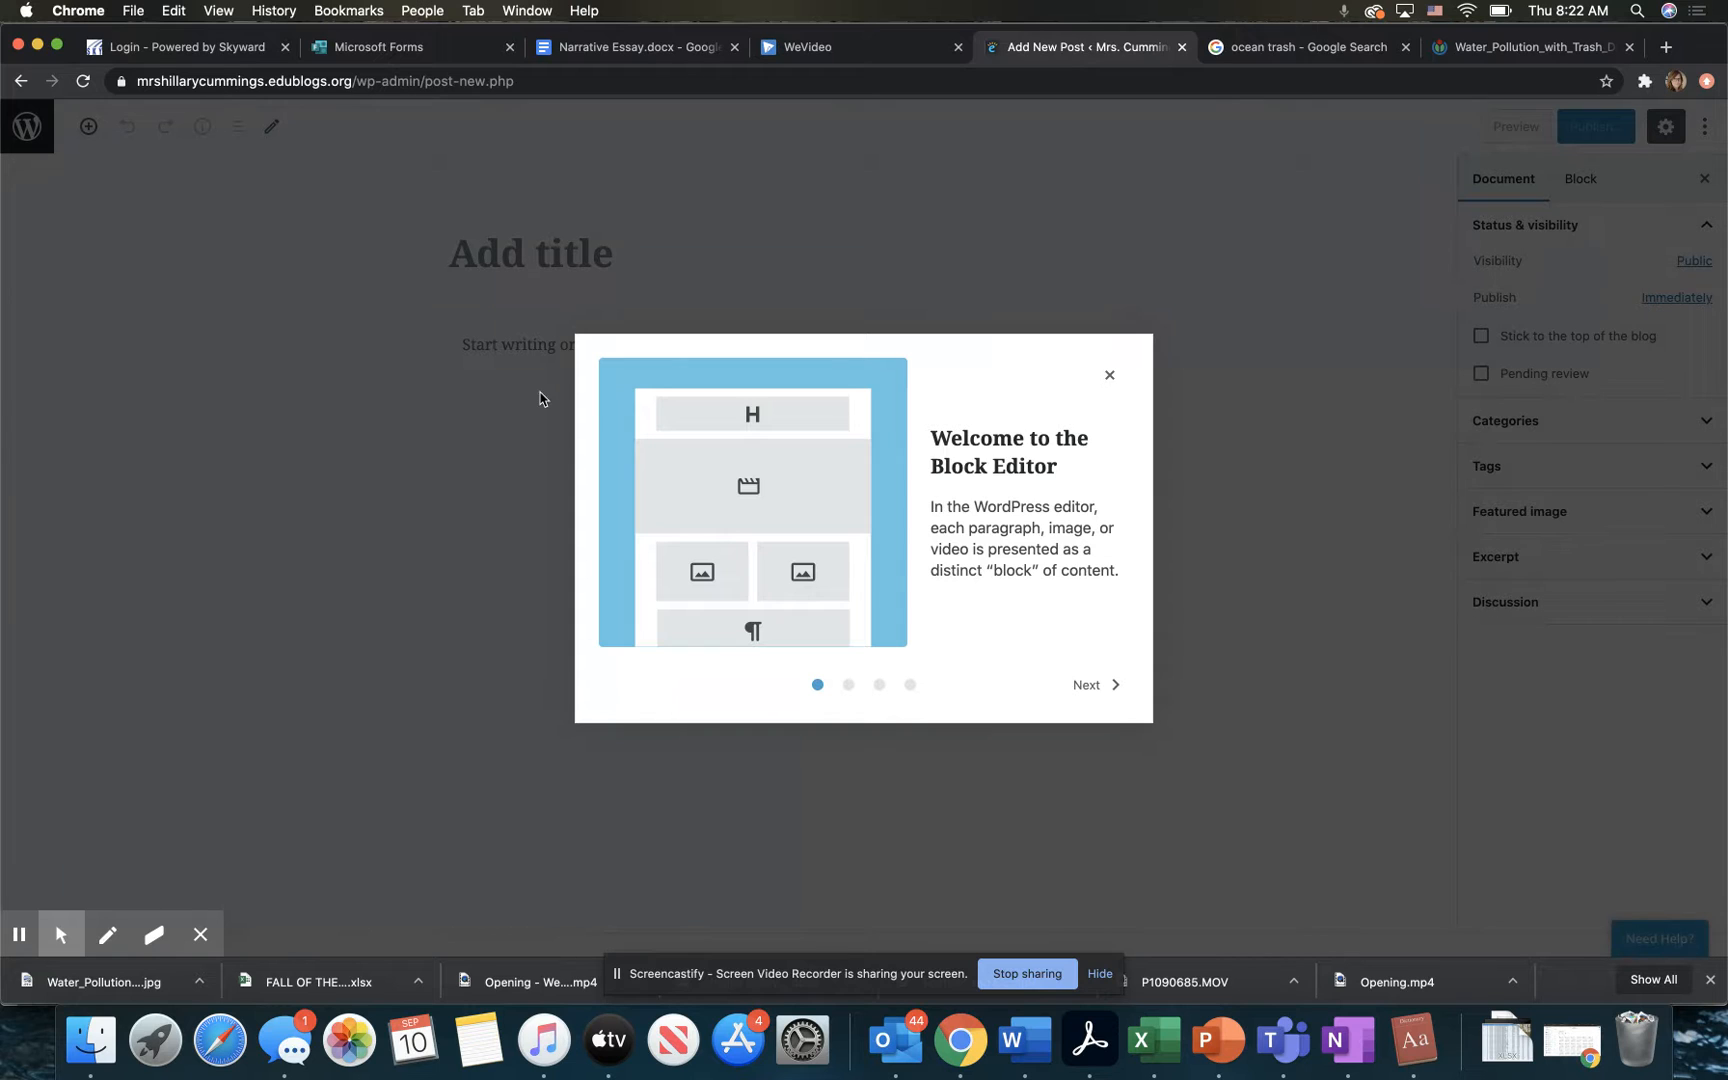
left_click(1092, 685)
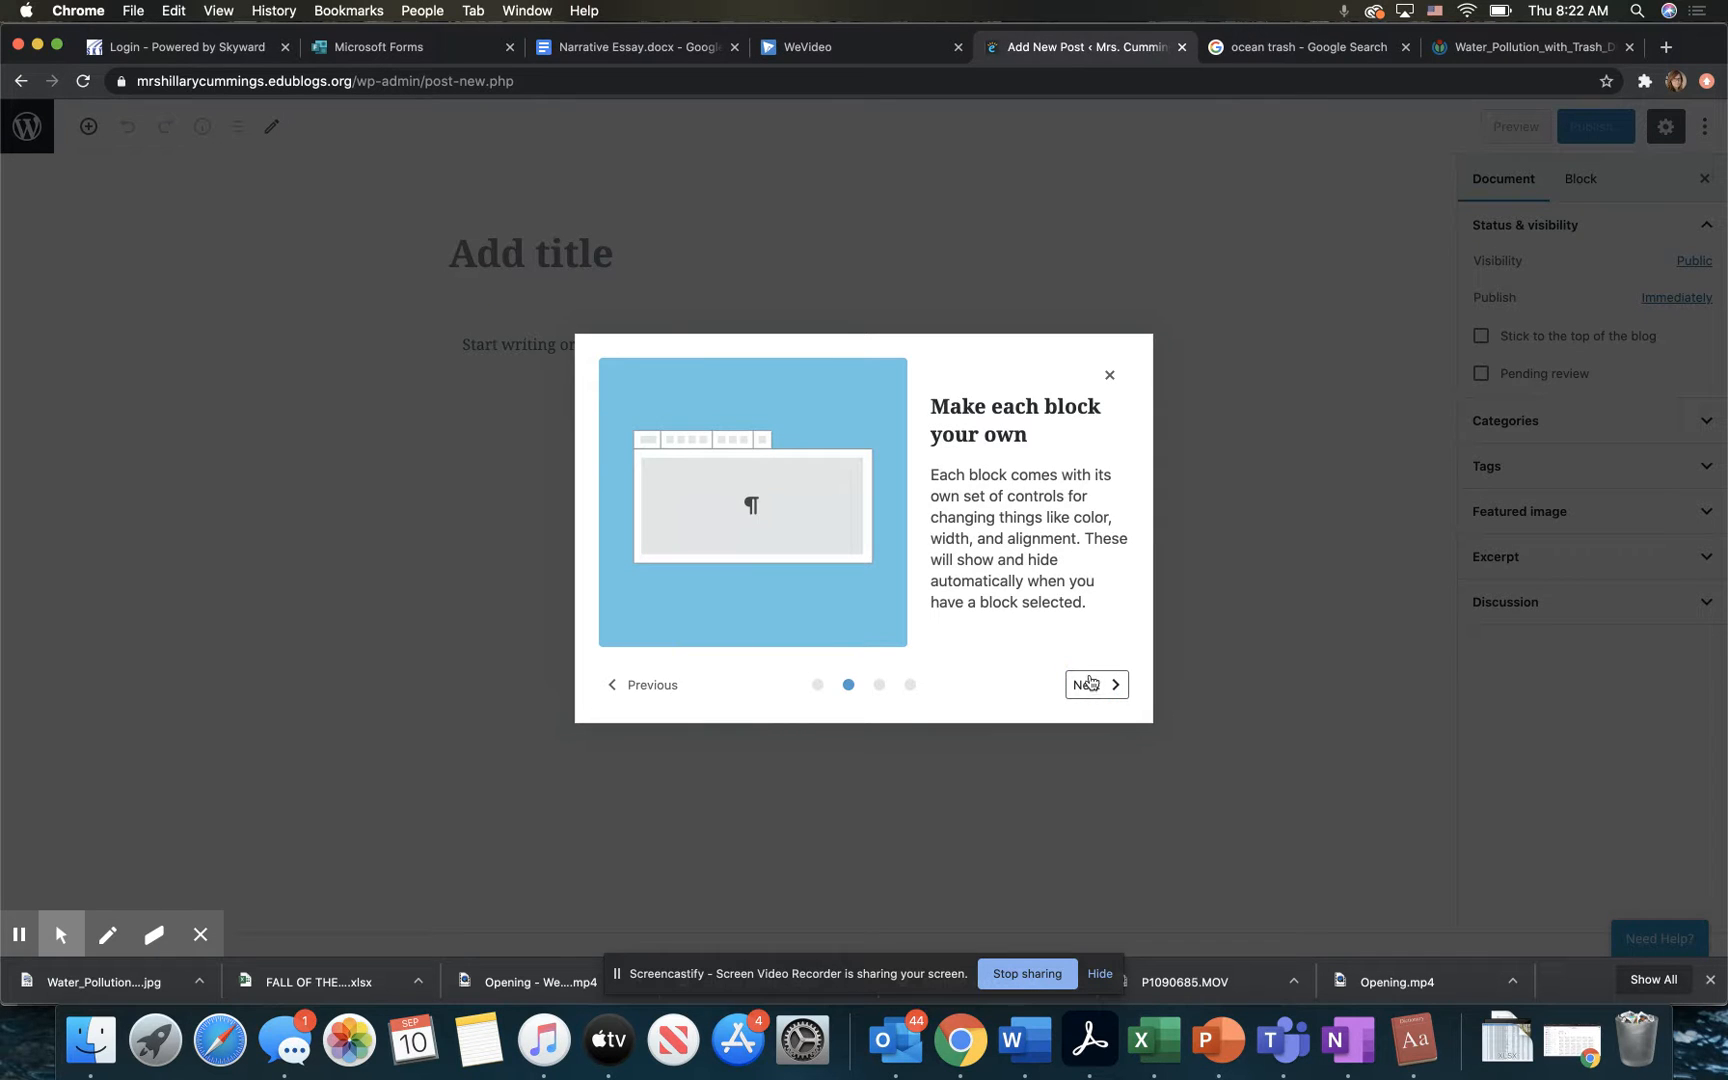
left_click(1090, 685)
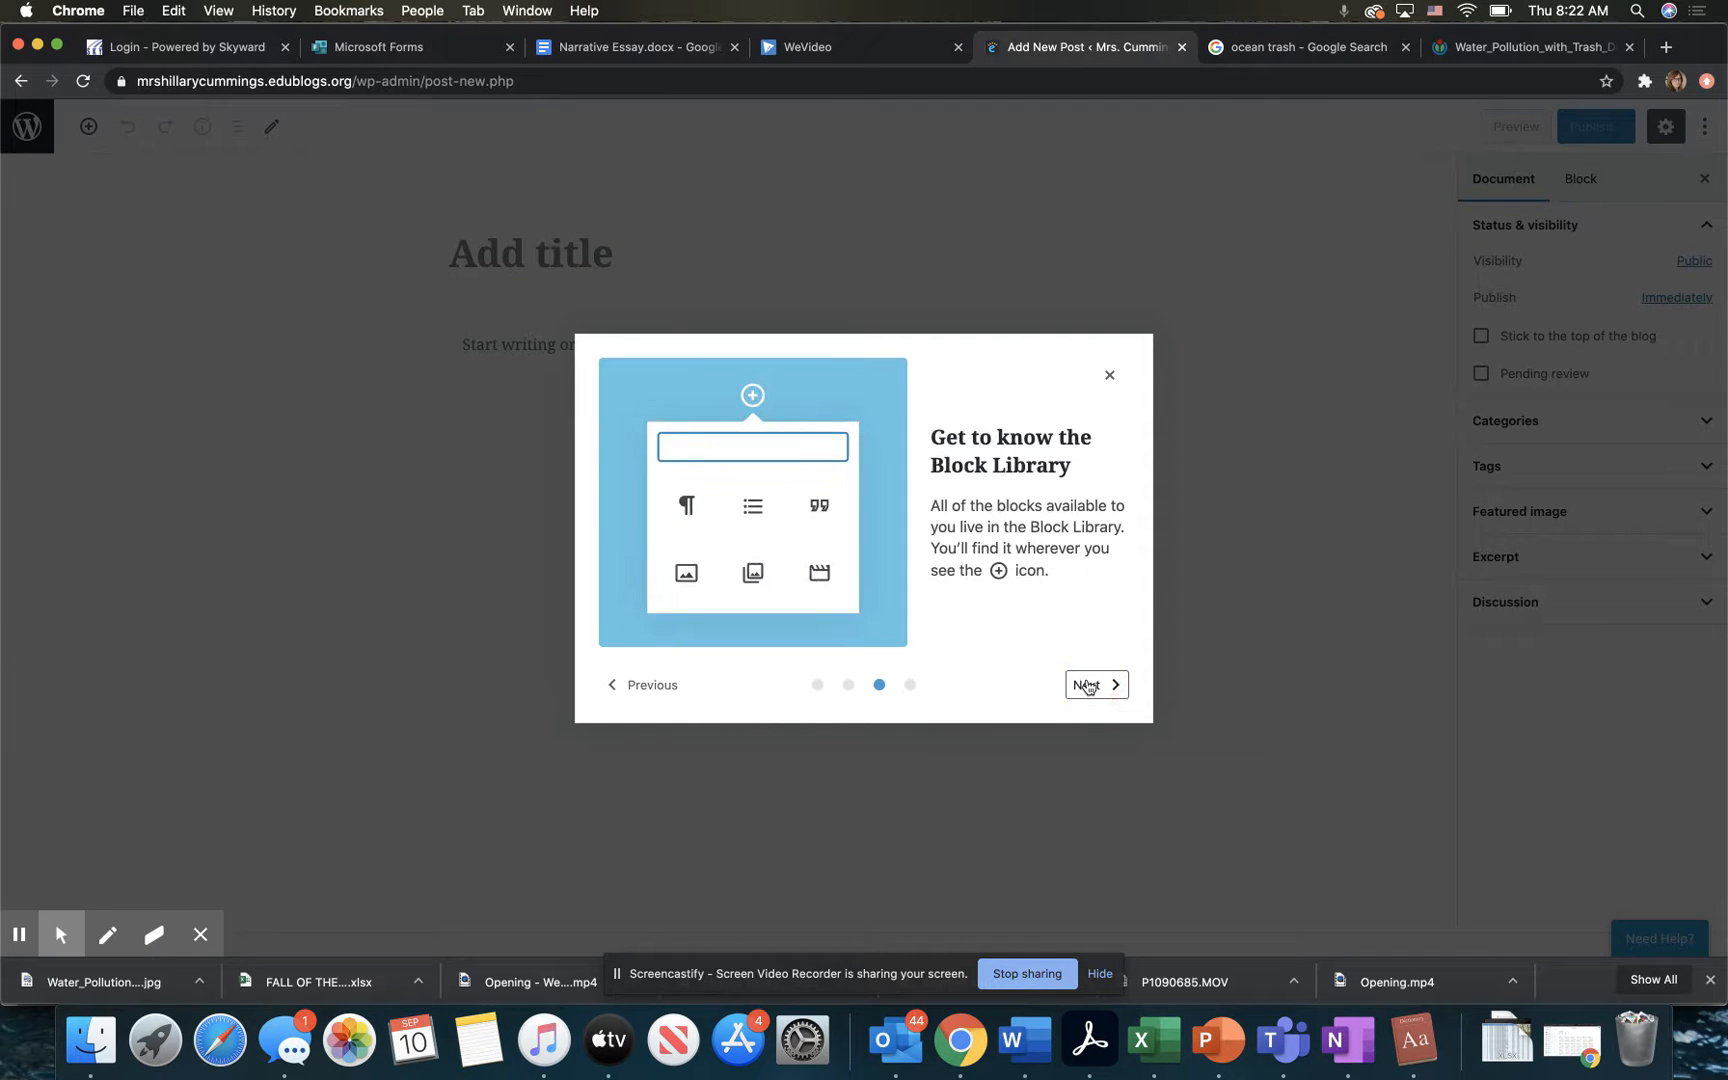
left_click(1088, 685)
left_click(1088, 685)
Step: Title the post "Introduction Time:" followed by the teacher's courtesy title and full name and two exclamation marks
left_click(504, 251)
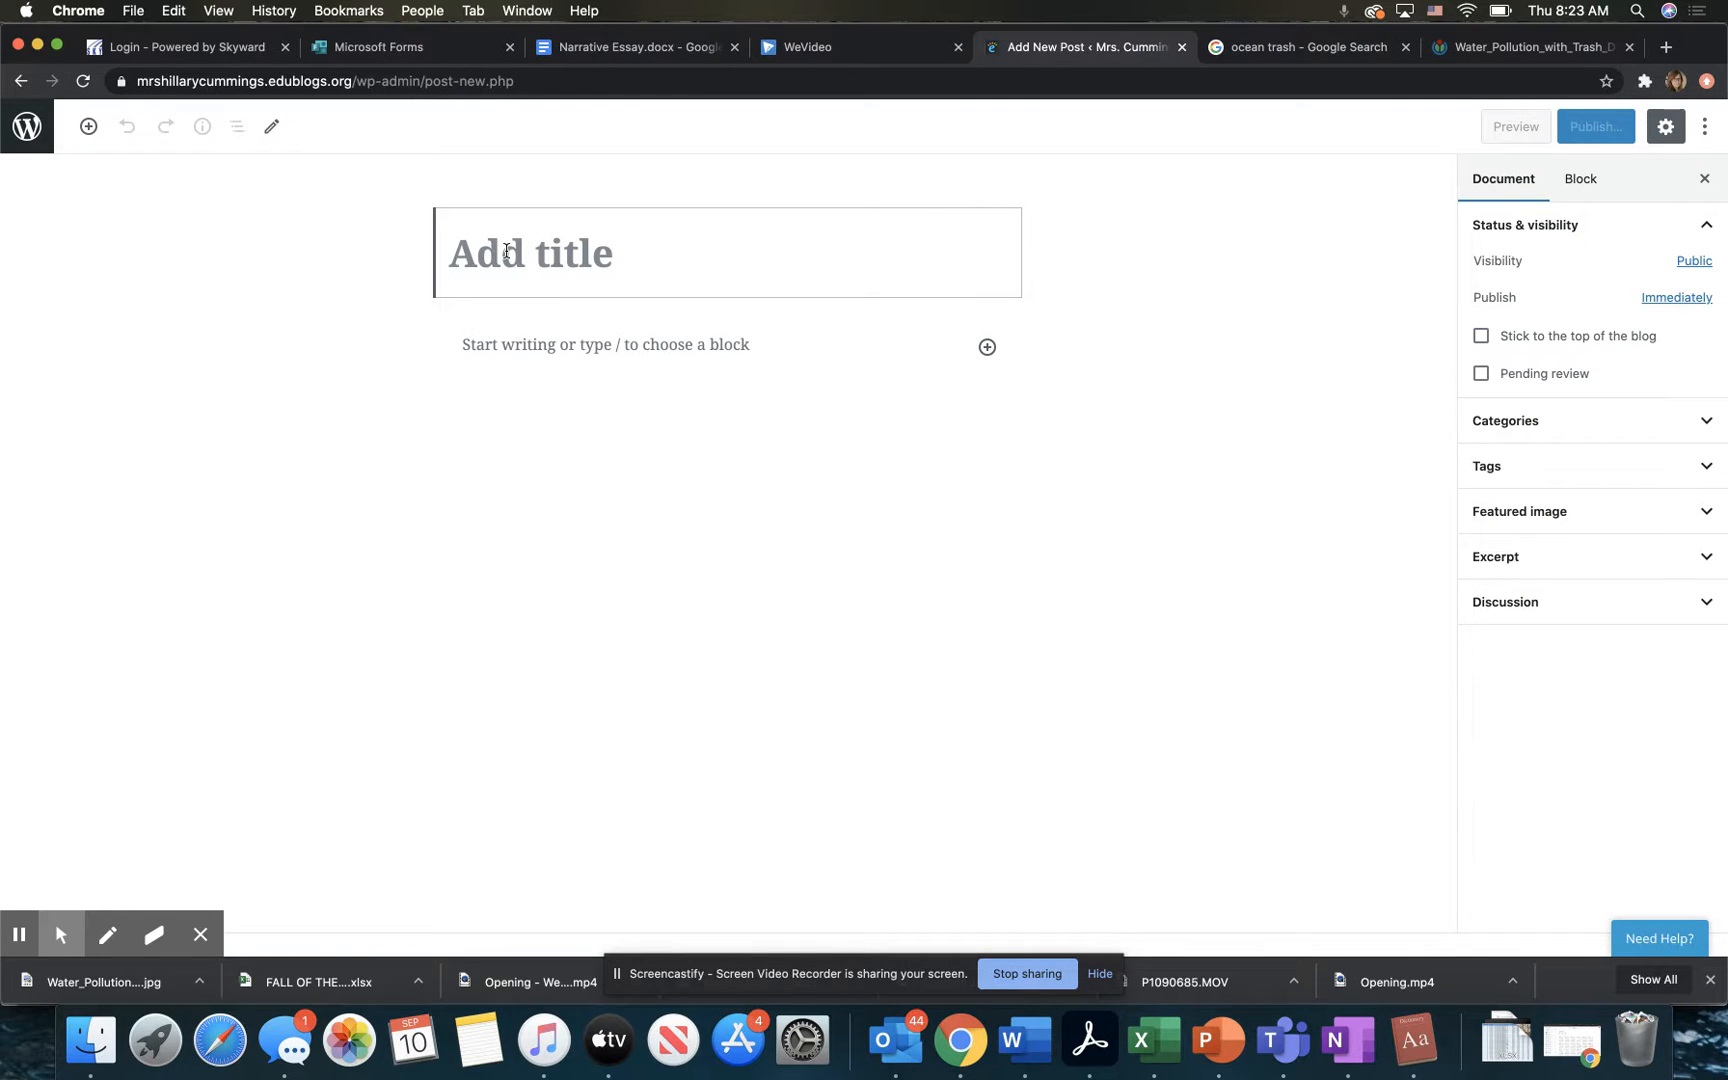
type("Introd")
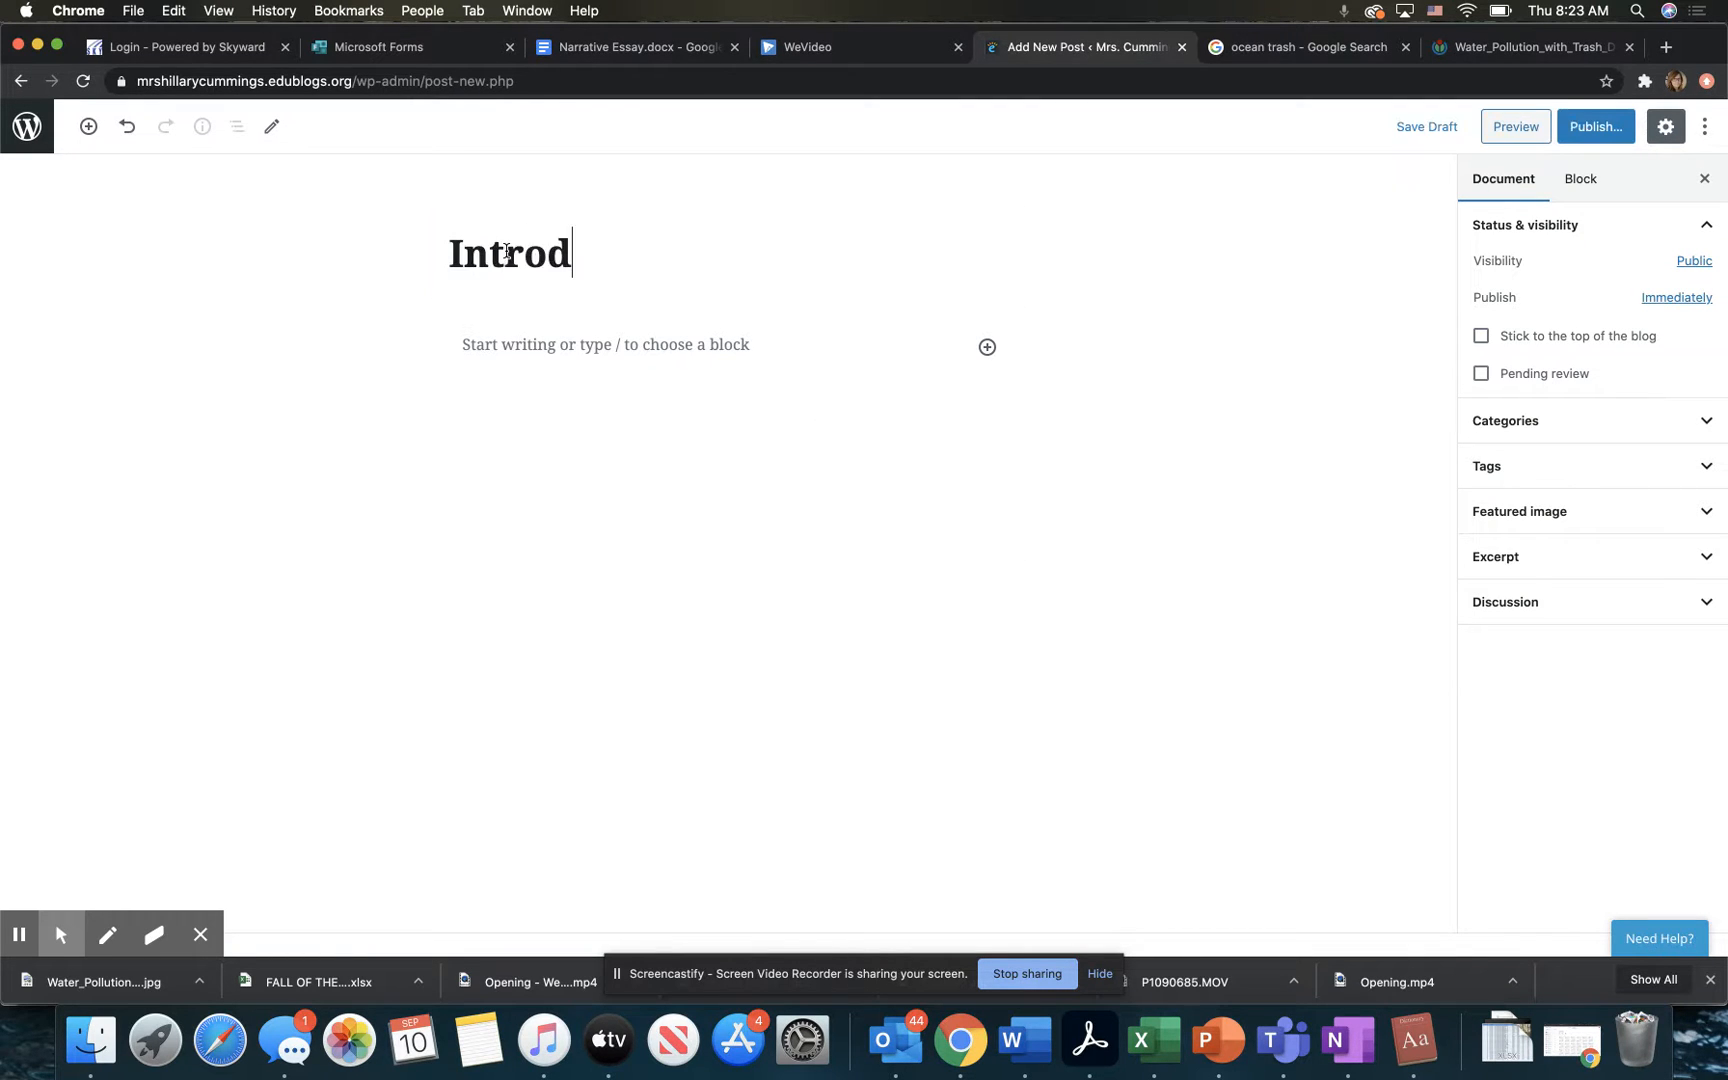
type("uction Time: ")
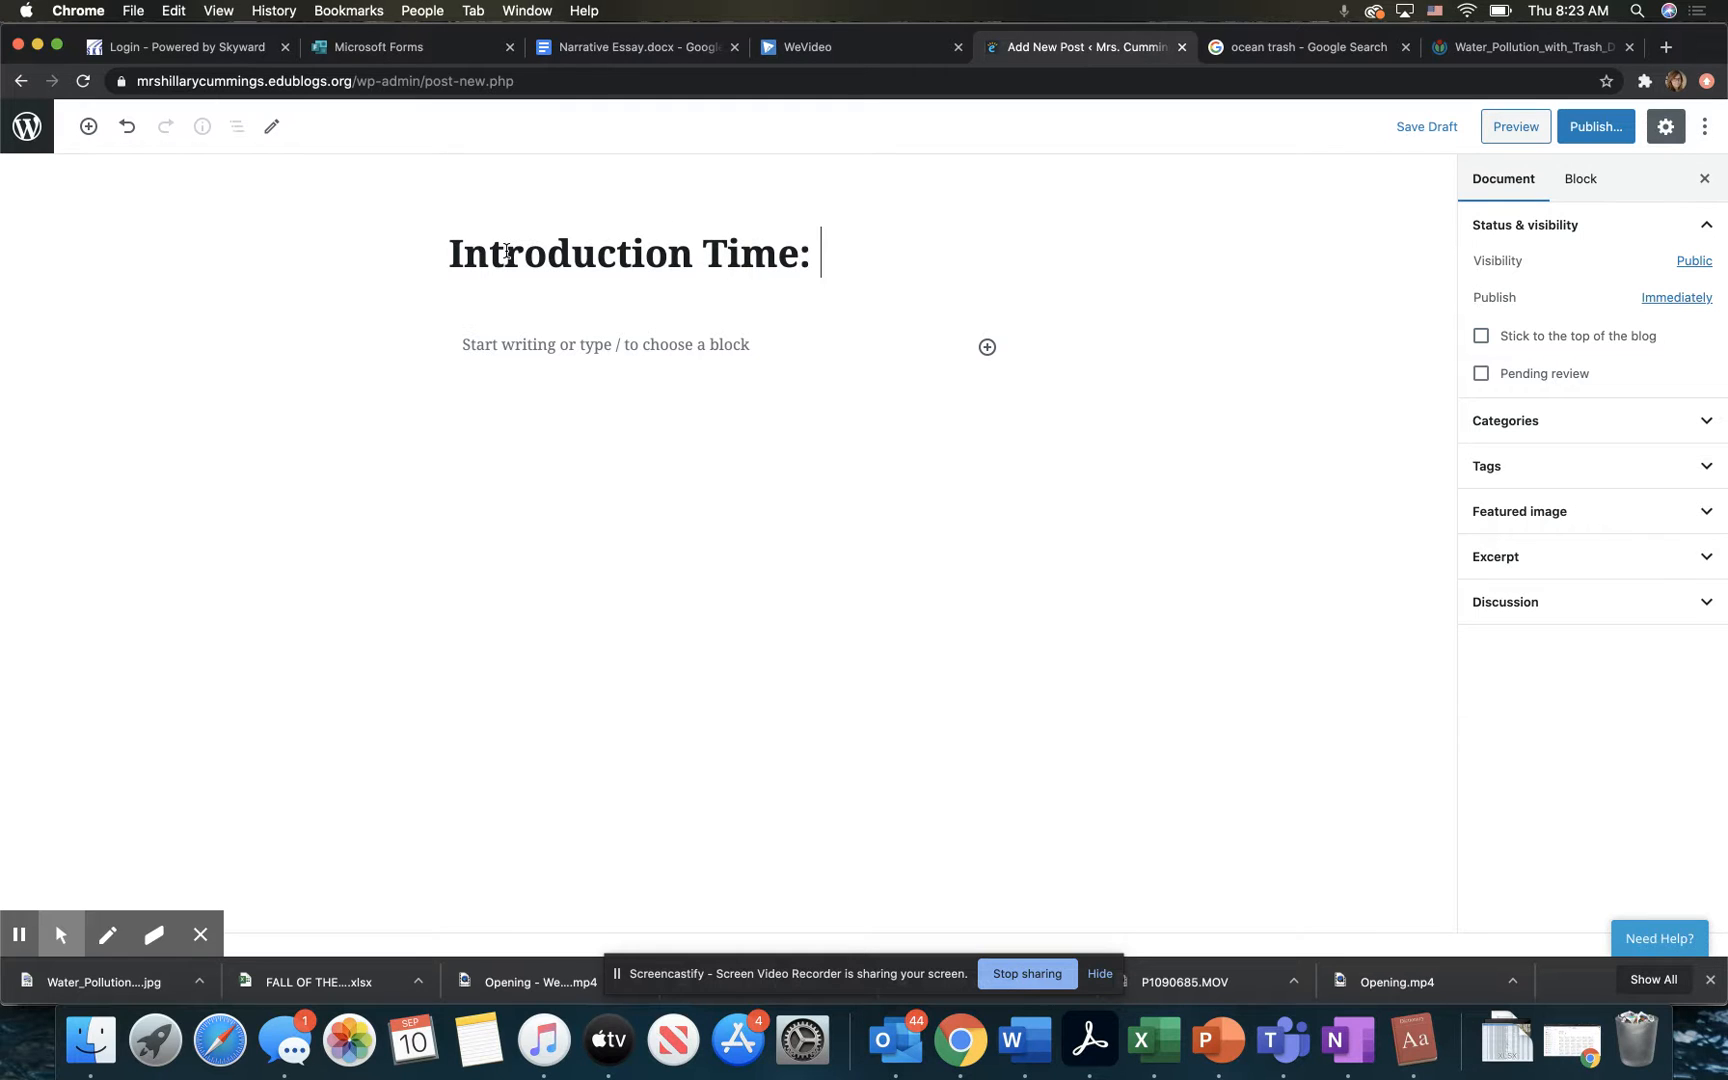
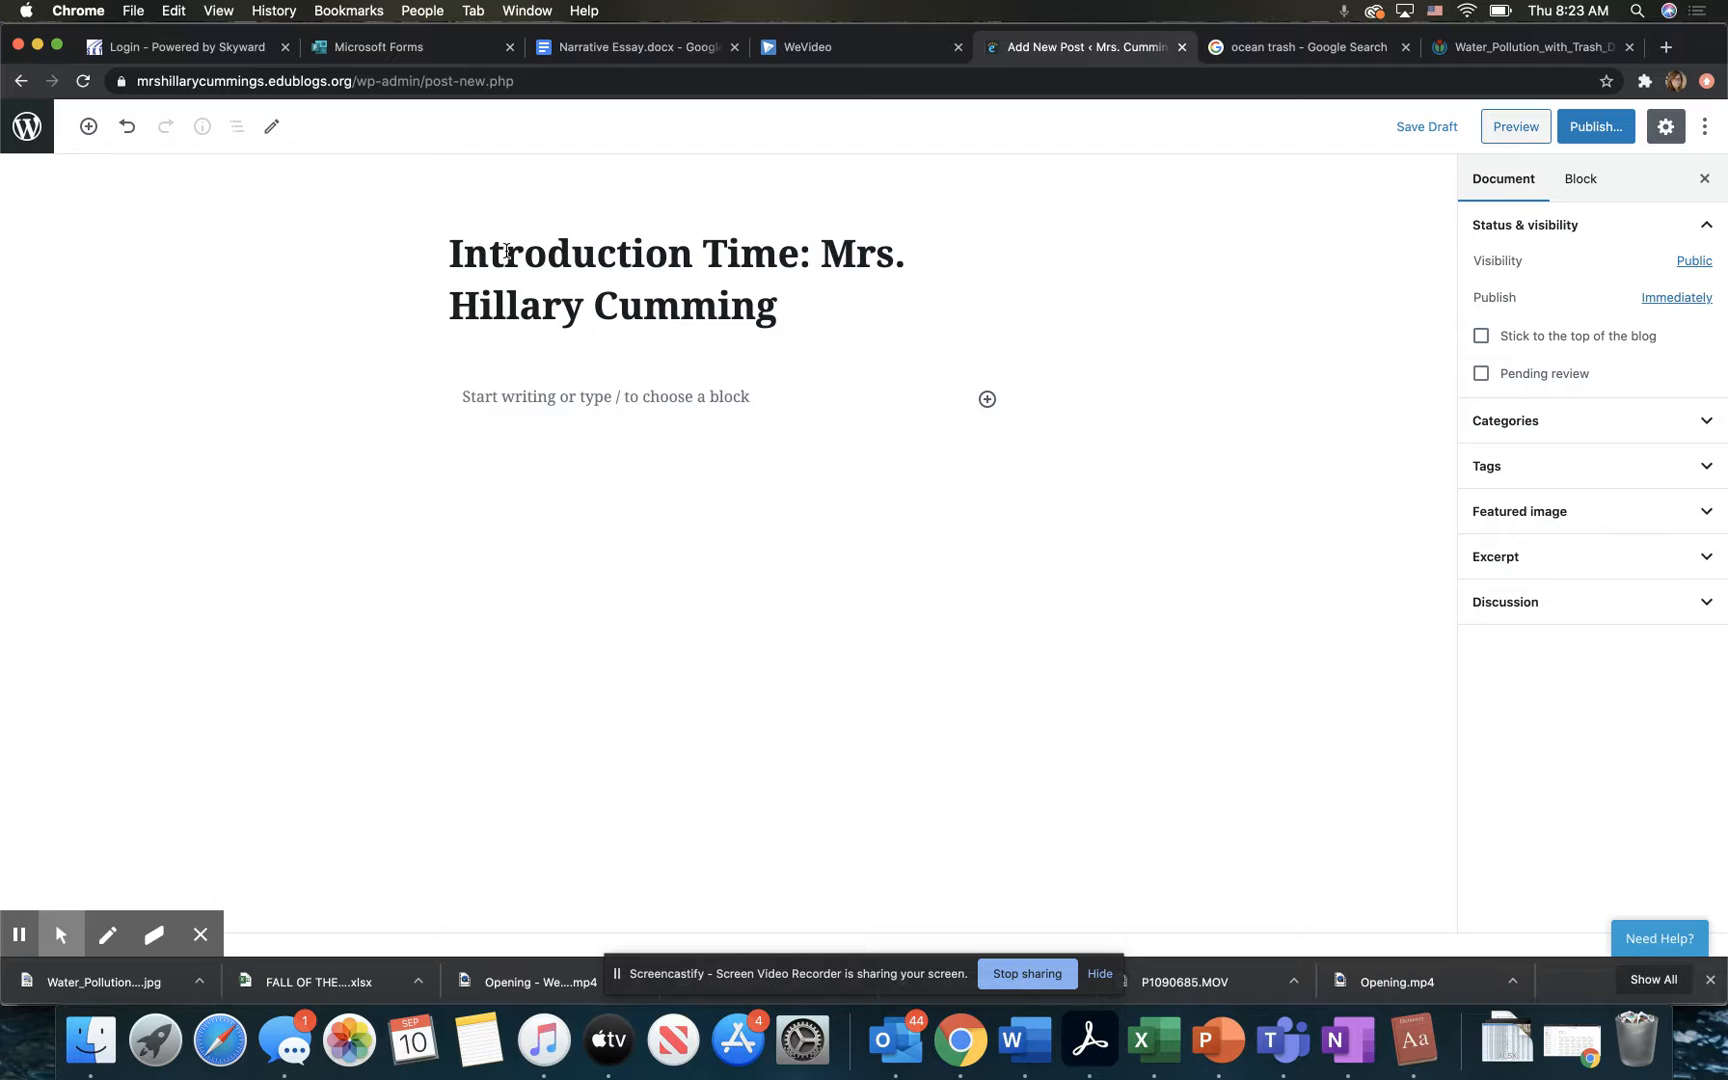
Step: Browse the kinds of content blocks available for the body of the post
left_click(563, 398)
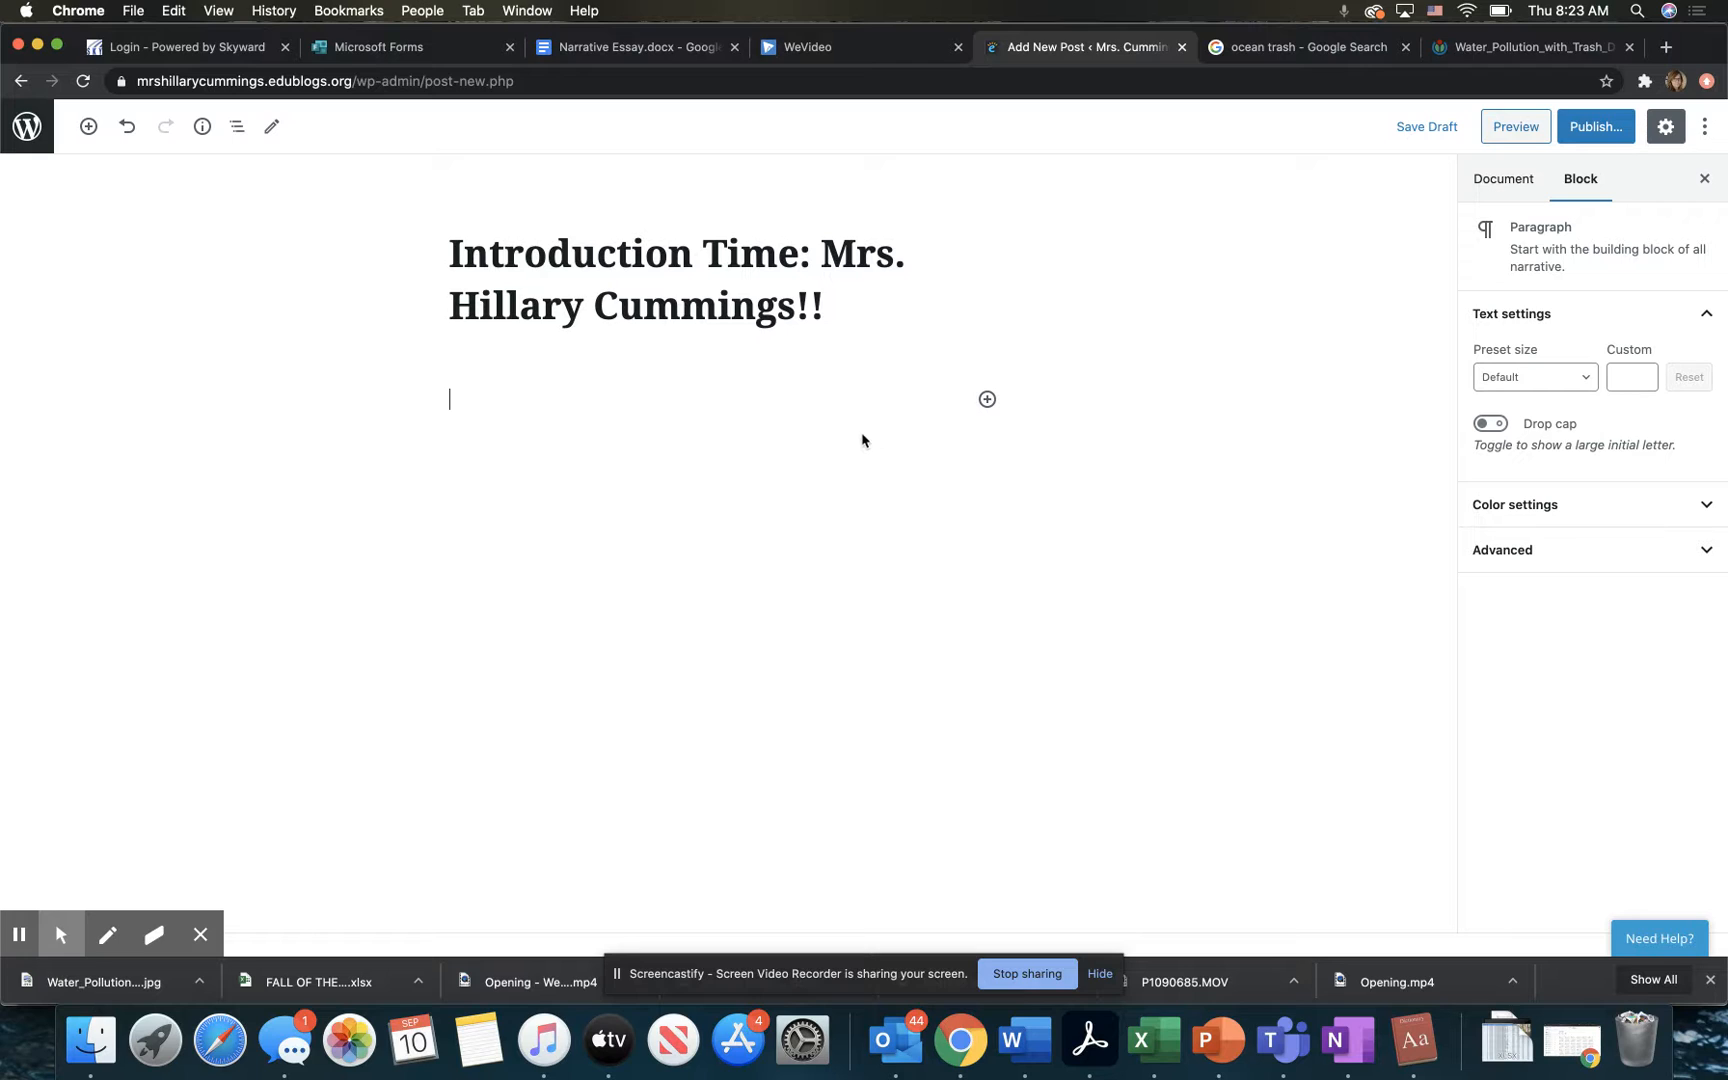
left_click(986, 400)
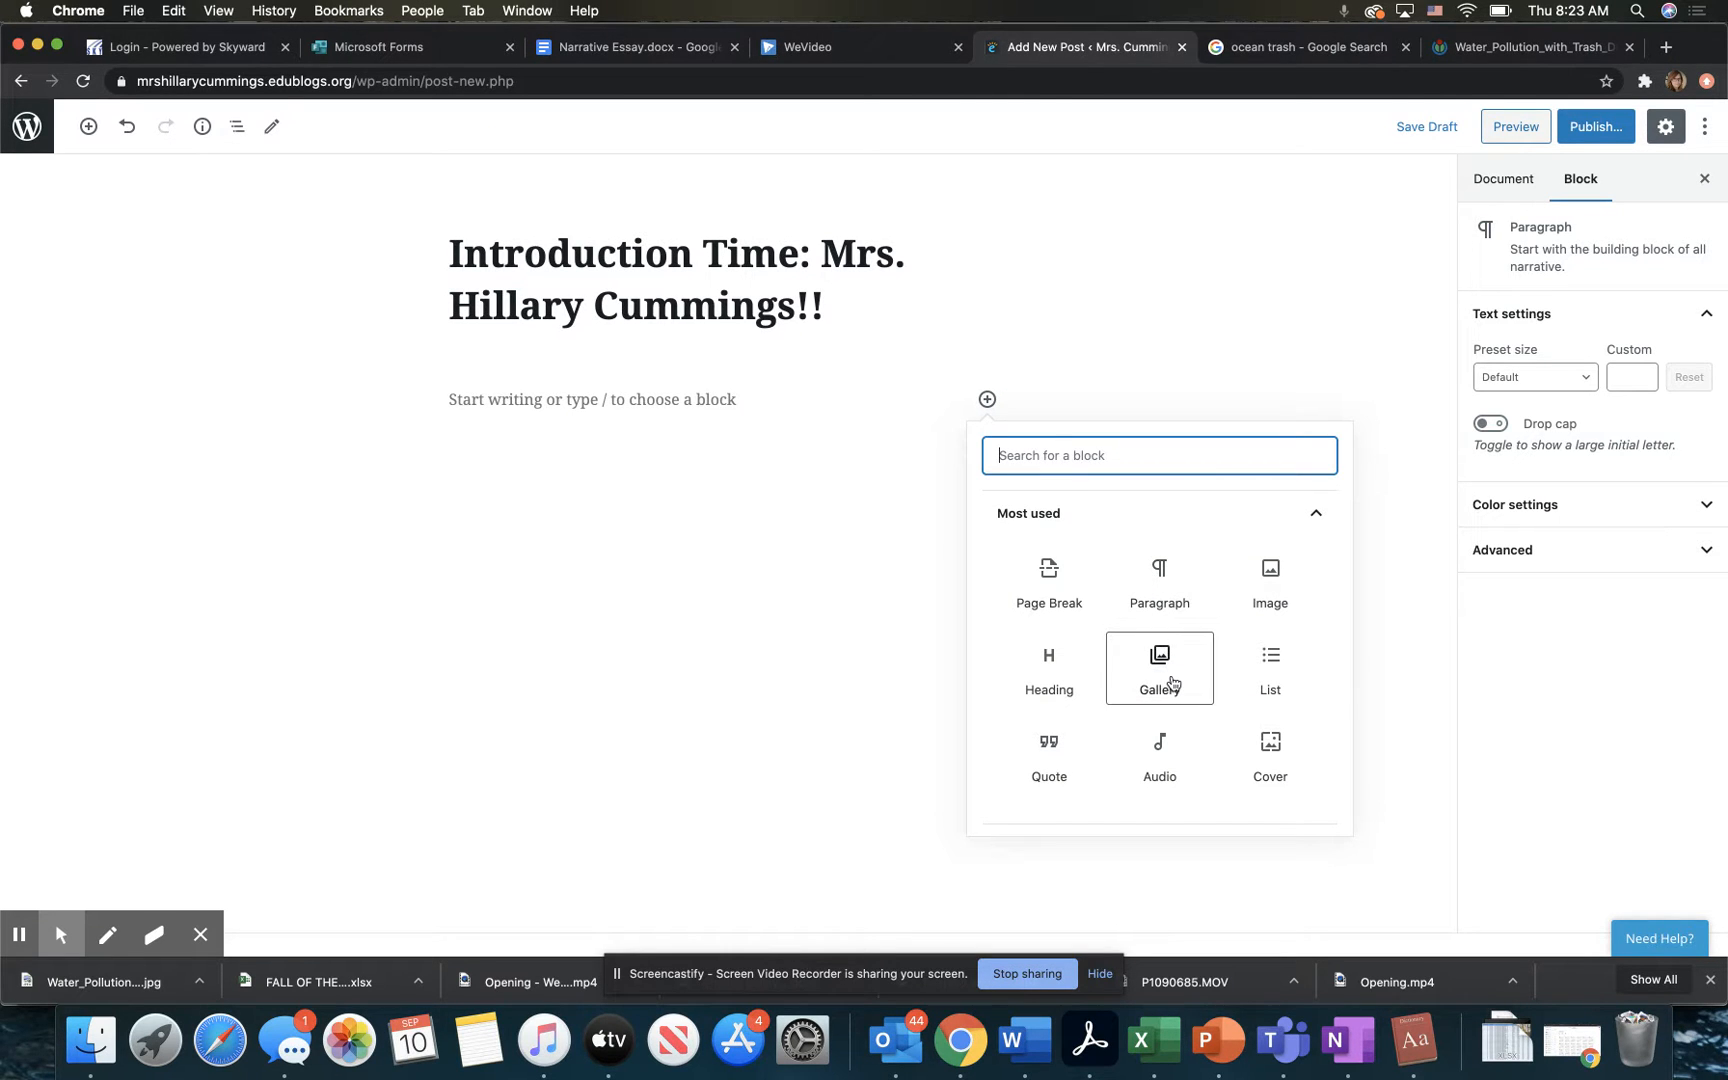
scroll(1173, 683, "down", 3)
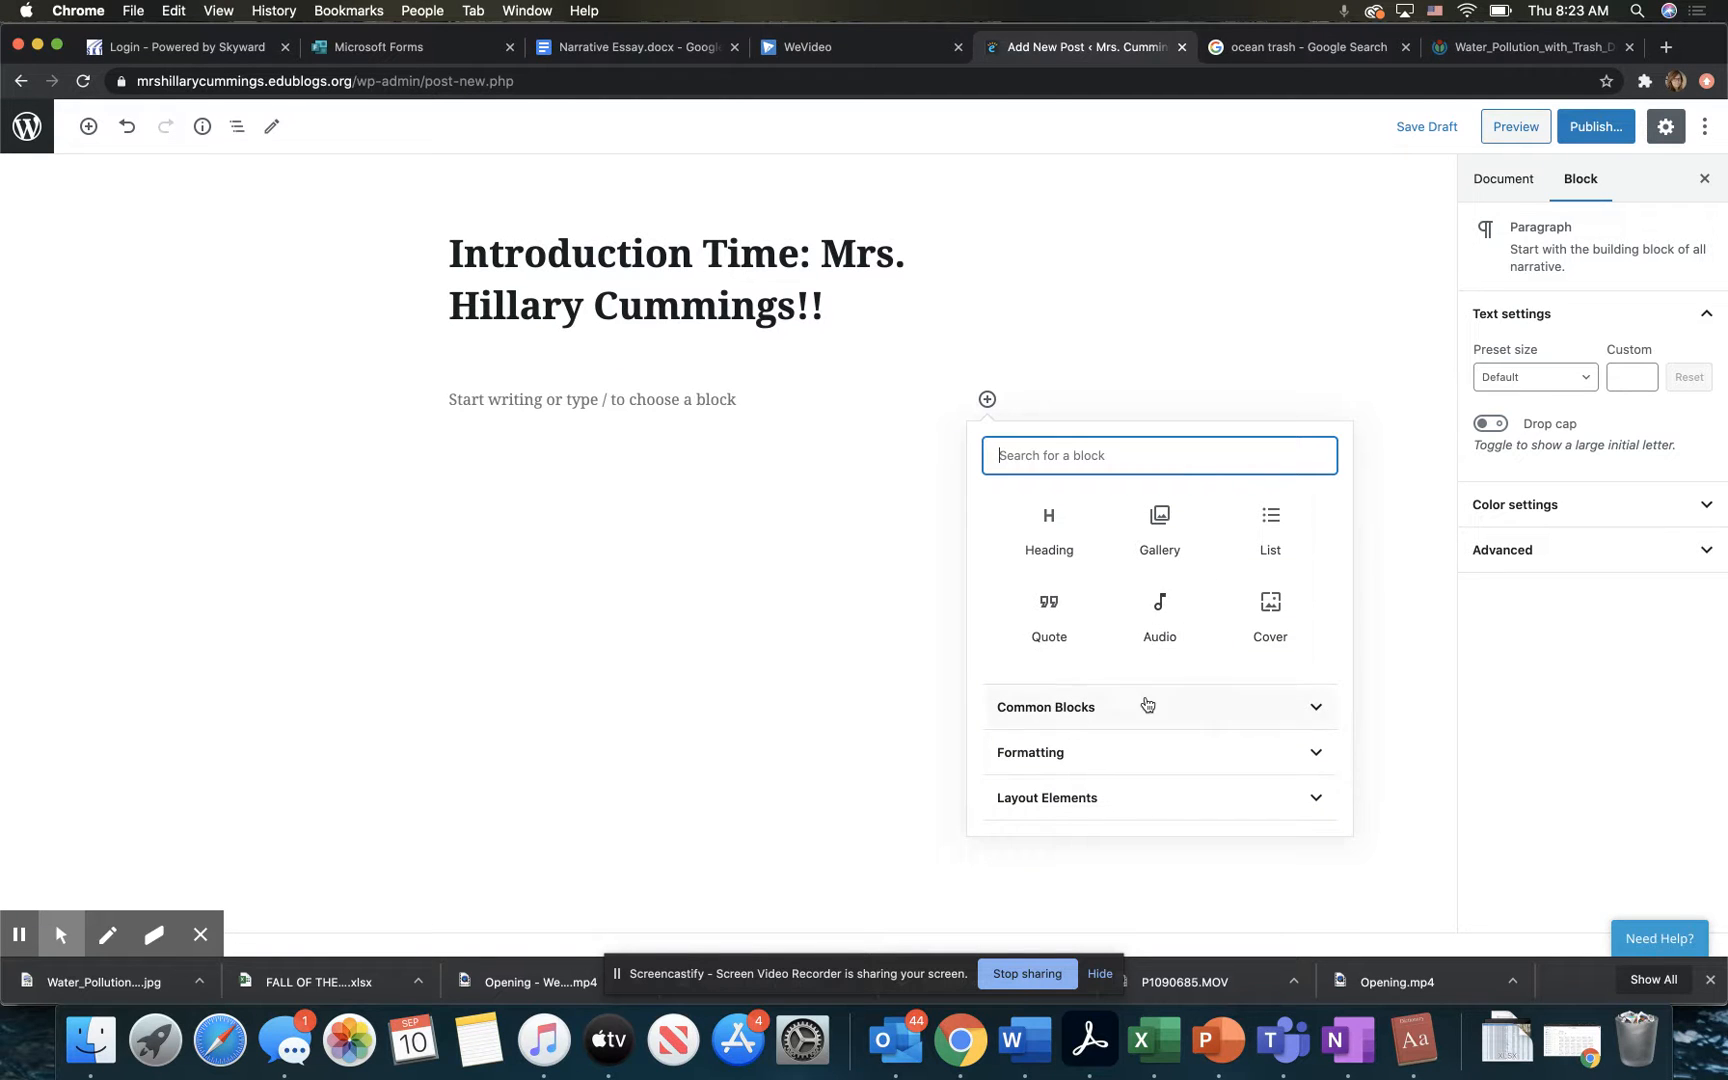
left_click(1454, 711)
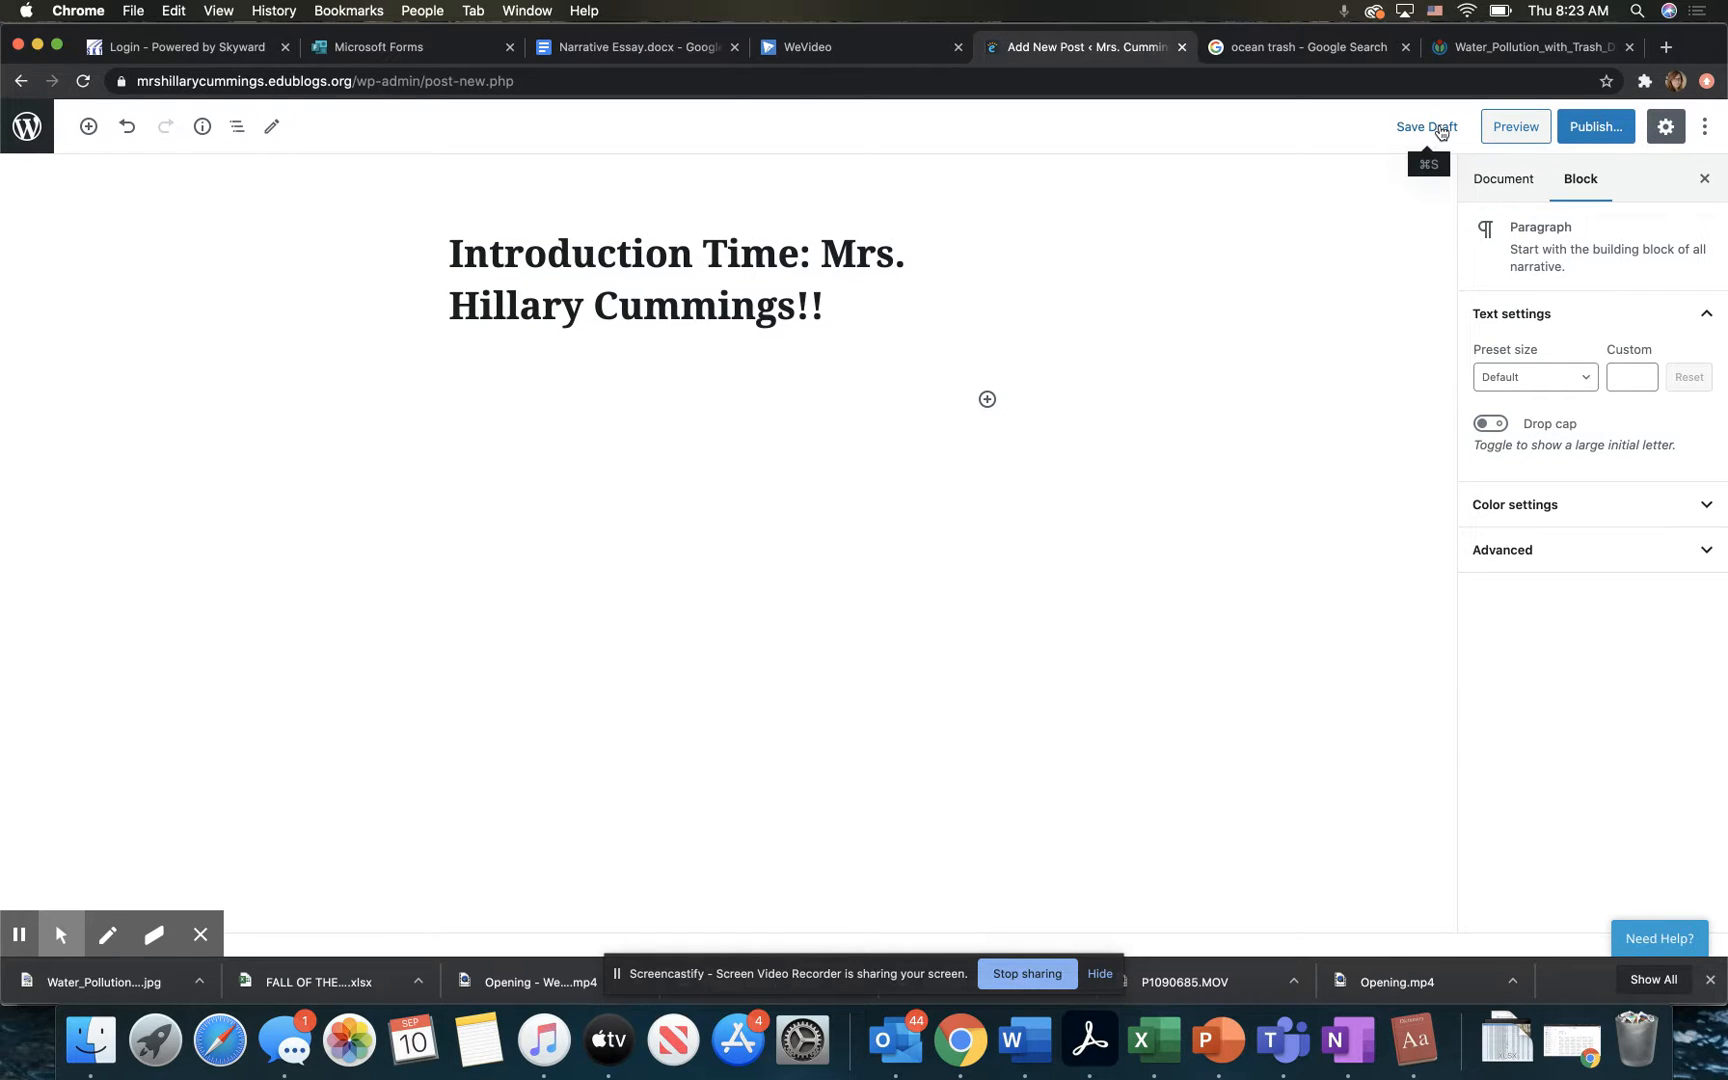
Step: Save the introduction post as a draft and return to the list of all posts
left_click(1438, 127)
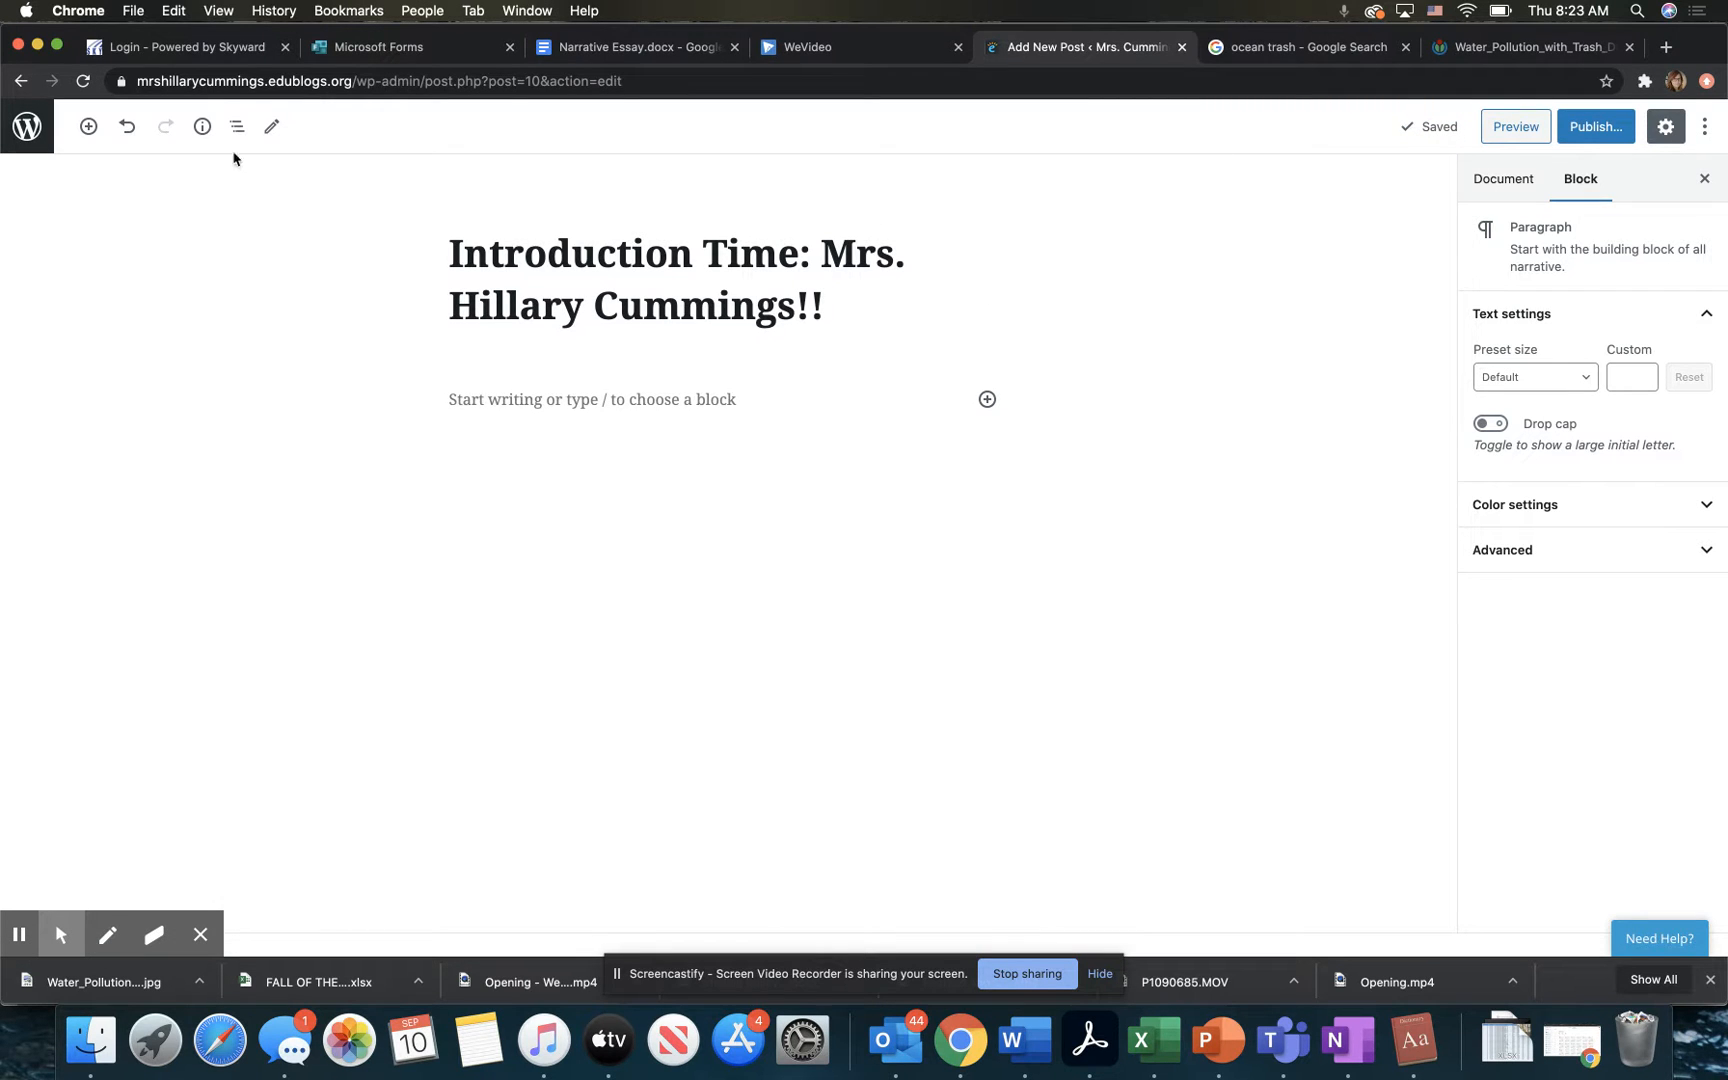
left_click(20, 80)
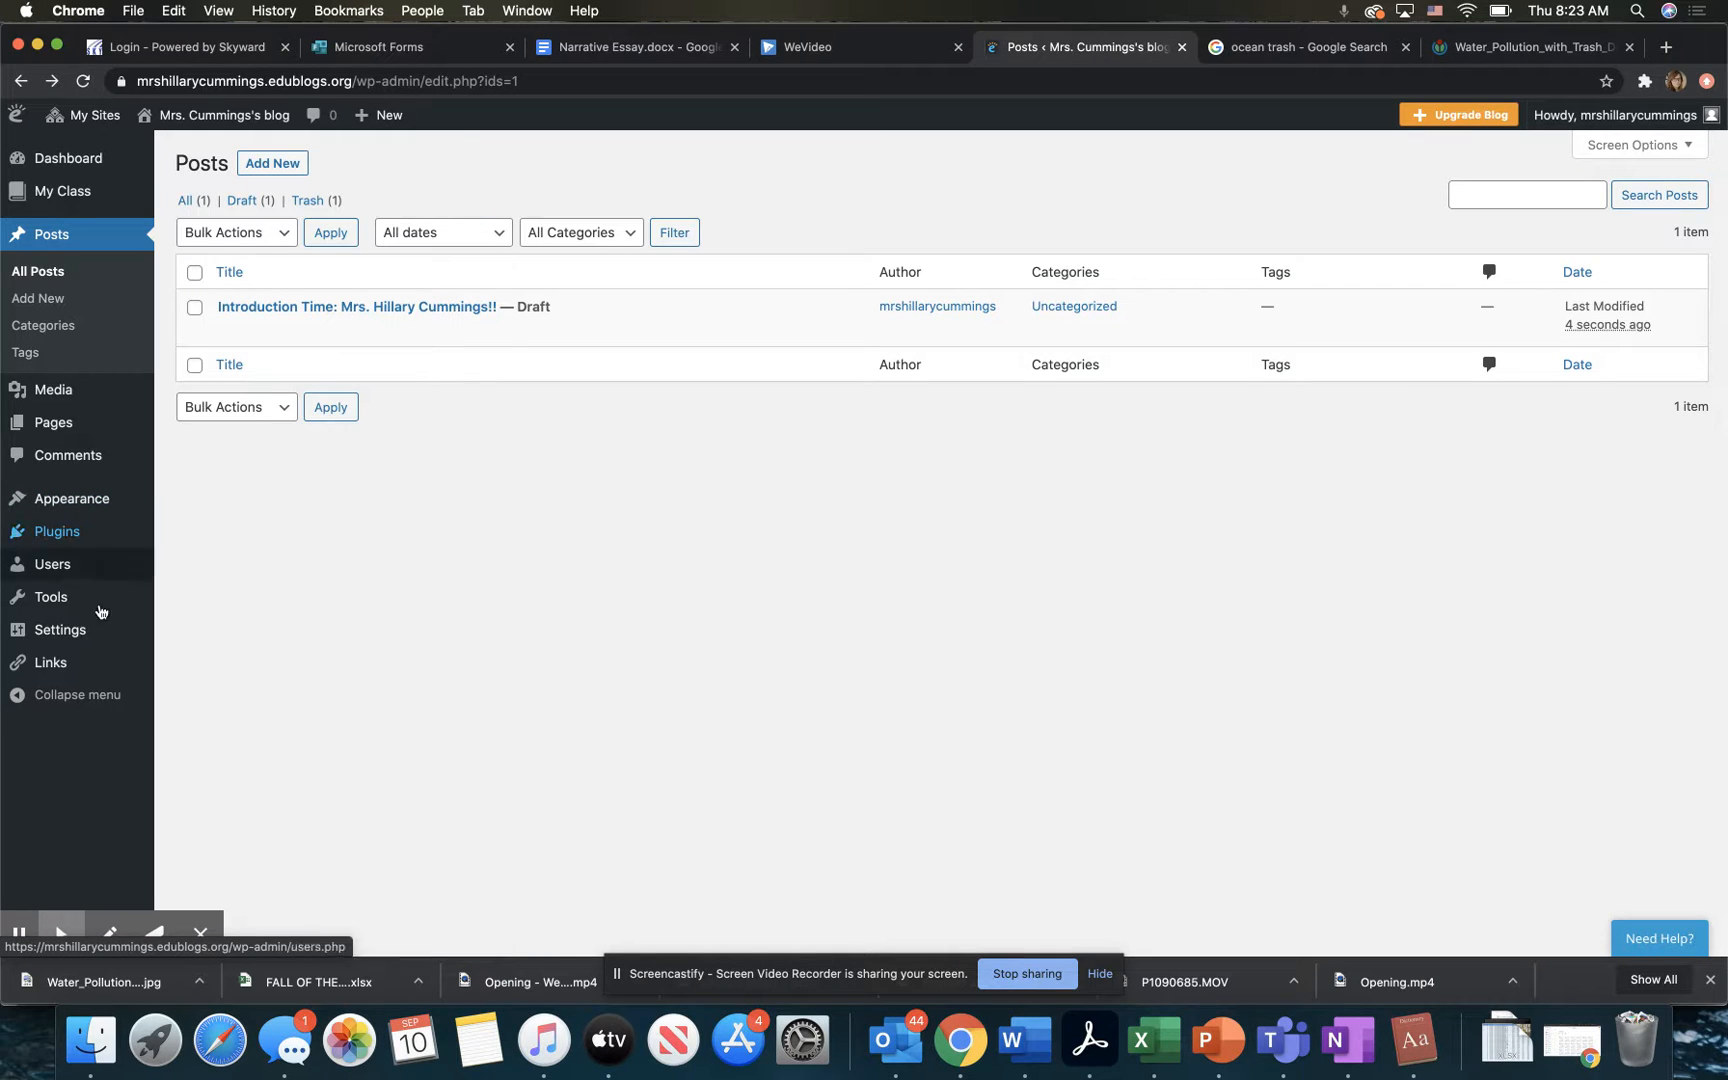
mouse_move(84, 670)
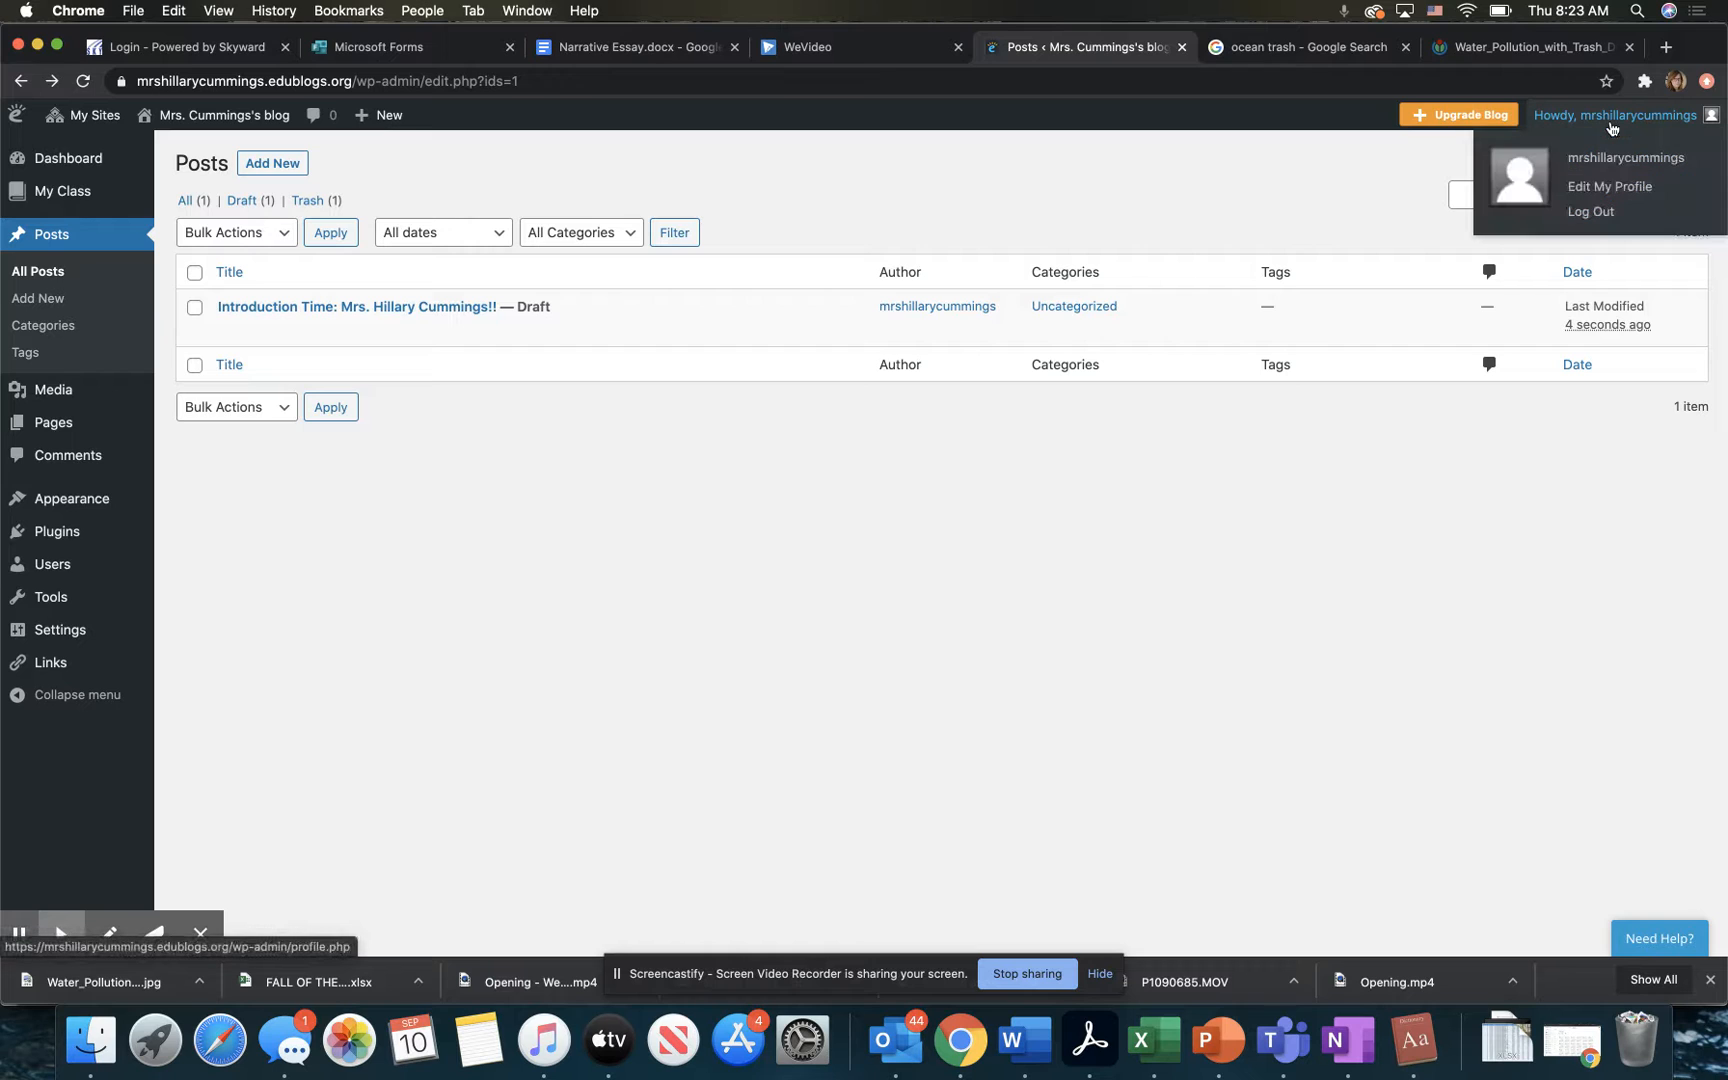
Step: View the account's profile settings and return to the dashboard
left_click(1611, 158)
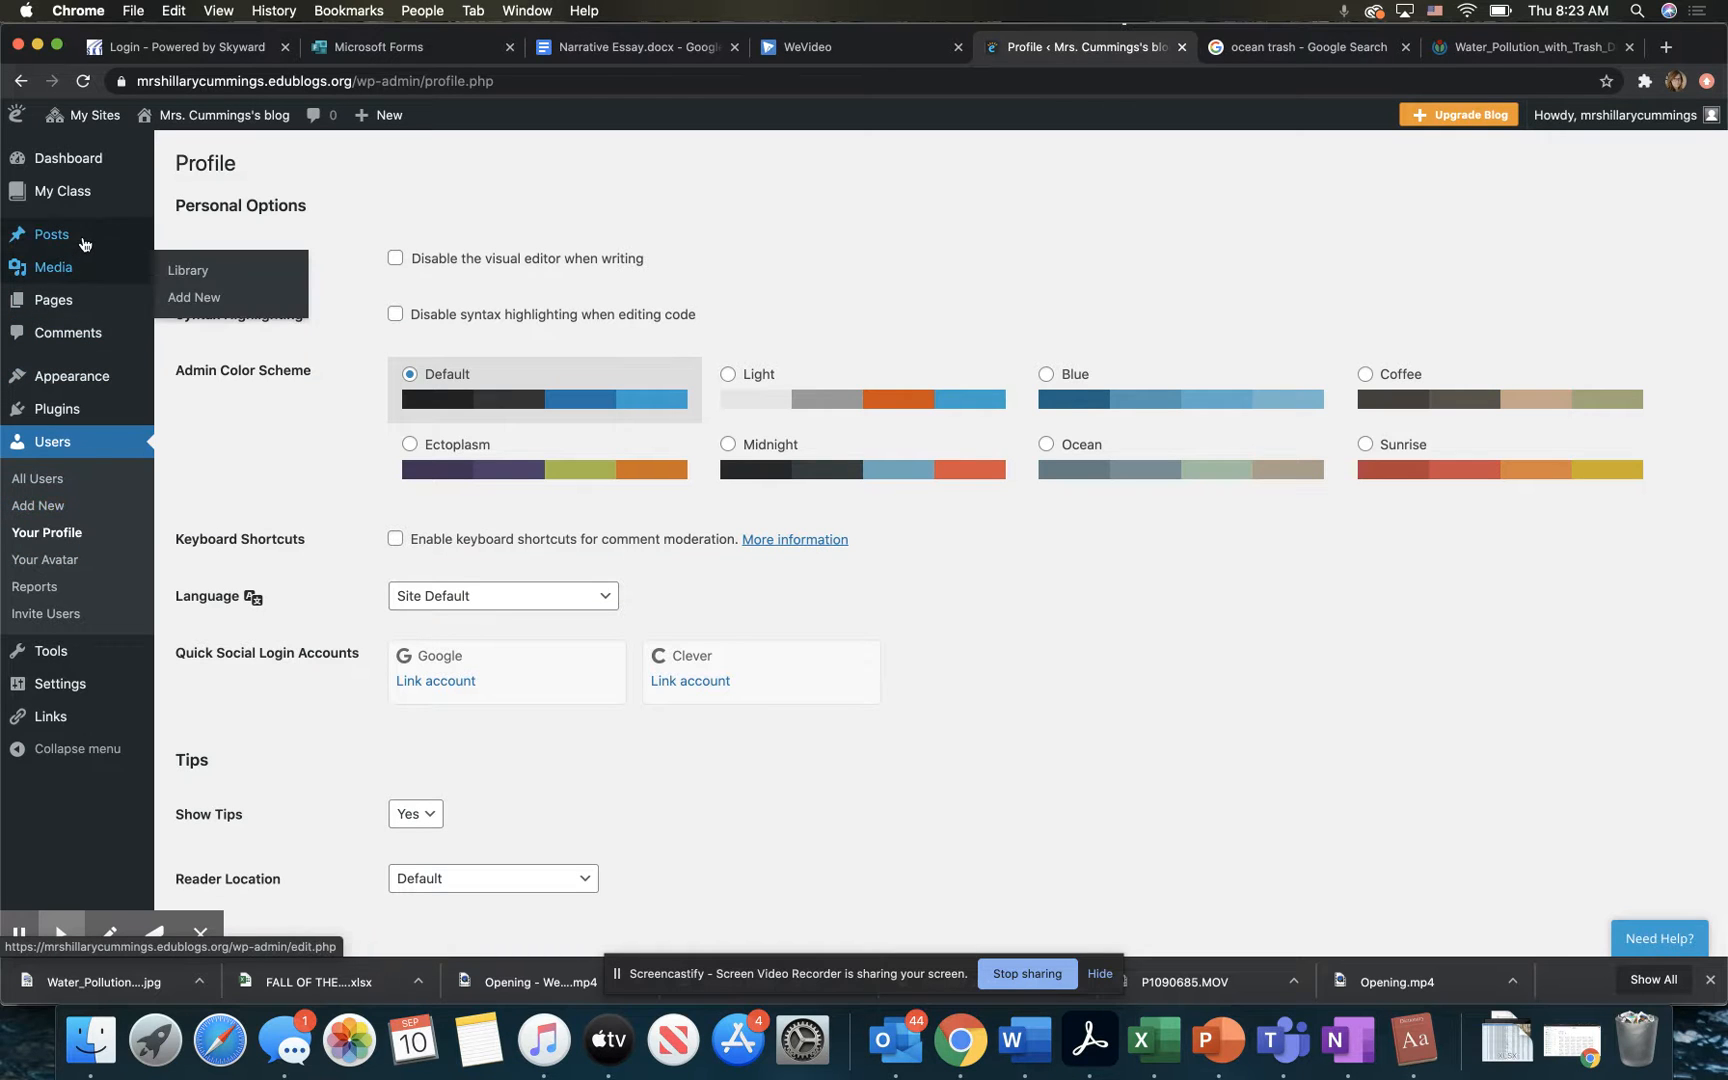
mouse_move(84, 243)
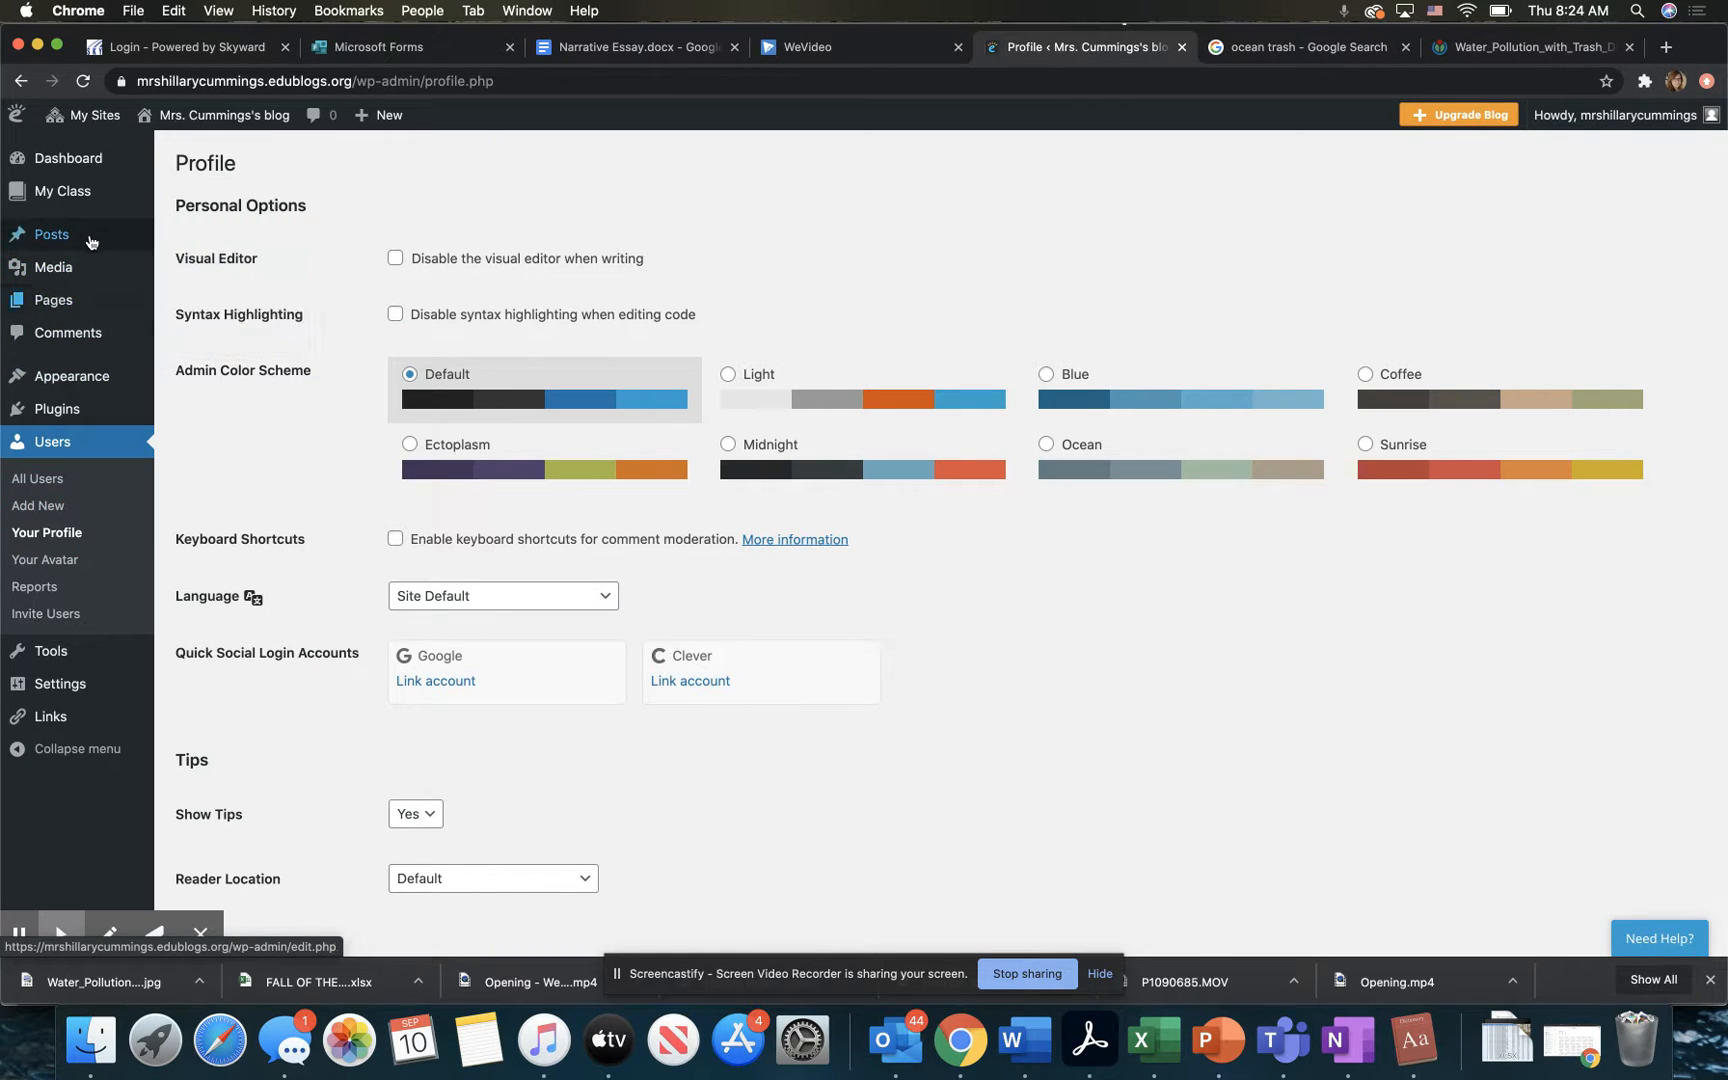
left_click(92, 162)
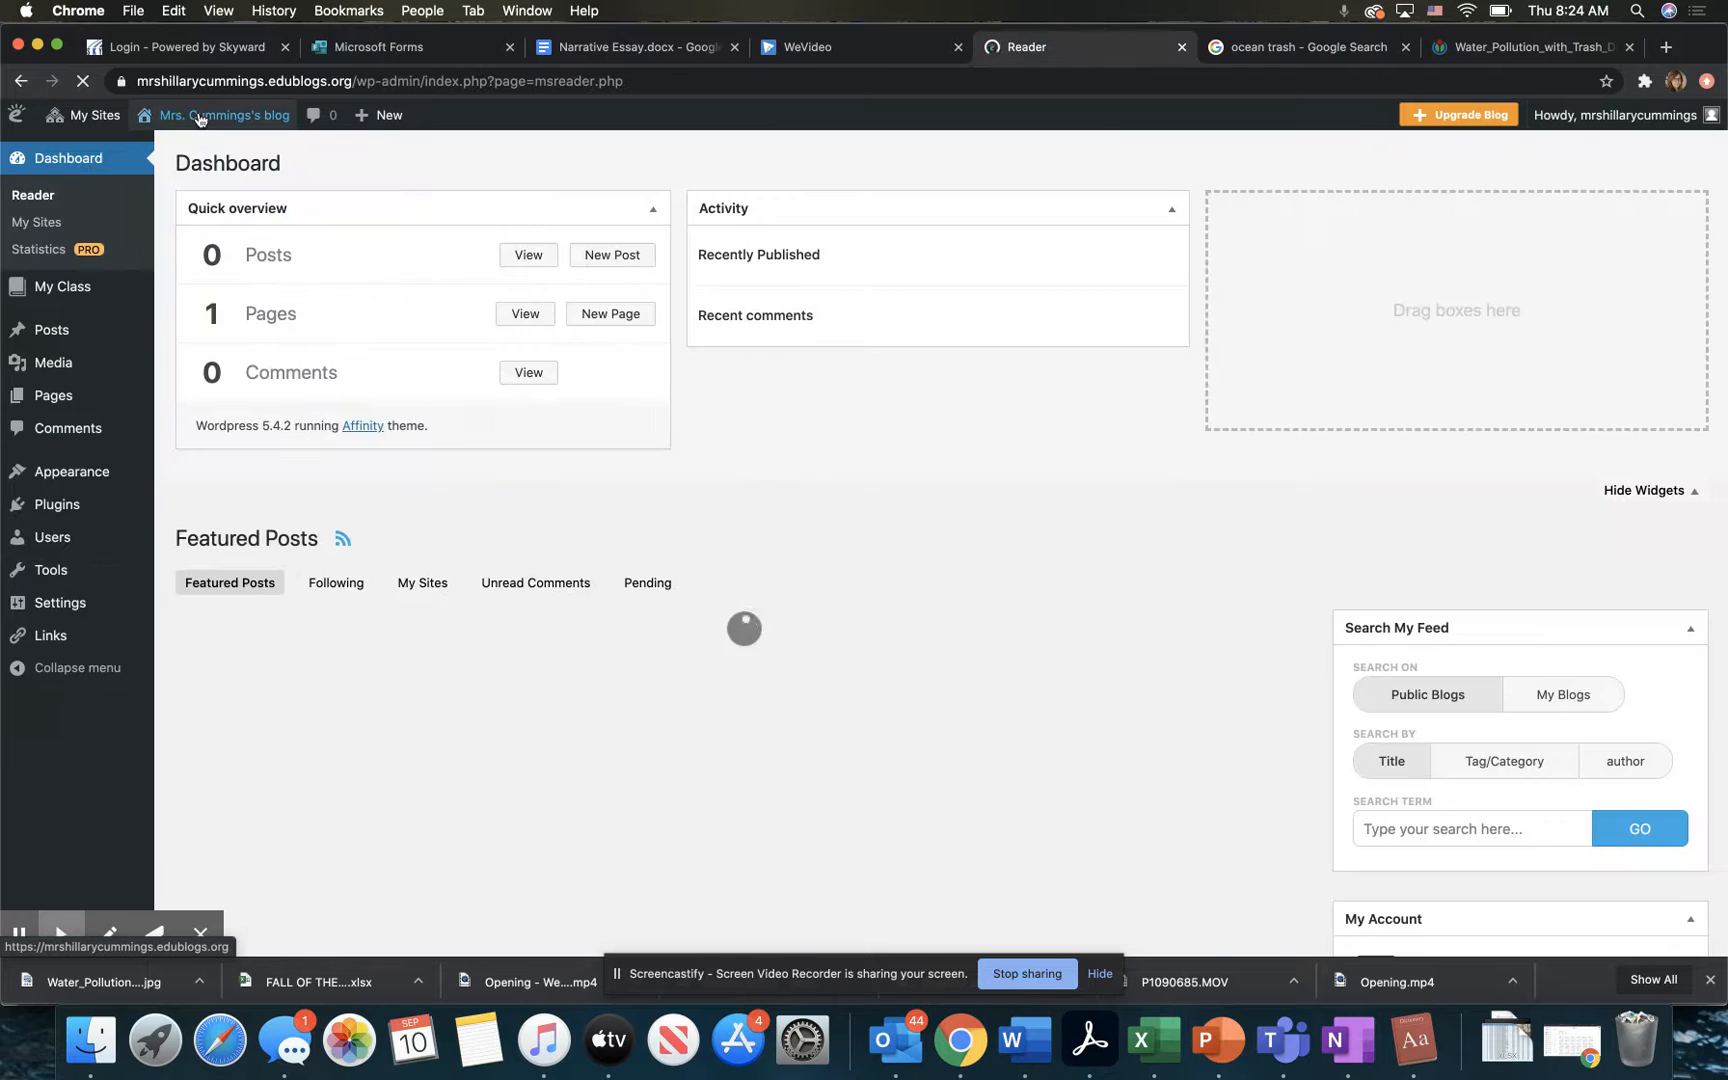
Step: Open the blog's public home page, copy its web address and look over the page
left_click(199, 116)
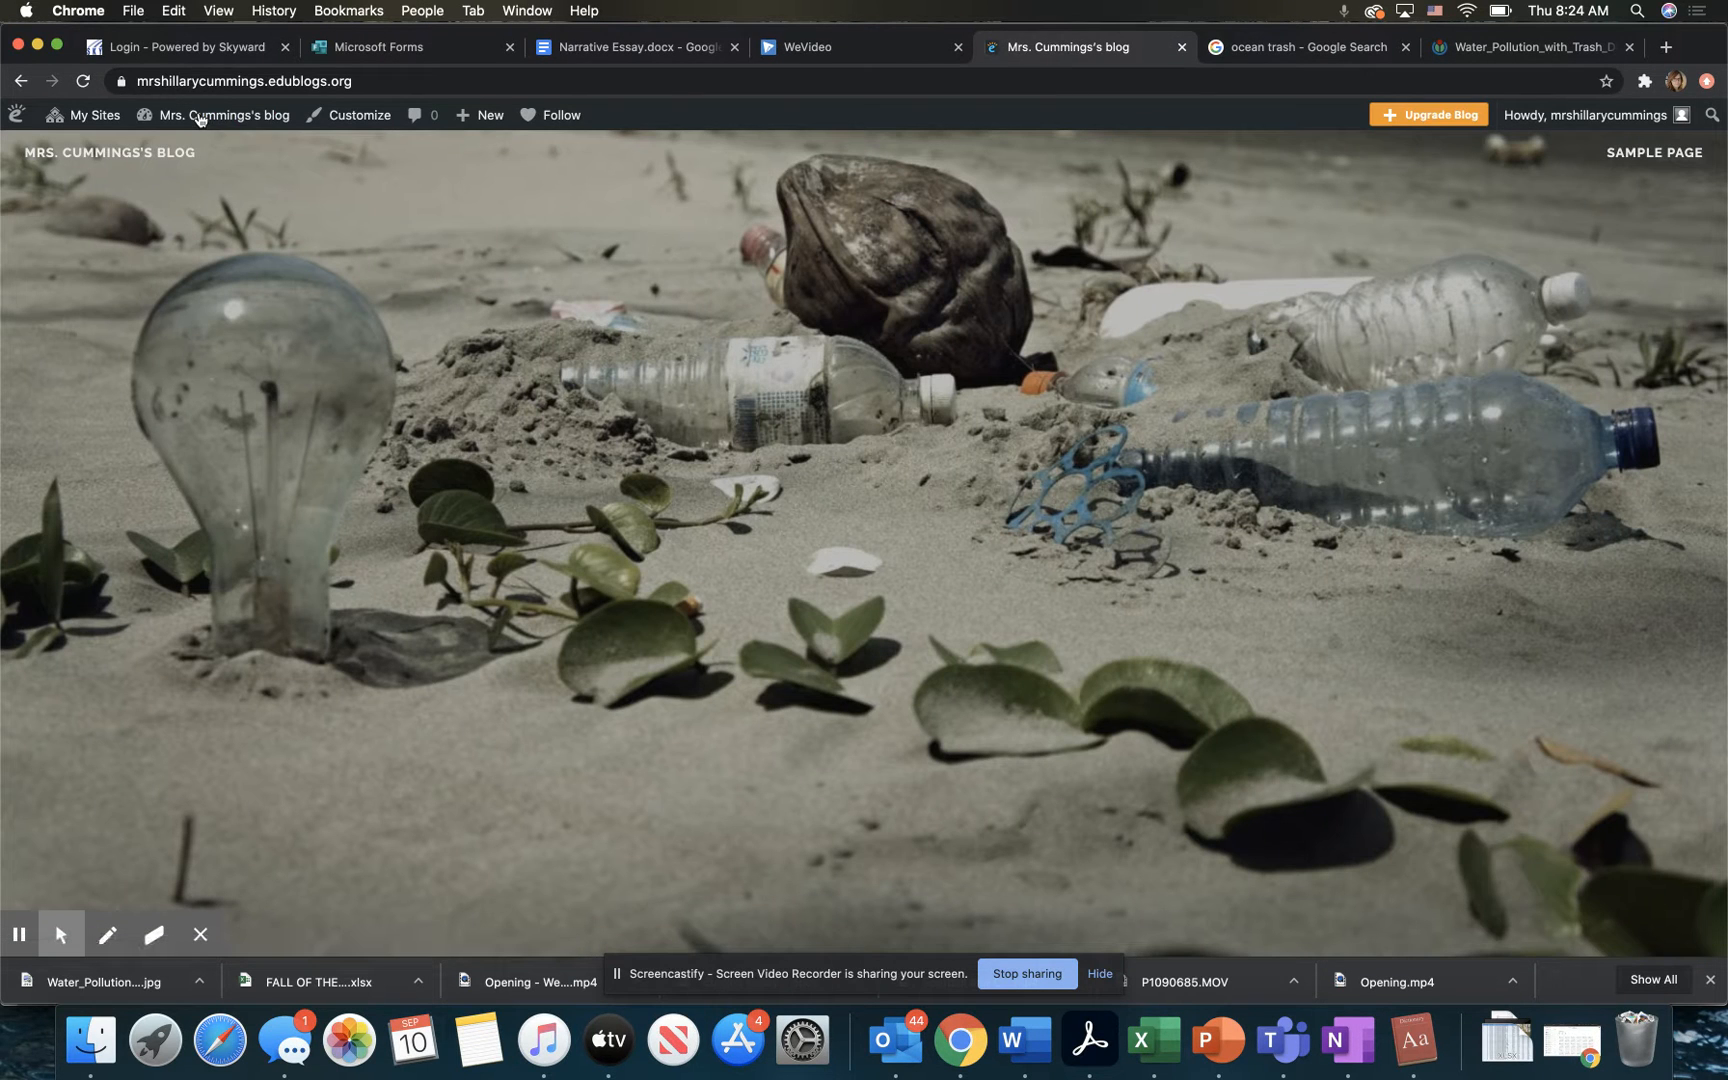
left_click(327, 81)
key("super+c")
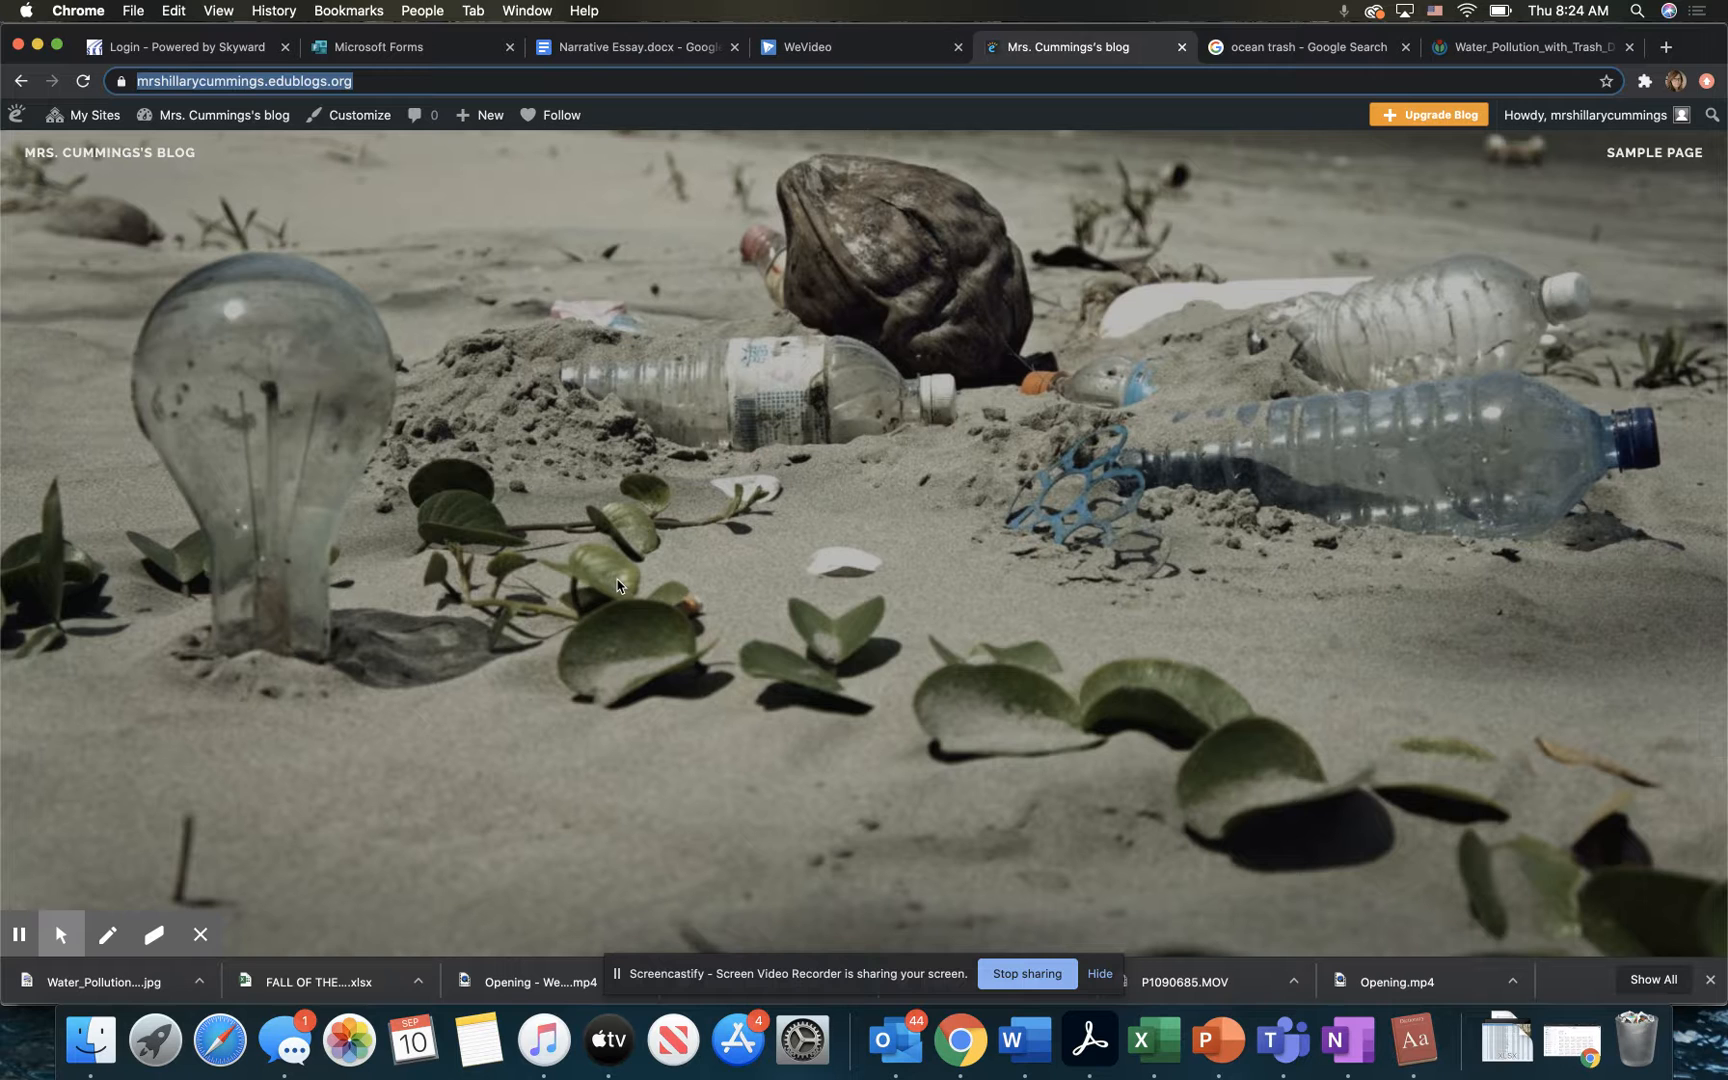
scroll(739, 665, "down", 10)
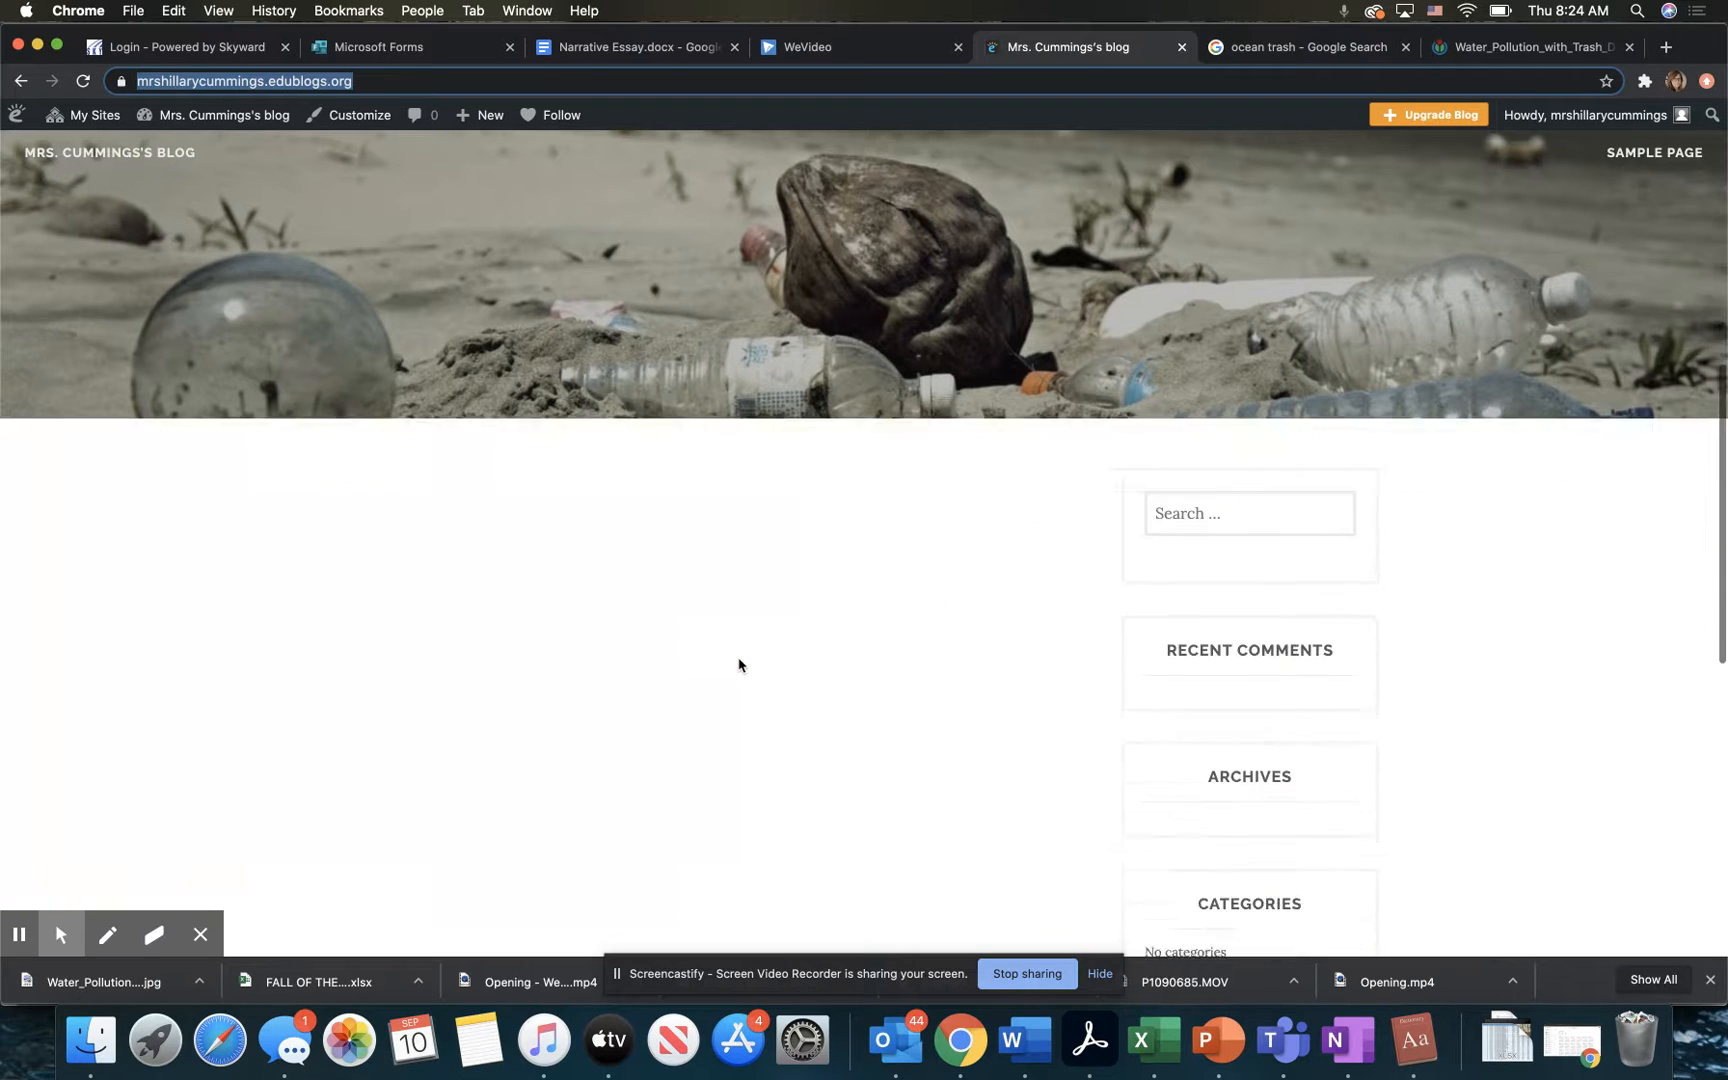
scroll(739, 665, "up", 10)
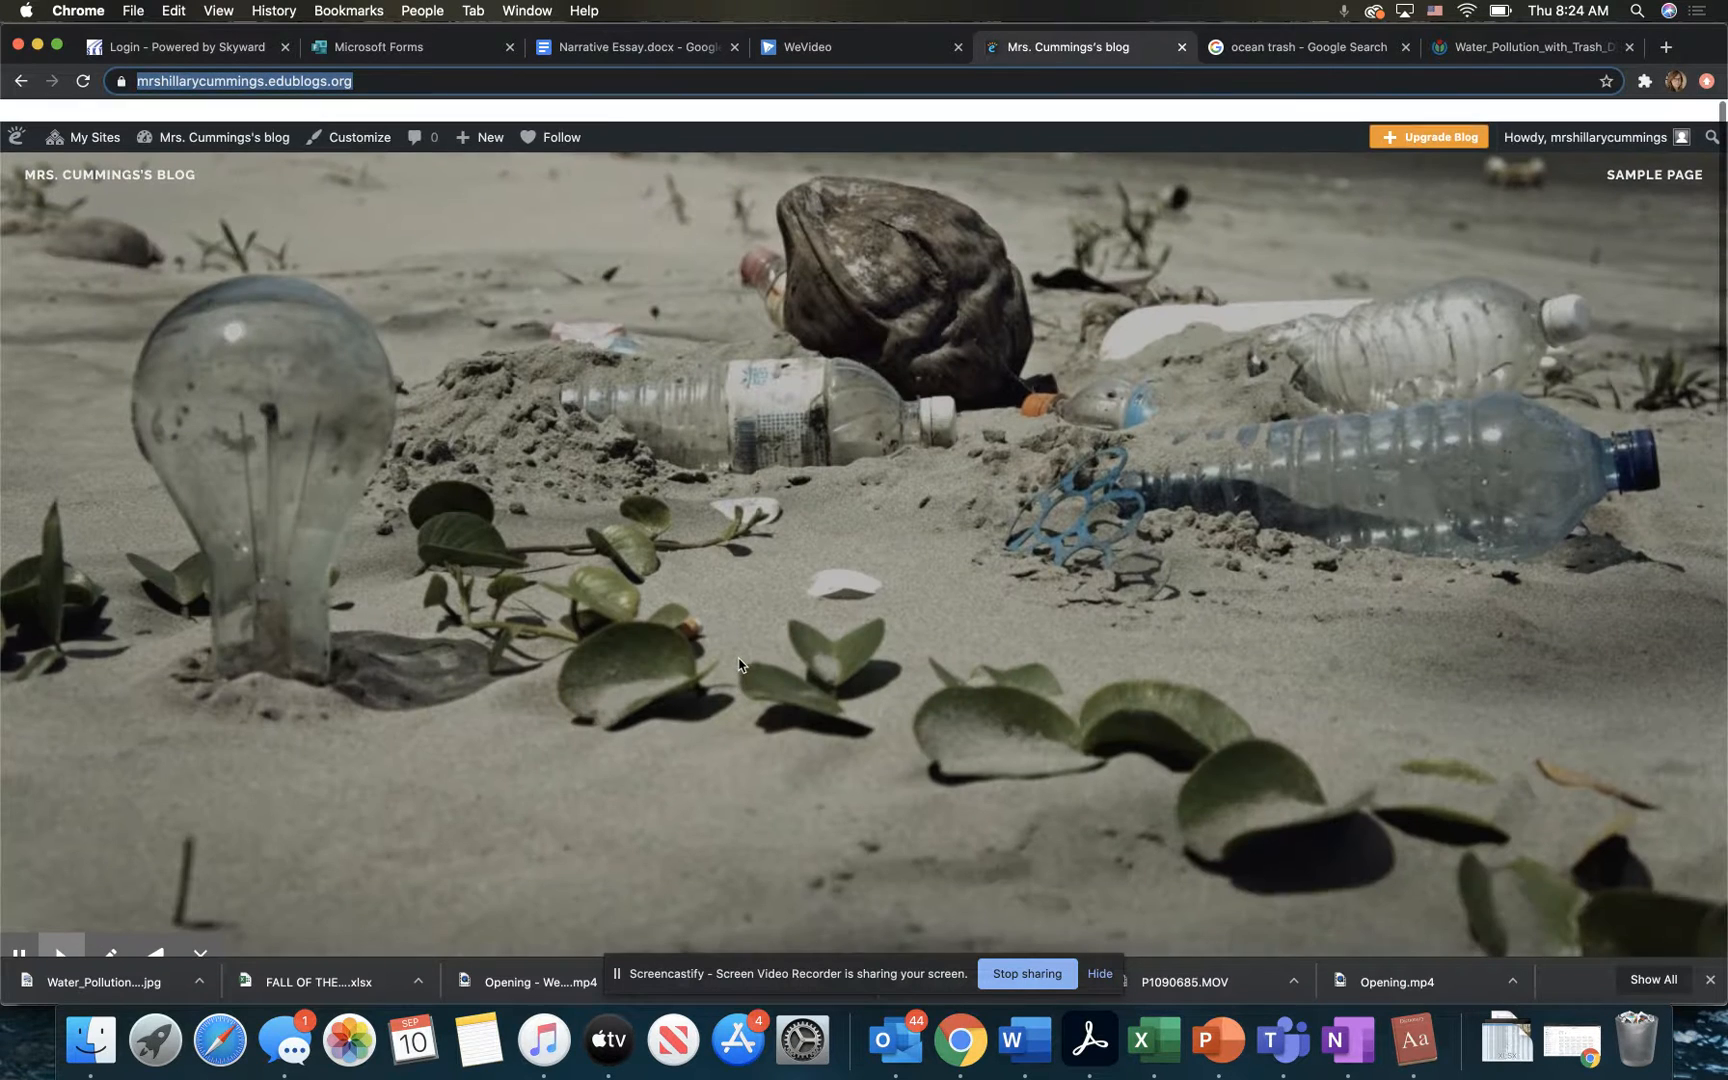